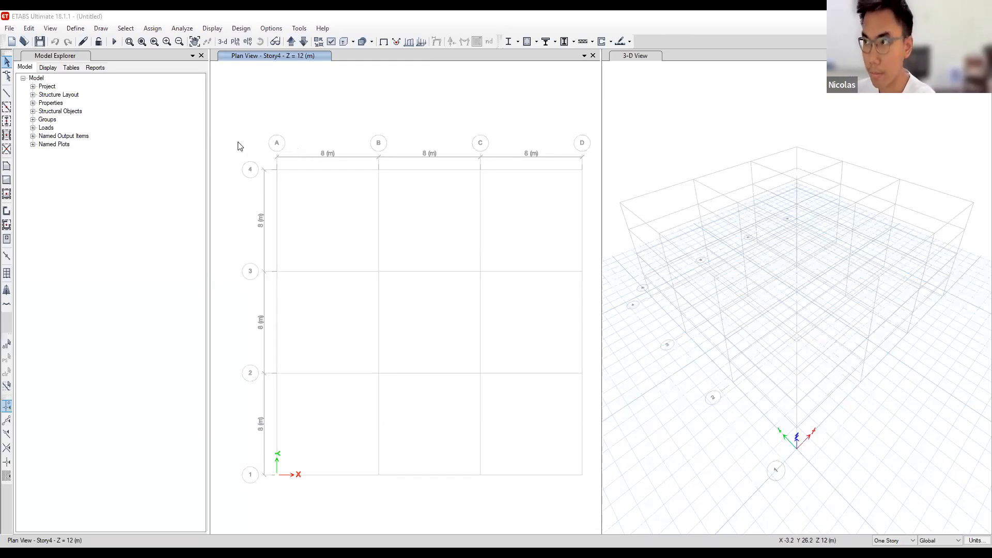
- Start a new model and answer the prompt about saving changes to the untitled model
click(17, 30)
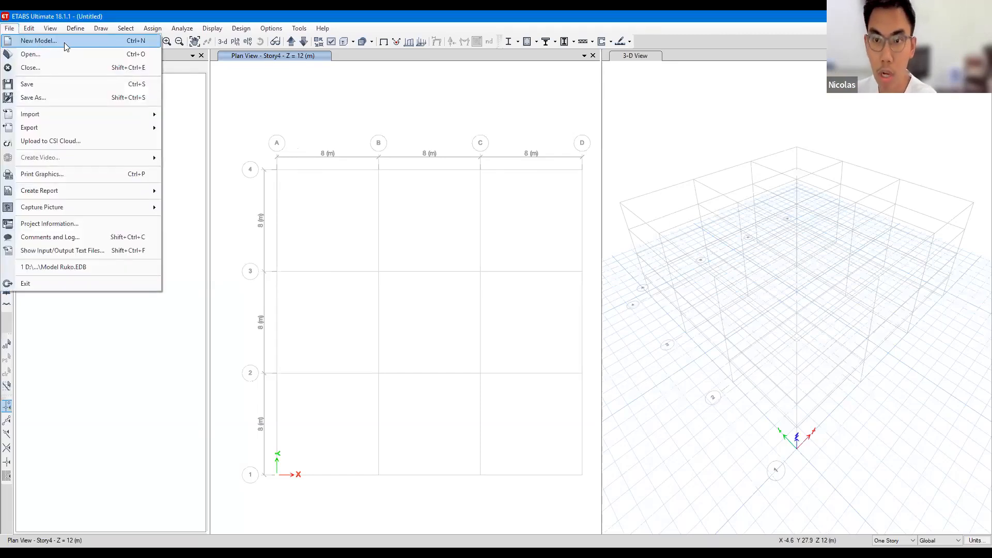
click(69, 42)
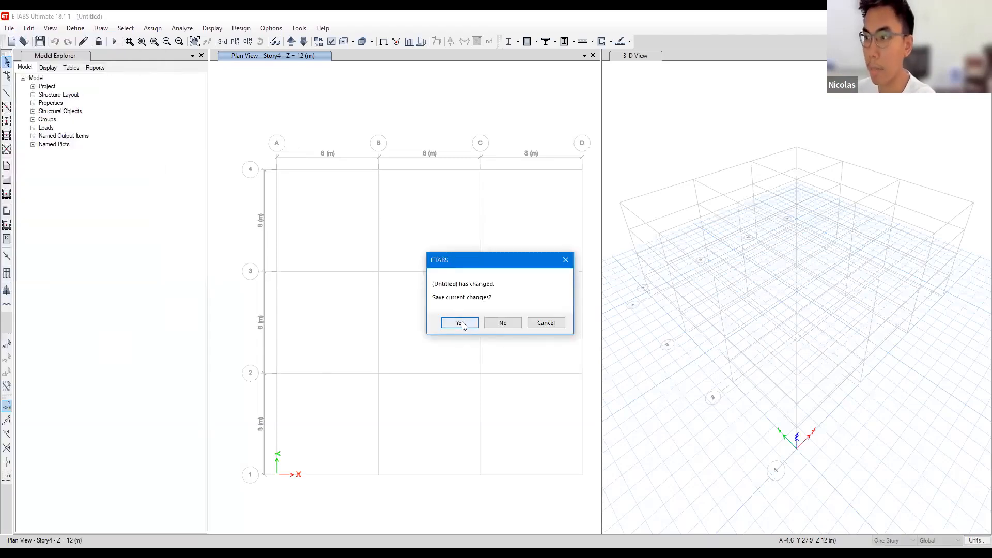
key(Return)
click(461, 284)
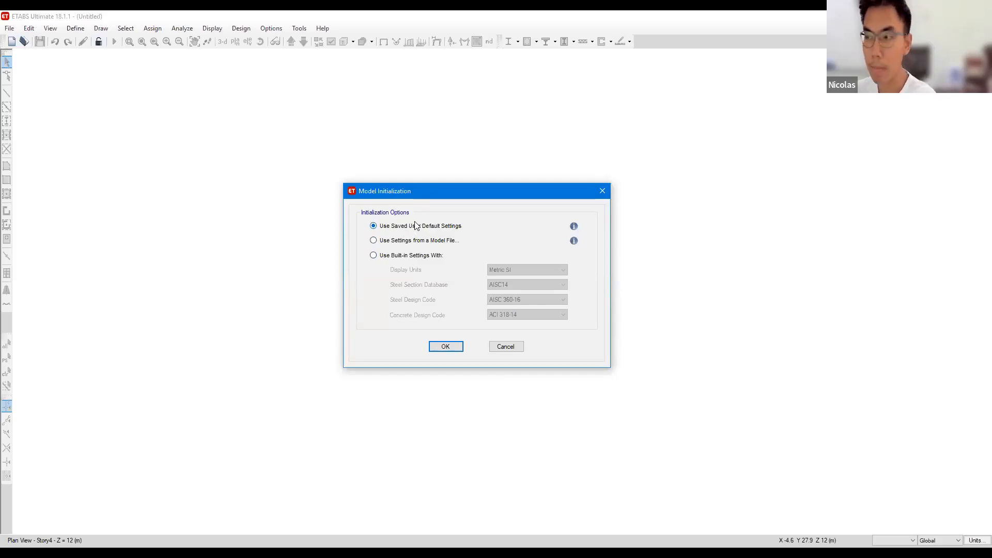
- Initialize the model with built-in settings, using Metric SI display units and the ACI 318-14 concrete design code
click(411, 256)
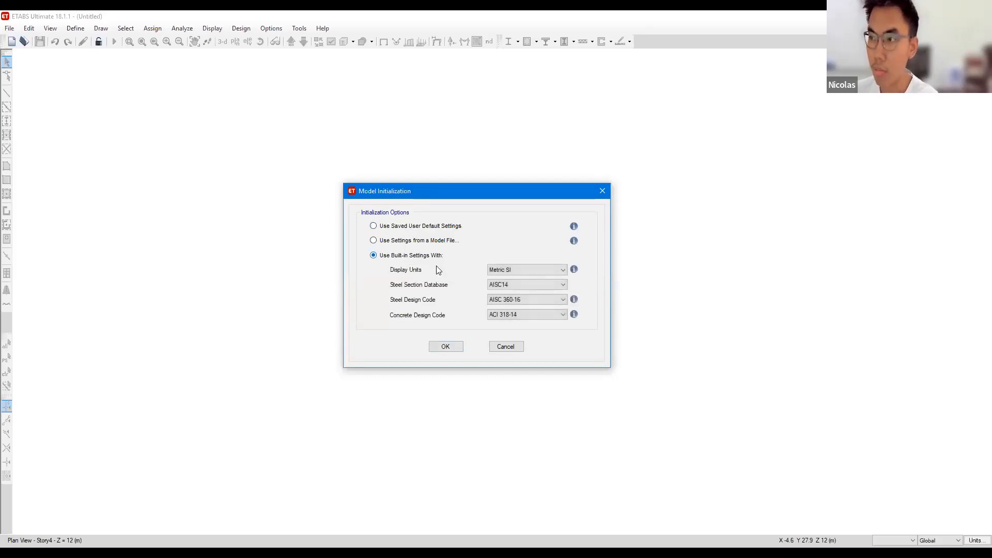
click(403, 243)
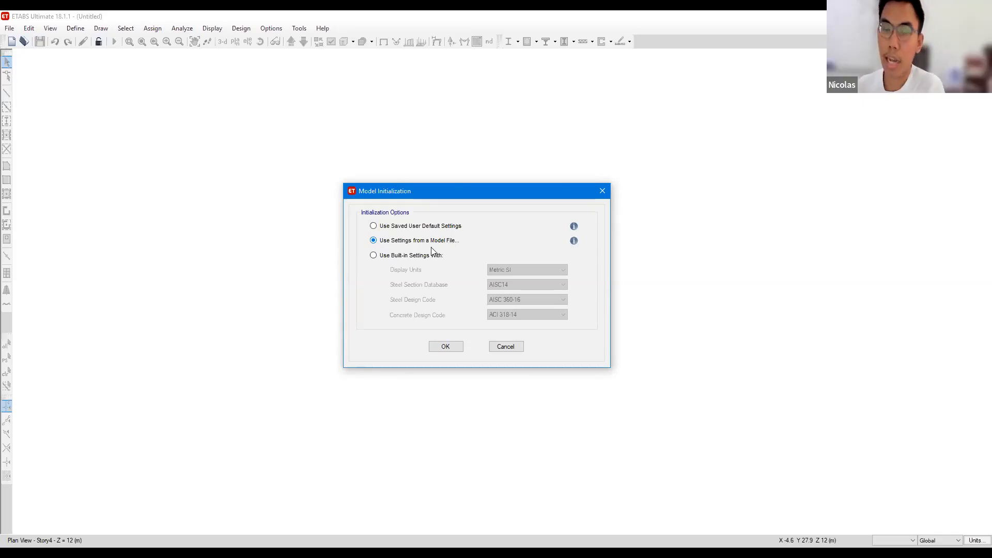
click(399, 256)
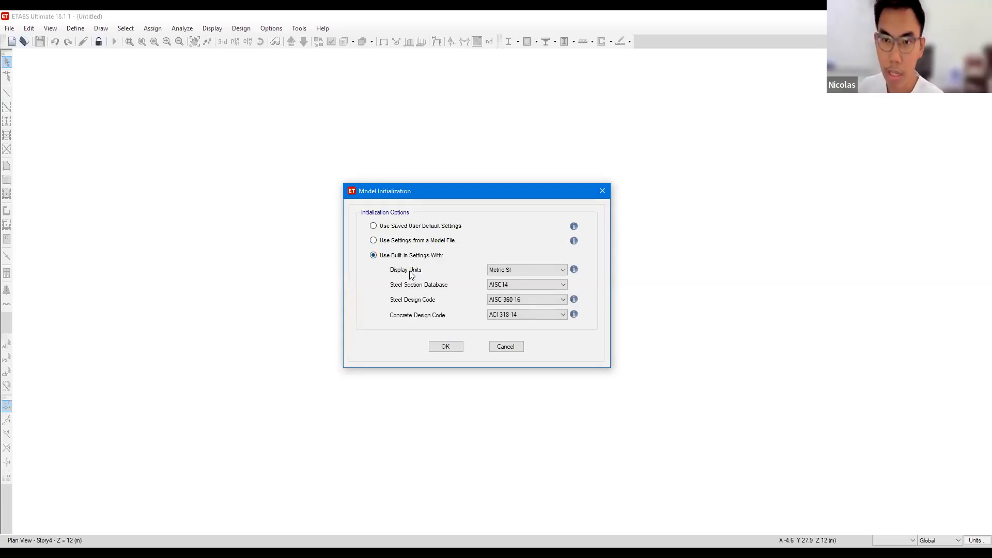
click(517, 272)
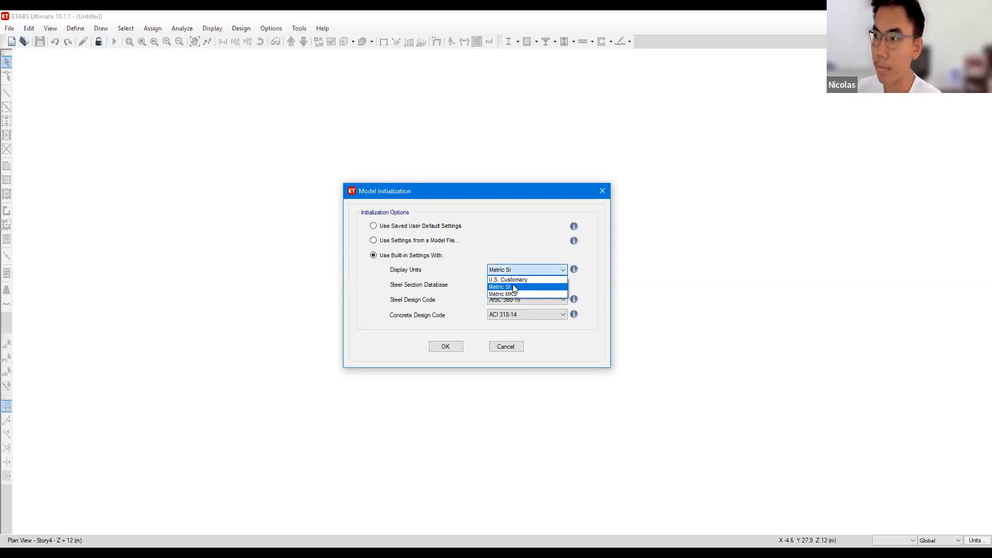
click(514, 287)
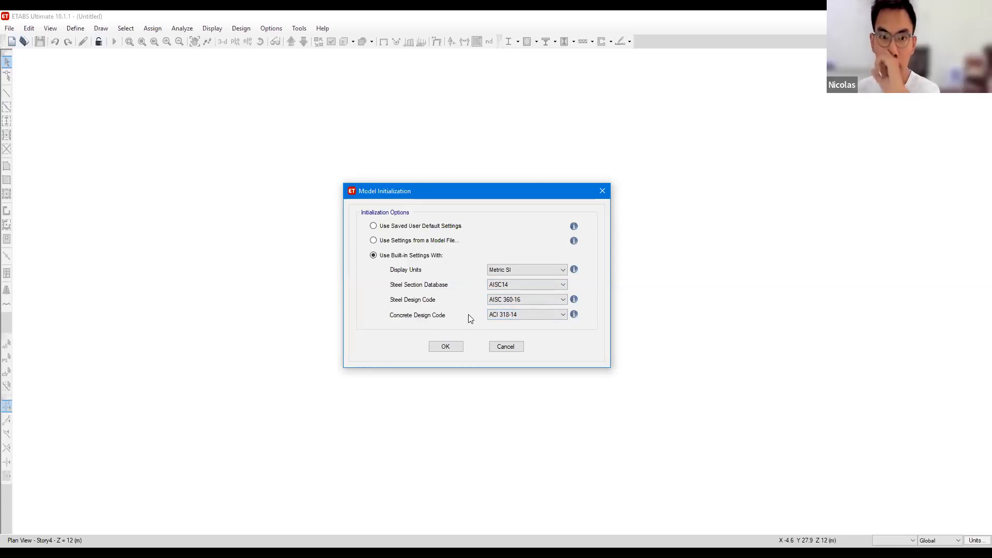
click(532, 319)
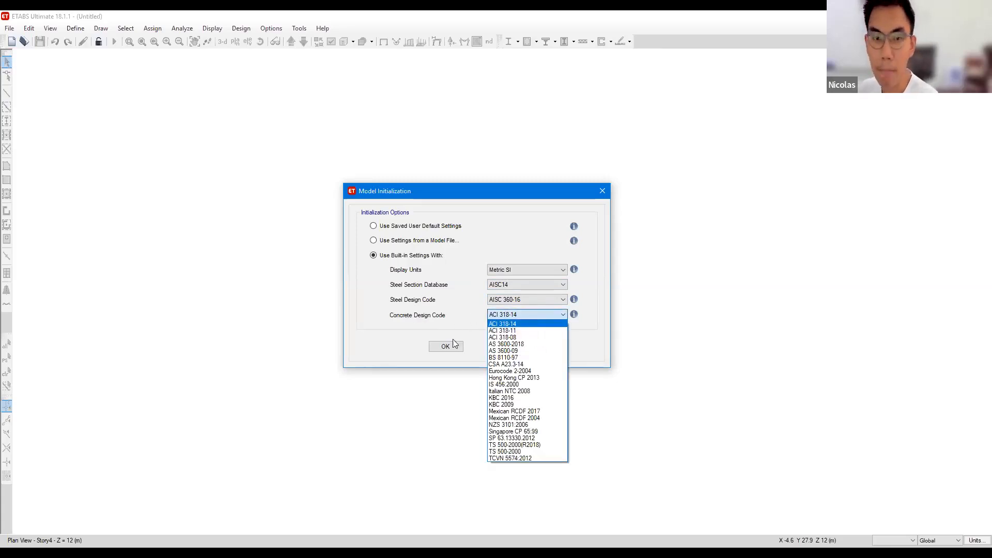
click(437, 327)
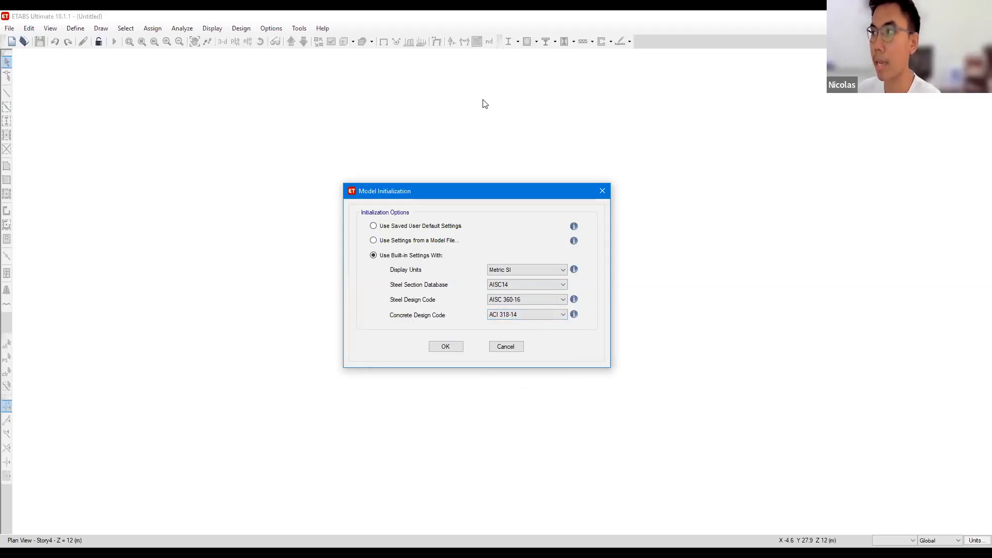
- Handwrite "SNI 2847 2019" beside the dialog, circle it and draw an arrow to the concrete design code
mouse_move(694, 232)
mouse_down()
mouse_move(675, 268)
mouse_move(704, 265)
mouse_up()
drag(698, 243, 733, 258)
mouse_move(732, 240)
mouse_down()
mouse_move(732, 260)
mouse_move(749, 262)
mouse_move(807, 253)
mouse_move(826, 237)
mouse_up()
mouse_move(838, 230)
mouse_down()
mouse_move(853, 253)
mouse_move(892, 236)
mouse_up()
drag(882, 233, 876, 255)
drag(783, 291, 807, 306)
mouse_move(813, 295)
mouse_down()
mouse_move(837, 314)
mouse_move(837, 292)
mouse_move(837, 305)
mouse_up()
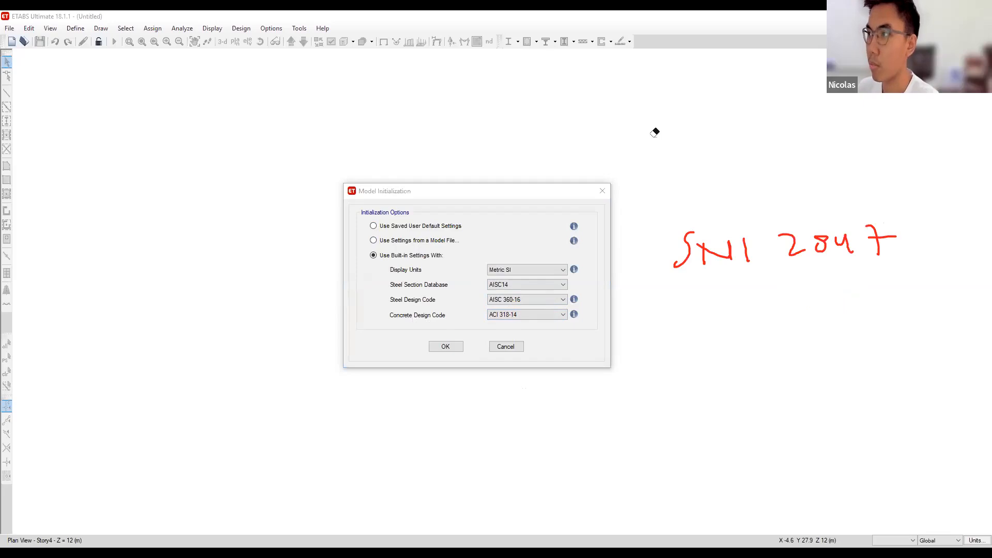
mouse_move(749, 299)
mouse_down()
mouse_move(766, 319)
mouse_move(794, 311)
mouse_up()
mouse_move(817, 300)
mouse_down()
mouse_move(841, 307)
mouse_move(848, 331)
mouse_up()
mouse_move(721, 341)
mouse_down()
mouse_move(939, 246)
mouse_move(698, 194)
mouse_move(699, 362)
mouse_up()
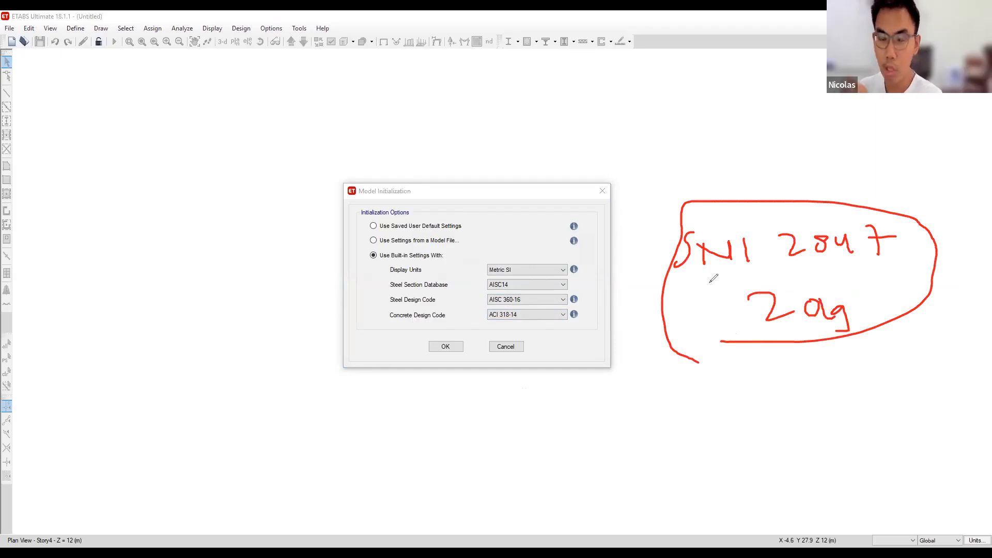
mouse_move(735, 310)
mouse_down()
mouse_move(605, 326)
mouse_move(531, 315)
mouse_move(543, 321)
mouse_up()
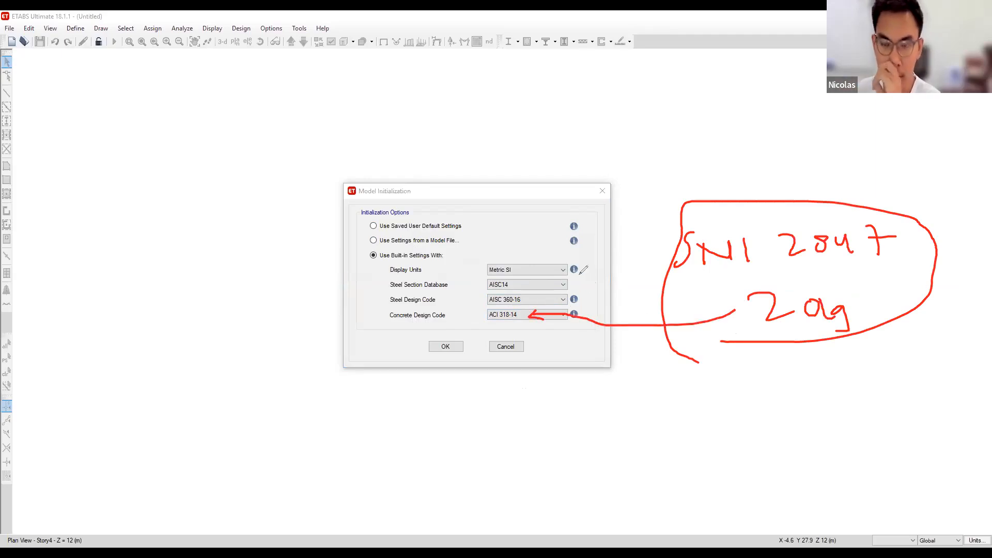
- Clear the handwritten annotations and accept the model initialization settings
click(788, 42)
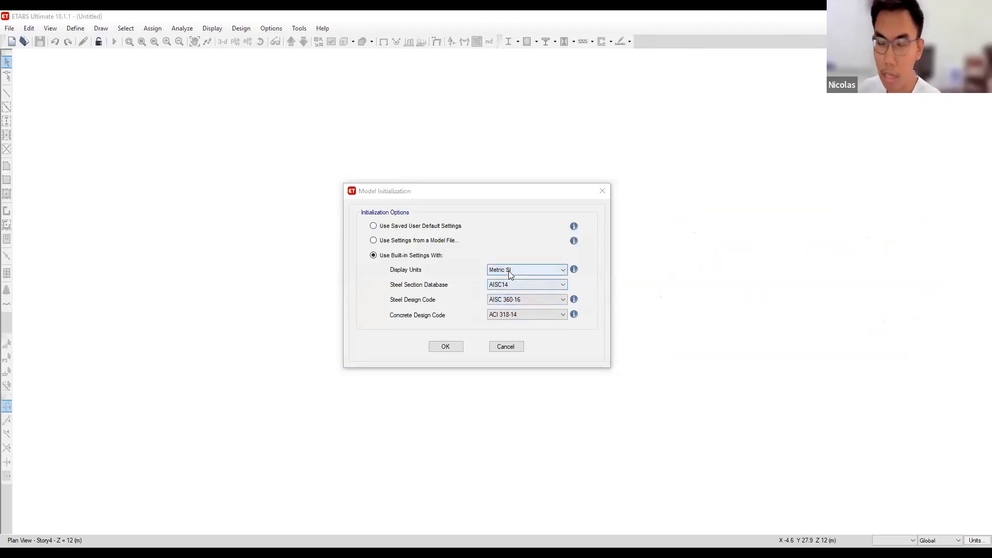
click(446, 349)
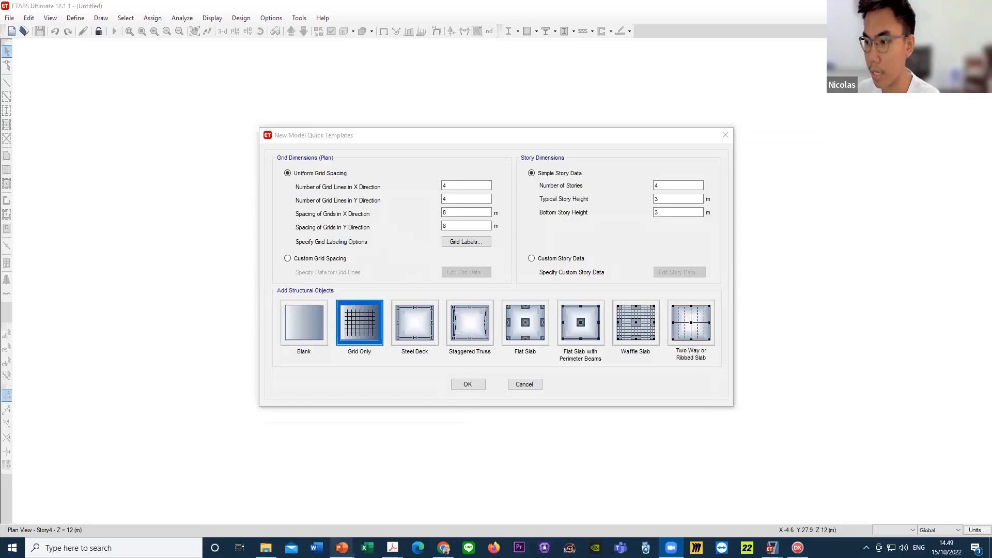
- Switch to the PowerPoint presentation and draw a red vertical dimension line with tick marks at the beams beside slide 7's LANTAI 3 plan
mouse_move(342, 547)
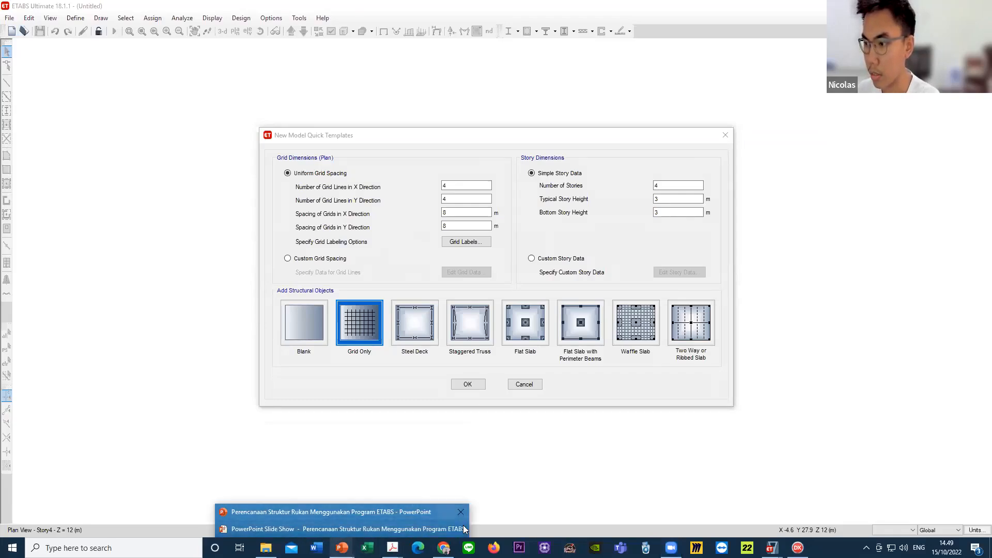
click(371, 515)
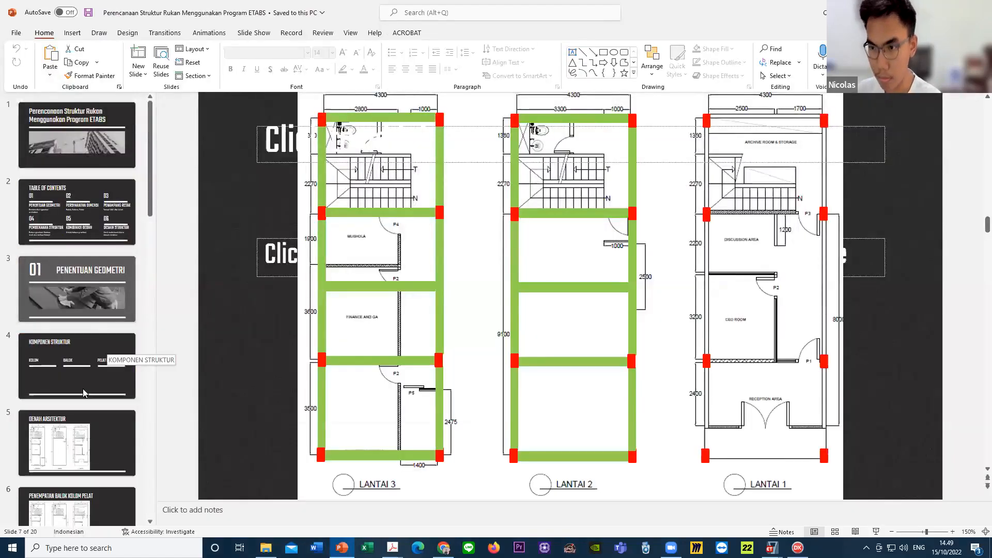
scroll(91, 238, down, 5)
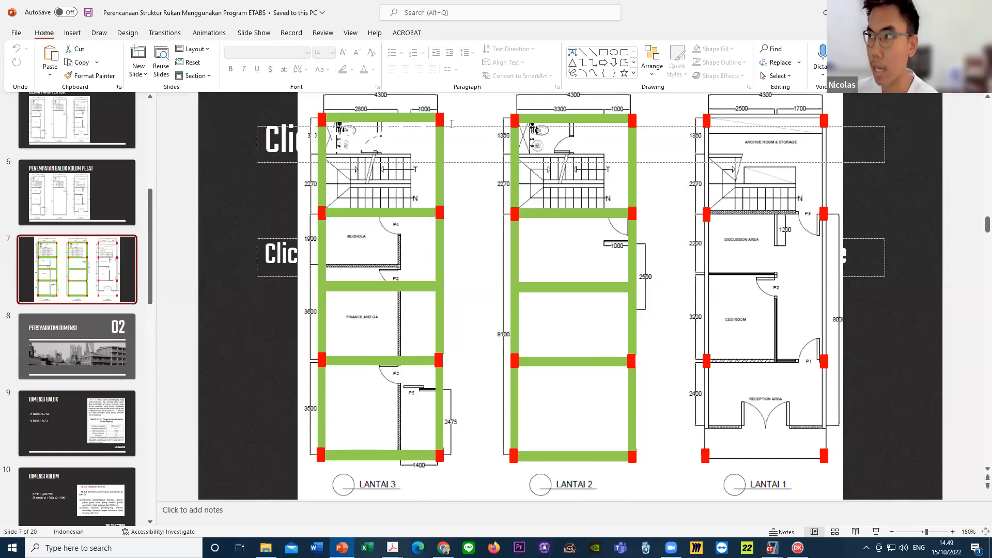
click(99, 33)
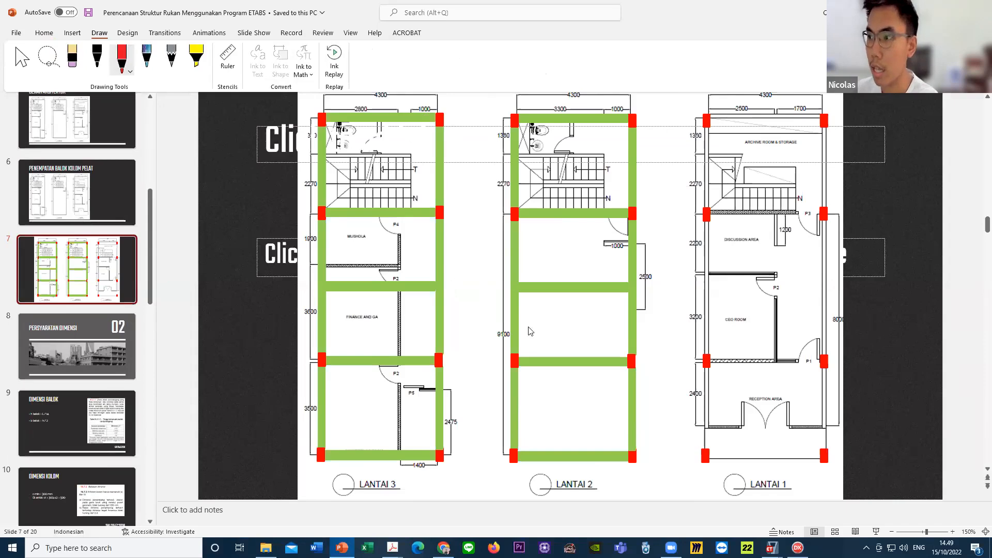
drag(450, 285, 471, 284)
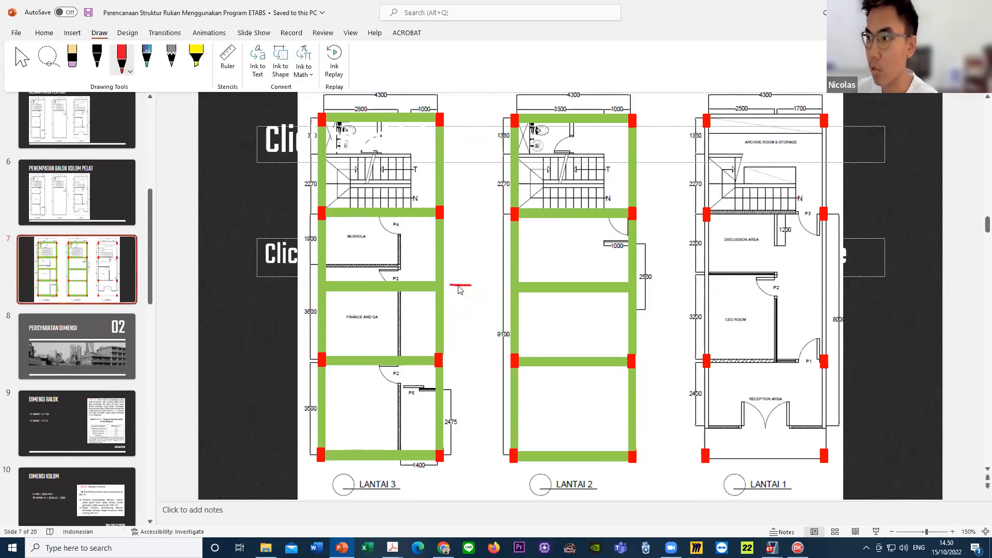
mouse_move(456, 114)
mouse_down()
mouse_move(475, 113)
mouse_move(469, 451)
mouse_move(484, 449)
mouse_up()
drag(485, 362, 459, 362)
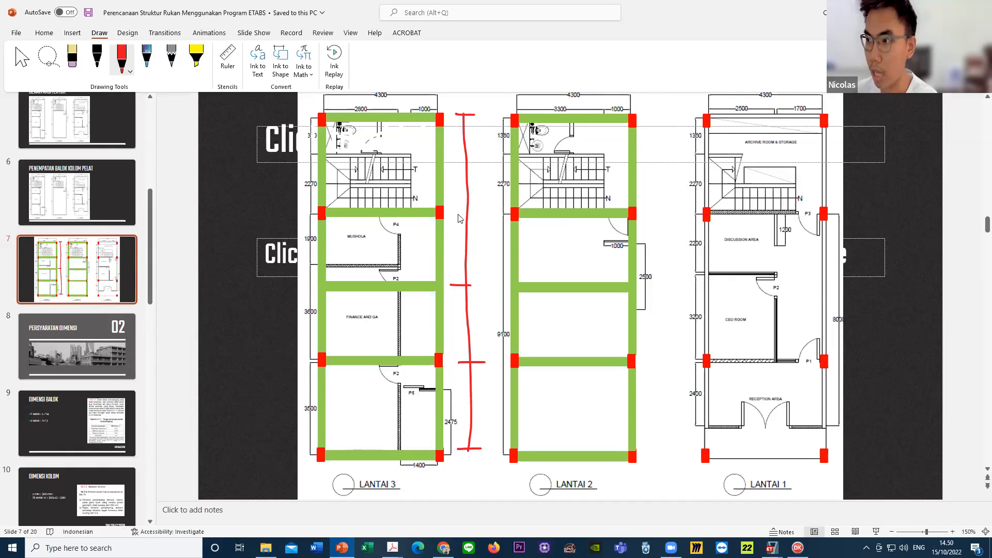
drag(454, 212, 468, 211)
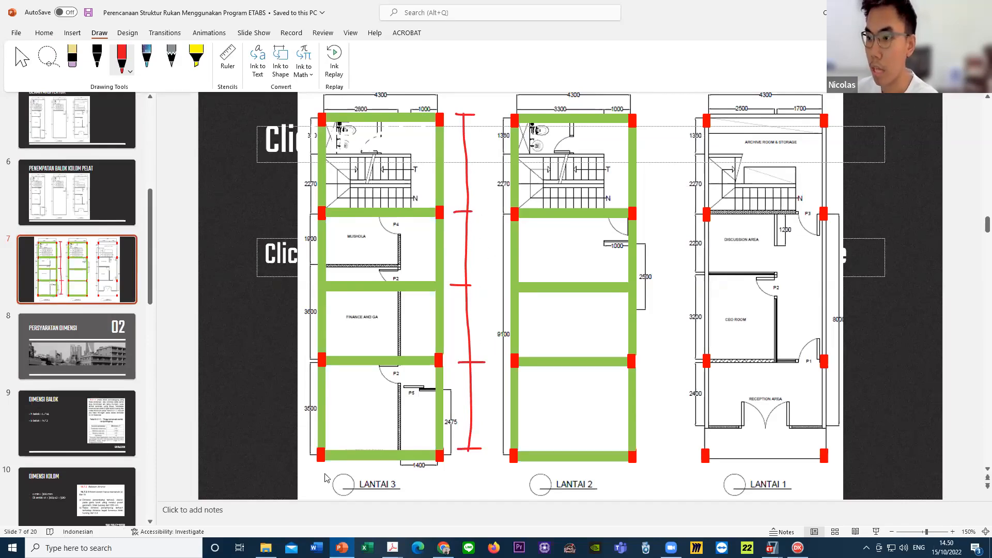
- Draw a horizontal dimension line below the LANTAI 3 plan, label its ends 0 and 4,3, and underline the plan's 4300 width
mouse_move(325, 466)
mouse_down()
mouse_move(325, 491)
mouse_move(446, 481)
mouse_move(441, 499)
mouse_up()
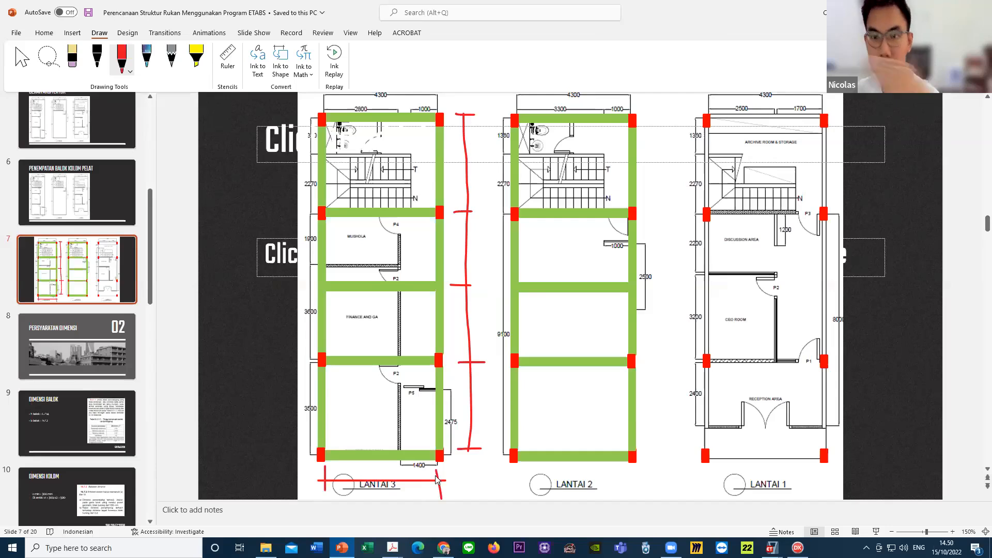
drag(316, 478, 315, 478)
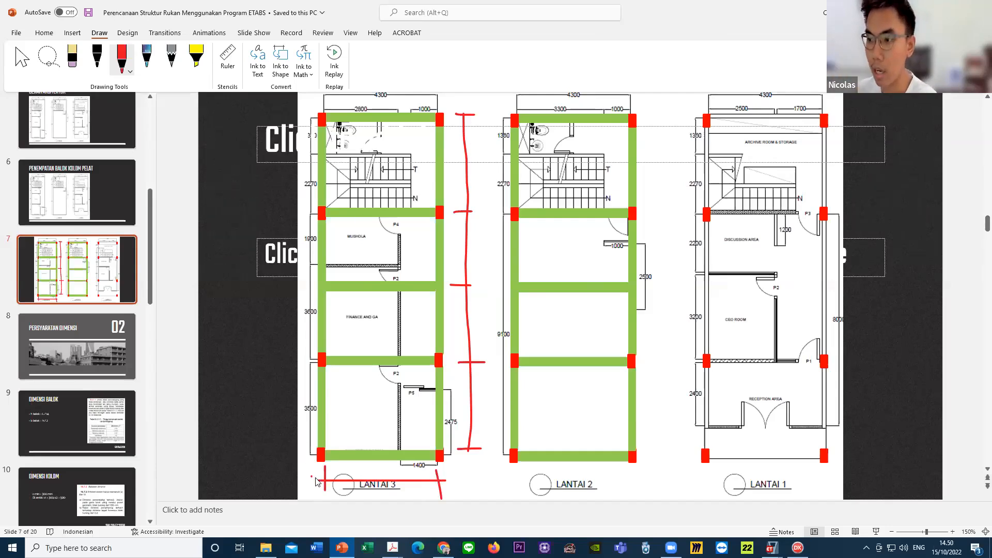
drag(455, 471, 460, 491)
drag(468, 476, 473, 492)
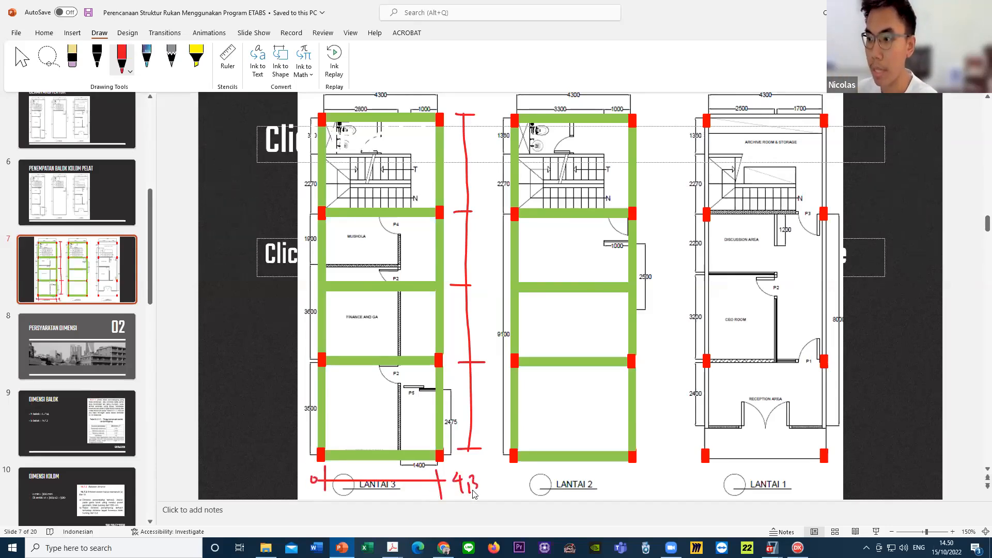
drag(373, 101, 397, 101)
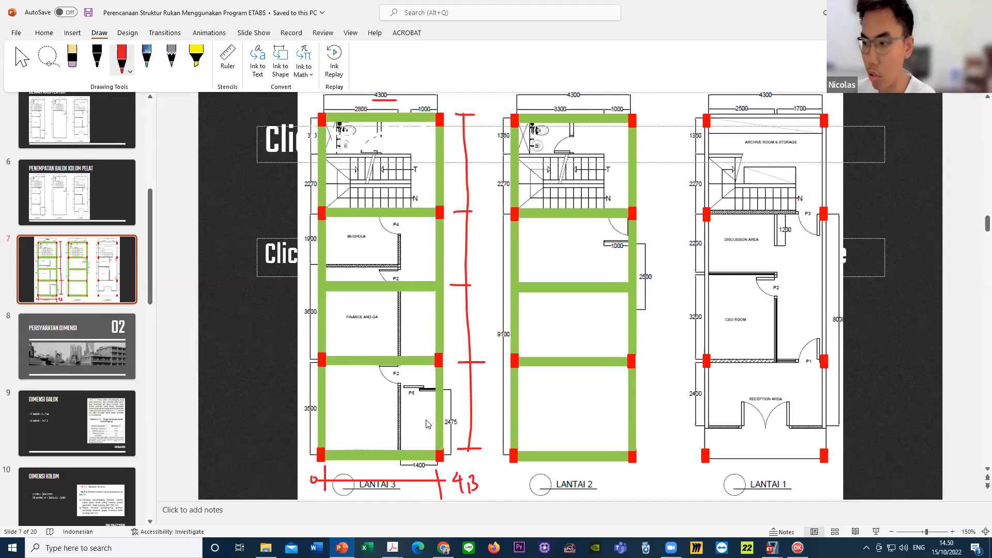
- Switch back to the untitled ETABS model, choose custom grid spacing and open the grid line data for editing
mouse_move(772, 548)
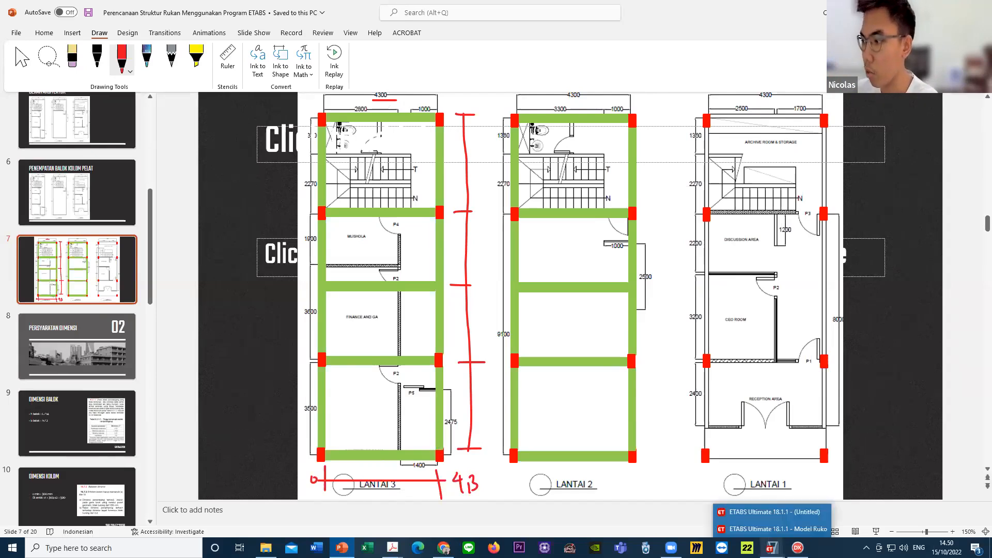
click(769, 512)
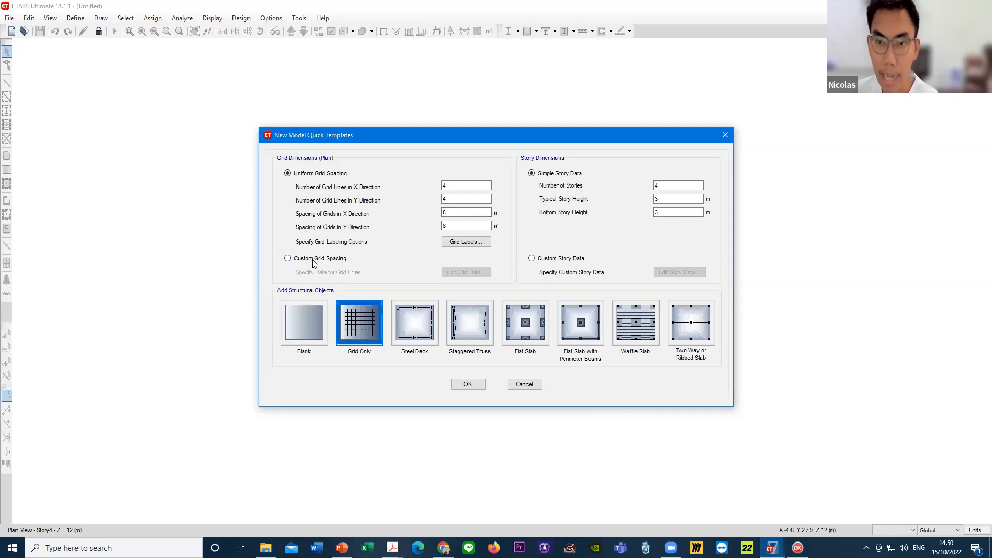
click(456, 213)
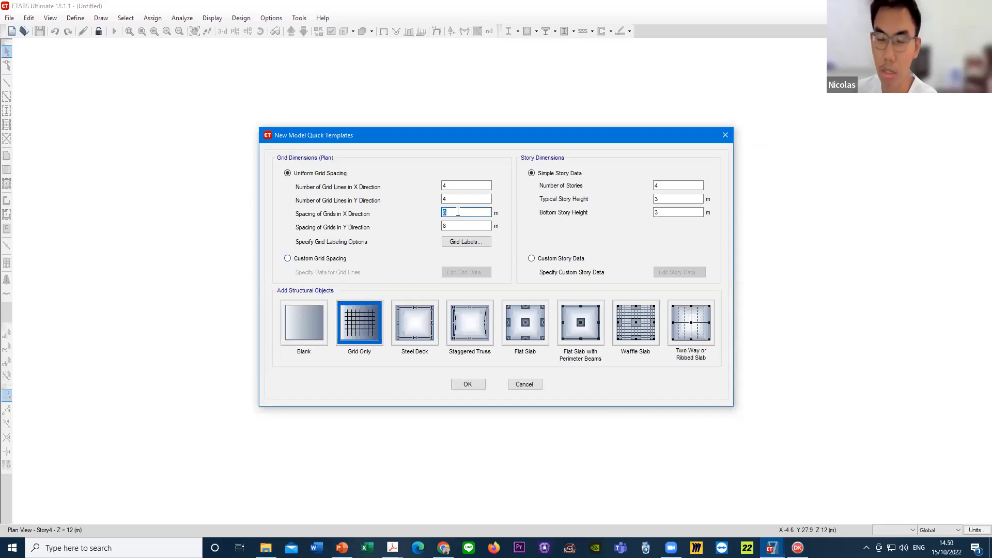
click(450, 213)
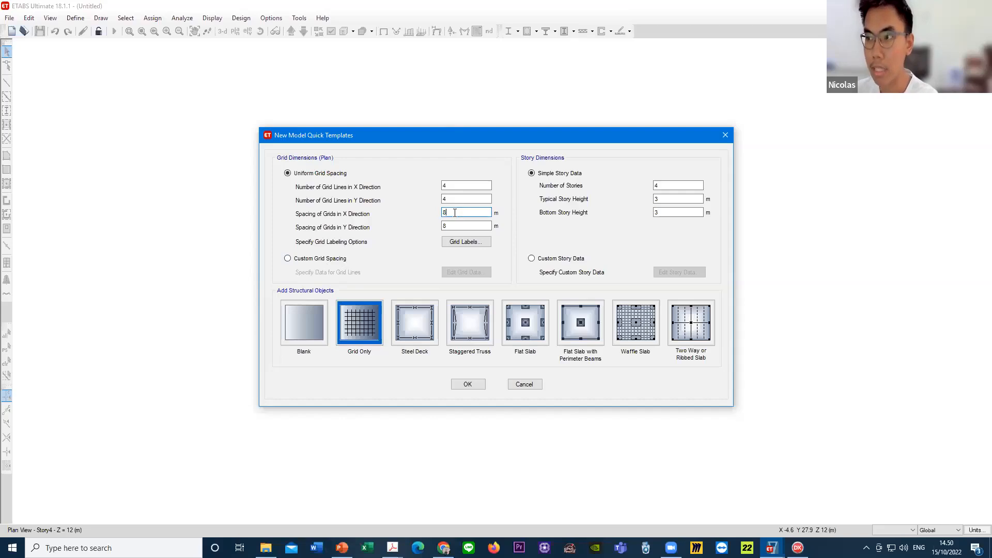
click(454, 225)
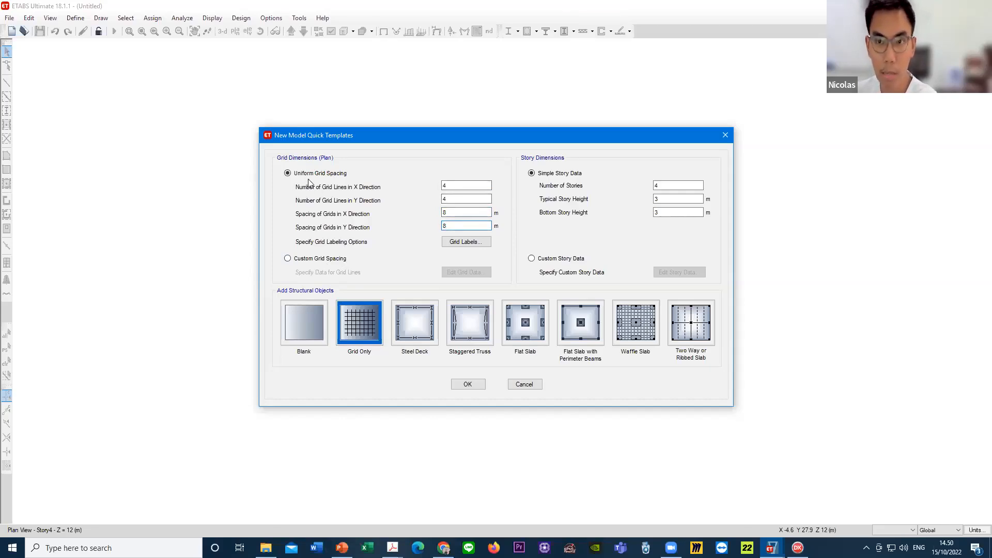
click(319, 263)
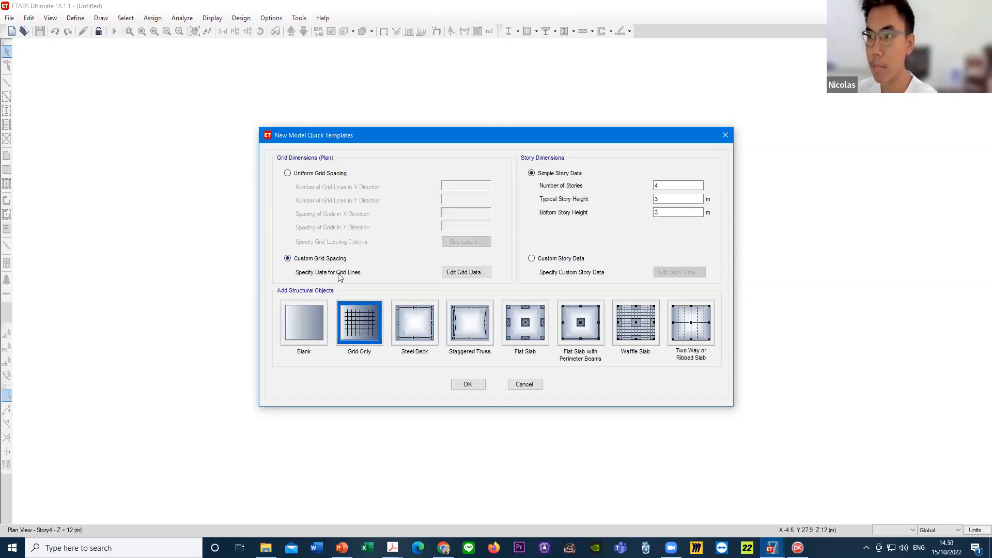
click(467, 273)
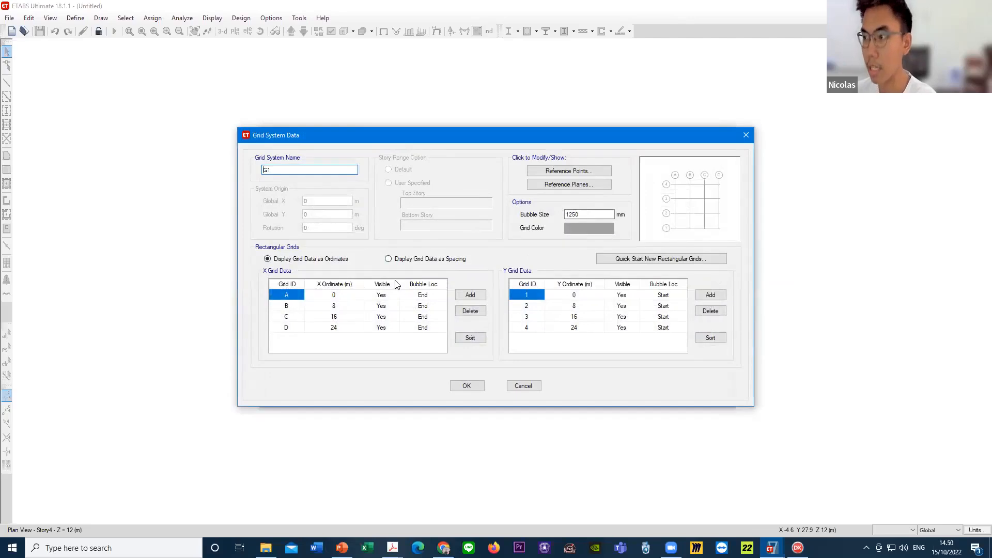
click(333, 295)
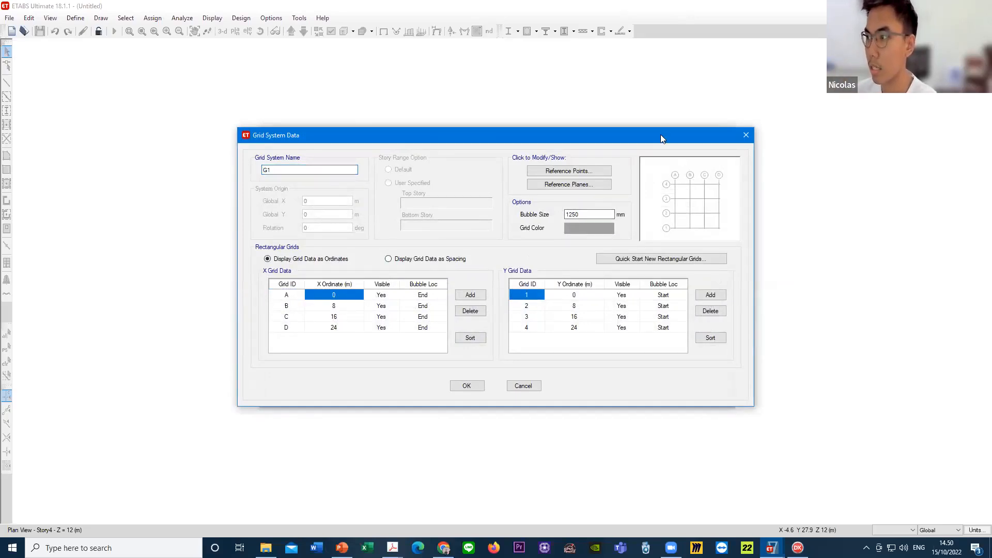
drag(661, 136, 528, 134)
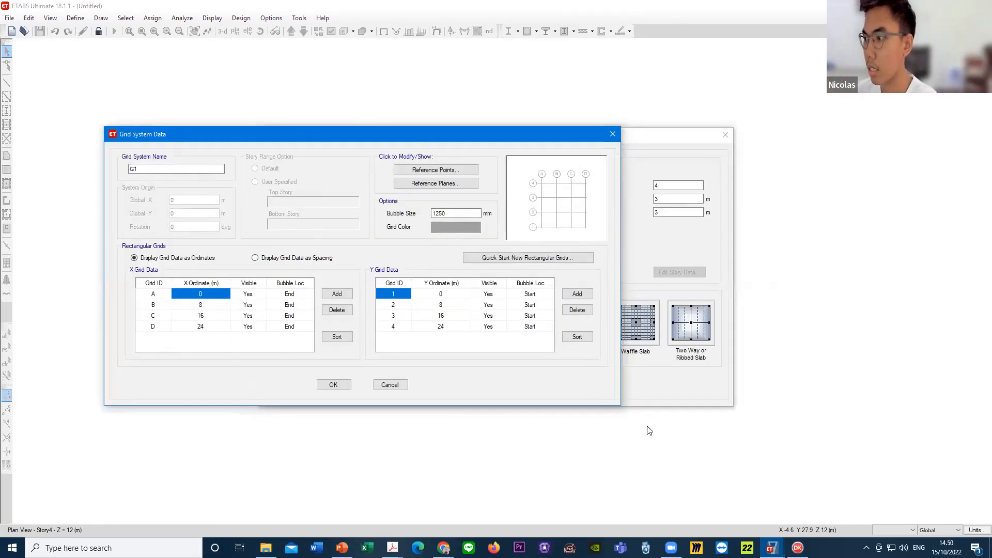
- Examine the grid IDs and ordinates listed for the X and Y grids
click(157, 305)
click(157, 295)
click(220, 296)
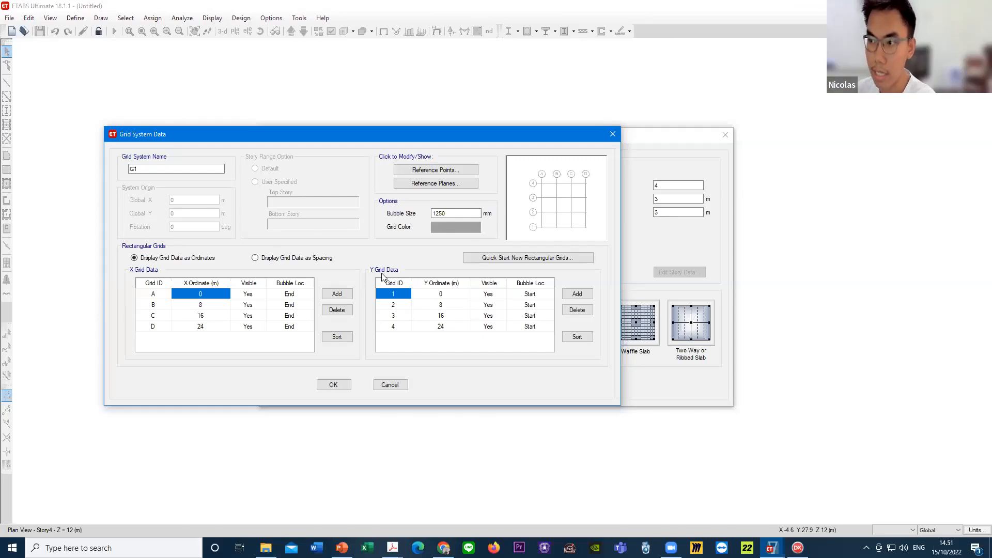
click(400, 305)
click(399, 316)
click(396, 307)
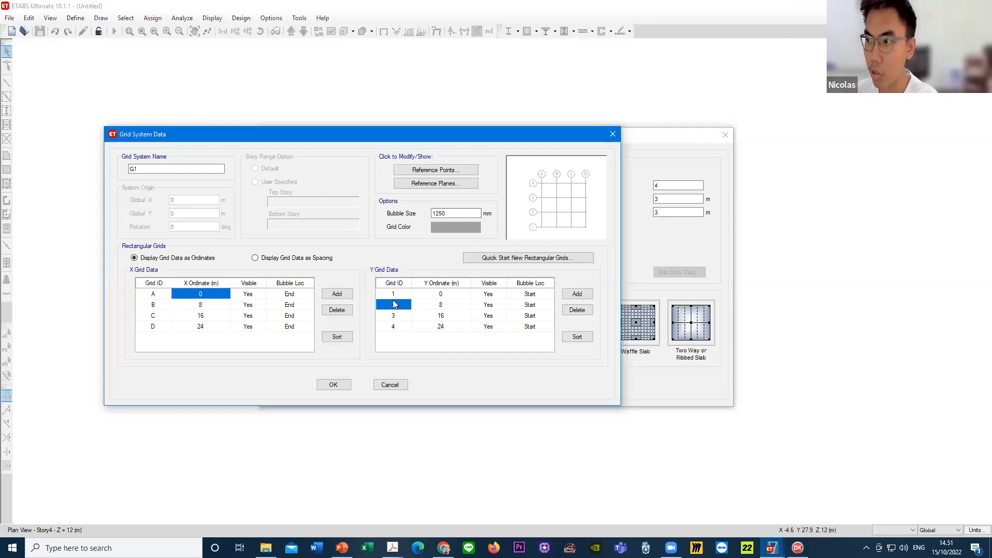
click(396, 297)
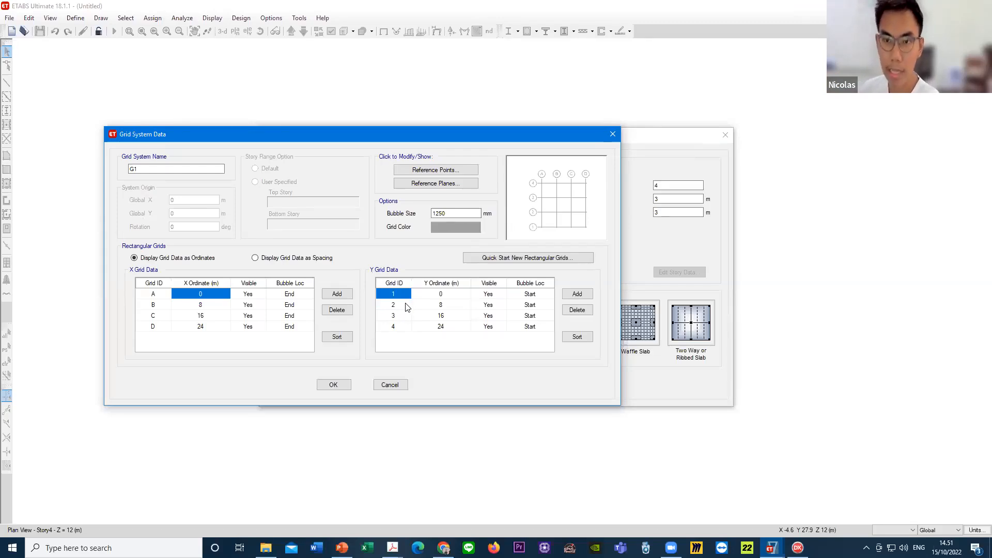
click(168, 305)
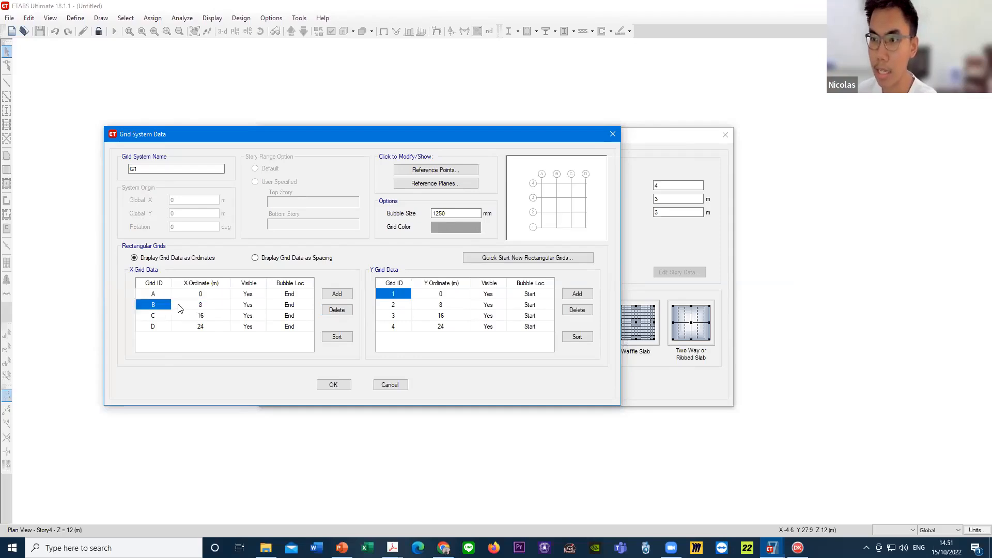
click(200, 307)
click(205, 326)
click(202, 305)
click(201, 294)
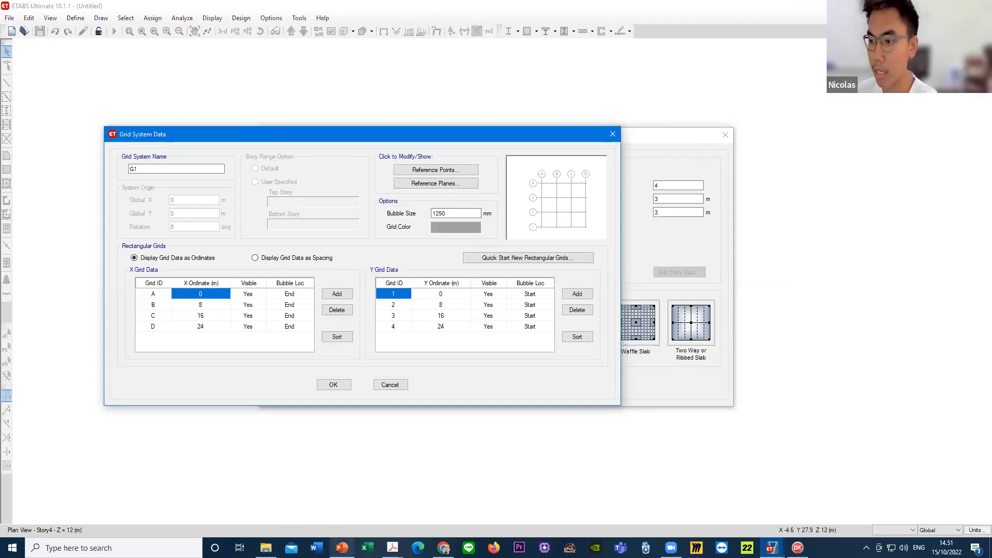
- Switch to the PowerPoint presentation to check the LANTAI 3 plan's width, and return to the untitled ETABS model
click(340, 546)
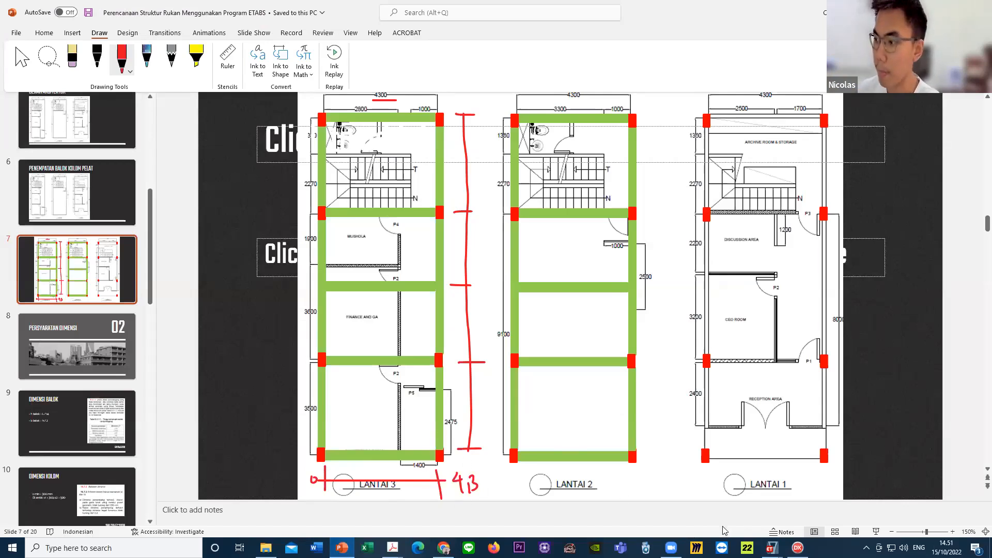
click(771, 548)
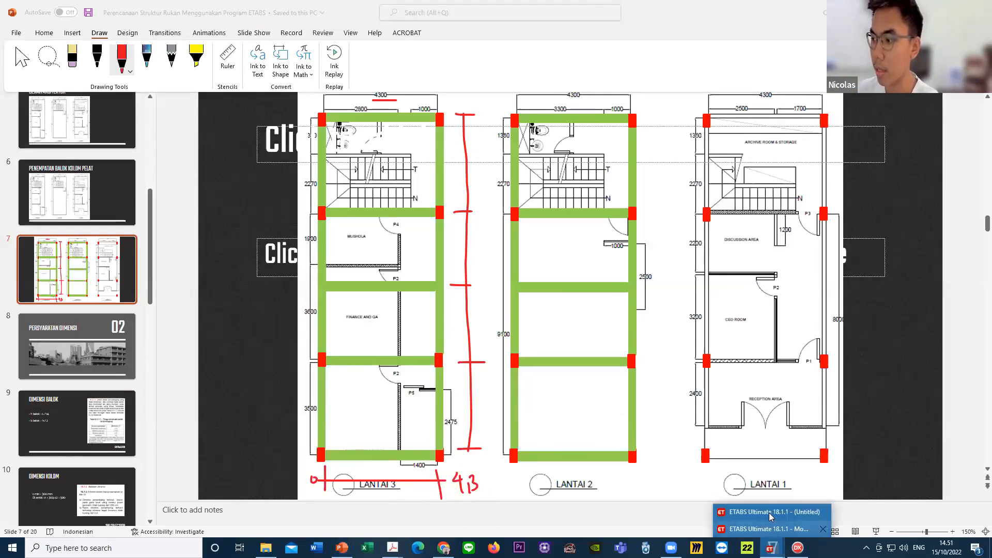
click(770, 513)
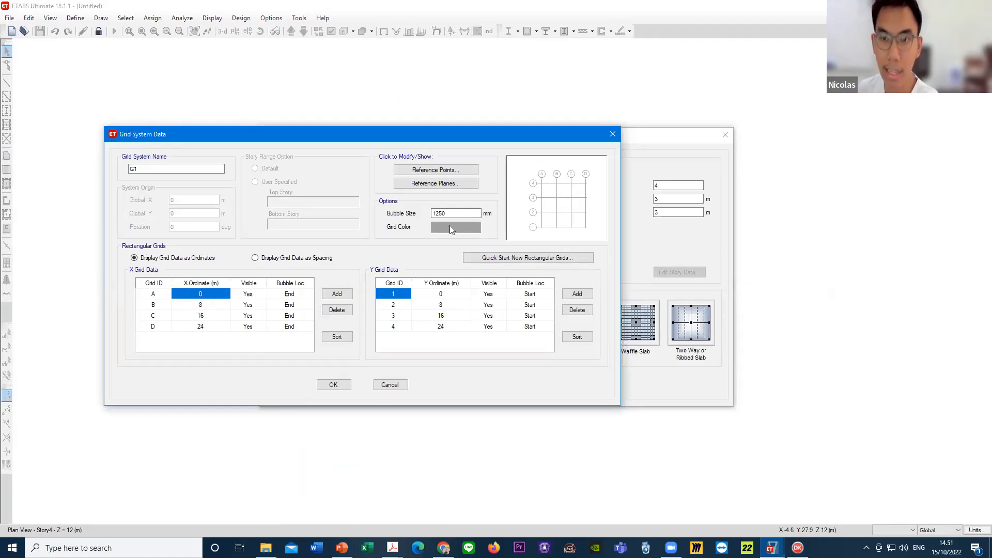
- Set the X ordinate of grid B to 4.3 m
click(216, 307)
click(217, 307)
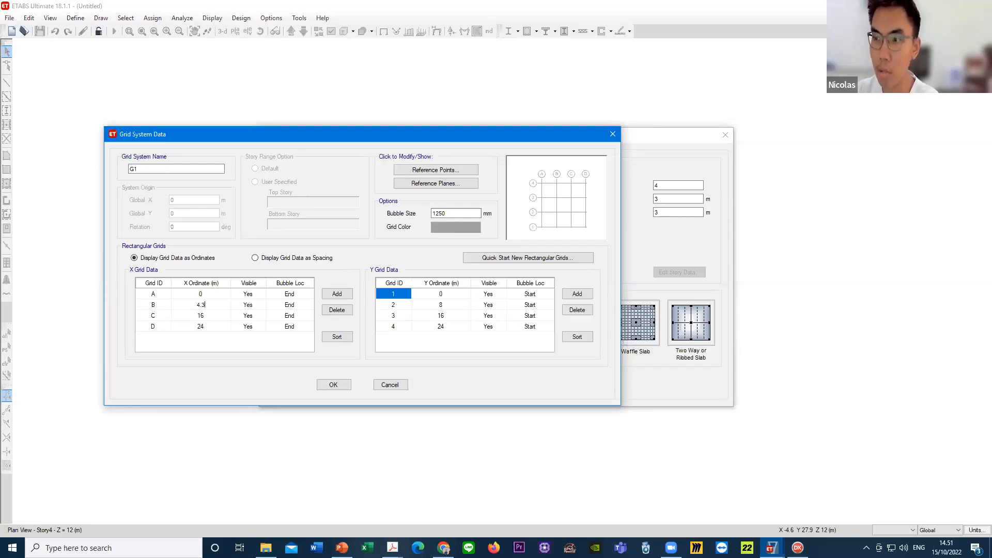
key(Return)
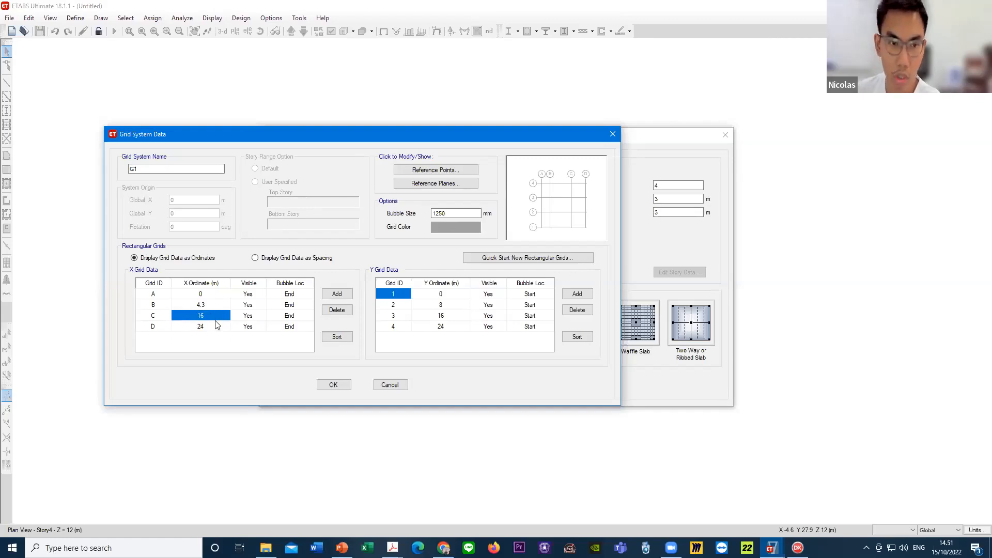
- Delete grid lines C and D from the X grid data
click(216, 324)
click(219, 313)
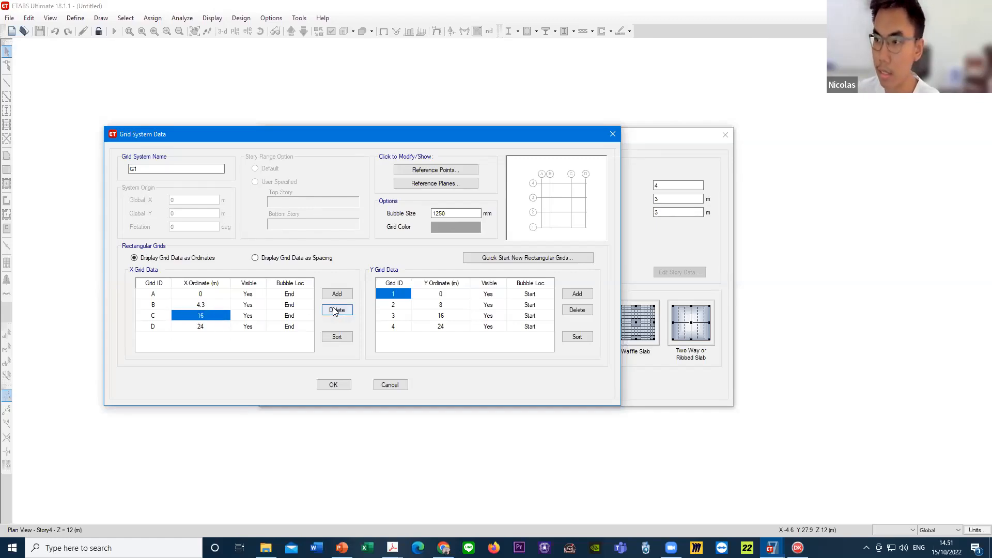
click(349, 313)
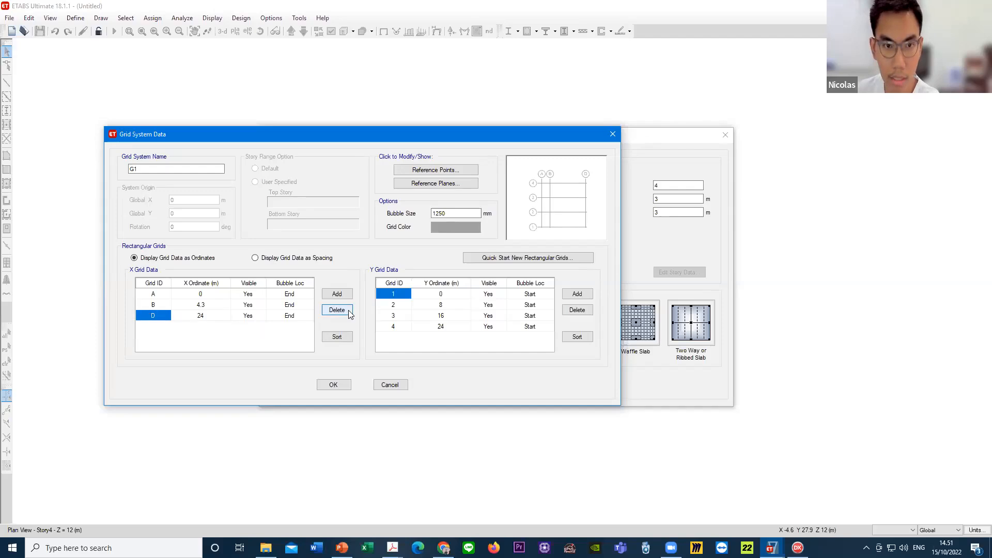
click(345, 311)
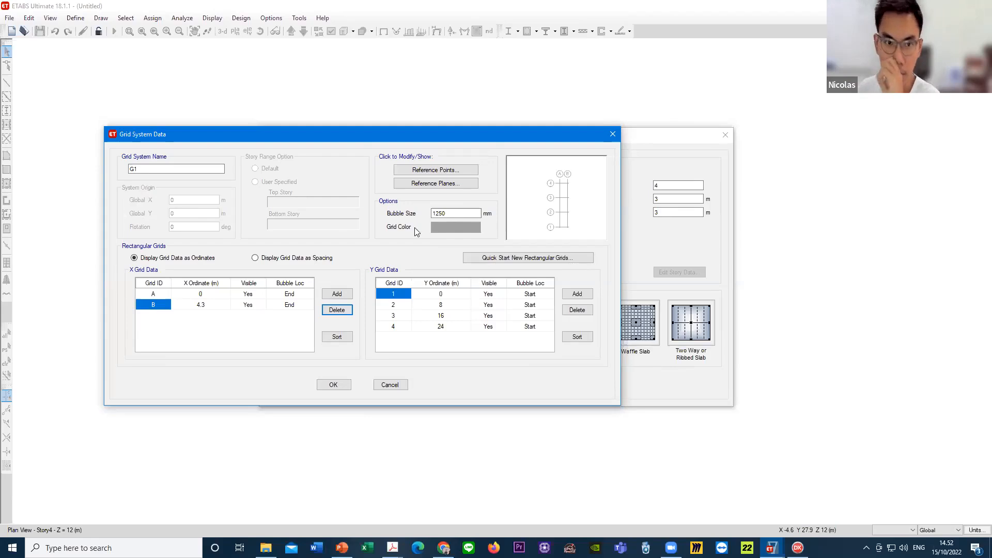
- Switch to PowerPoint, label the vertical dimension line's lowest tick 0 and the tick above it 3,5 in red, and underline LANTAI 3's 3500 dimension
click(440, 294)
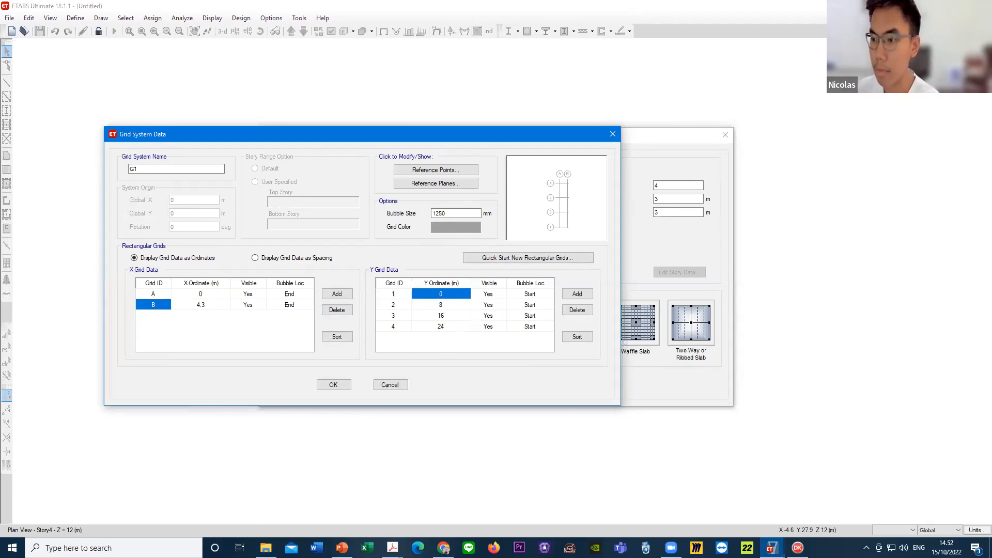
click(342, 547)
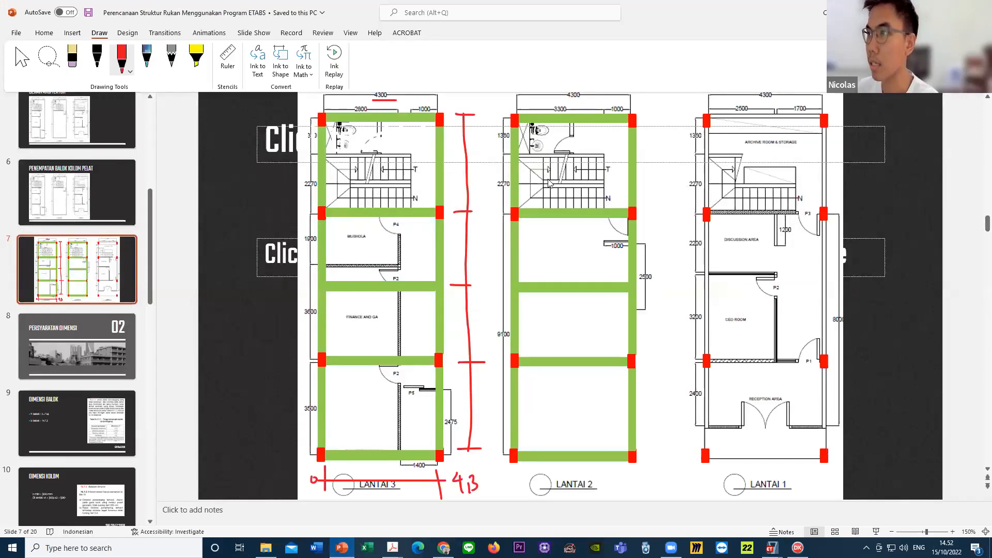
click(124, 59)
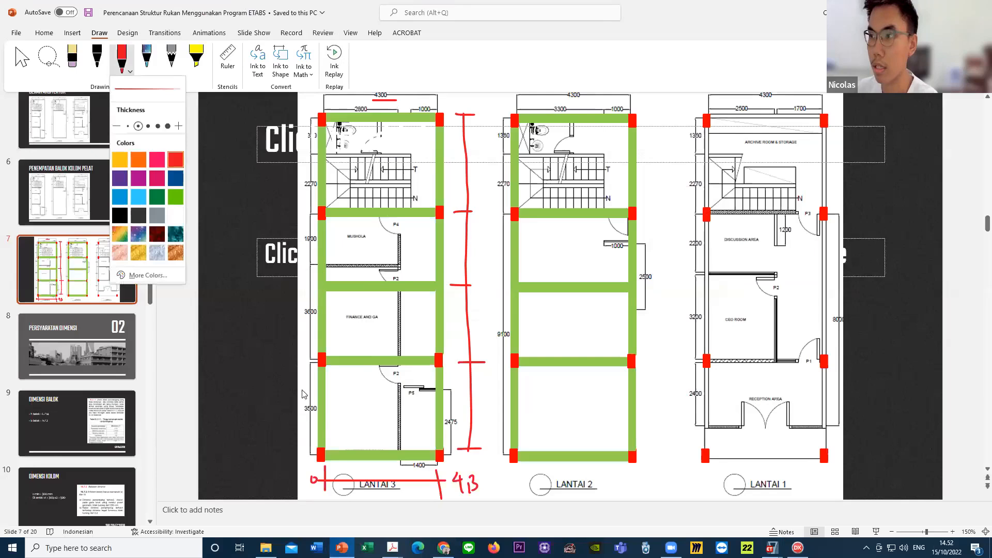
click(497, 452)
drag(492, 447, 491, 449)
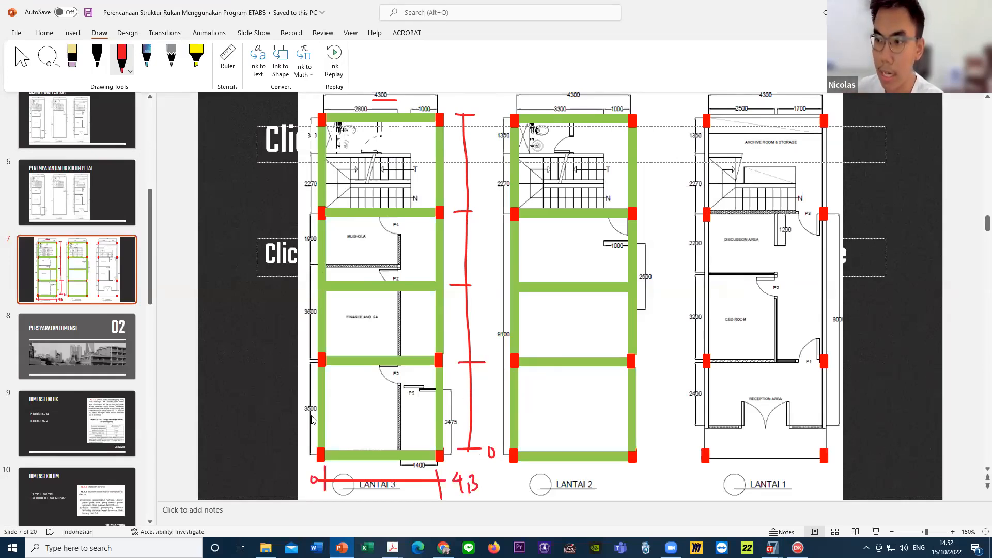
drag(318, 415, 301, 414)
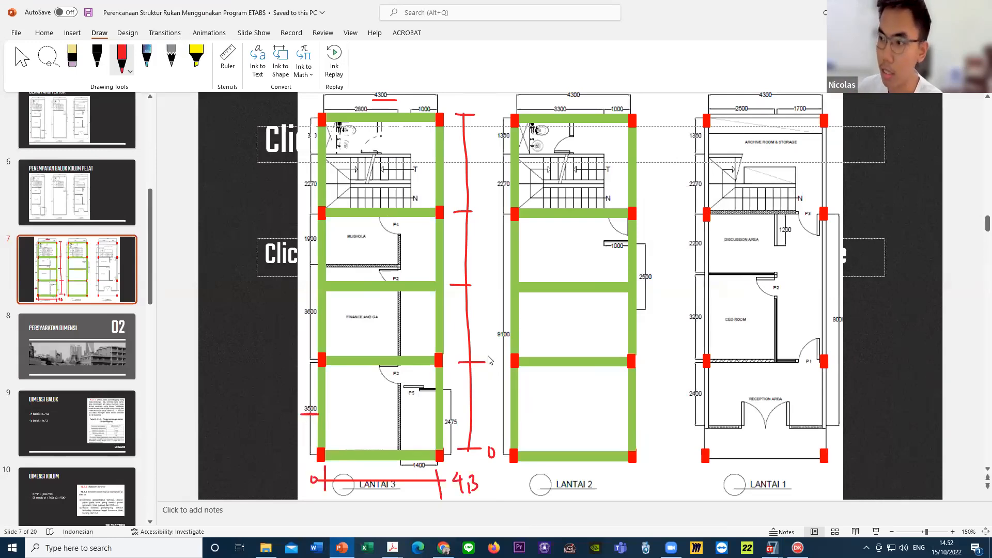
drag(488, 357, 488, 371)
drag(496, 367, 498, 369)
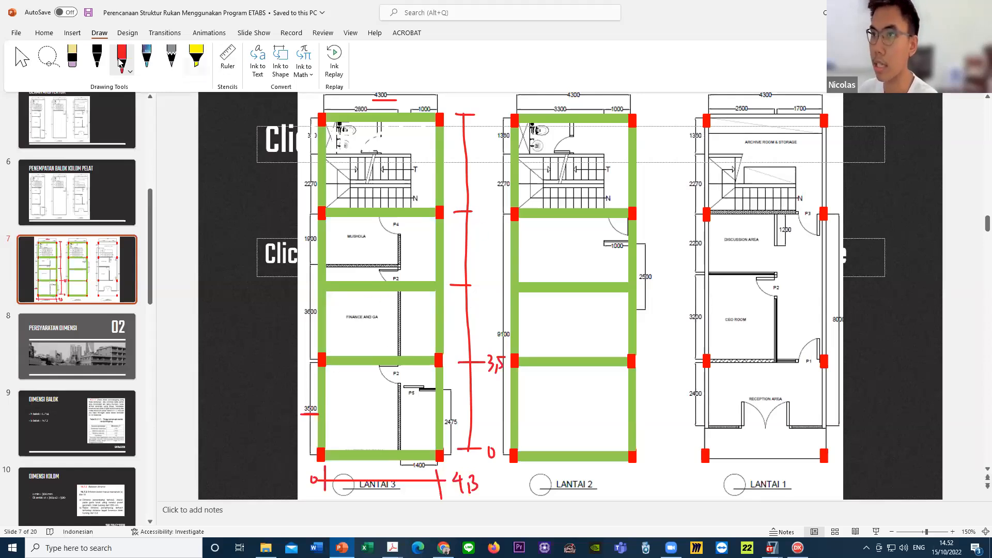
- Erase the vertical dimension line and its tick at the beam without columns, redraw the line, and lengthen the tick below the stairs
click(77, 61)
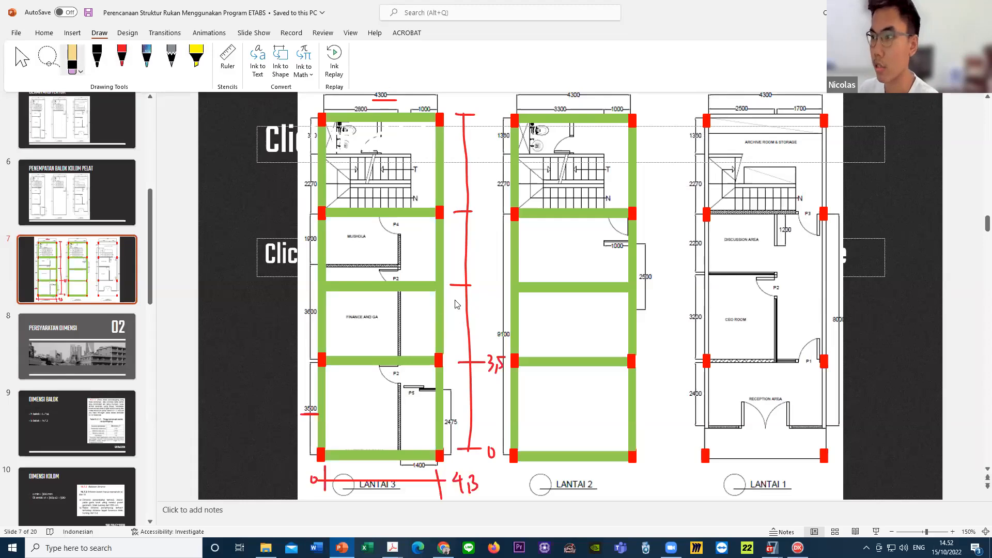
click(465, 286)
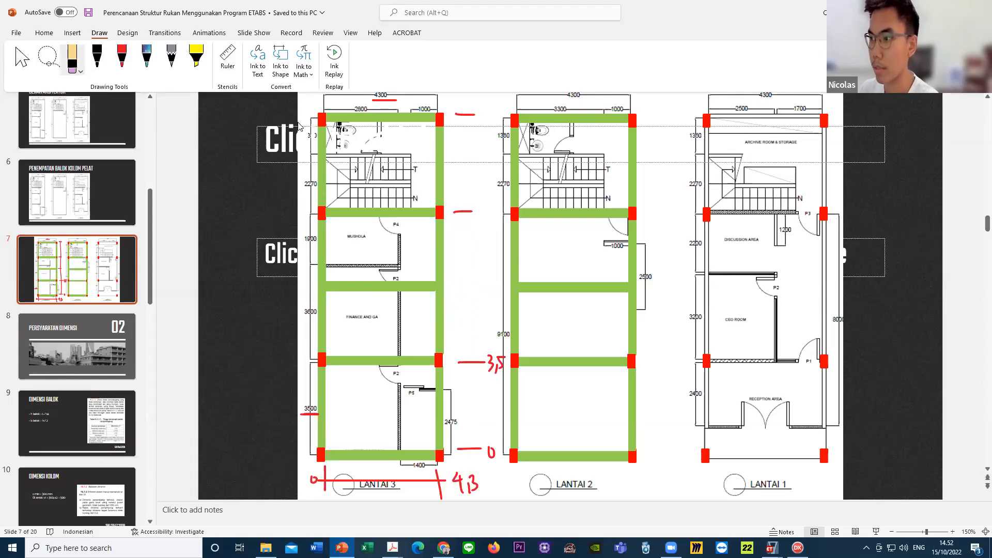
click(121, 57)
drag(467, 112, 467, 450)
drag(475, 212, 497, 211)
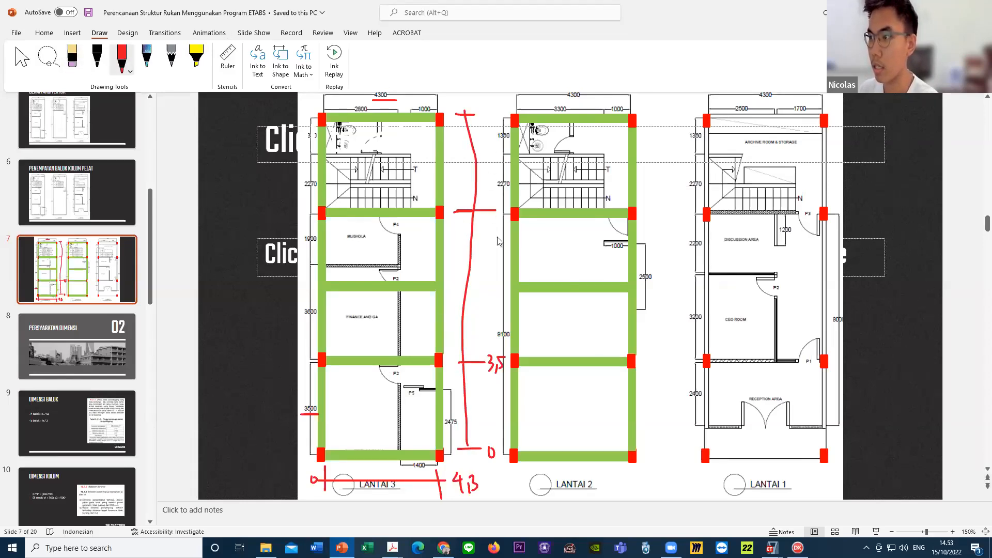
click(72, 59)
drag(486, 170, 467, 159)
click(121, 57)
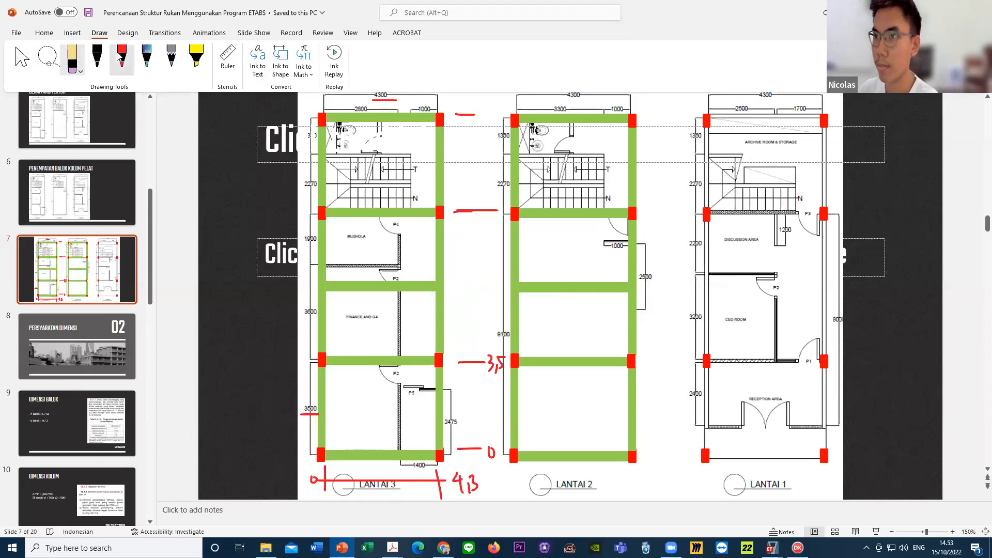
drag(463, 115, 468, 445)
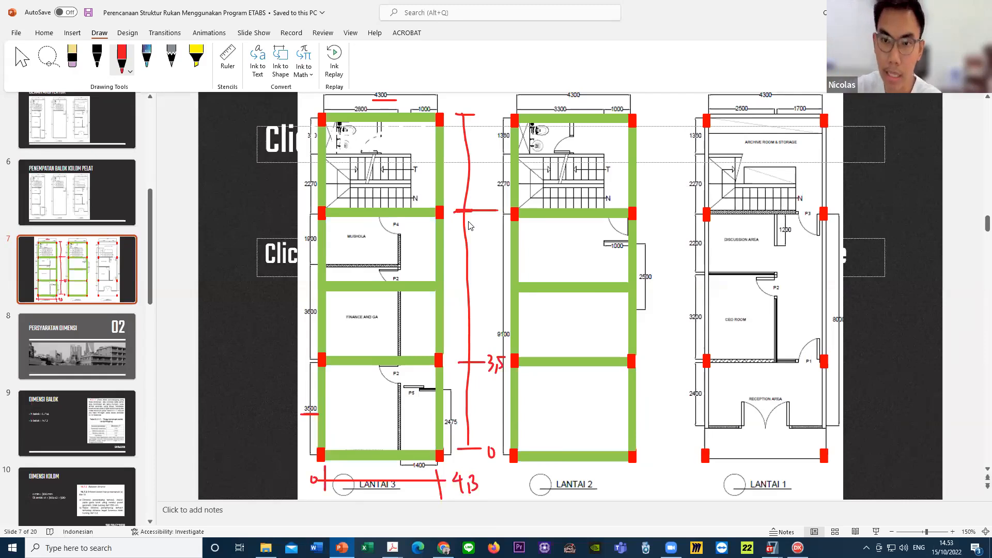
- Circle the dimension line's tick at the beam below the stairs and draw a cross over the 2 in the LANTAI 2 title
mouse_move(473, 212)
mouse_down()
mouse_move(457, 211)
mouse_move(466, 218)
mouse_up()
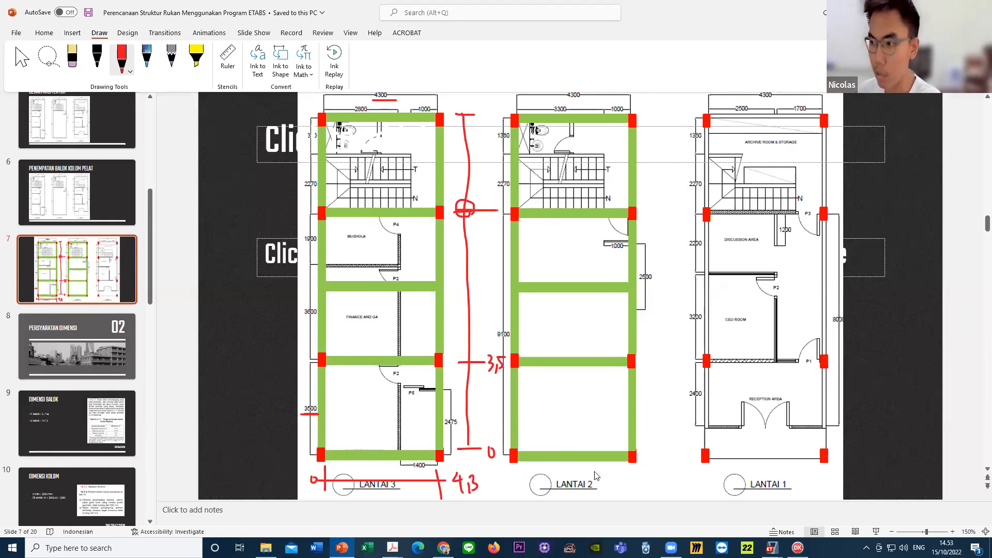
drag(585, 474, 592, 487)
drag(572, 488, 598, 482)
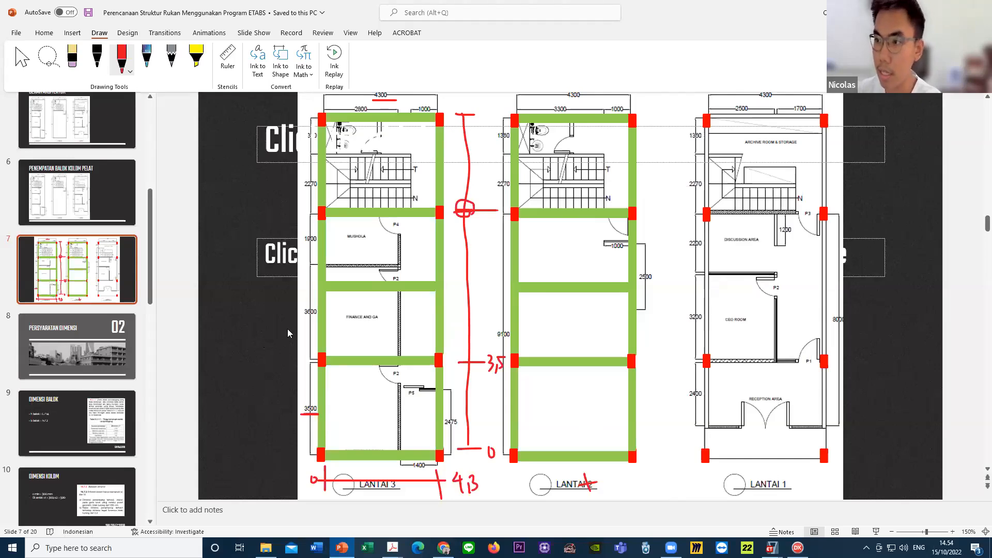
- Underline the 3600 and 1900 dimensions beside the LANTAI 3 plan and label the circled tick 9
drag(299, 316, 306, 312)
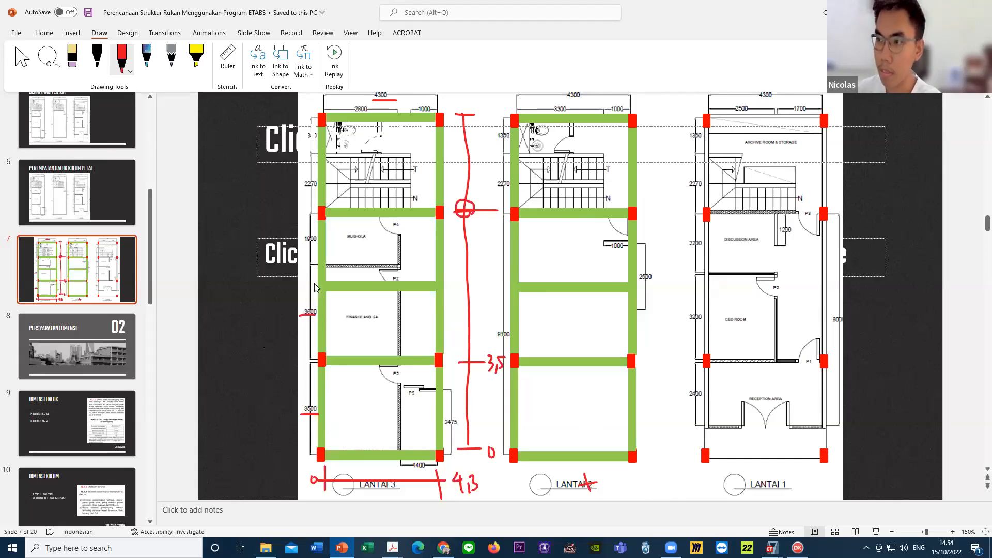
drag(303, 247, 314, 246)
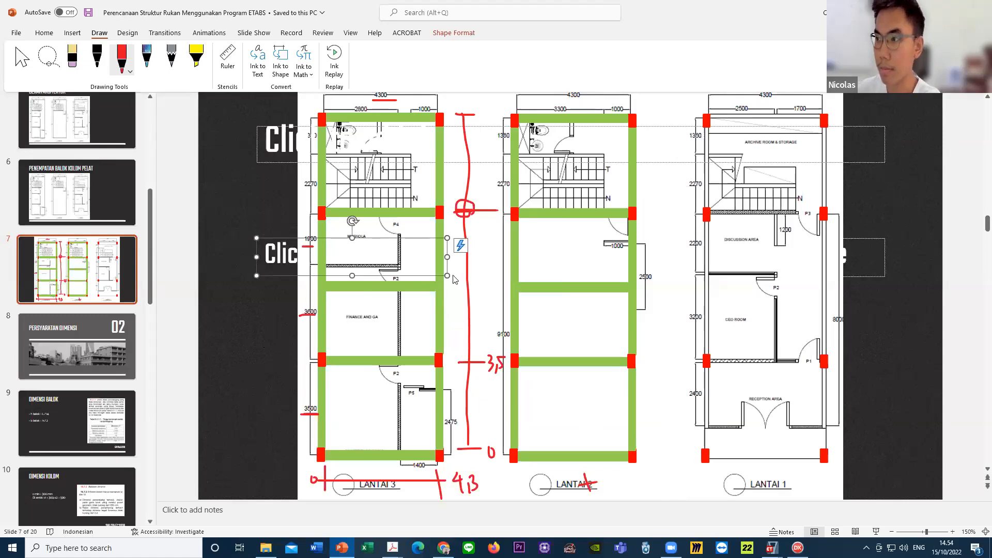
click(482, 275)
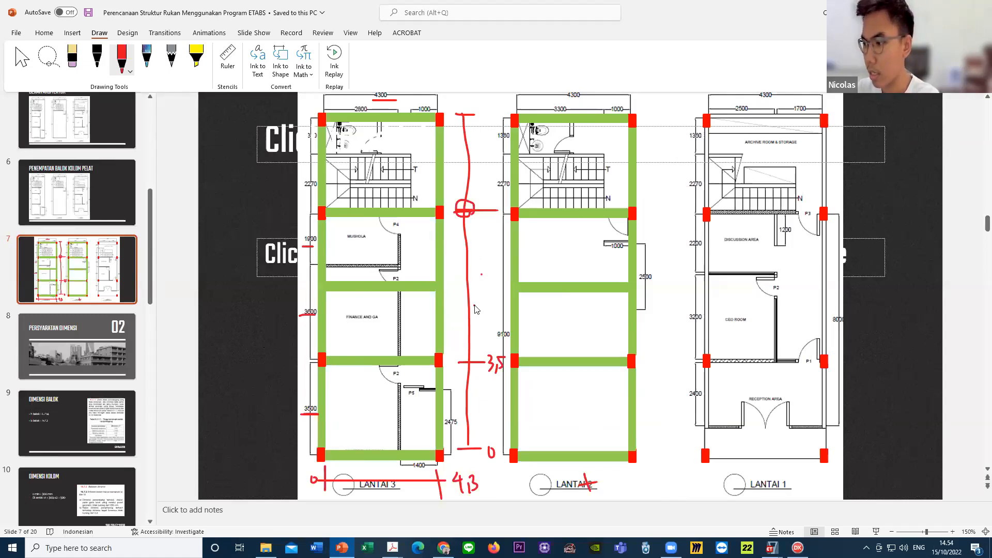
click(475, 305)
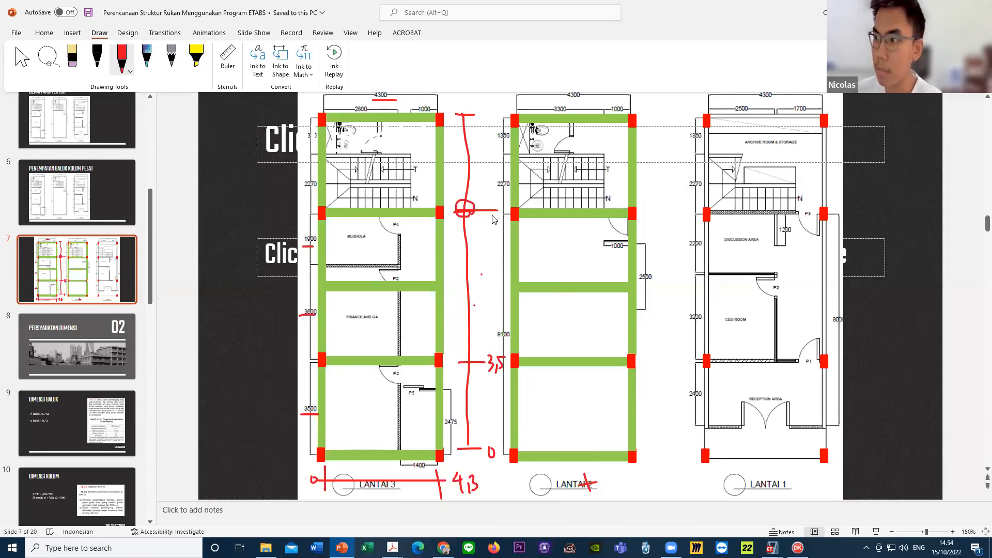
drag(496, 213, 486, 234)
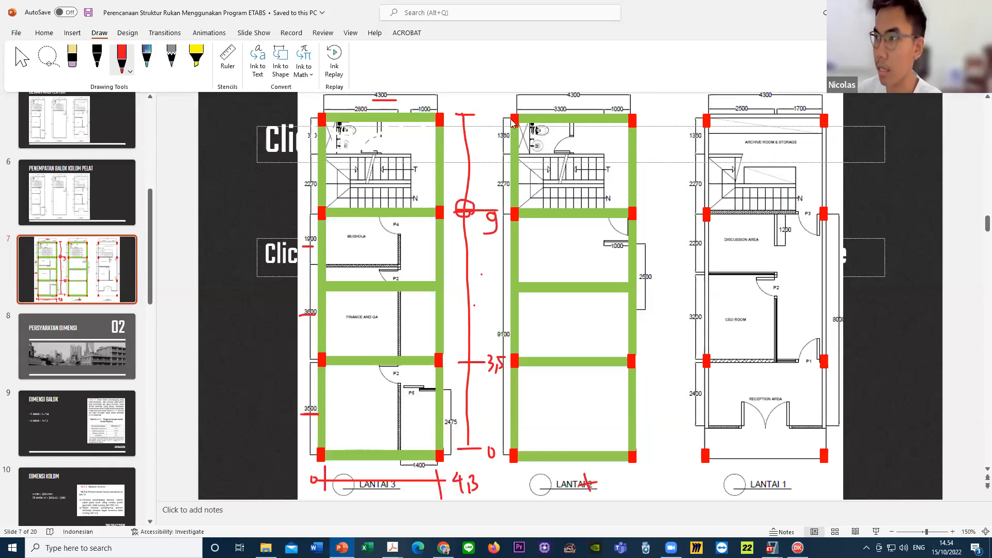
- Underline the uppermost side dimension of the LANTAI 2 plan and label the vertical dimension line's top tick 12,63
drag(496, 140, 510, 138)
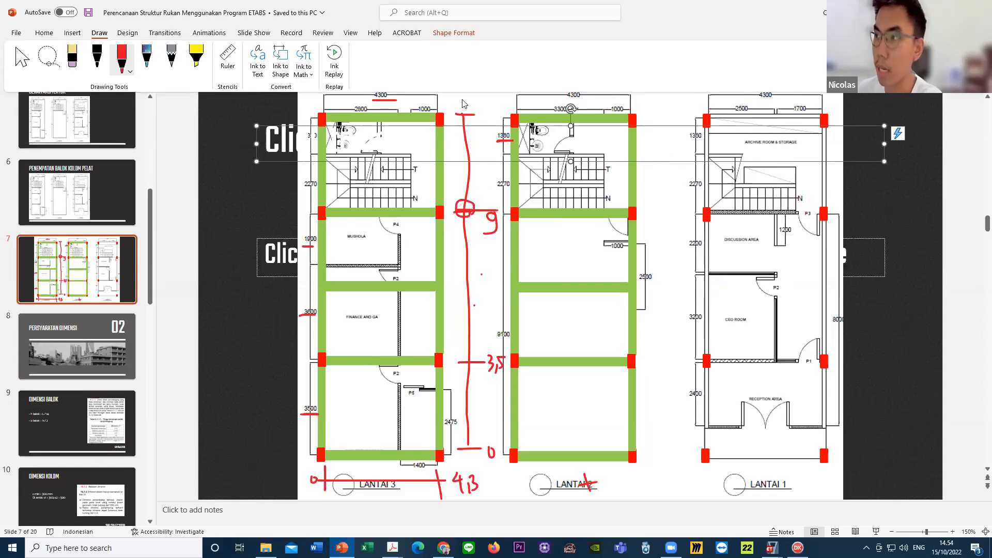
mouse_move(459, 100)
mouse_down()
mouse_move(460, 114)
mouse_move(475, 110)
mouse_up()
mouse_move(482, 105)
mouse_down()
mouse_move(480, 113)
mouse_move(512, 108)
mouse_move(503, 115)
mouse_up()
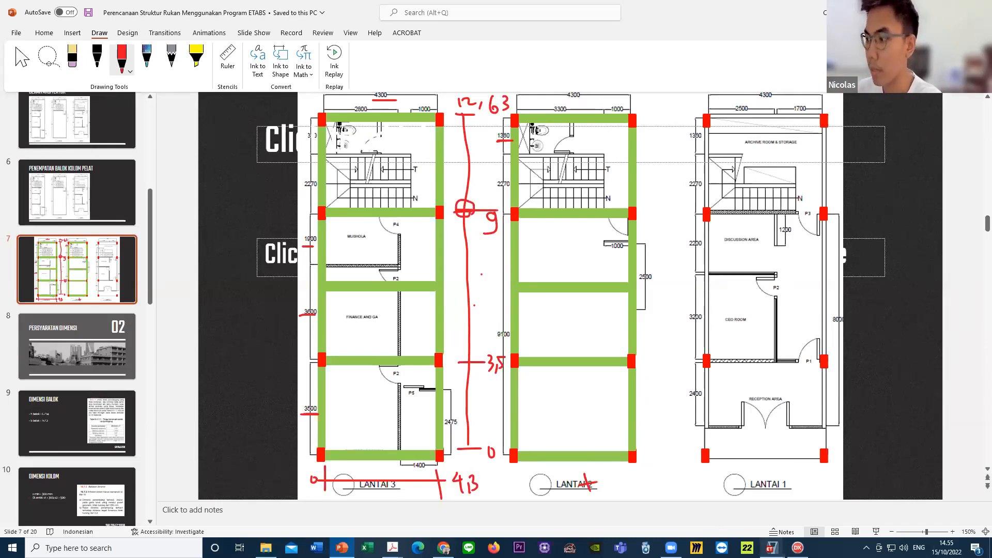
- Switch to the untitled ETABS model and set grid line 2's Y ordinate to 3.5 m
mouse_move(771, 548)
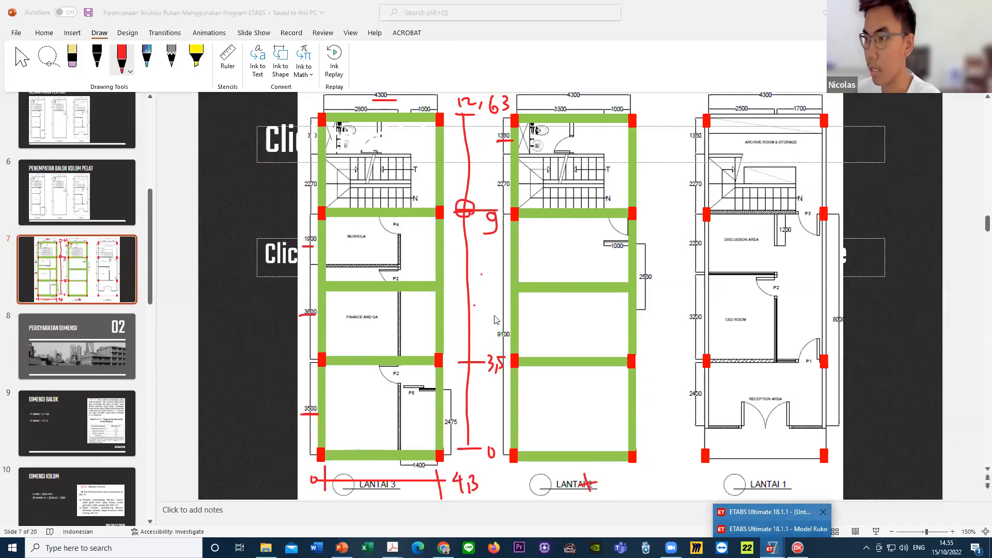
click(770, 514)
click(456, 296)
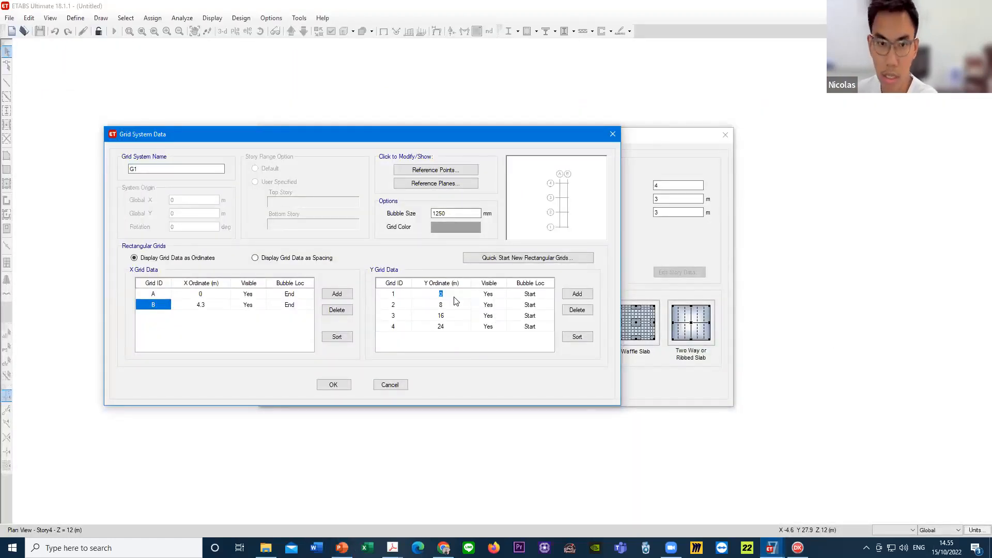
click(442, 306)
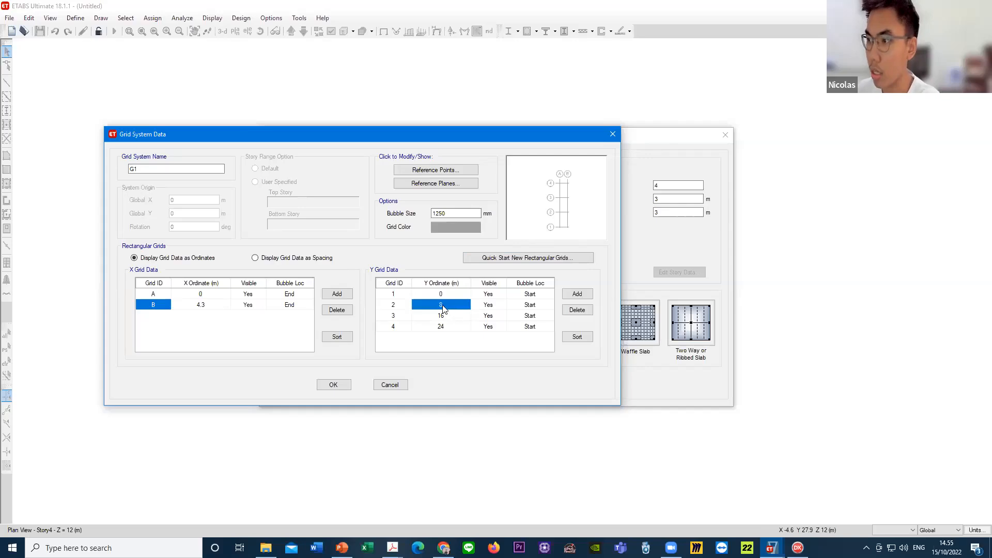
click(443, 307)
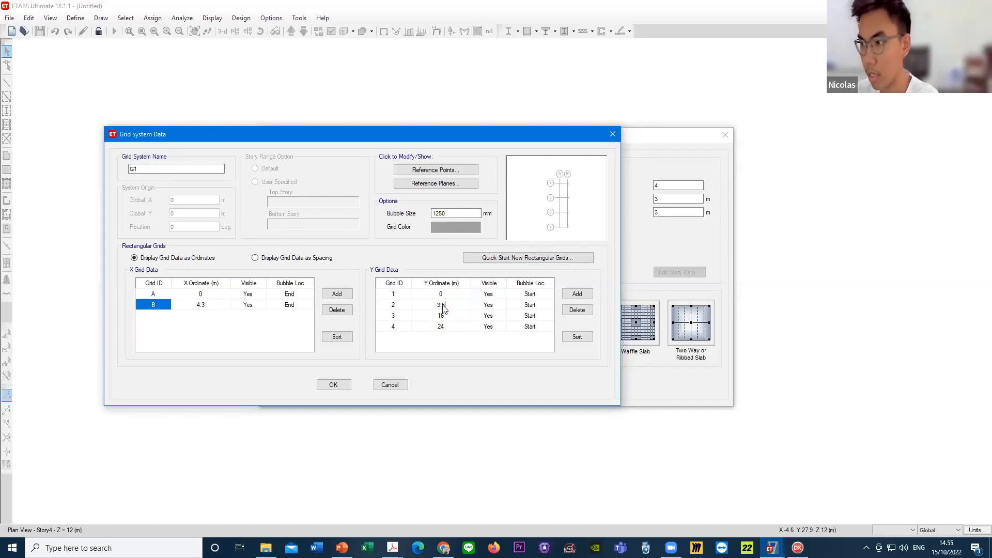
key(Return)
- Check the annotated floor plans in PowerPoint and, back in ETABS, set the Y ordinates of grid lines 3 and 4 to 9 and 12.63 m
click(341, 548)
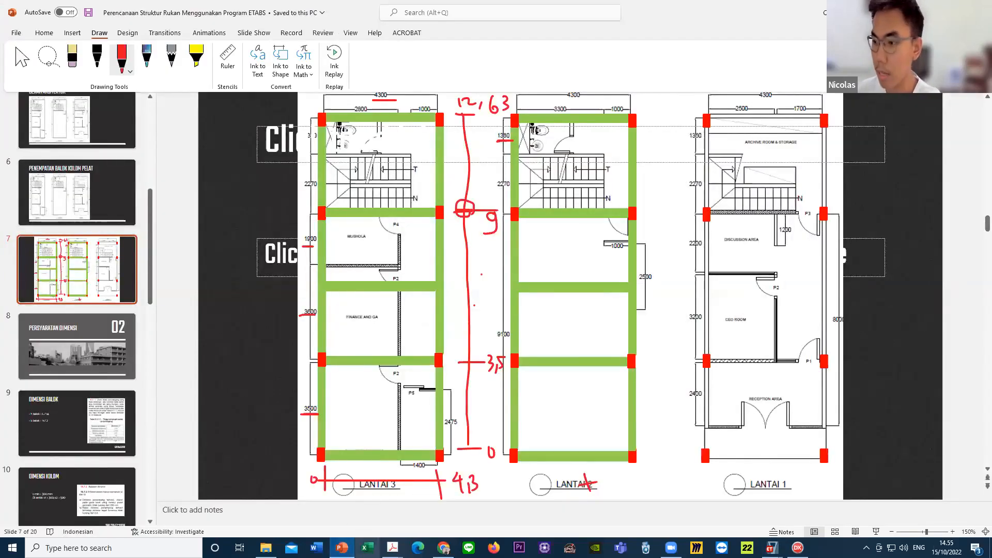
click(349, 547)
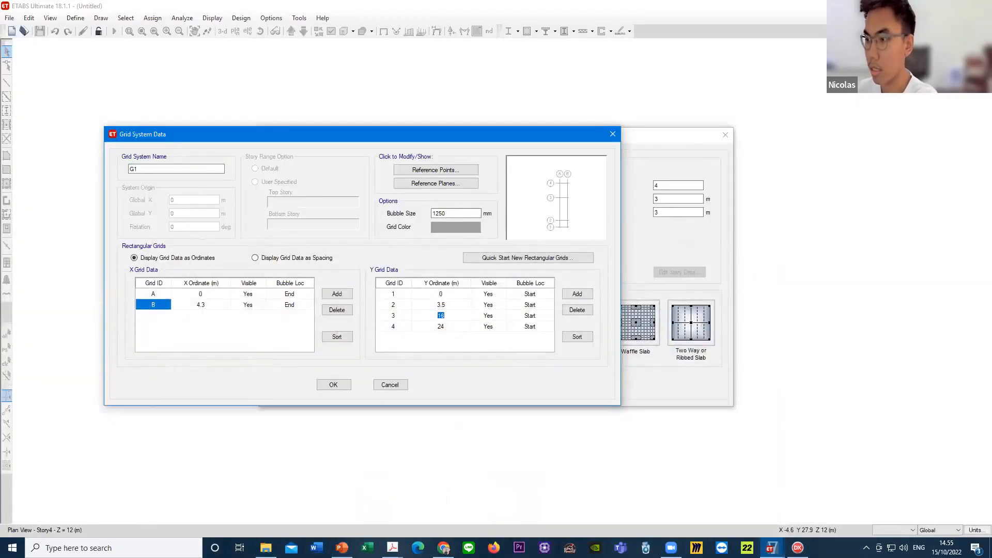
click(451, 326)
click(451, 326)
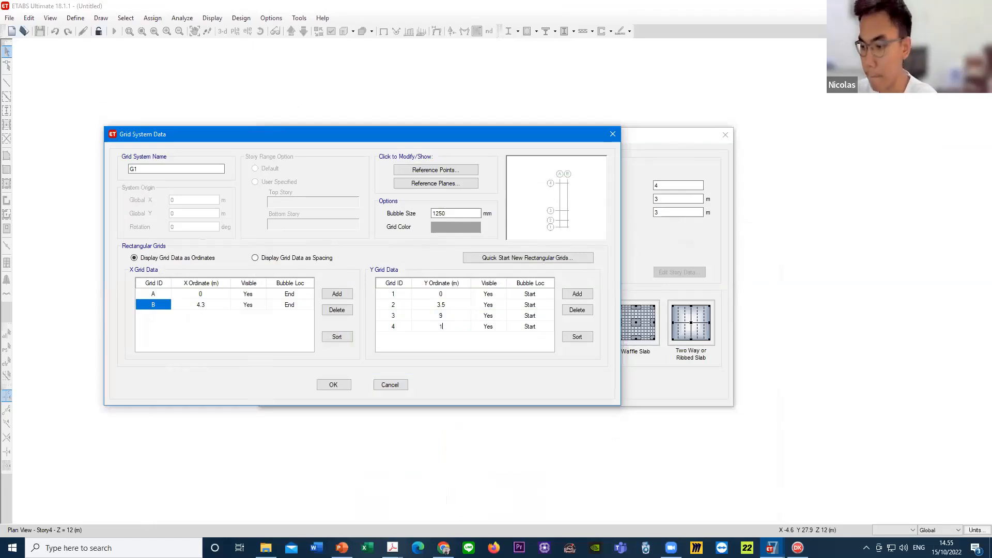
- Review the Y ordinates of grid lines 1 to 4 and accept the grid system data
click(453, 318)
click(454, 327)
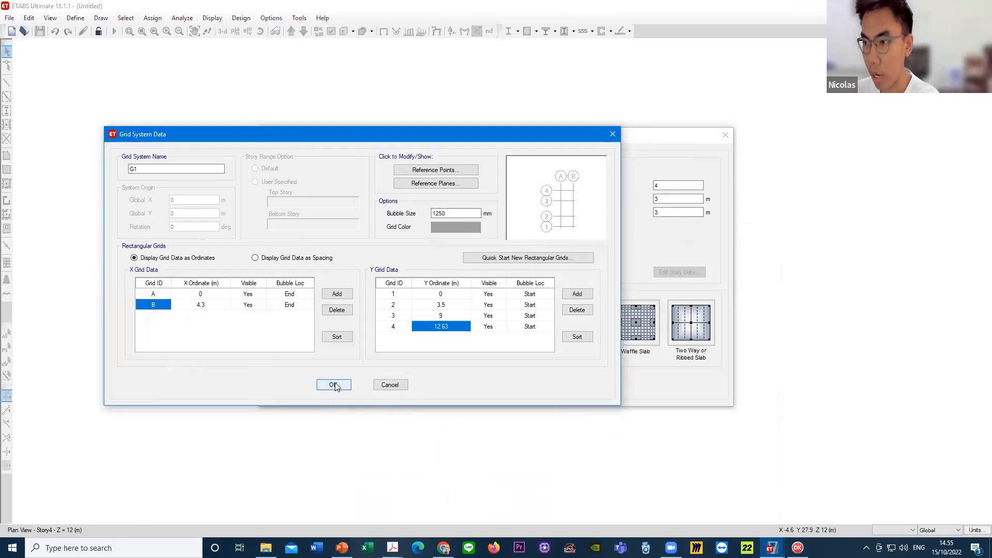
click(448, 317)
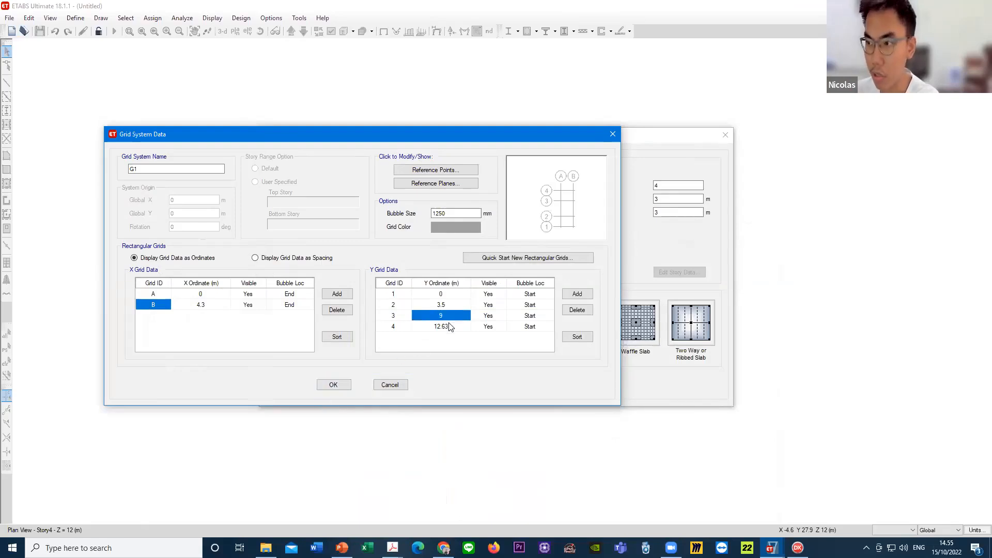
click(449, 324)
click(459, 305)
click(459, 298)
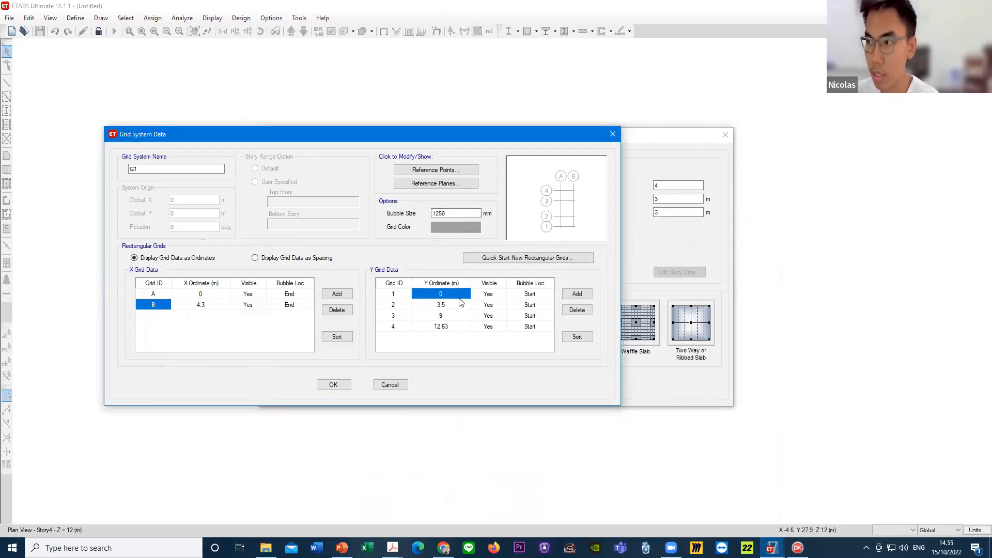
click(459, 306)
click(457, 316)
click(455, 328)
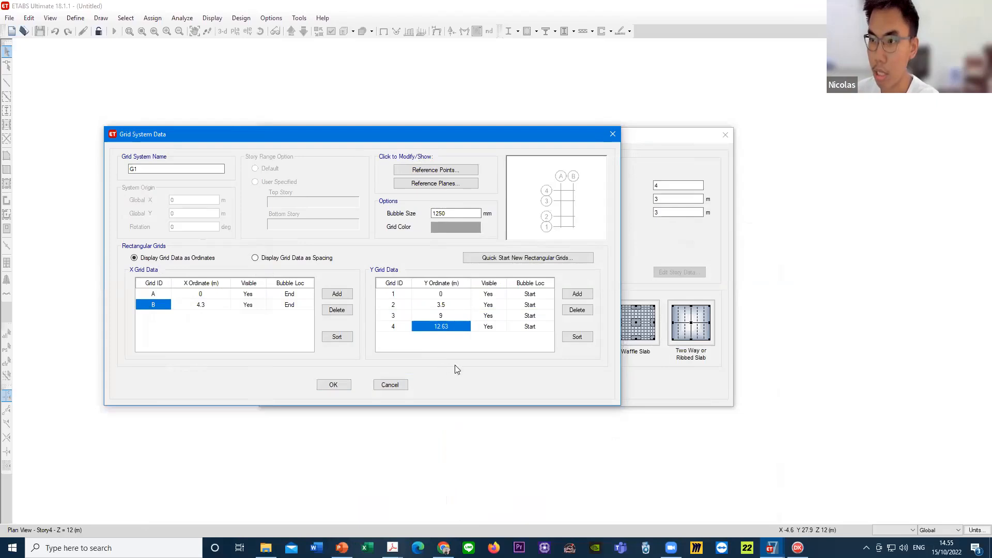
click(333, 385)
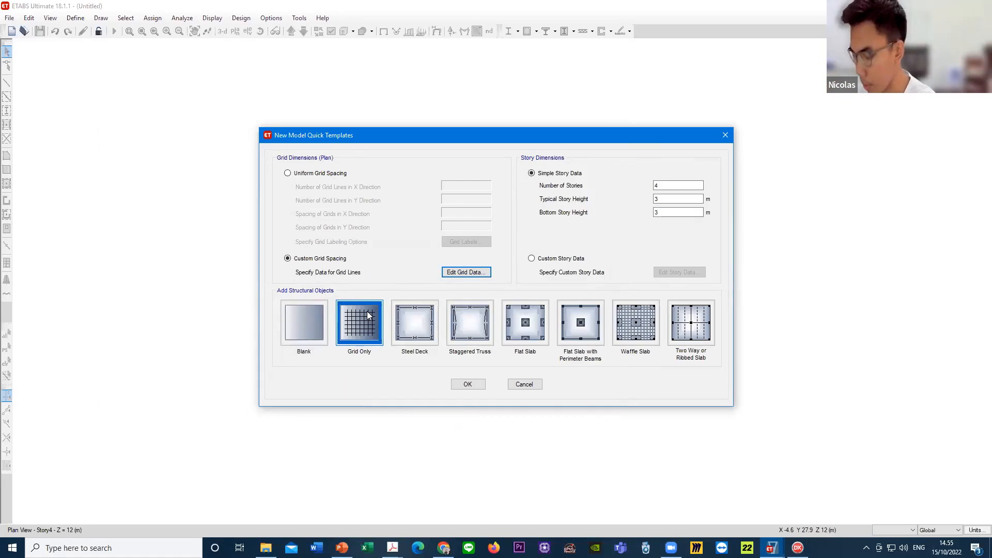
- Set the number of stories to 3 and both the typical and bottom story heights to 3.5 m
click(666, 199)
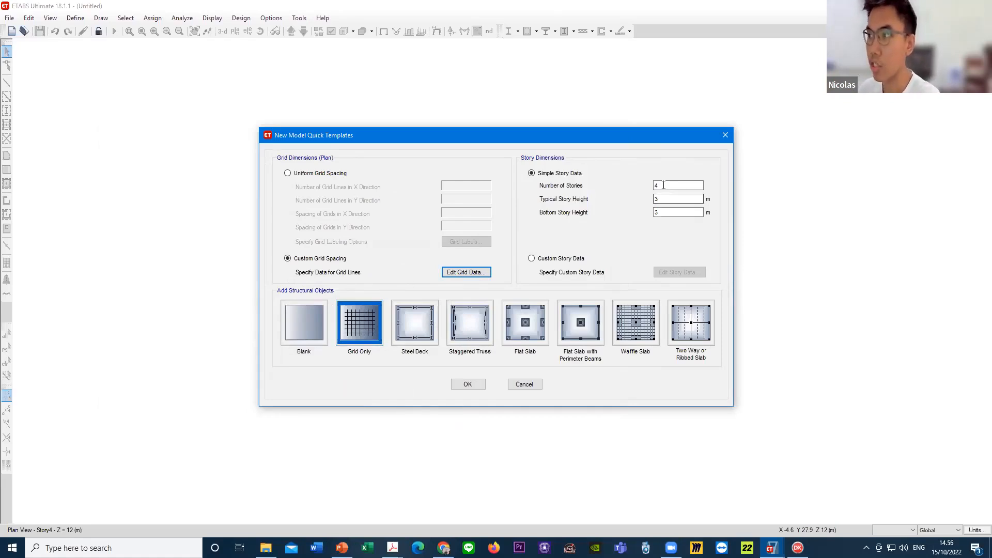
click(665, 185)
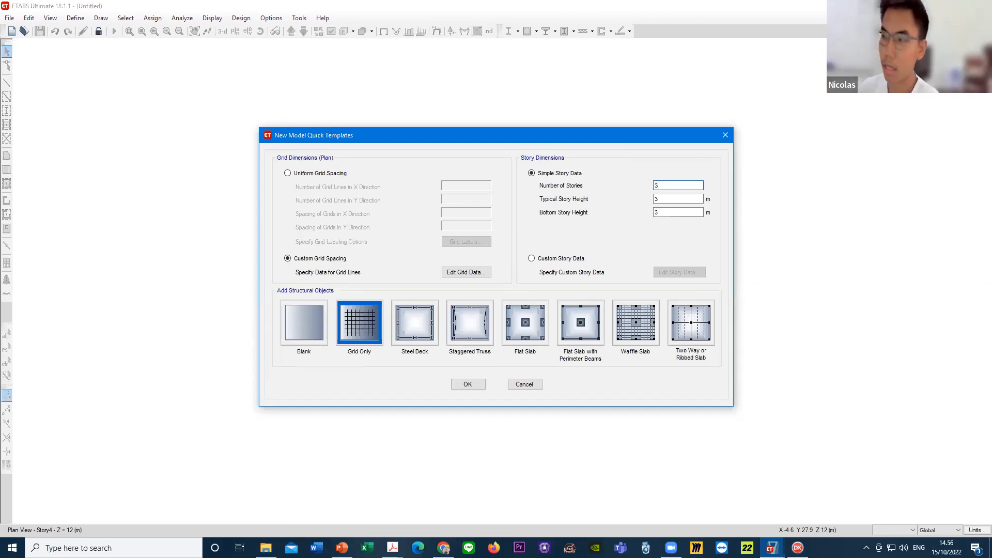
click(668, 200)
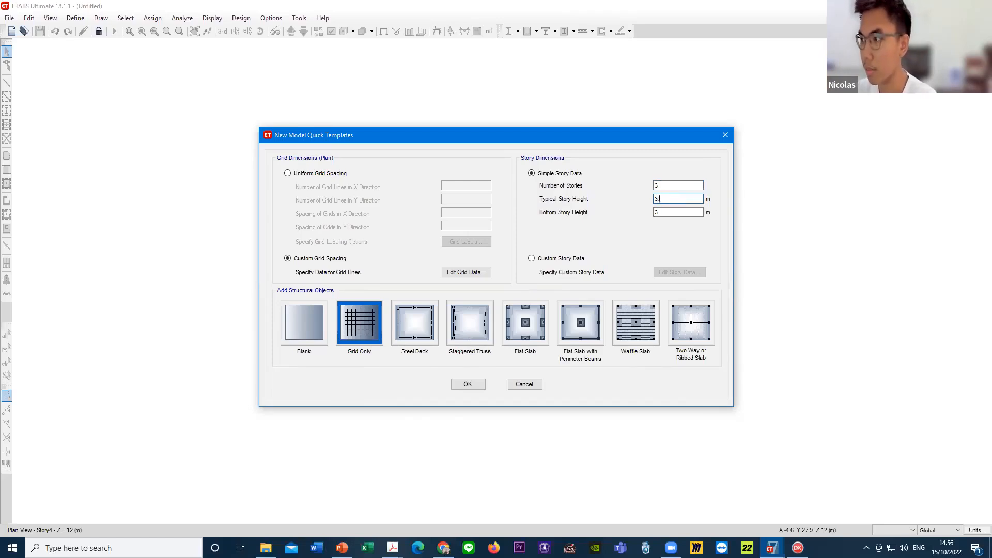
key(Tab)
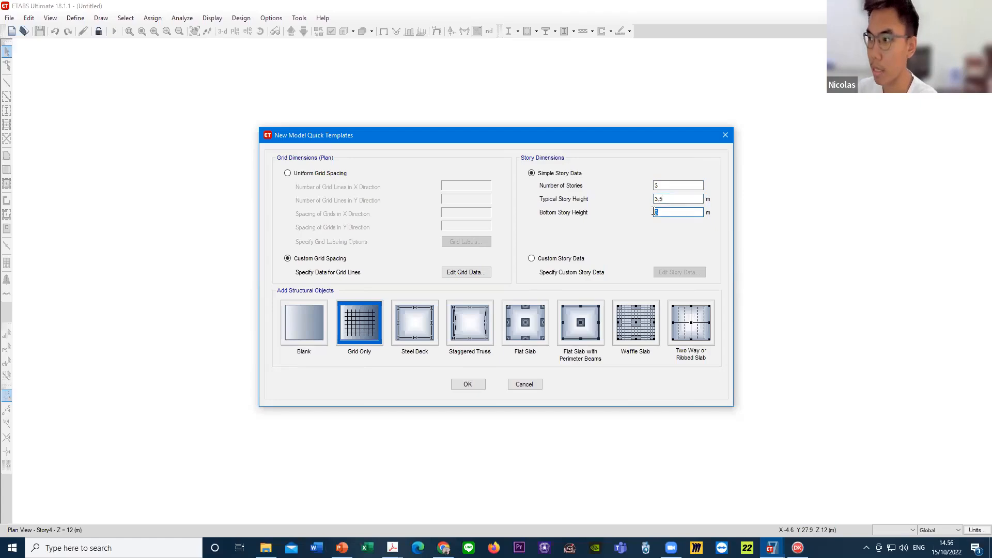
click(667, 212)
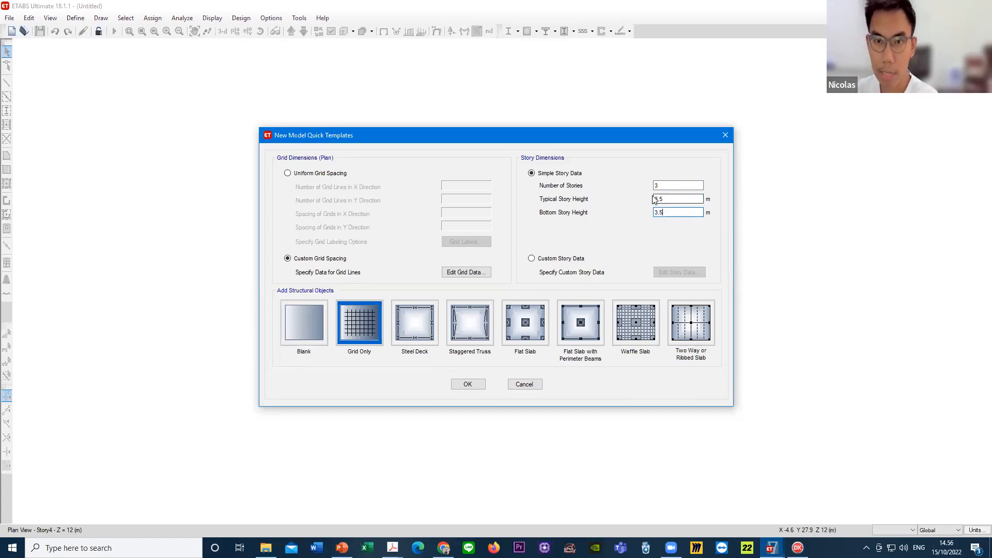
- Recheck the story heights and number of stories, and create the model with the Grid Only template
drag(667, 197, 654, 198)
click(668, 199)
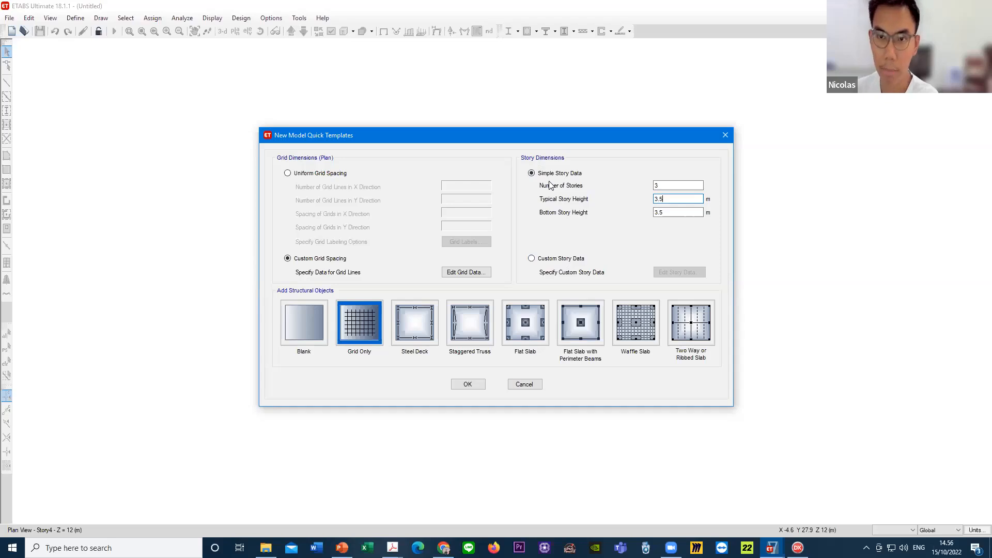
drag(674, 211, 630, 210)
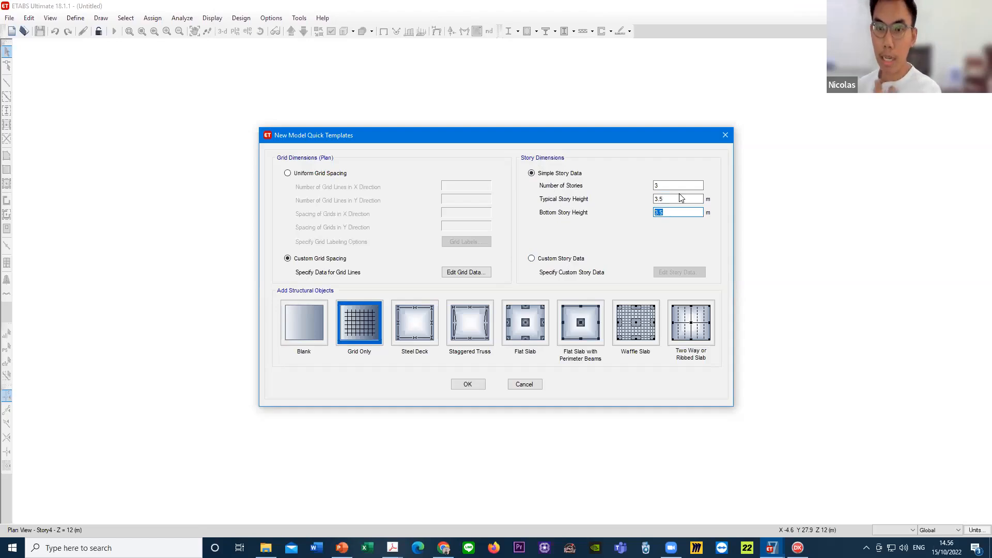
click(653, 185)
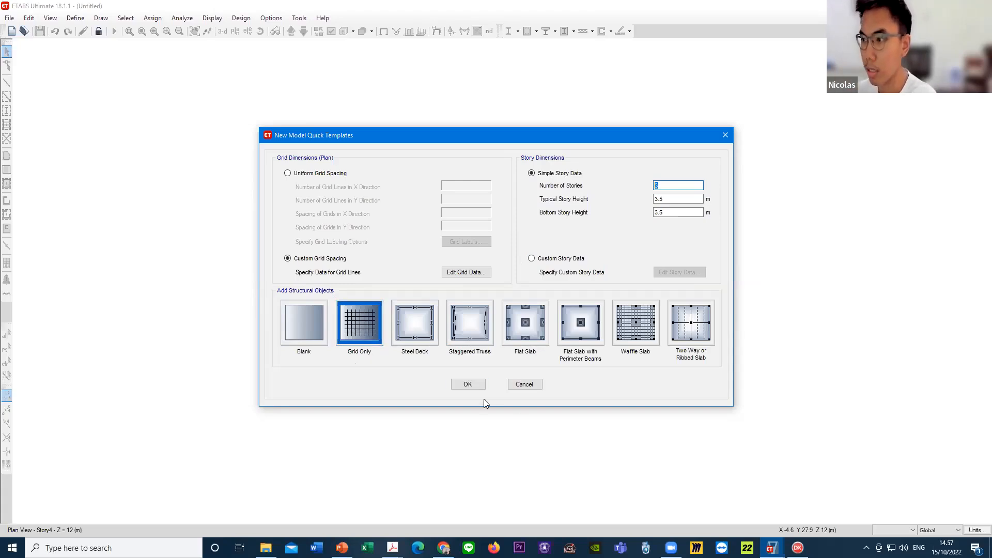
click(474, 388)
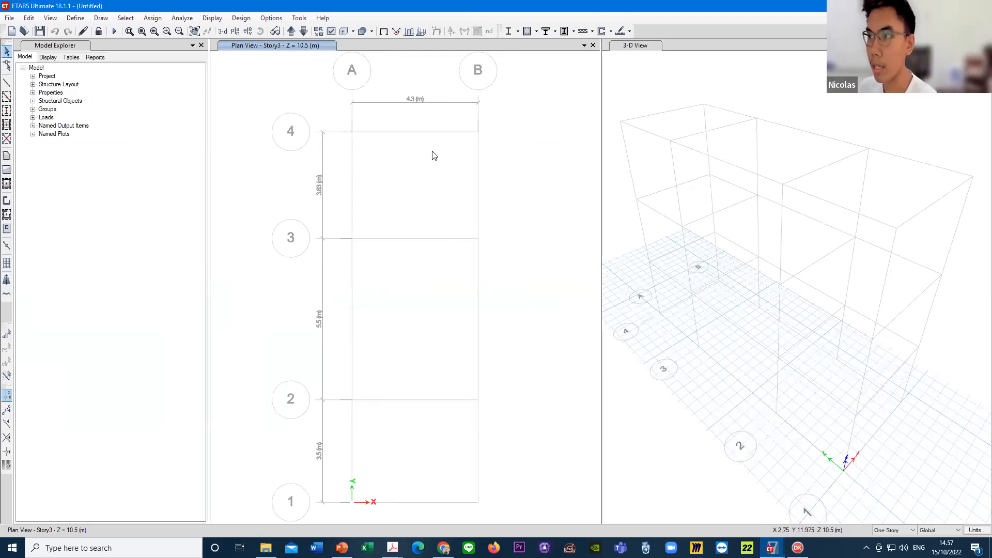
- Inspect the new grid in plan and in a single 3-D view, orbiting it to a lower viewing angle
click(687, 88)
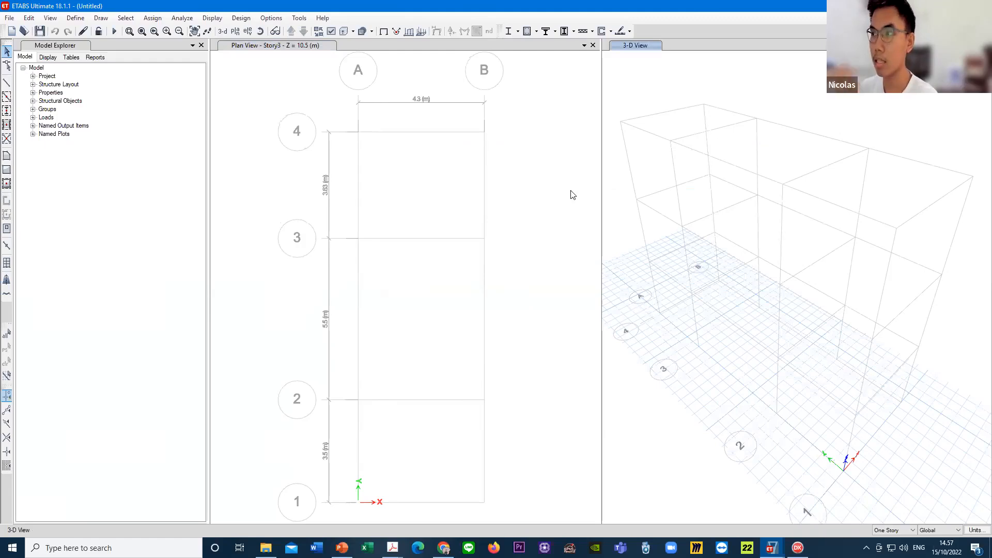
middle_drag(669, 181, 579, 184)
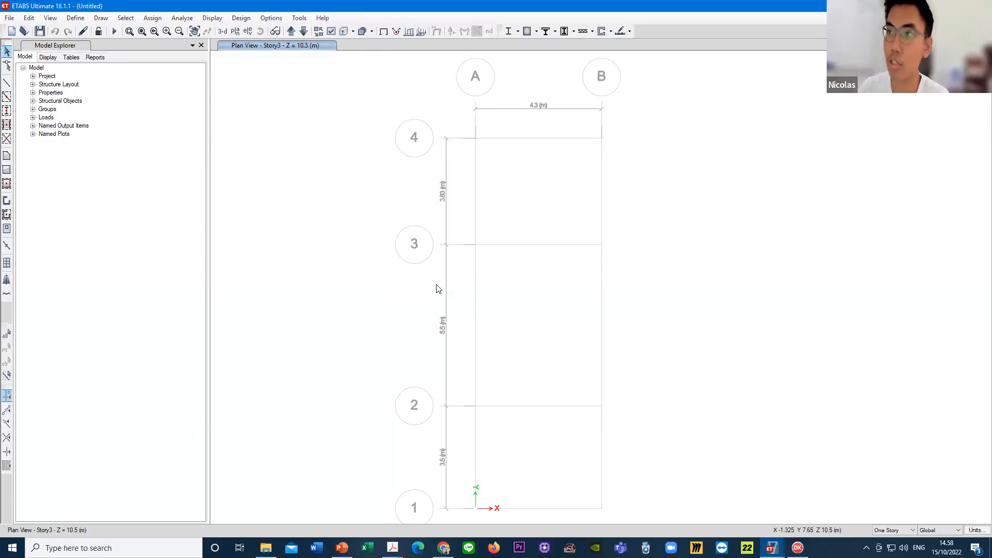
click(222, 31)
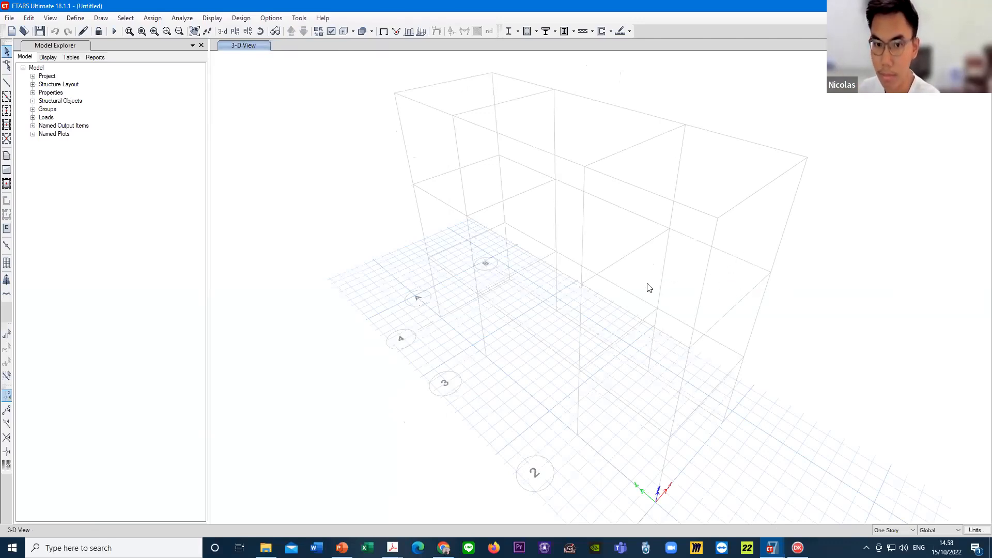
shift+middle_drag(788, 304, 744, 440)
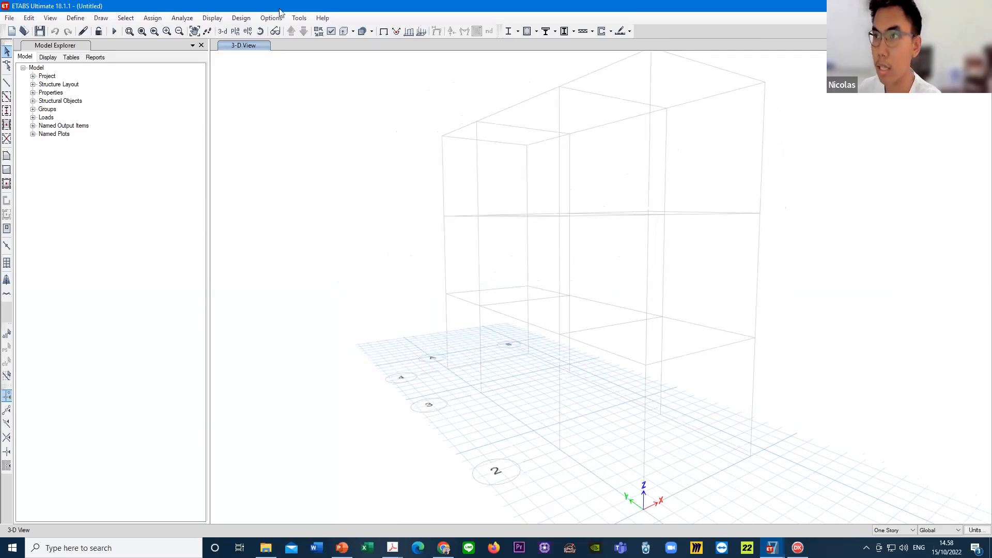
- Display the elevation view at grid line 1 and close the elevation settings
click(248, 31)
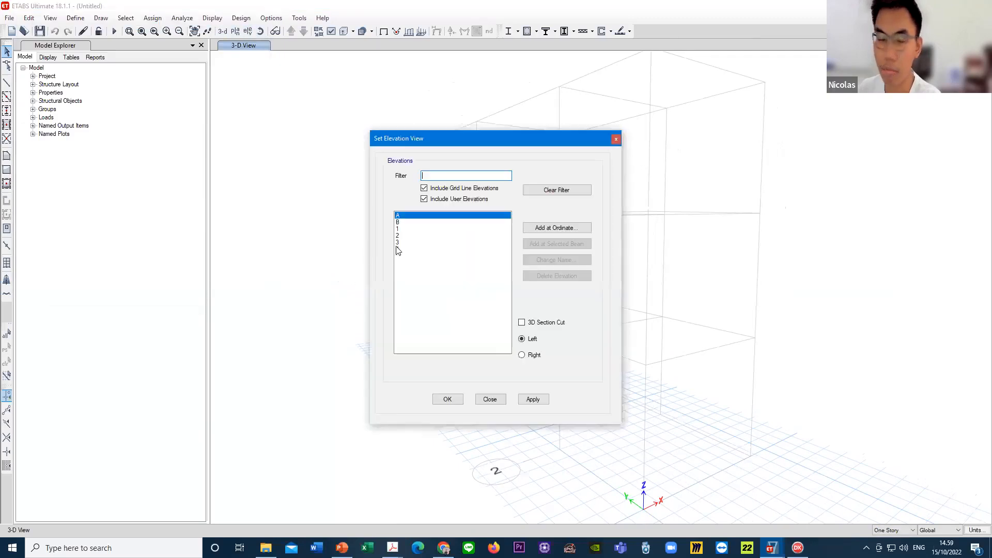
click(409, 229)
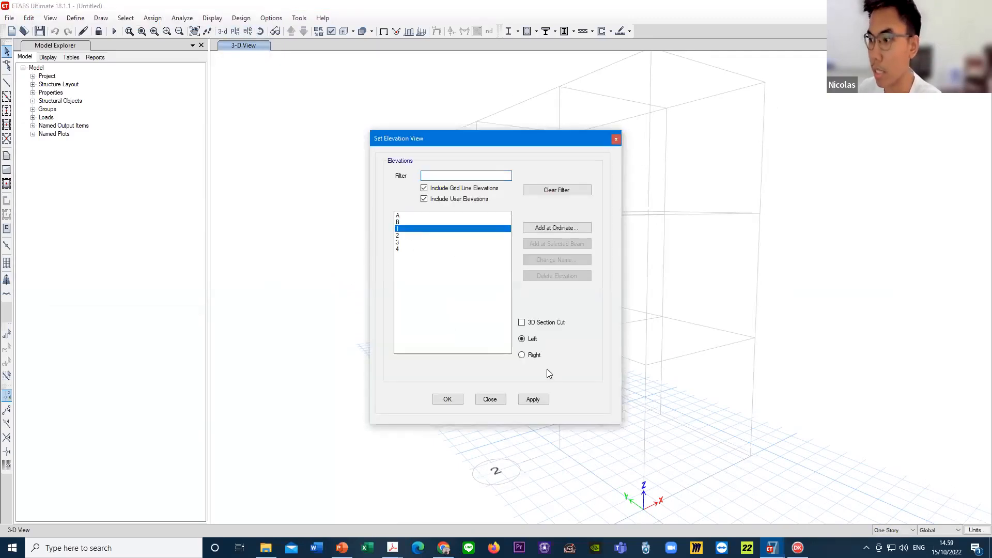
click(533, 399)
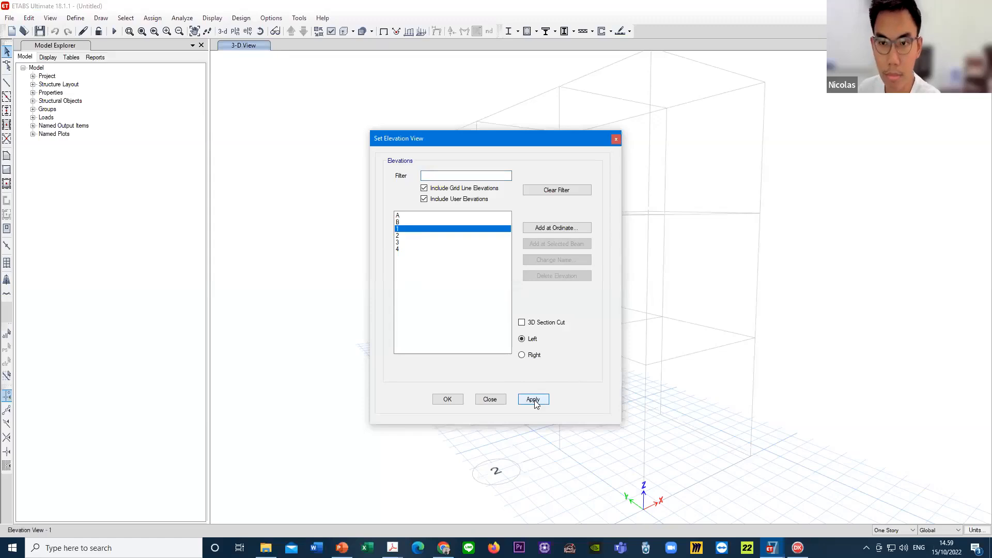
drag(515, 151, 321, 148)
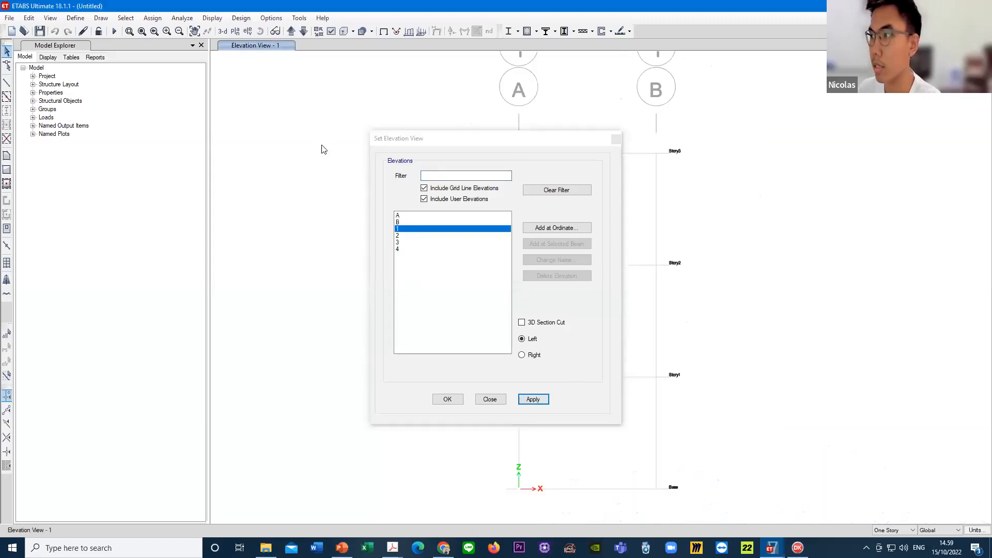
click(412, 141)
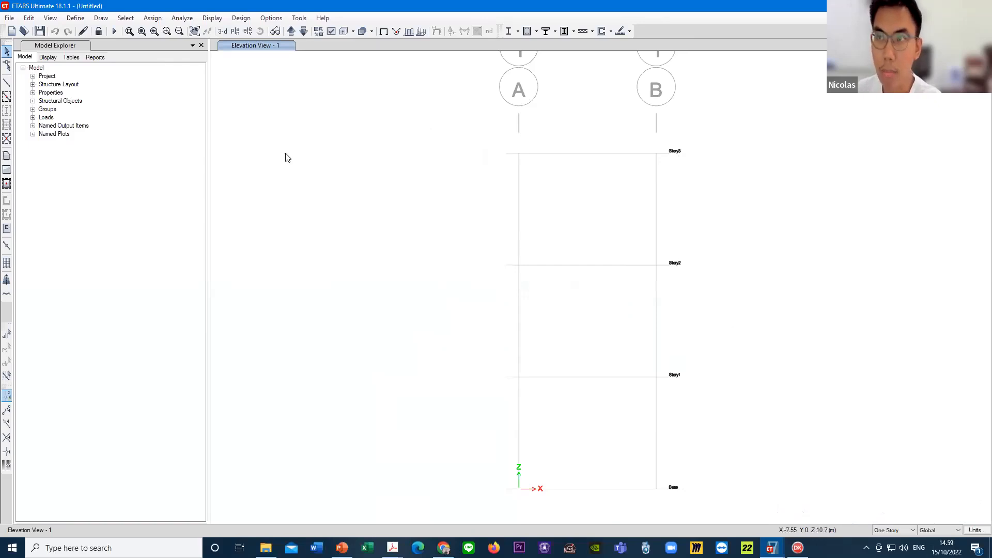
- Open the story data for editing and rename the Base level to LANTAI 1
click(29, 20)
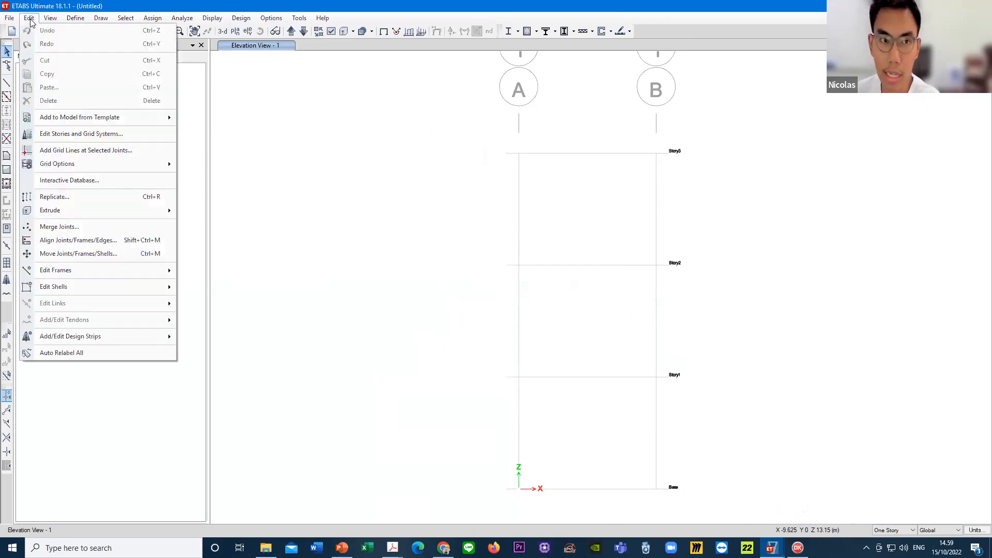
click(137, 135)
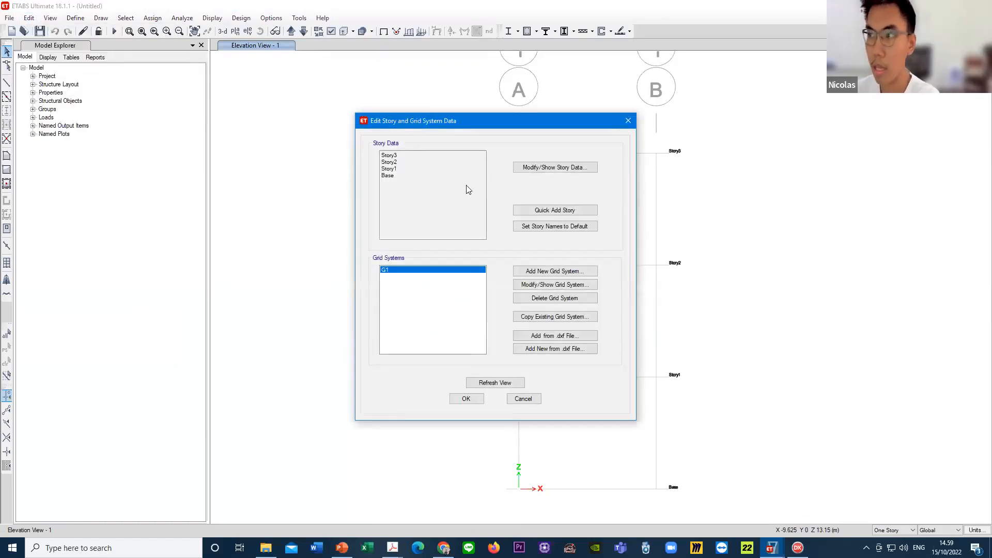
click(558, 172)
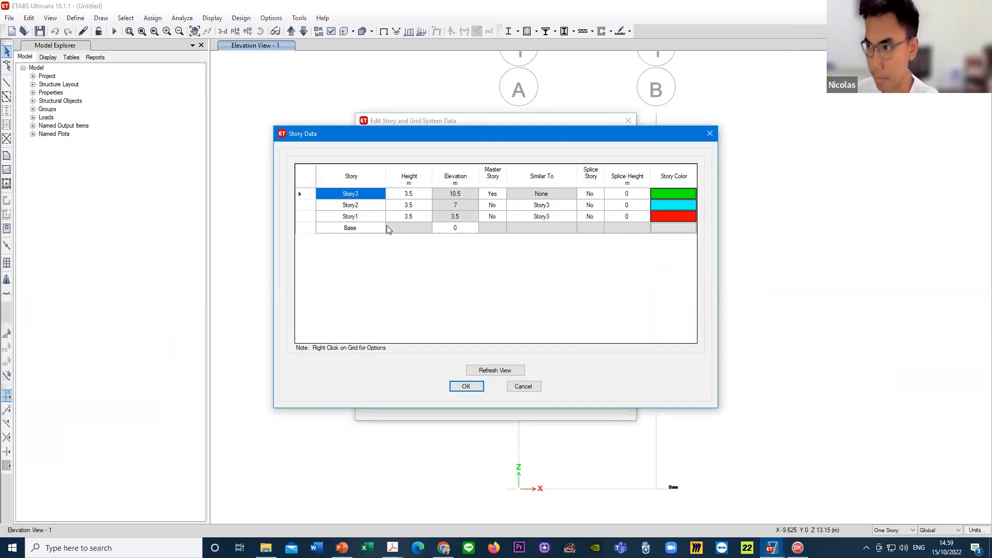
click(368, 227)
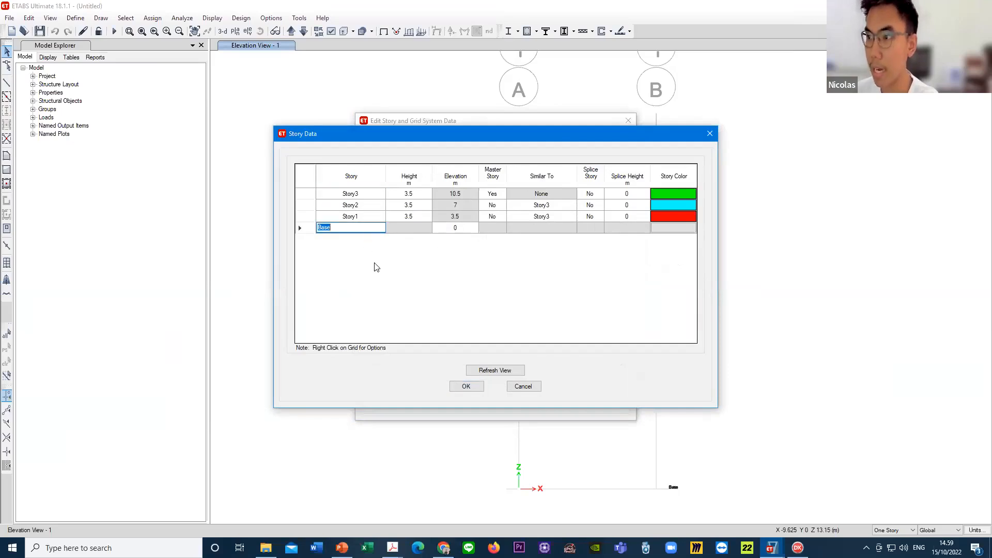
click(376, 216)
click(375, 204)
click(373, 195)
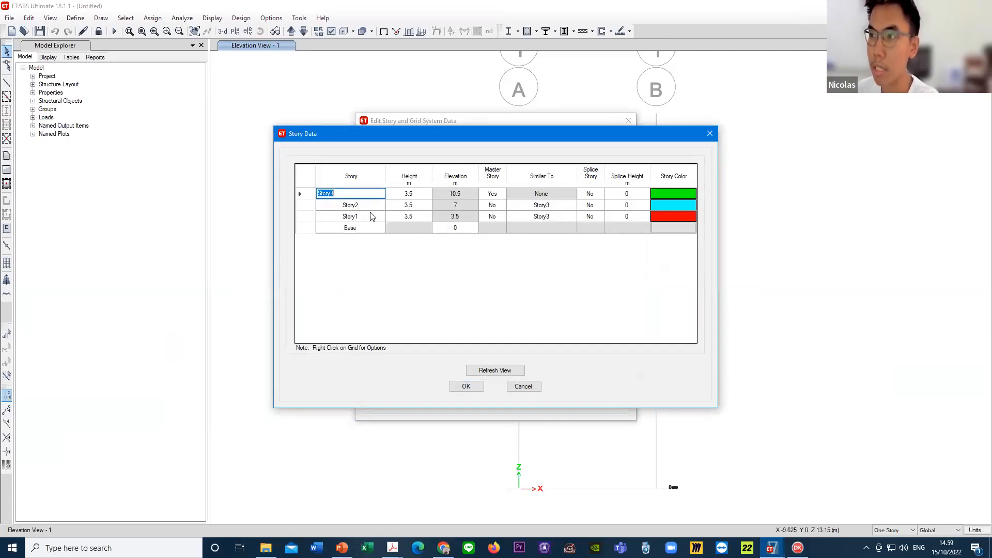
click(370, 215)
click(370, 204)
click(368, 195)
click(371, 227)
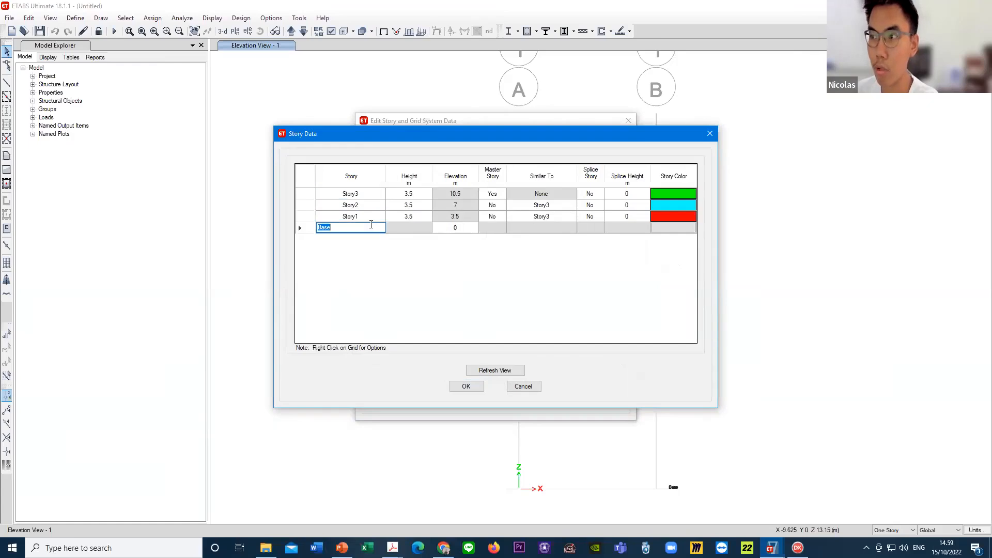
click(371, 216)
click(371, 226)
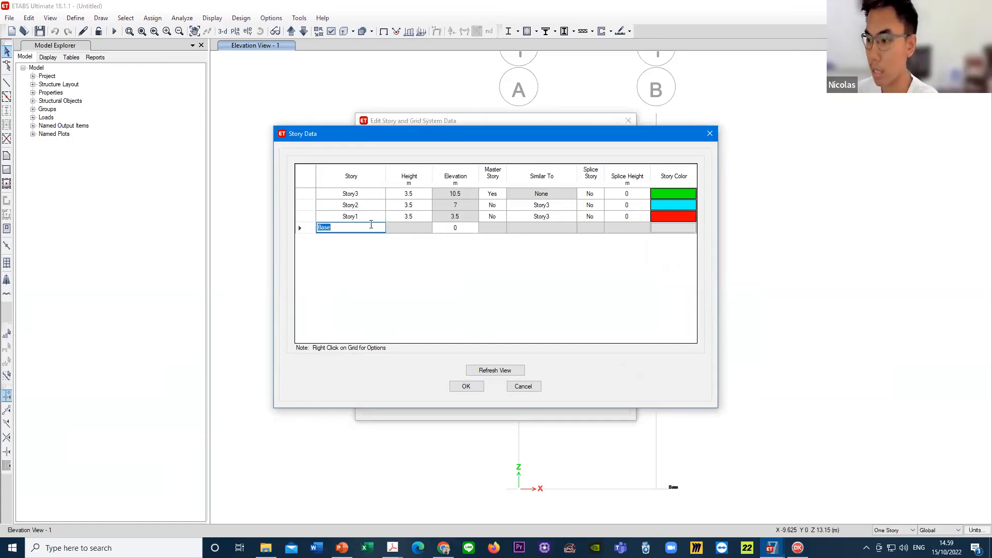
text(L)
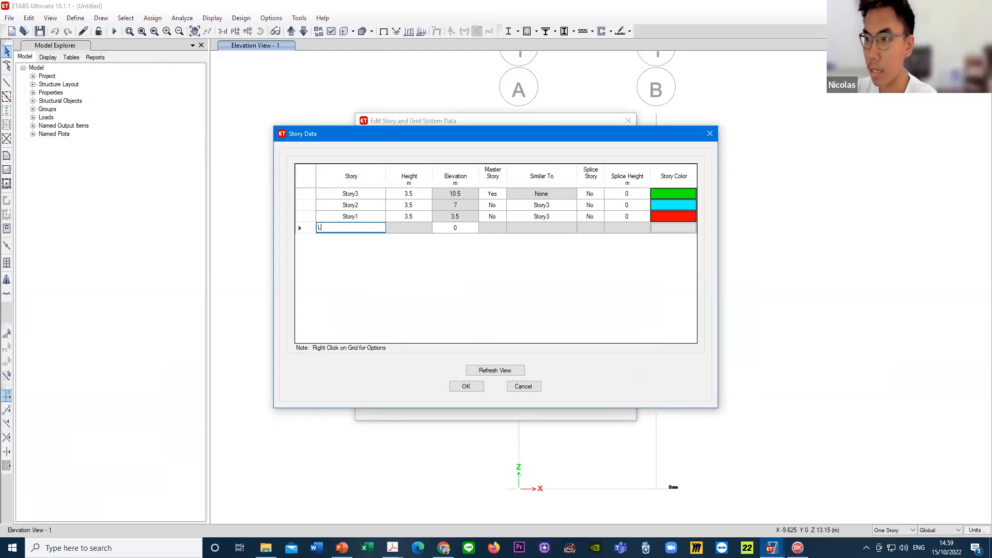
text(ANTAI 1)
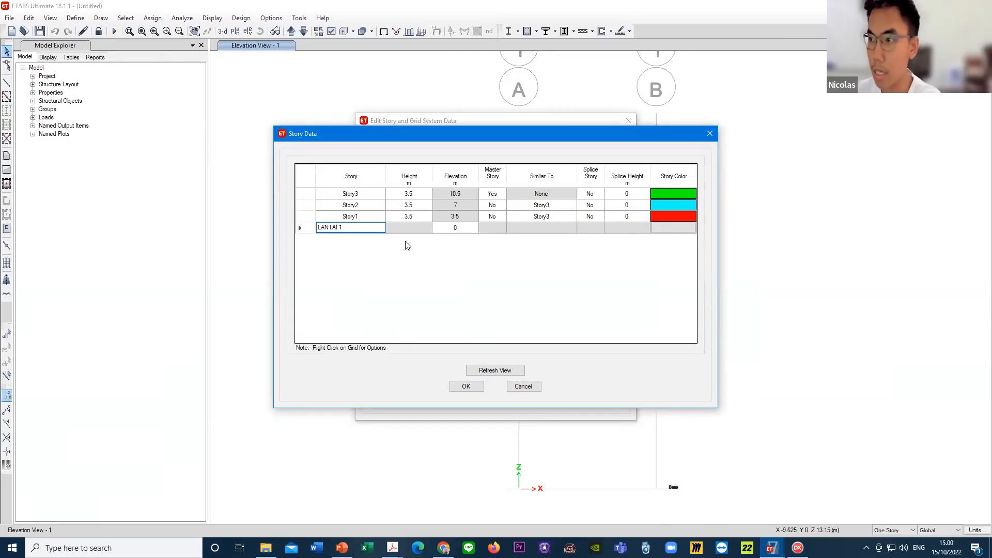
- Rename Story1 to LANTAI 2, Story2 to LANTAI 3 and Story3 to LANTAI ATAP in the story data
click(368, 216)
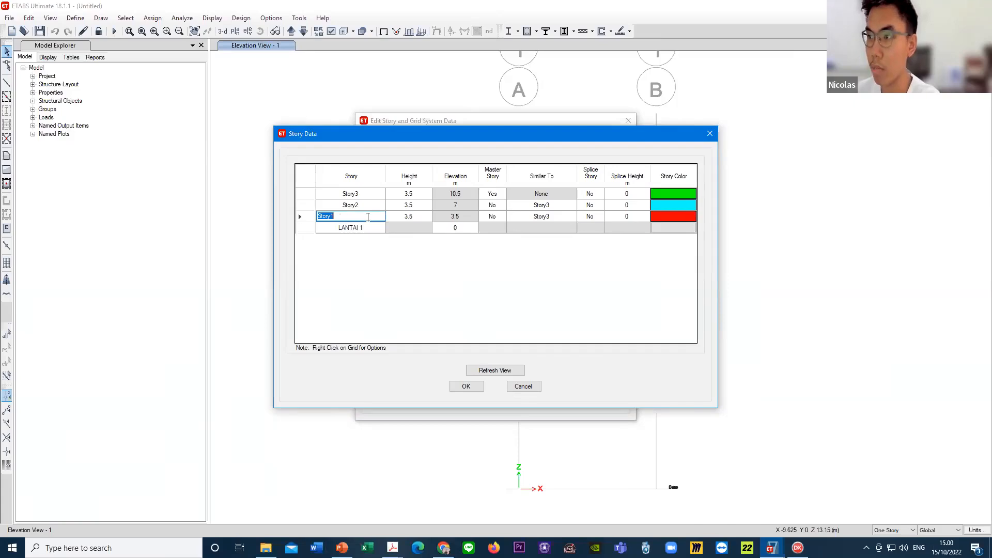
text(LA)
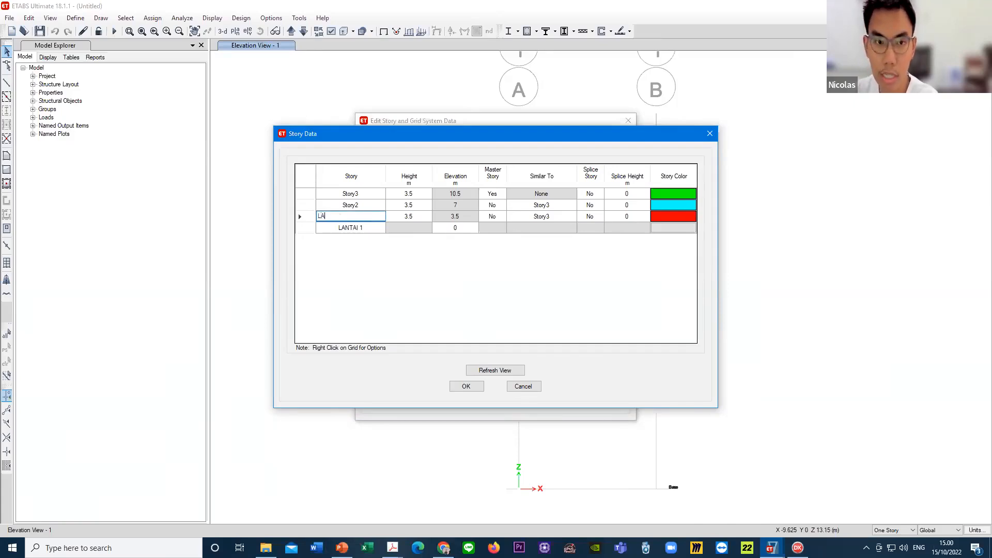
text(NTAI 2)
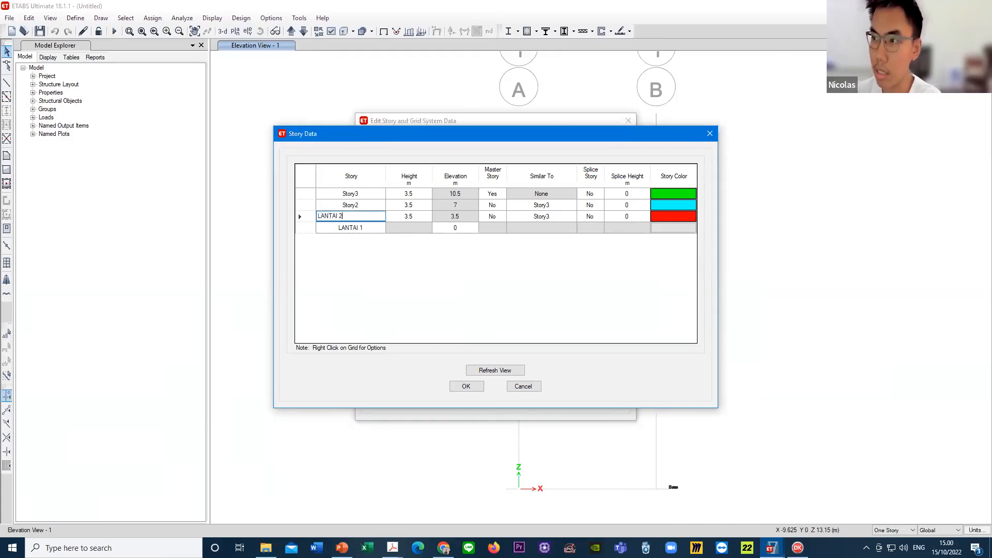
click(371, 205)
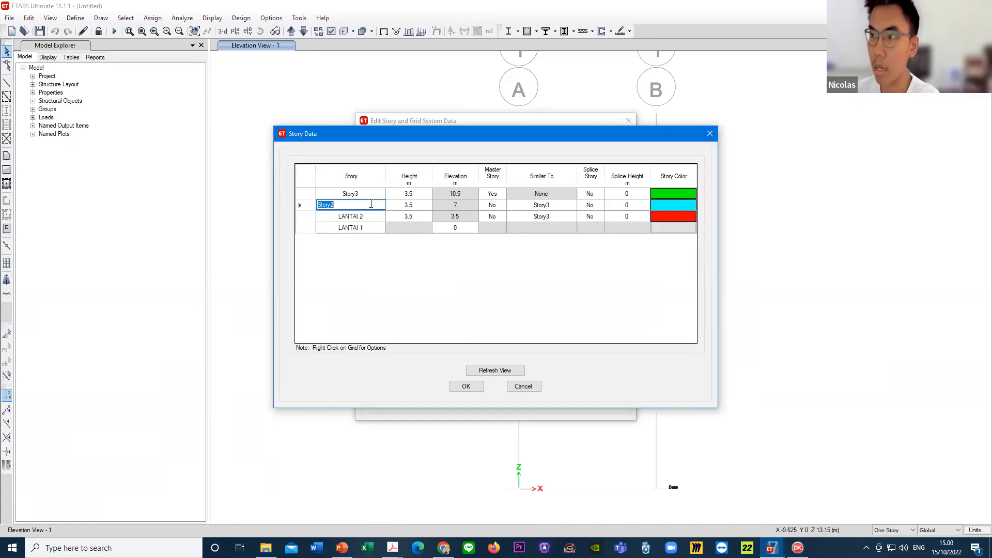
text(LANTAI 3)
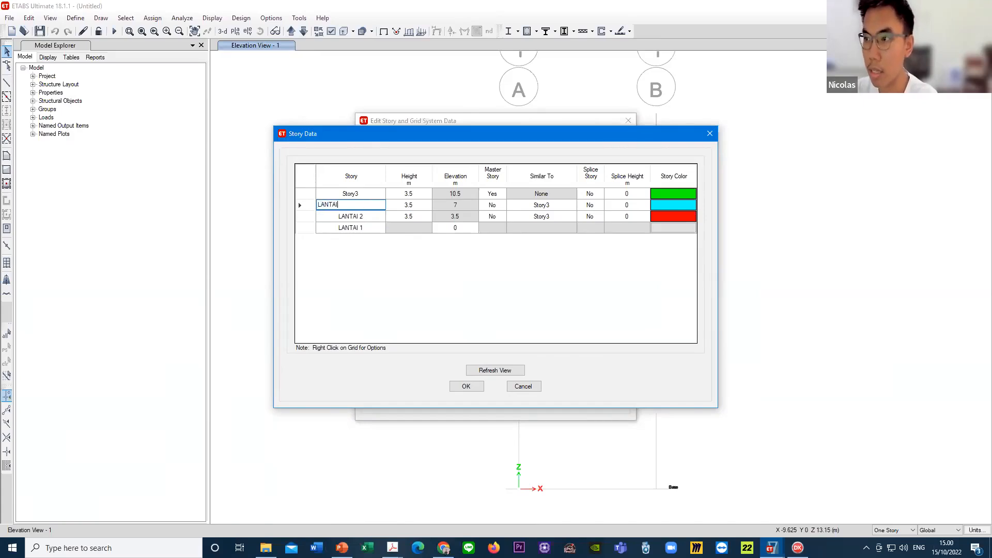
click(372, 193)
text(LA)
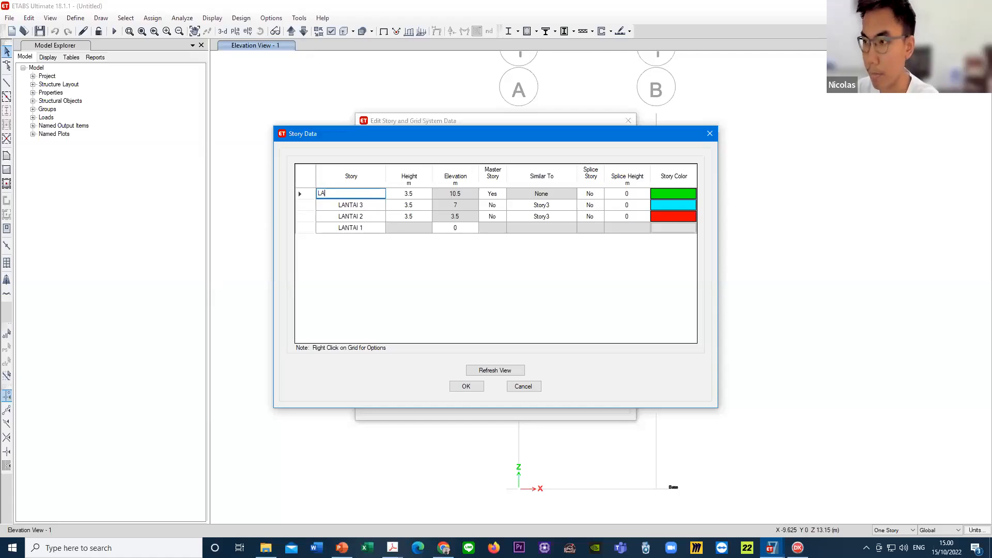
text(NTAI ATAP)
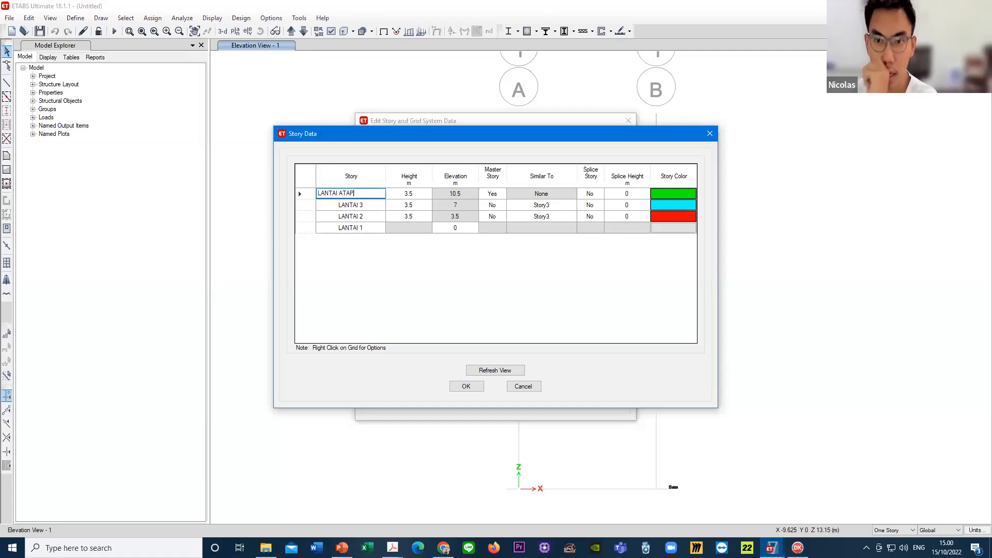
- Check the story heights and names in the table, and apply the story data to the model with the view refreshed
click(415, 203)
click(416, 195)
click(419, 206)
click(419, 205)
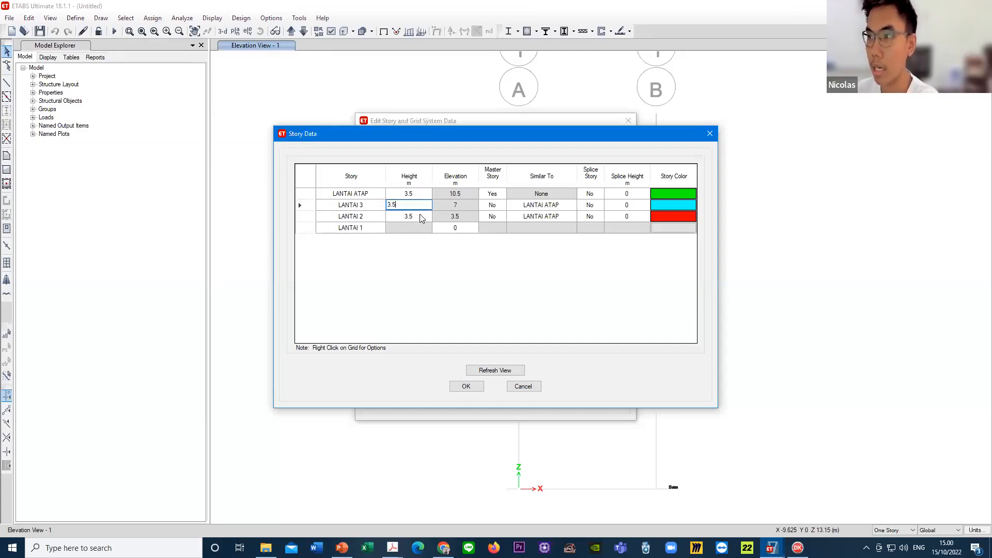
click(421, 216)
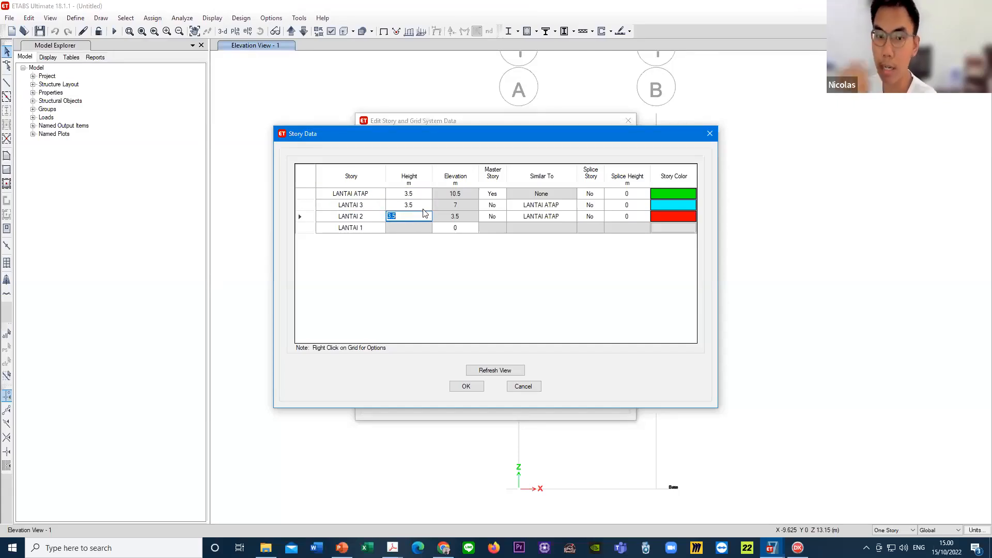
click(373, 217)
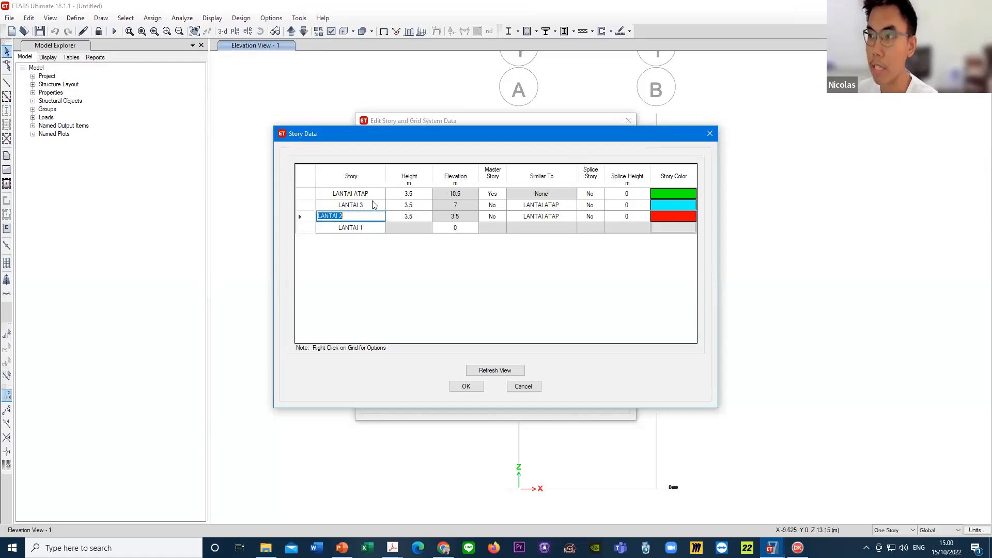
click(376, 204)
click(378, 194)
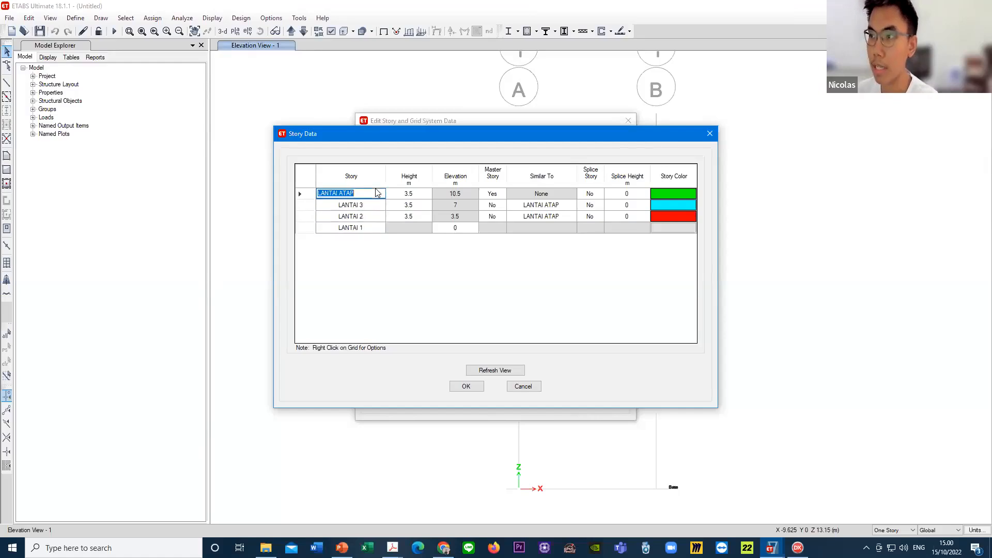
click(495, 370)
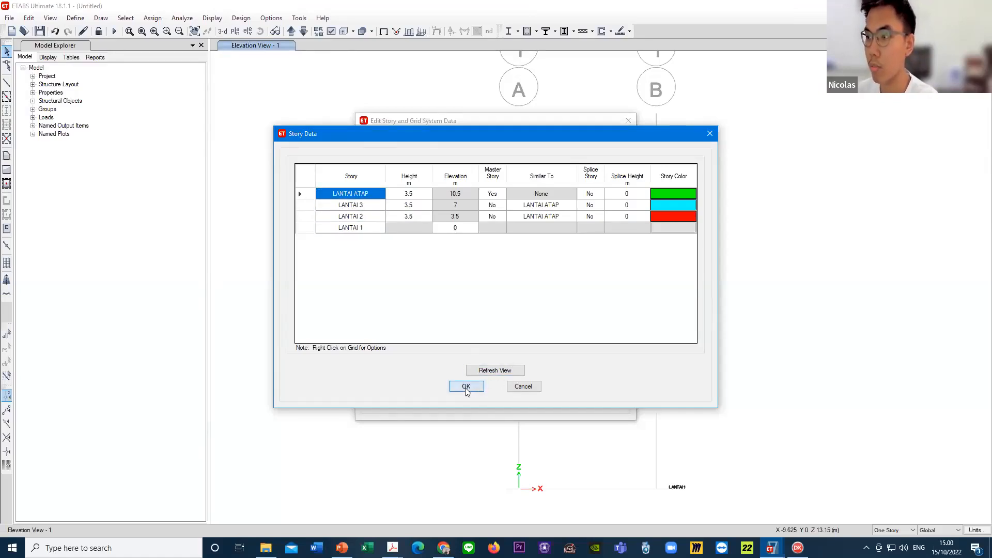
click(466, 388)
click(469, 397)
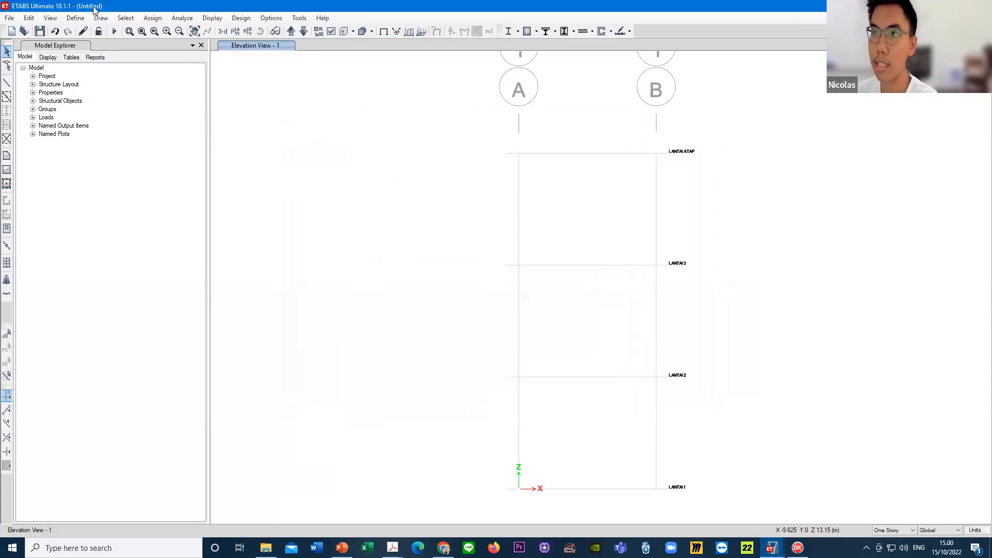
- Reopen the story data beside the elevation view, compare the story names with the drawn levels, and close the story settings
click(29, 18)
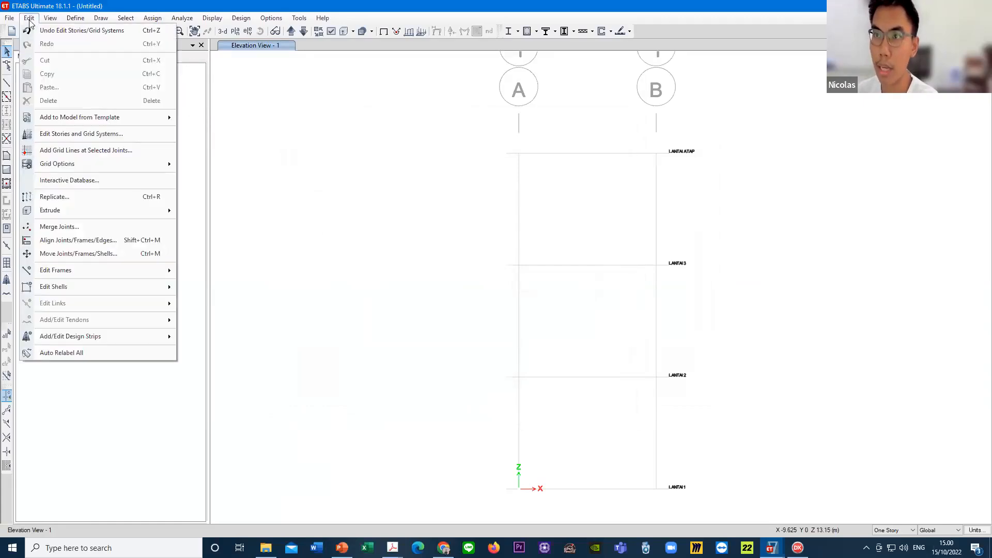
click(111, 134)
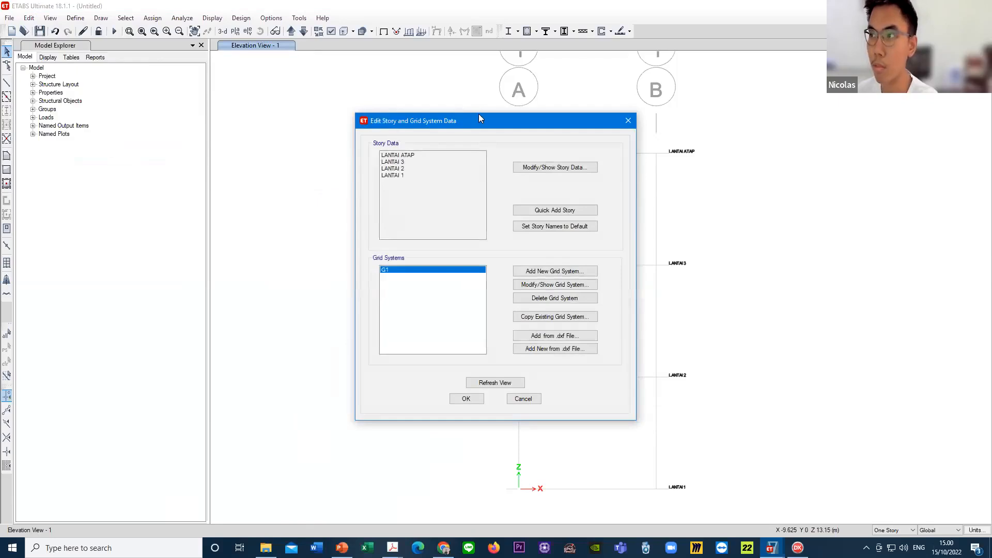
drag(480, 117, 279, 106)
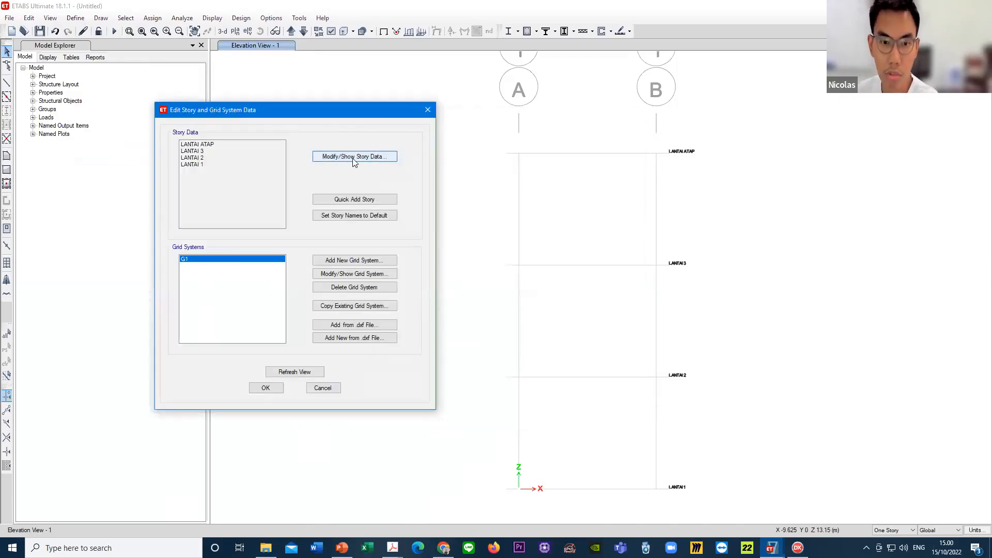
click(355, 161)
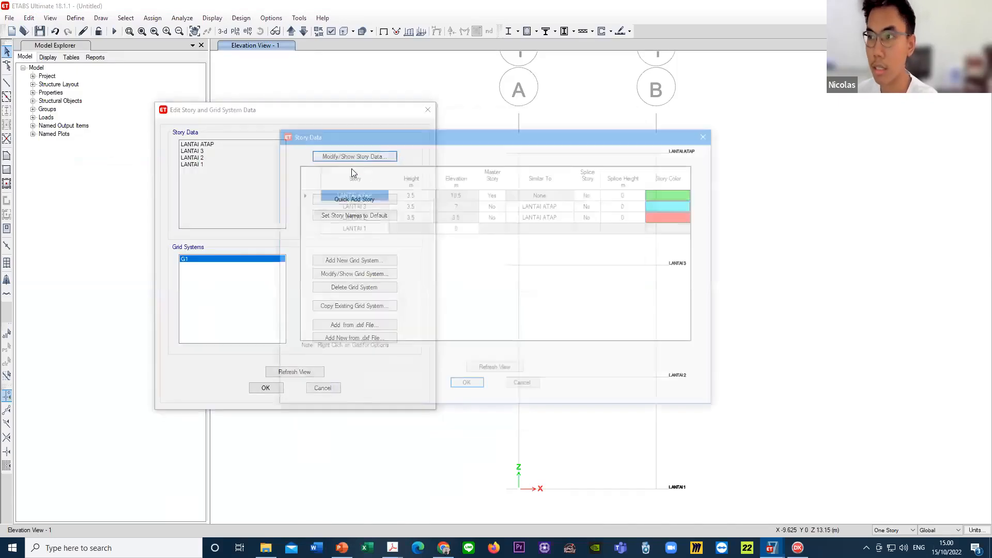
drag(400, 134, 155, 87)
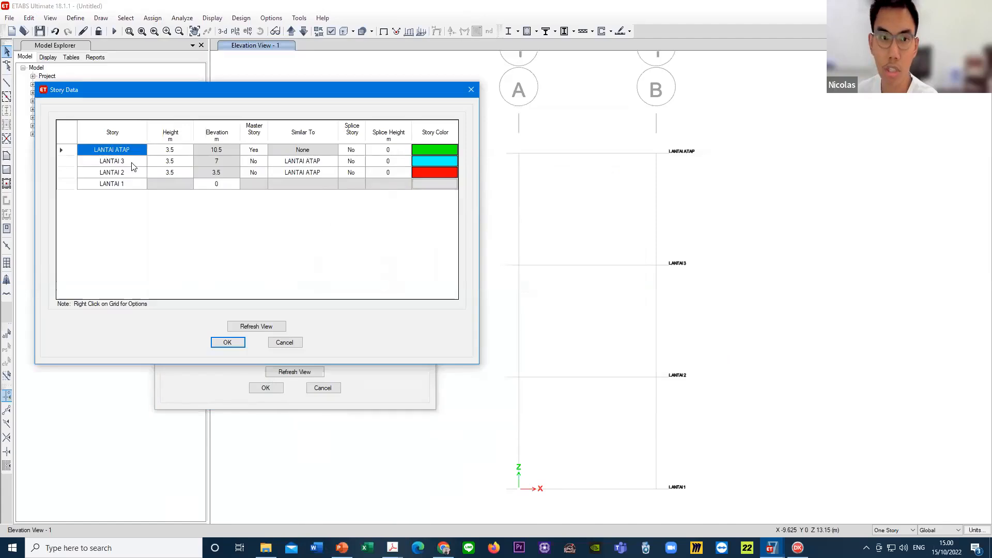
click(132, 165)
double_click(132, 174)
click(130, 185)
click(131, 173)
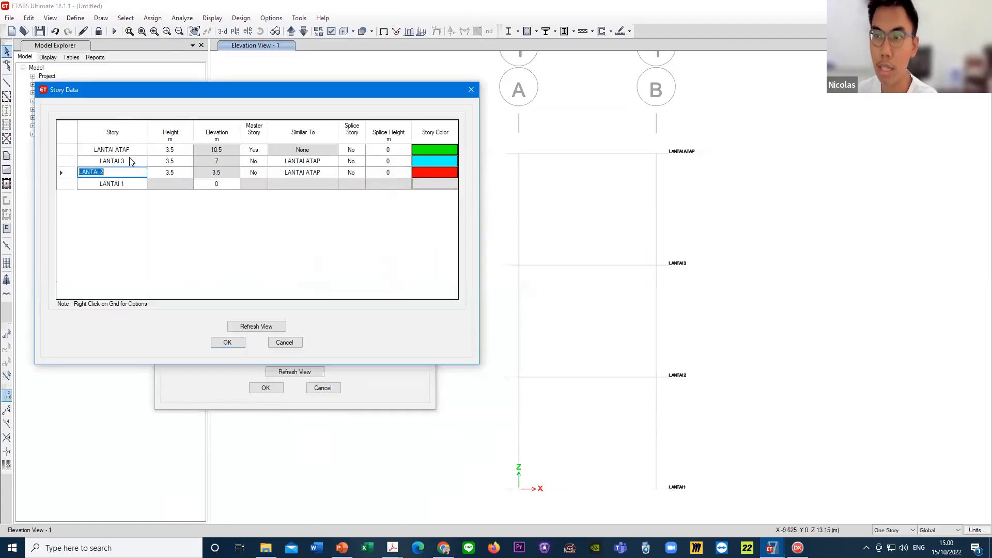
click(131, 161)
click(132, 151)
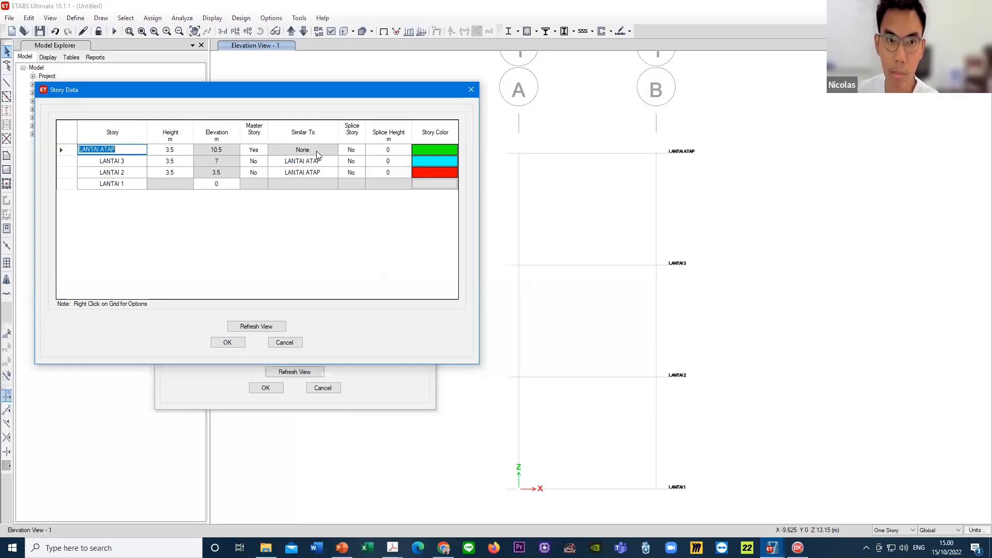
click(228, 342)
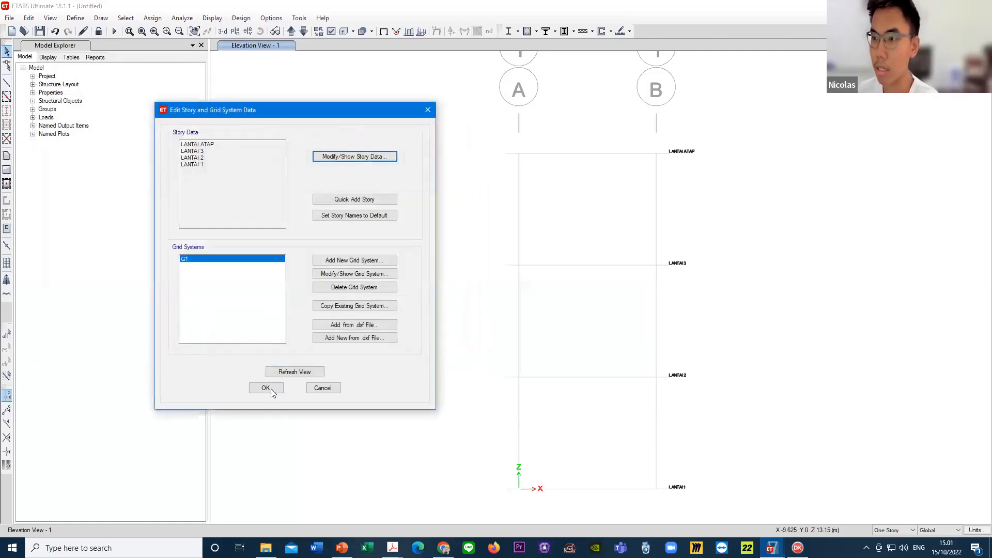
click(266, 388)
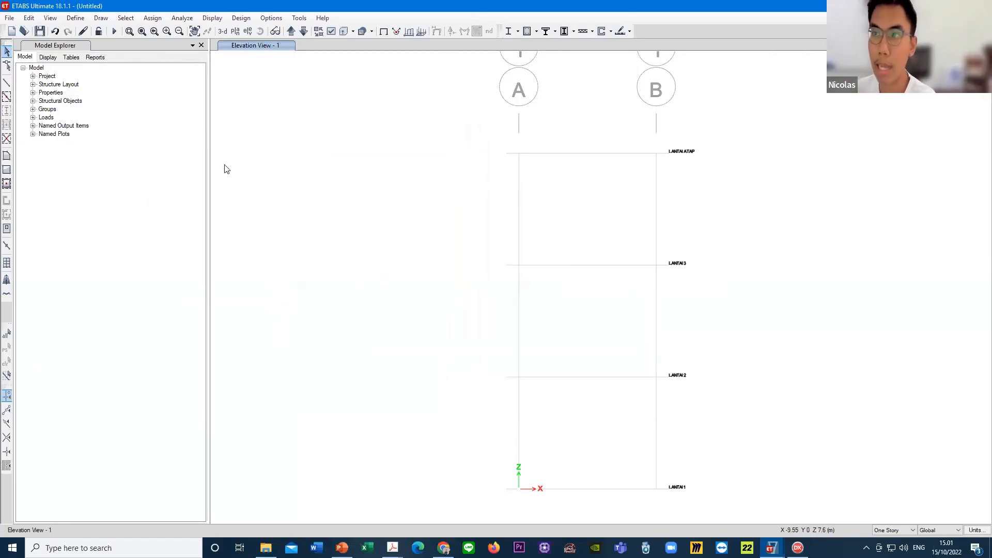
- Open the material definitions and add a new material with region User and type Concrete
click(76, 19)
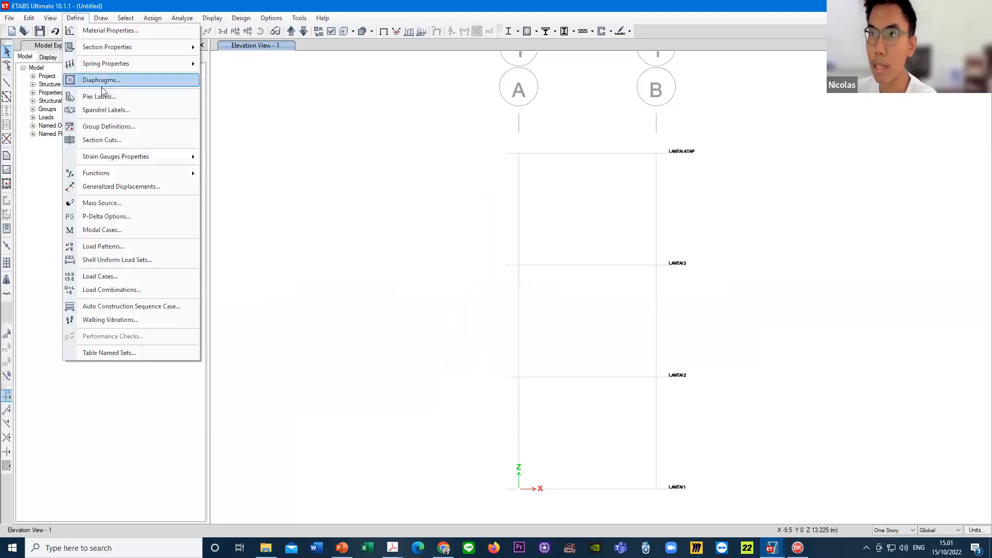
click(112, 32)
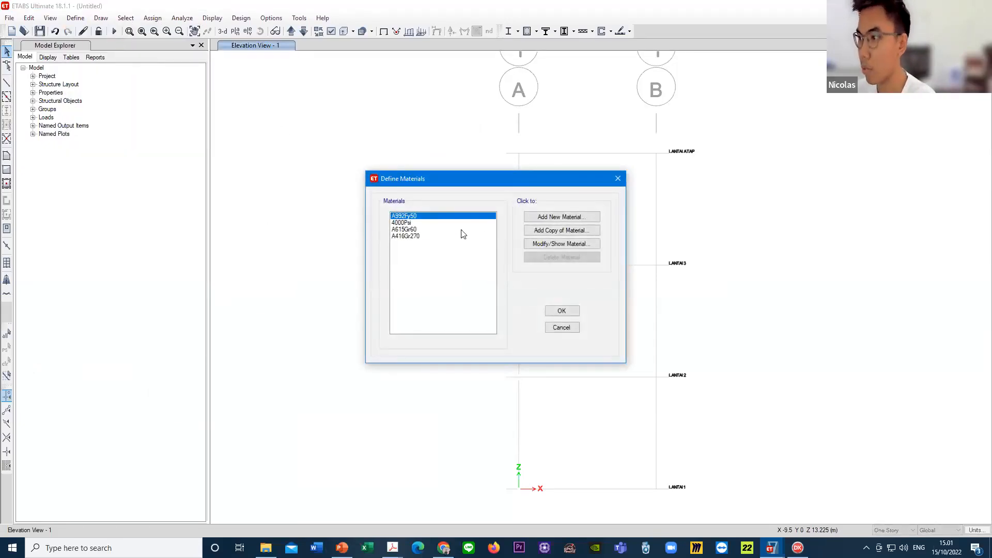
drag(540, 183, 339, 152)
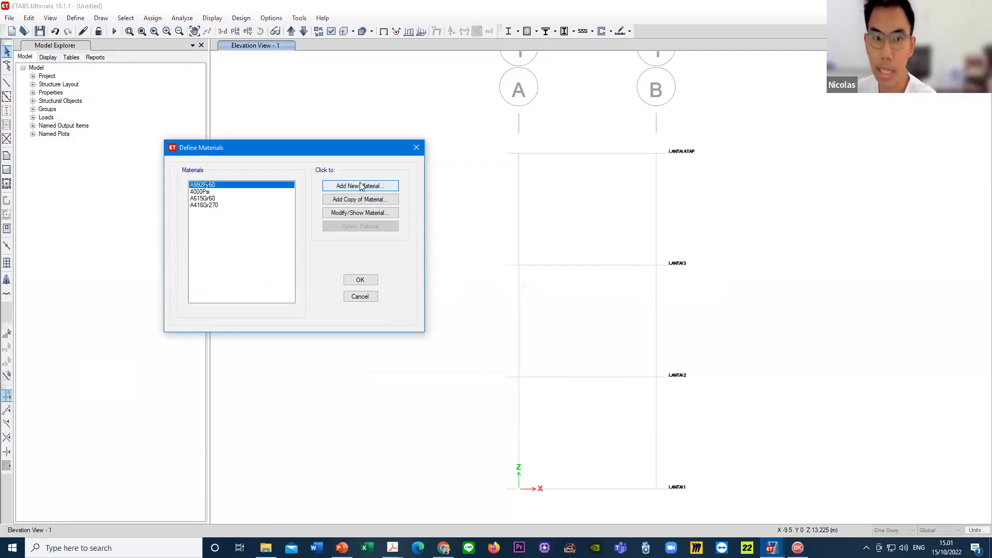
click(365, 188)
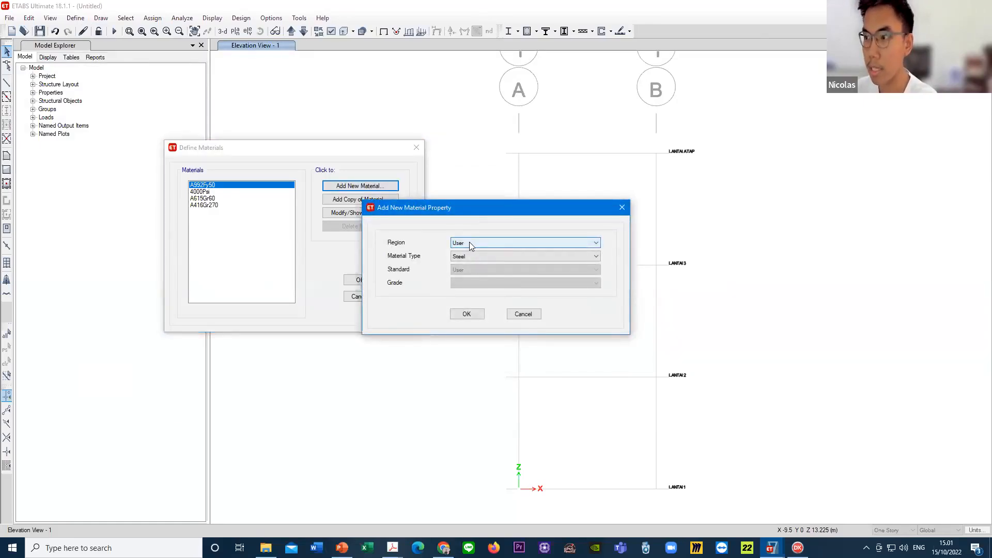
click(469, 243)
click(469, 243)
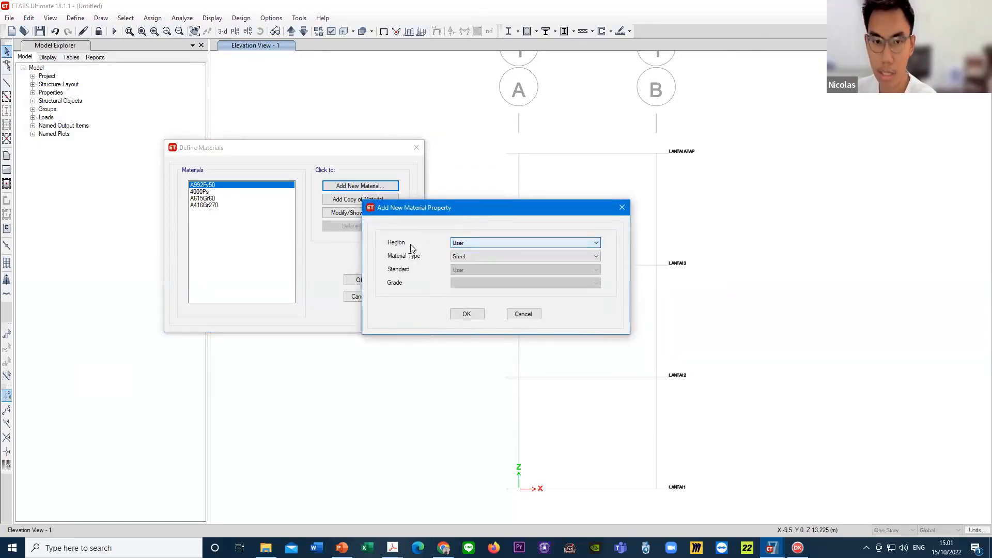
click(495, 255)
click(468, 272)
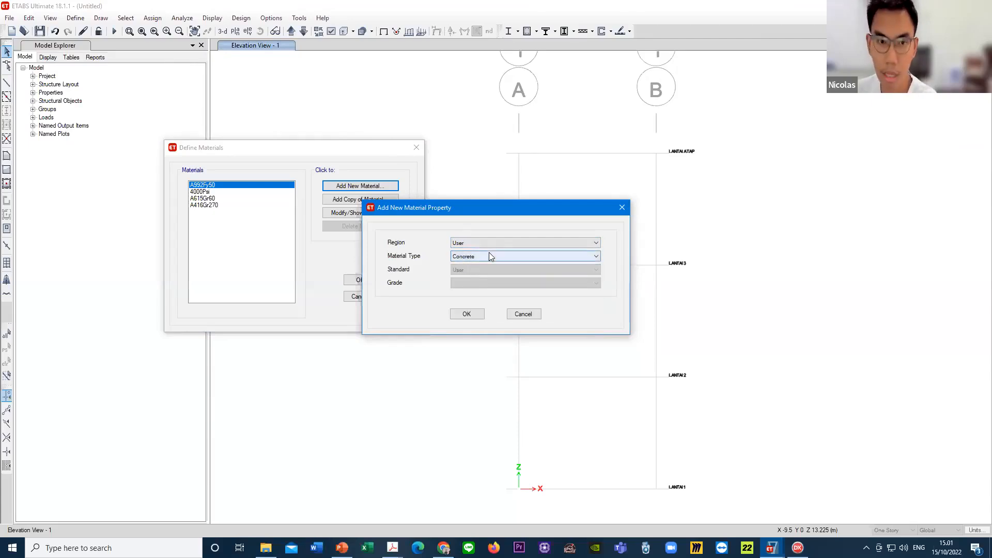
click(468, 314)
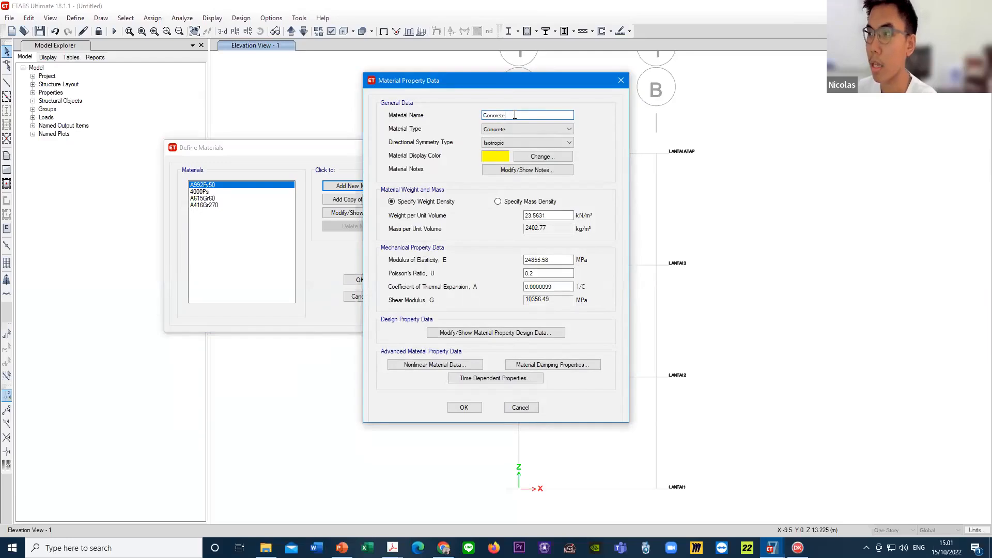
- Name the concrete material FC' 25 MPA and set its weight per unit volume to 24 kN/m³
drag(515, 114, 442, 115)
text(FC' 25 MPA)
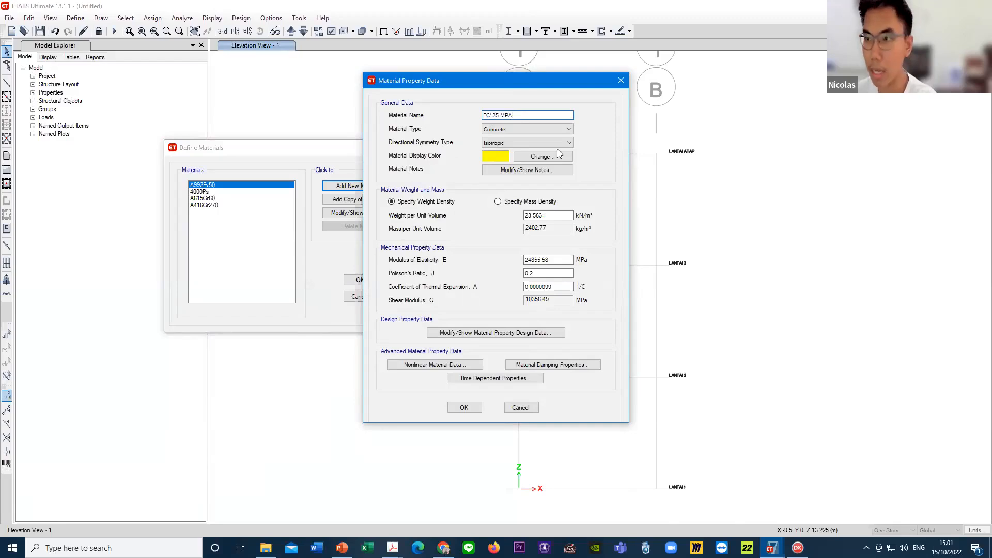
double_click(558, 217)
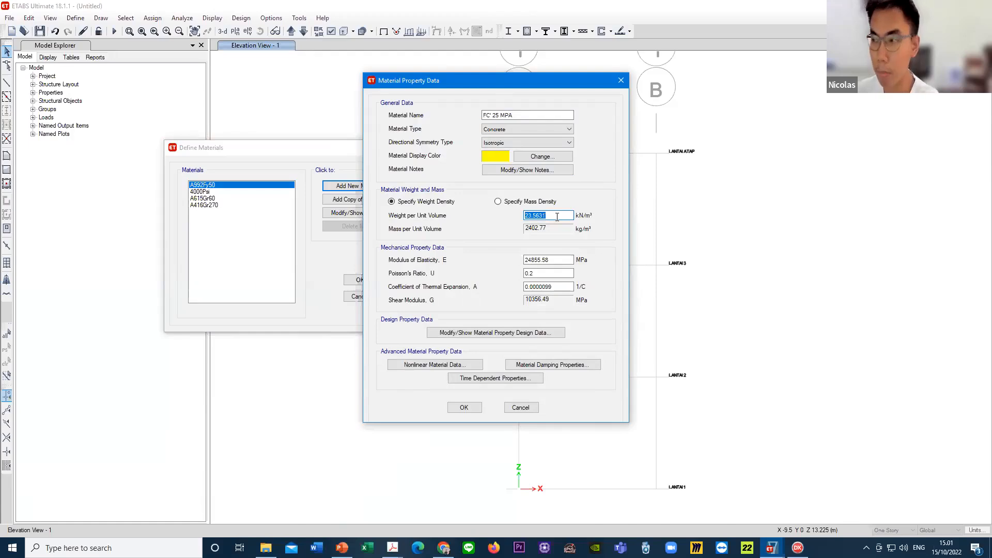
text(24)
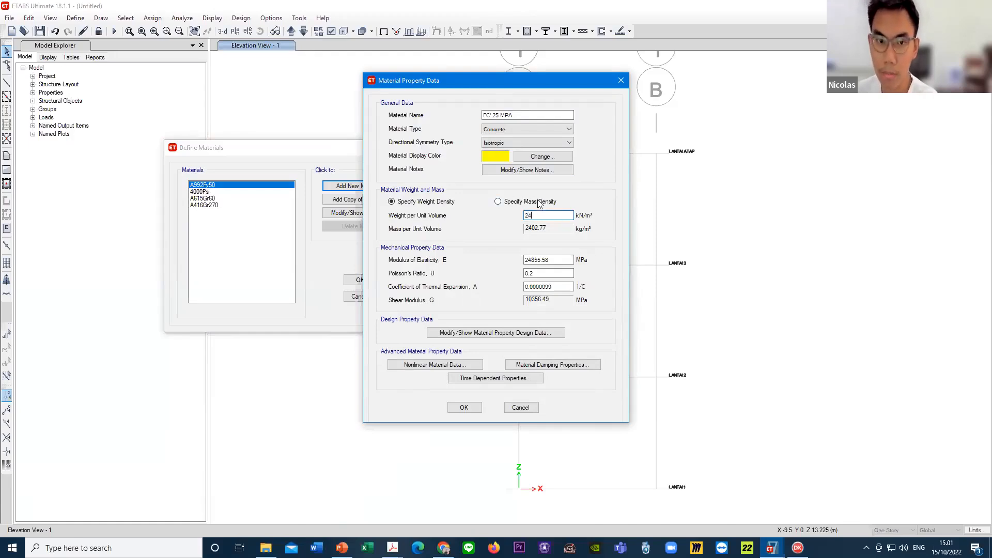
- Set the concrete's modulus of elasticity with the formula 4700*SQRT(25) in MPa and check the evaluated value
click(549, 261)
double_click(546, 259)
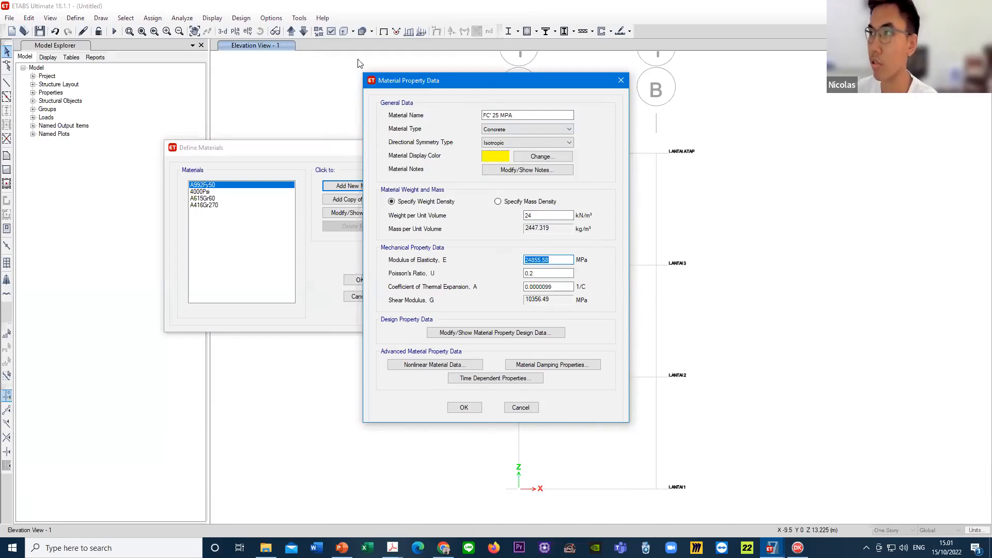
text(4700*)
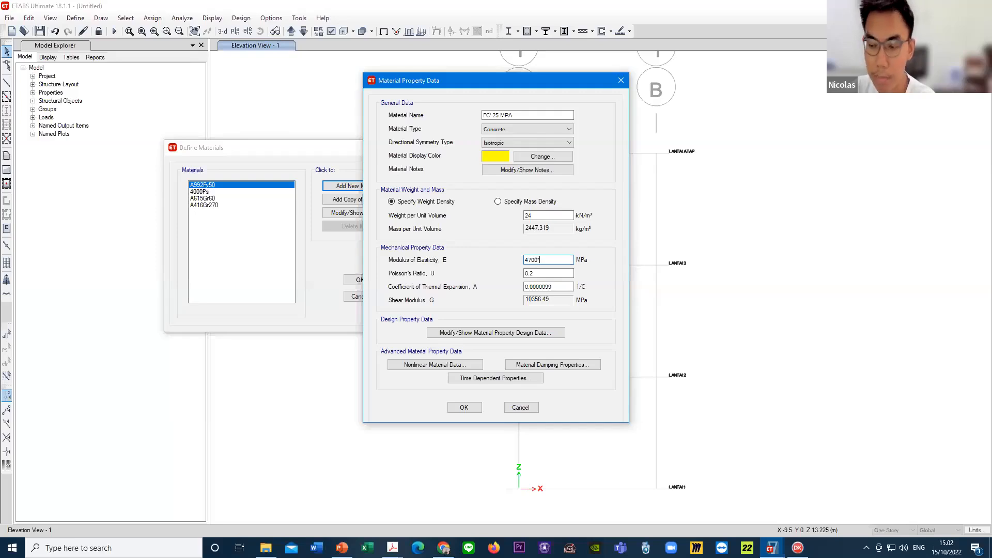
text(SQRT(25)
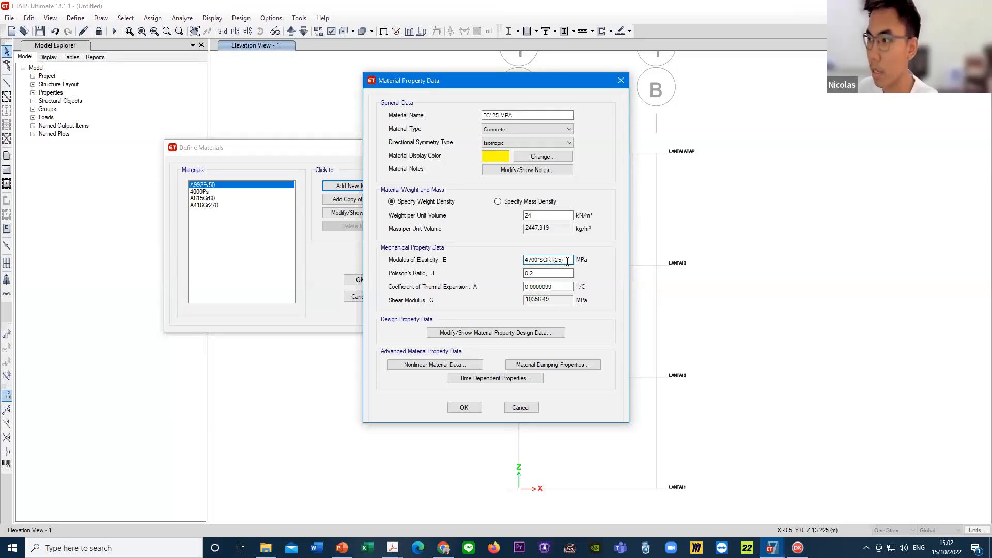
mouse_move(568, 260)
mouse_down()
mouse_move(528, 261)
mouse_move(567, 260)
mouse_up()
click(543, 261)
click(555, 261)
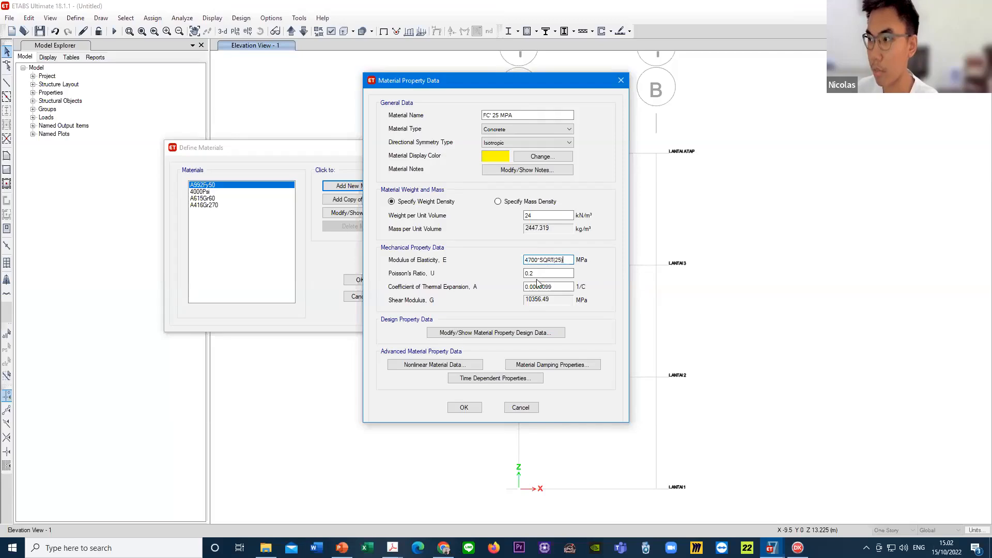
click(545, 274)
double_click(546, 261)
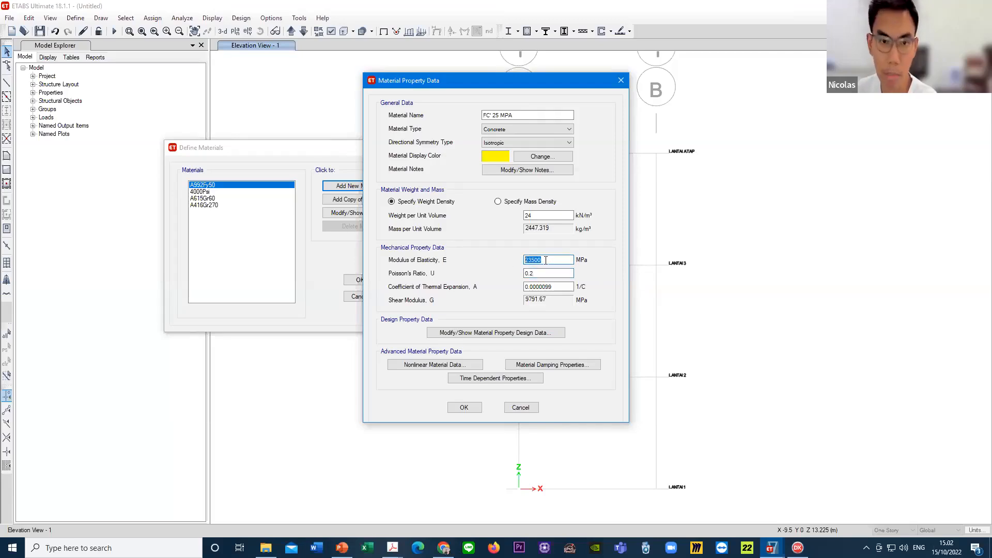
click(551, 261)
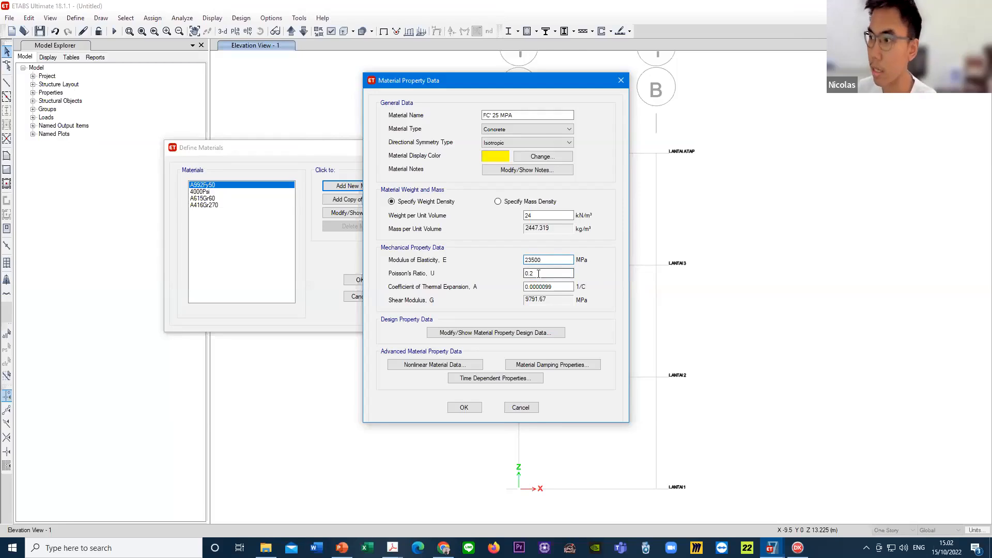
- Set the specified concrete compressive strength f'c to 25 MPa in the design data and save the concrete material
click(472, 335)
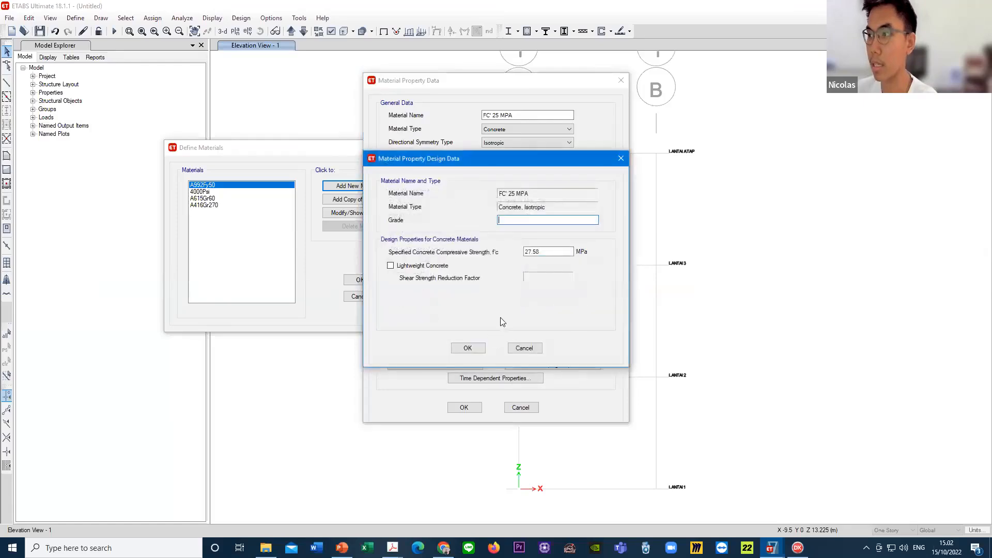
drag(541, 251, 503, 264)
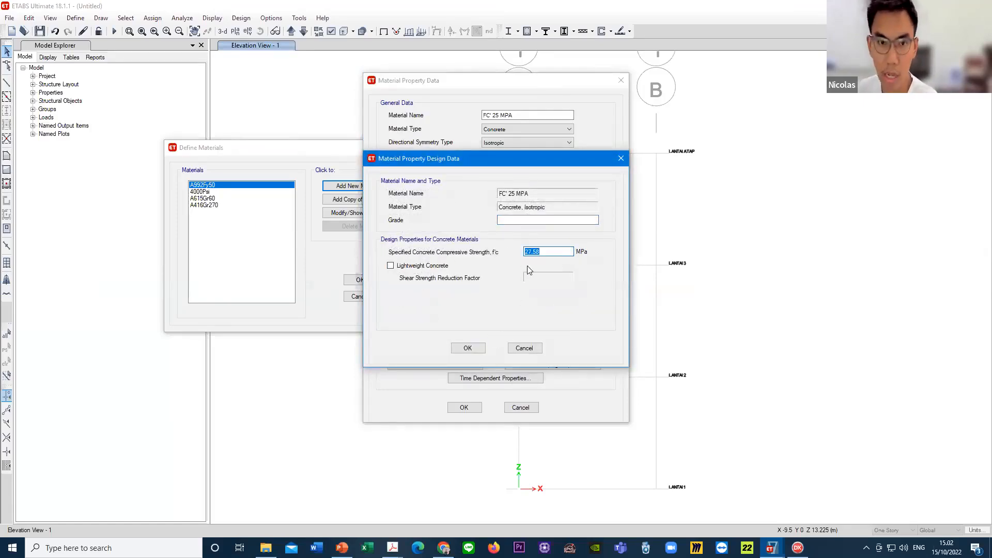
text(25)
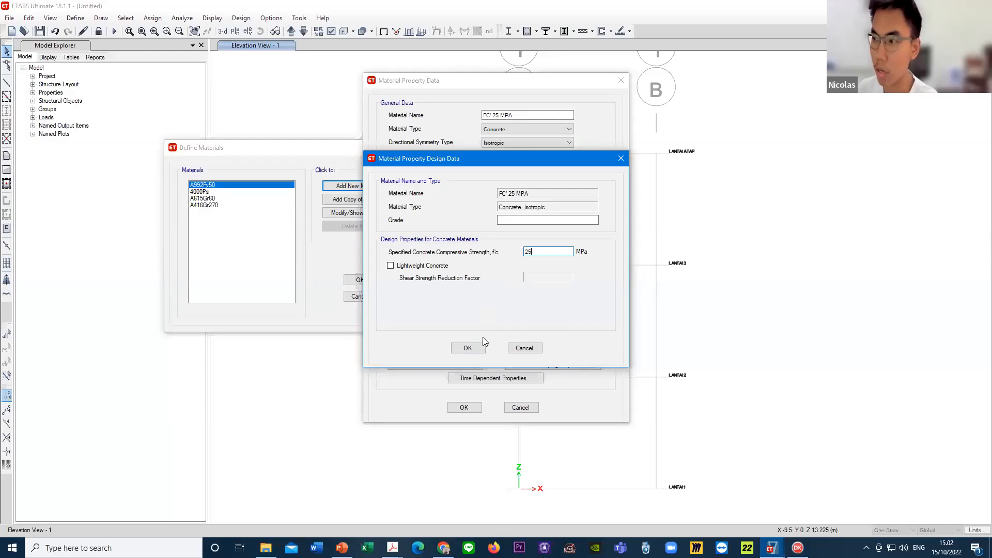
click(466, 347)
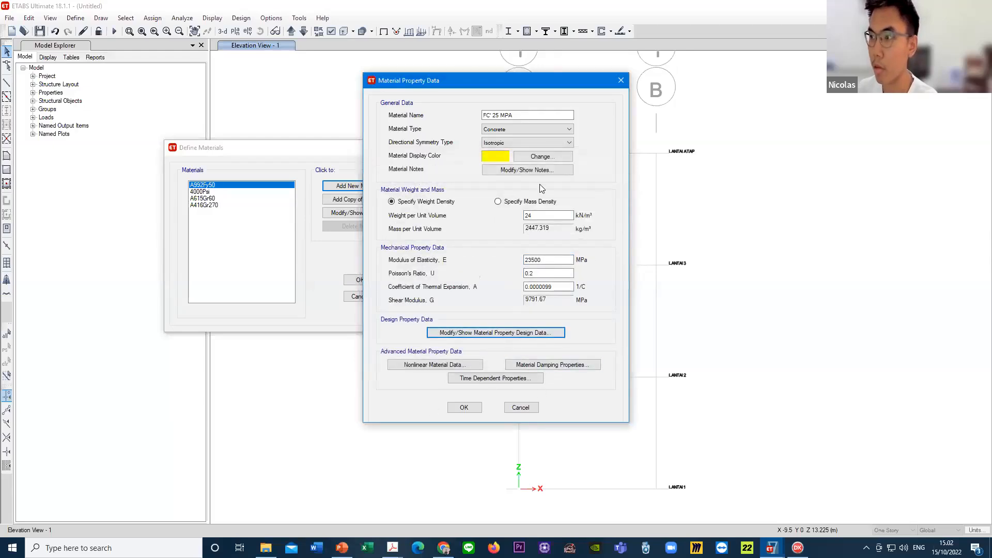
click(465, 409)
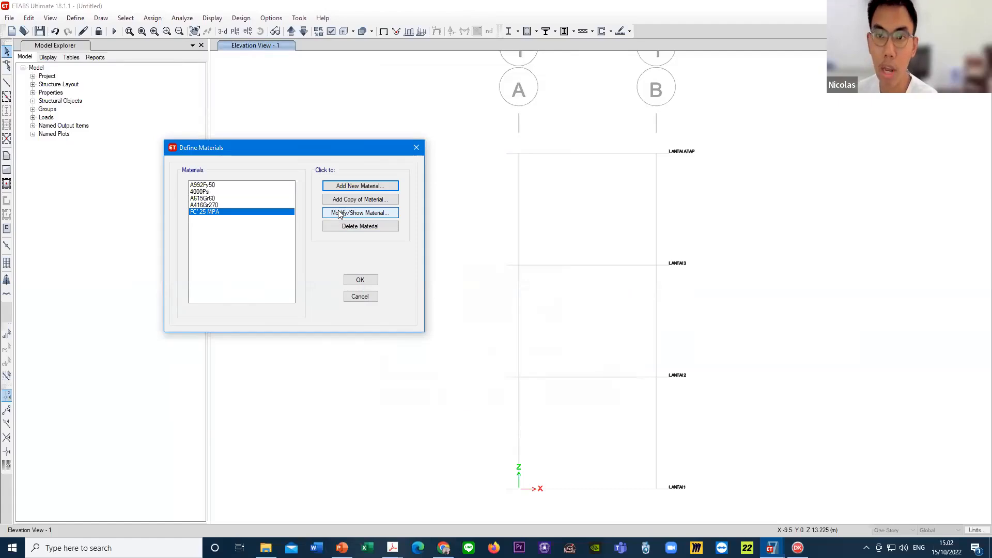
- Add another new material with region User and type Rebar, and name it FY420 MPA
click(354, 188)
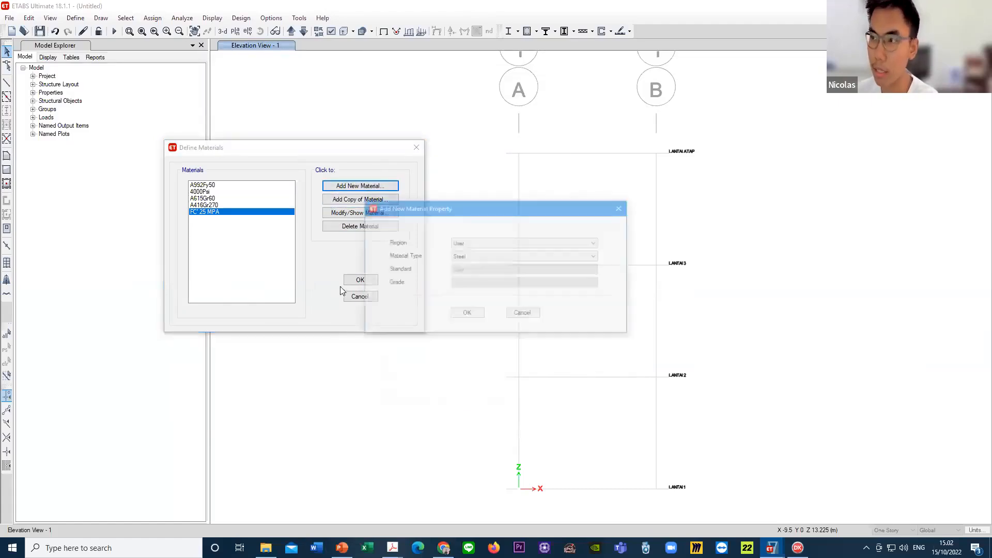
click(474, 257)
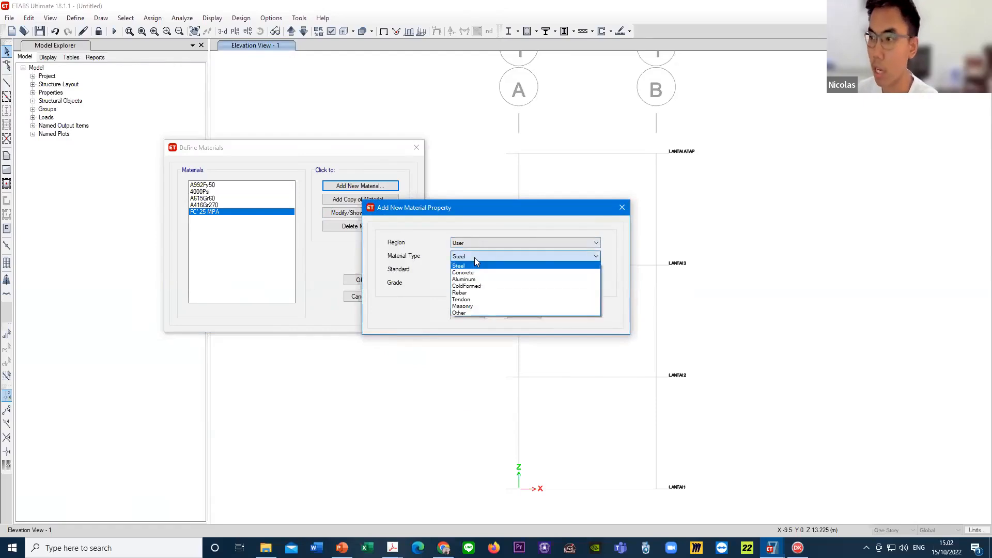
click(476, 294)
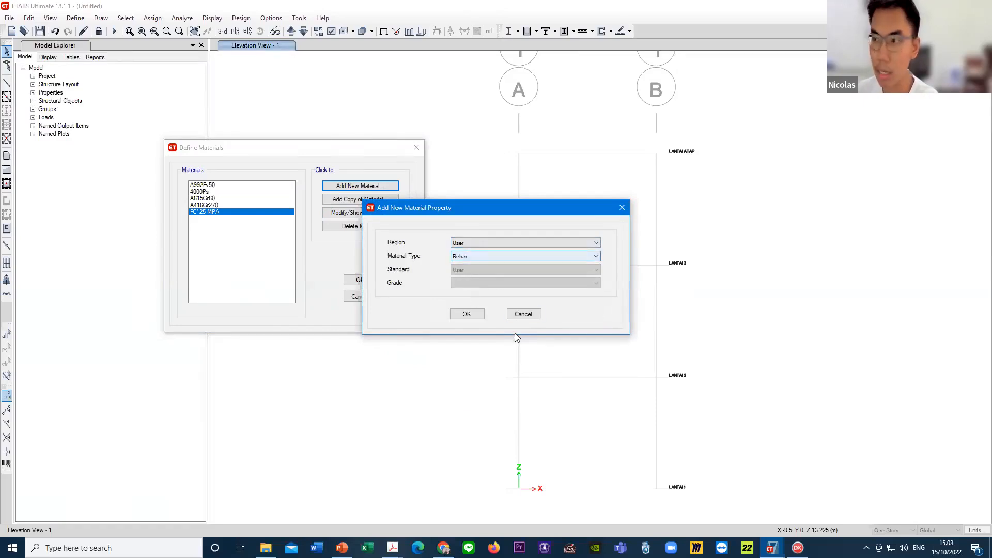
click(467, 315)
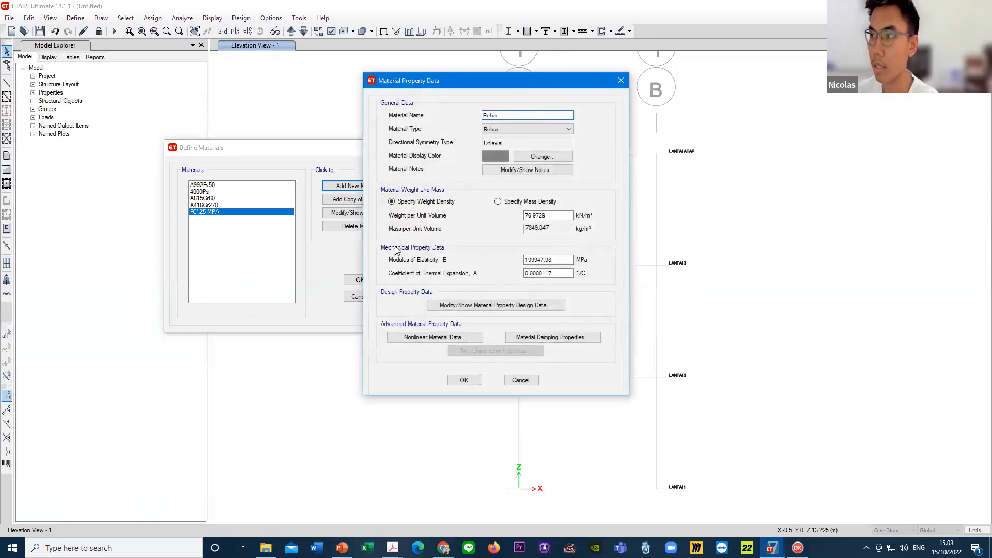
drag(520, 117, 450, 116)
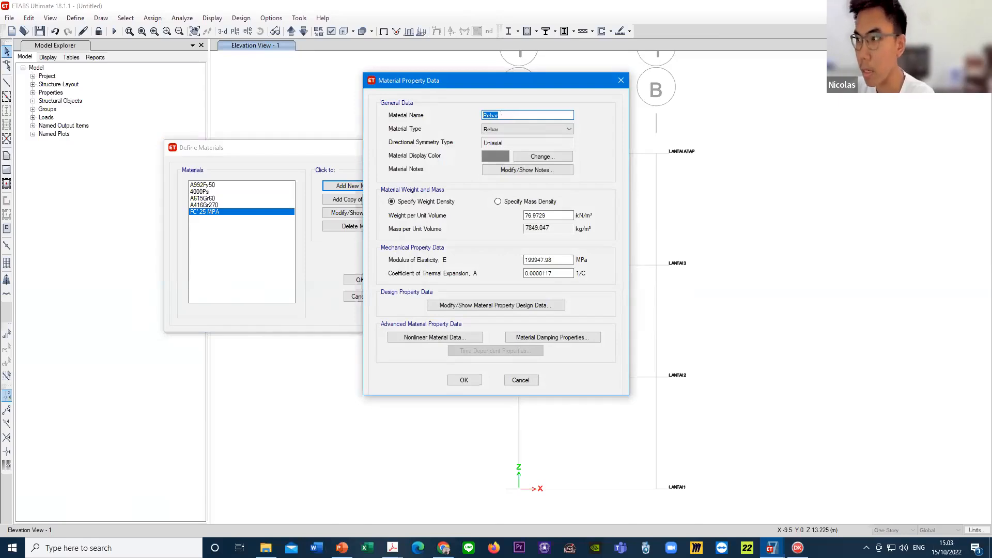
text(FY420 MPA)
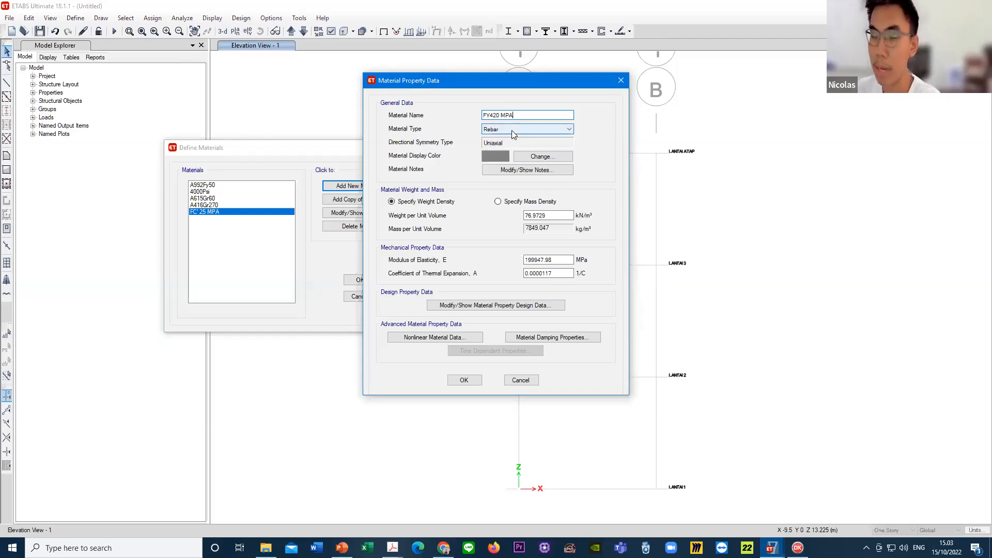
- Set the rebar material's weight per unit volume to 78.5 kN/m³
double_click(540, 215)
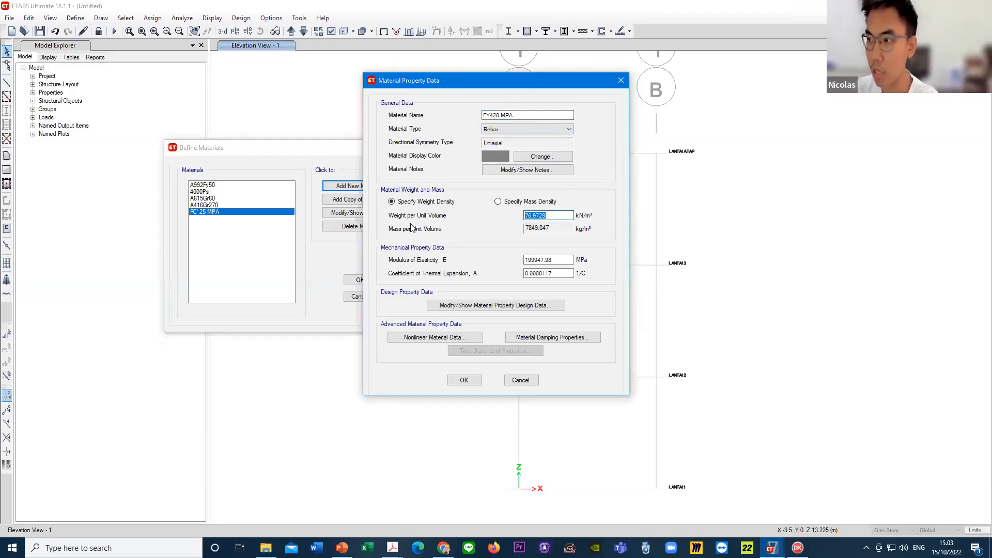
text(78)
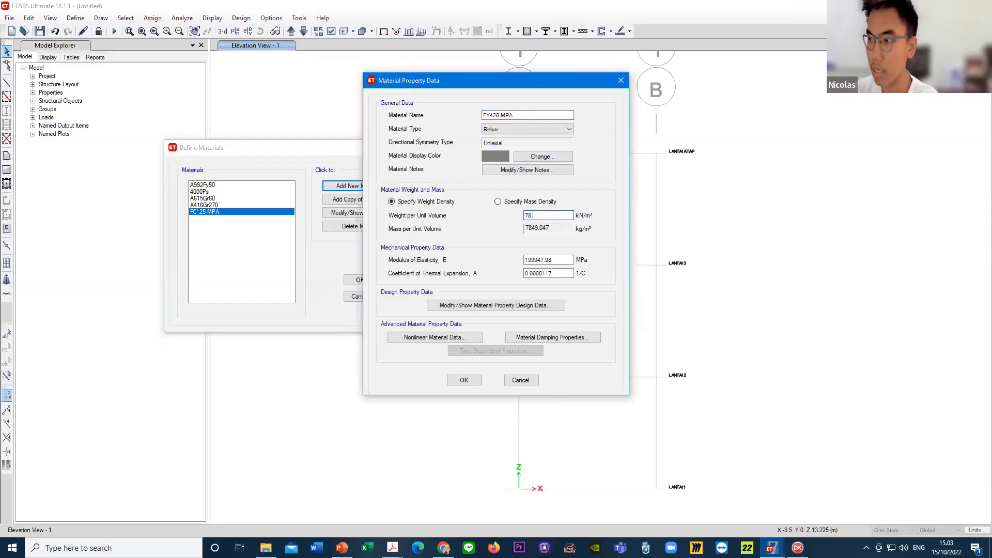
text(.5)
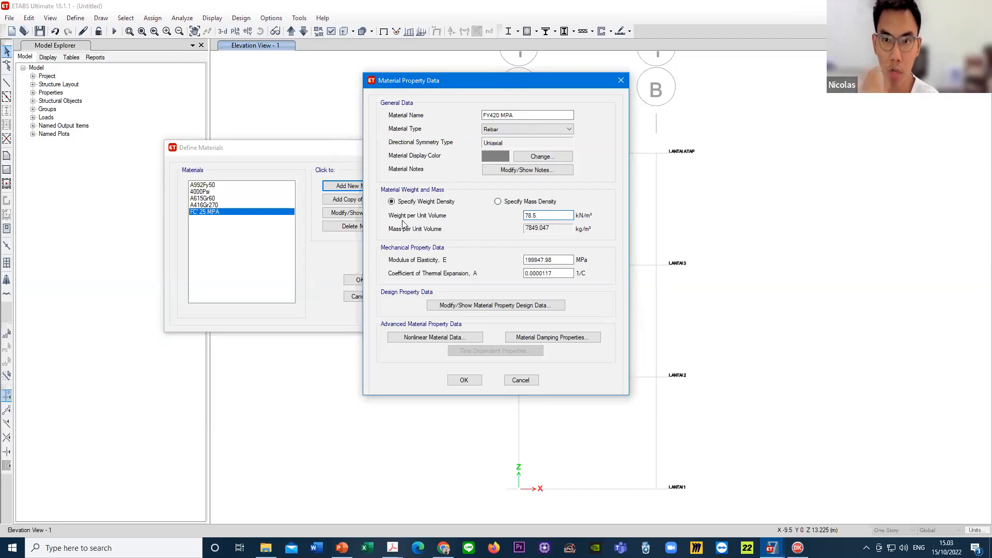
drag(548, 216, 519, 216)
click(534, 215)
click(552, 214)
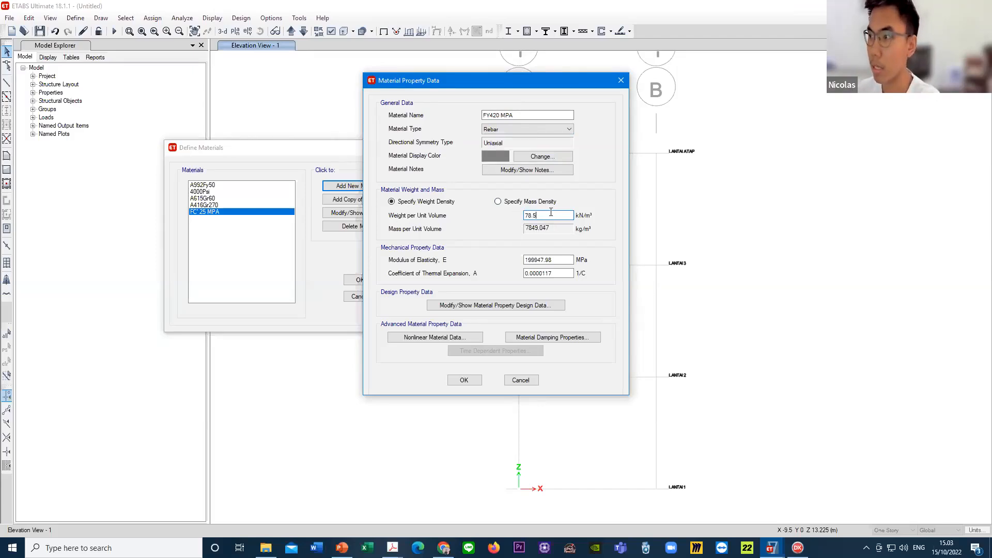
- Set the rebar's modulus of elasticity to 200000 MPa and open its material property design data
drag(555, 260, 491, 262)
double_click(562, 261)
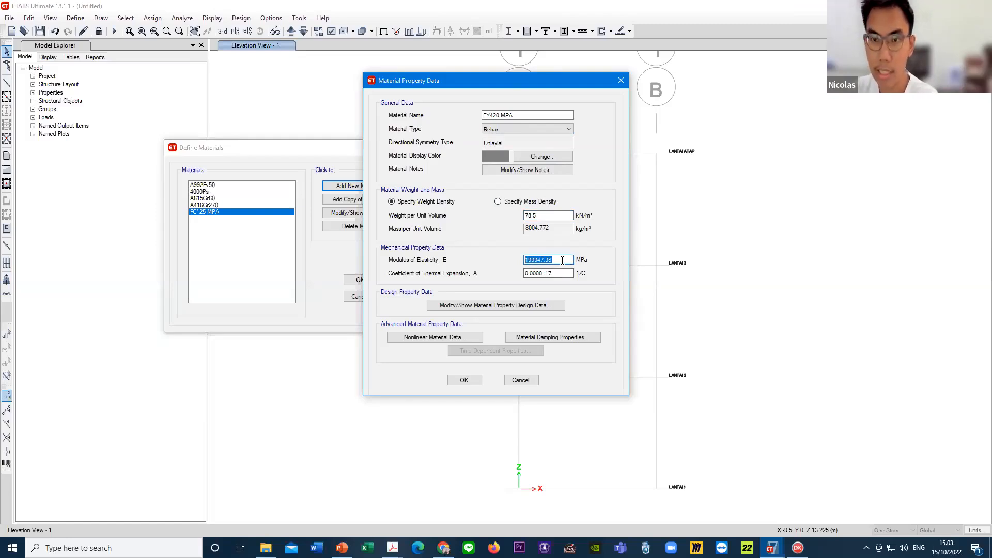
text(20)
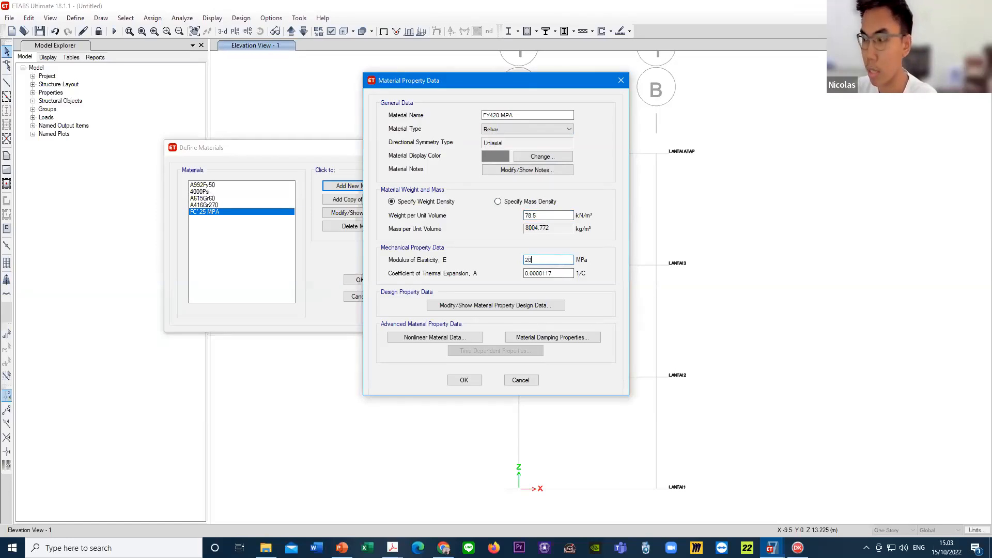
text(0000)
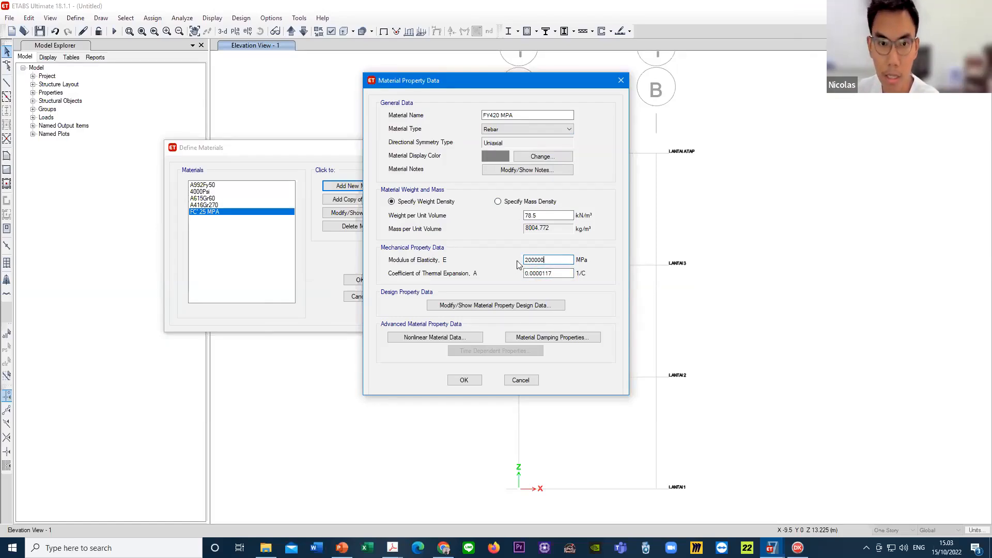
click(478, 307)
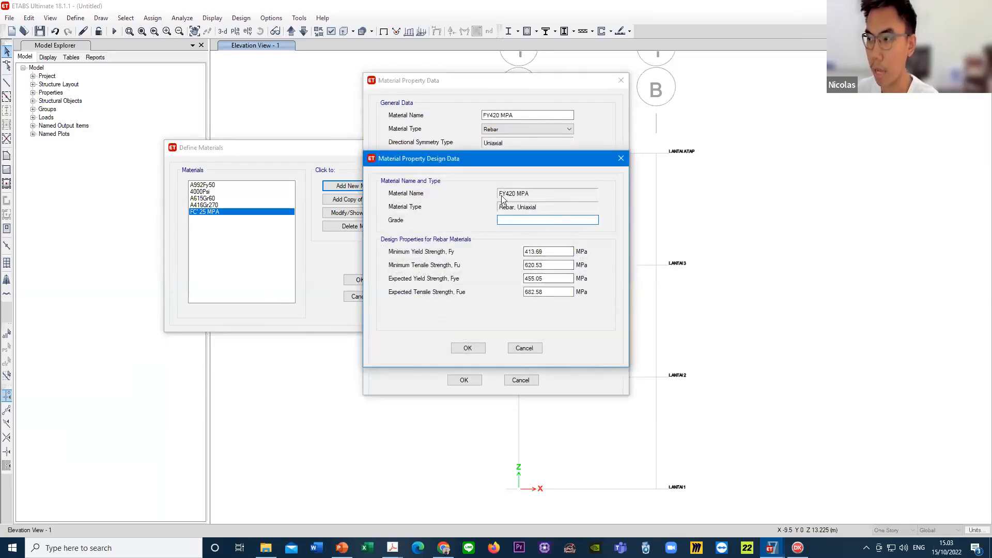
- Set the rebar material's minimum yield strength Fy and expected yield strength Fye to 420 MPa
click(551, 251)
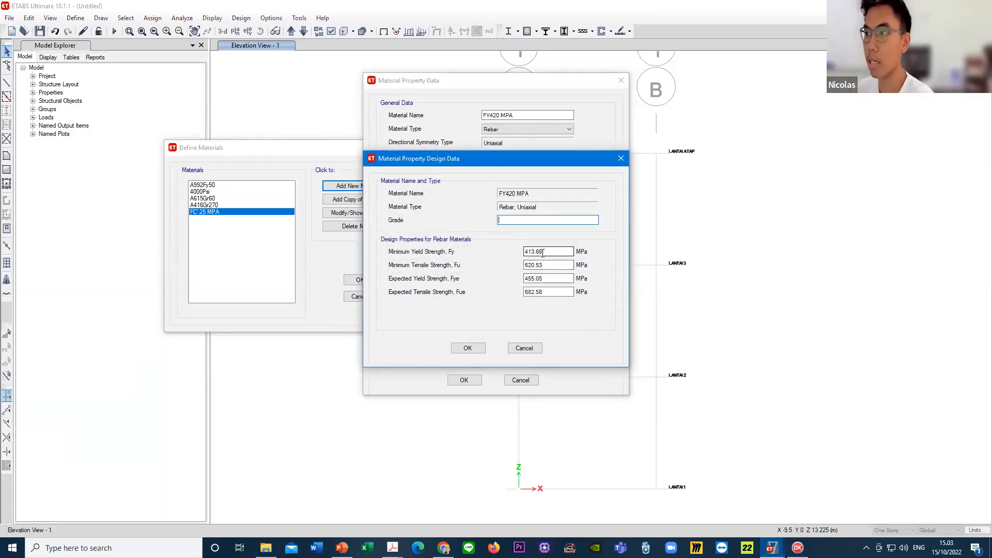
drag(553, 252, 500, 257)
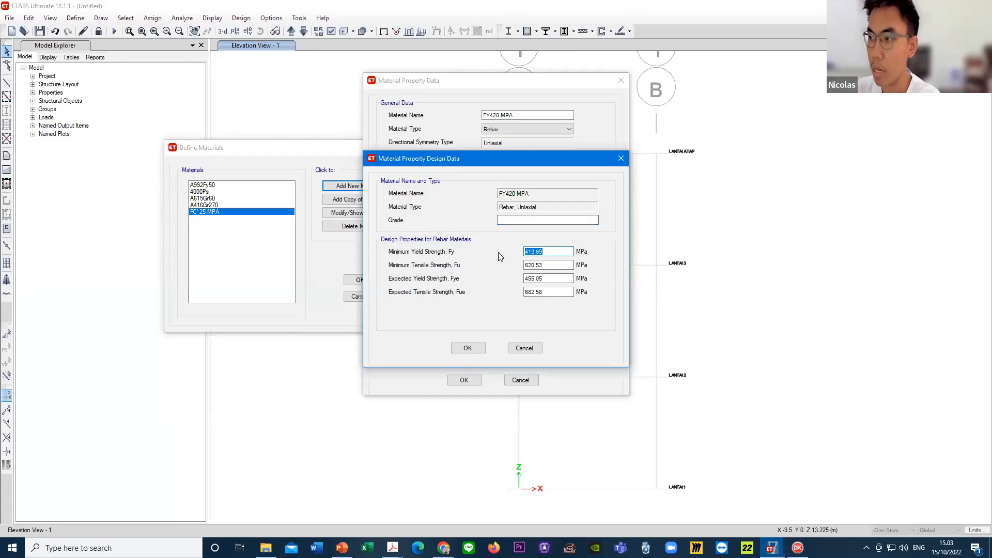
text(420)
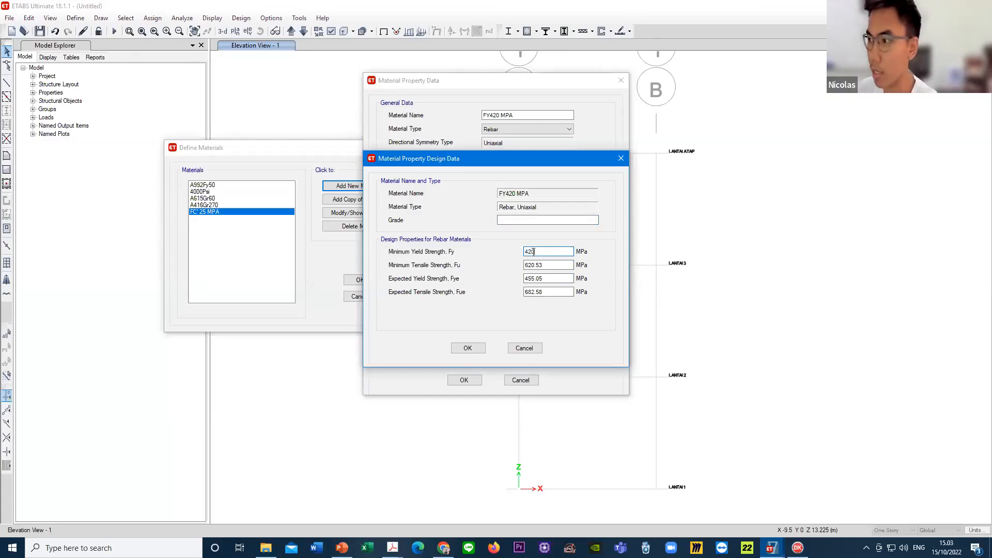
drag(536, 252, 491, 251)
key(ctrl+c)
drag(548, 278, 500, 276)
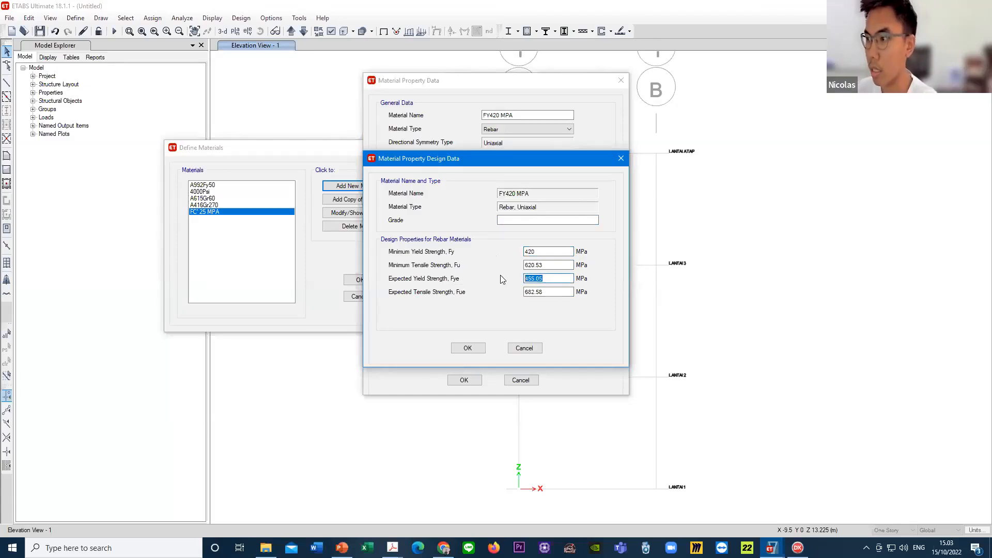
key(ctrl+v)
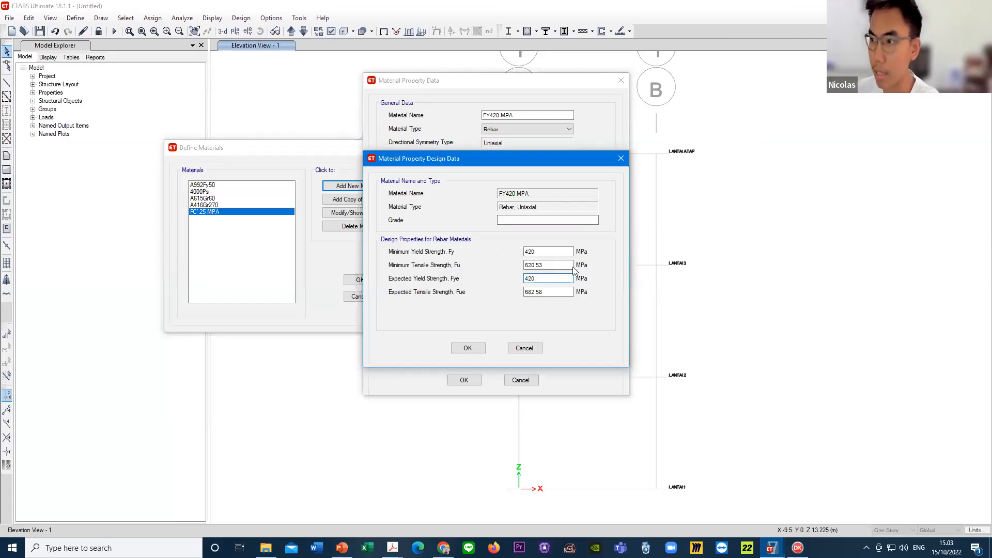
- Set the rebar's minimum tensile strength Fu and expected tensile strength Fue to 525 MPa
drag(575, 265, 500, 265)
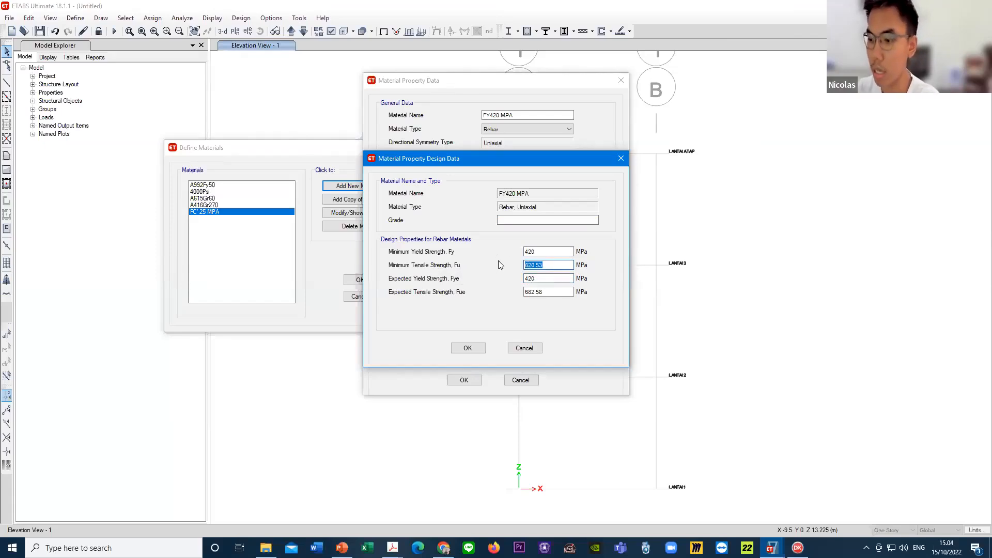
text(525)
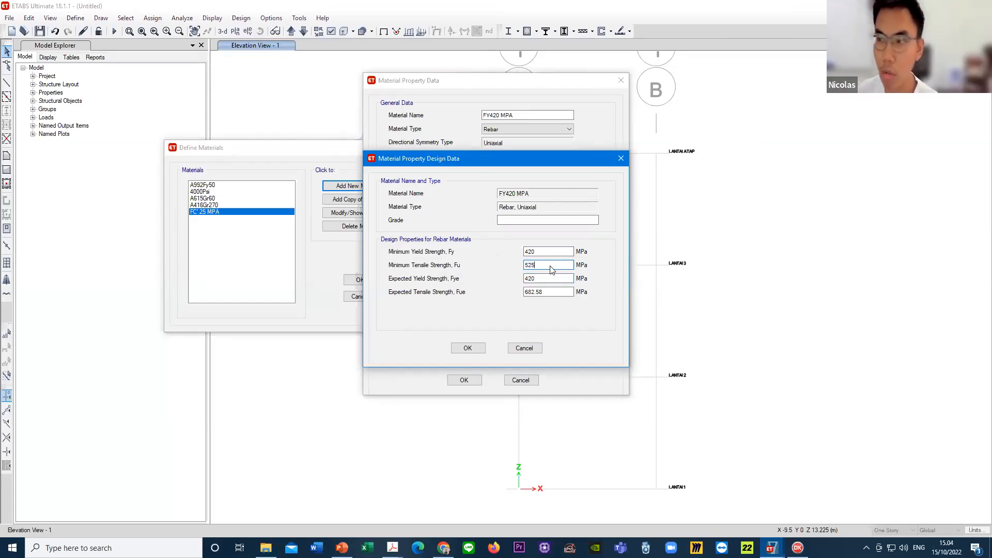
drag(572, 265, 511, 278)
key(ctrl+c)
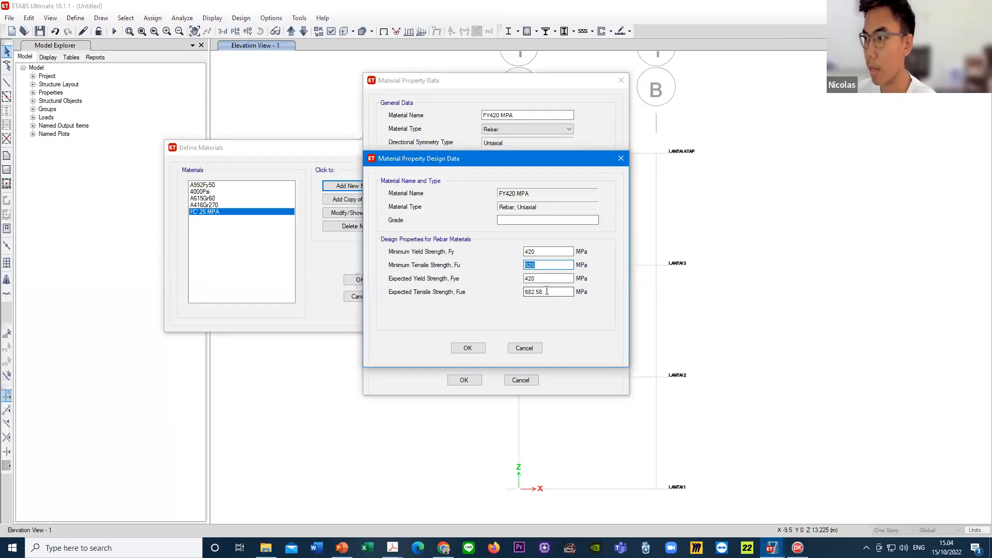
drag(571, 292, 488, 289)
key(ctrl+v)
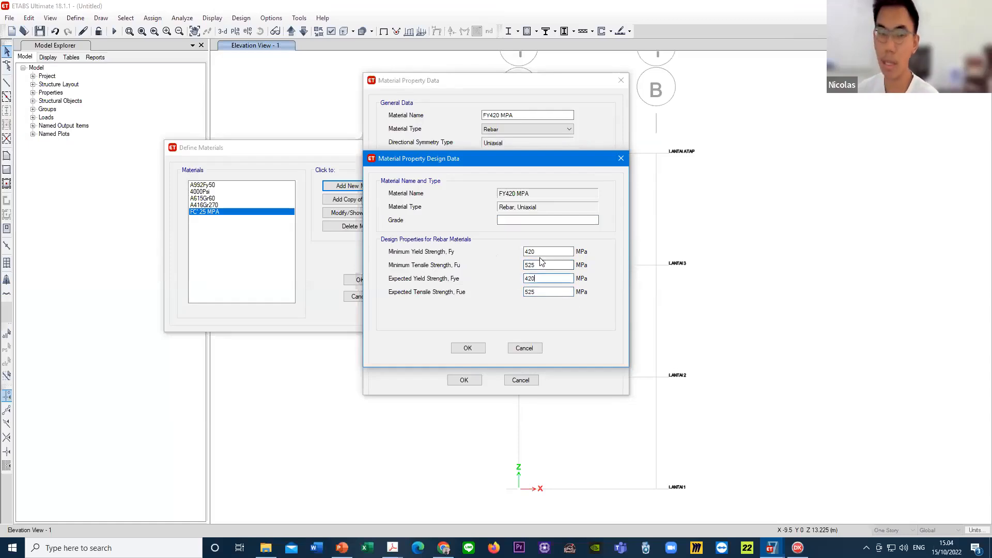
click(549, 252)
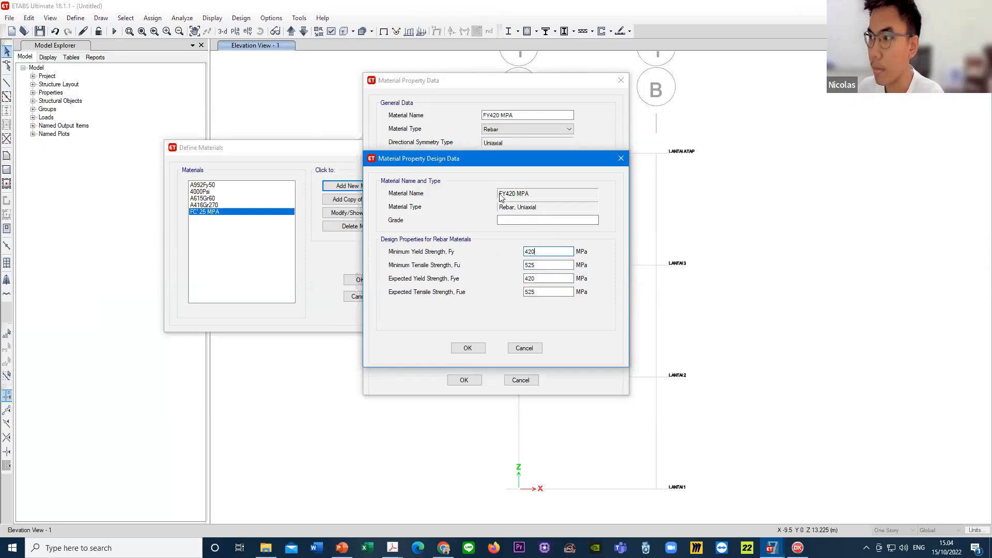
double_click(533, 251)
drag(542, 278, 516, 268)
click(535, 264)
click(536, 265)
click(550, 291)
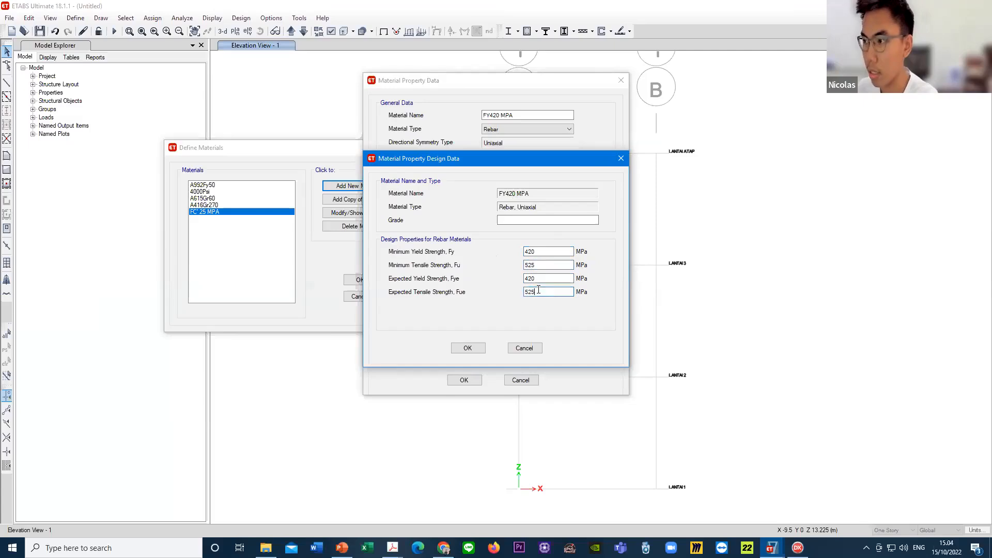
- Accept the rebar design data, save the FY420 MPA material and close the material definitions
click(477, 350)
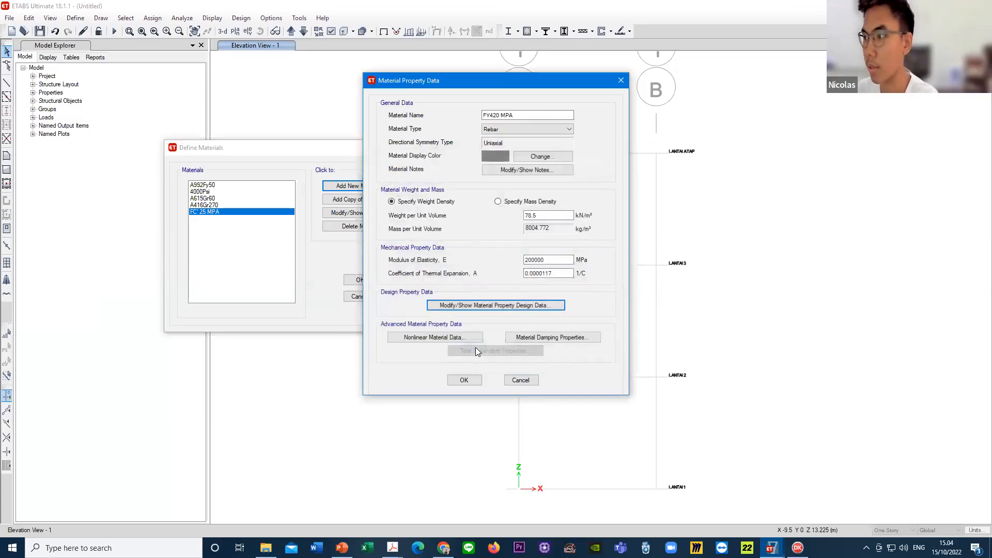
click(537, 261)
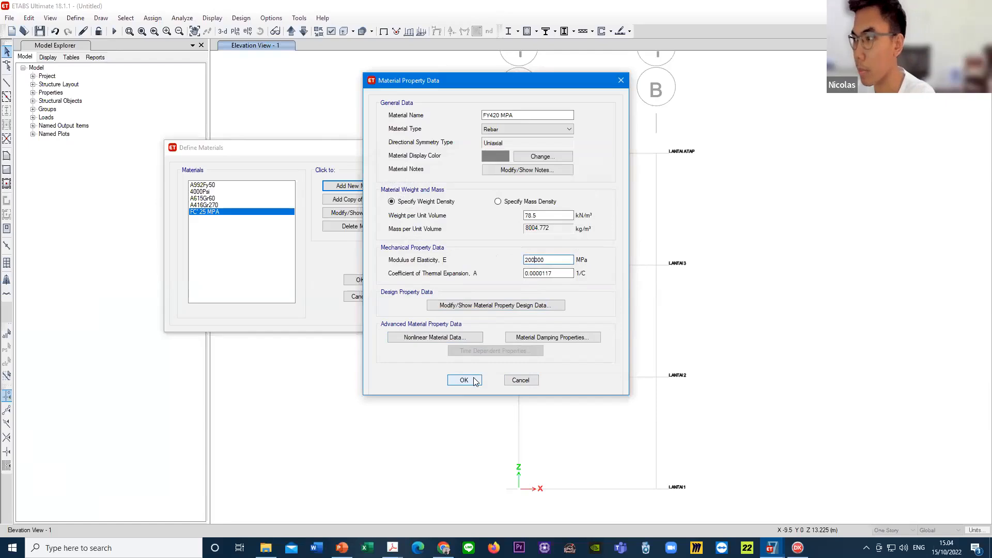
click(464, 381)
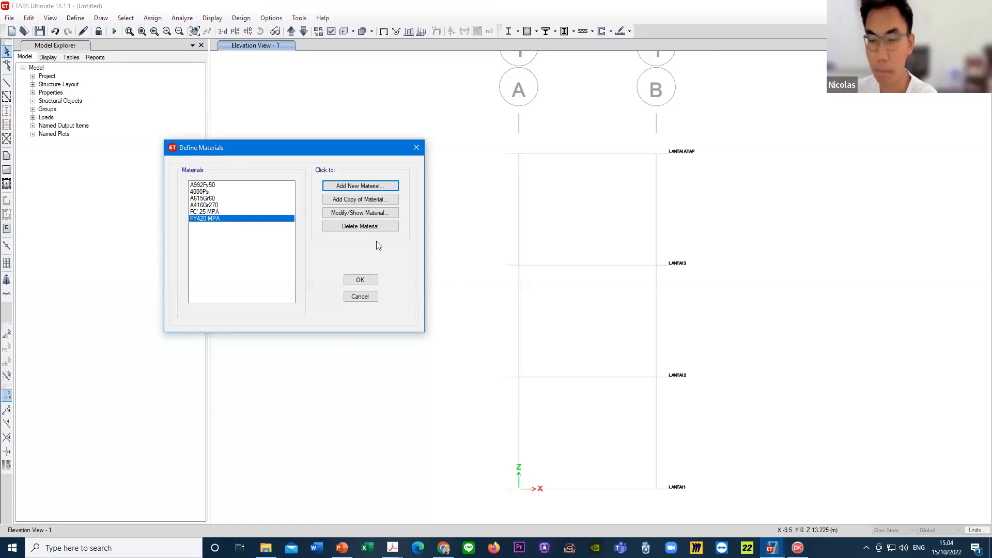
click(361, 282)
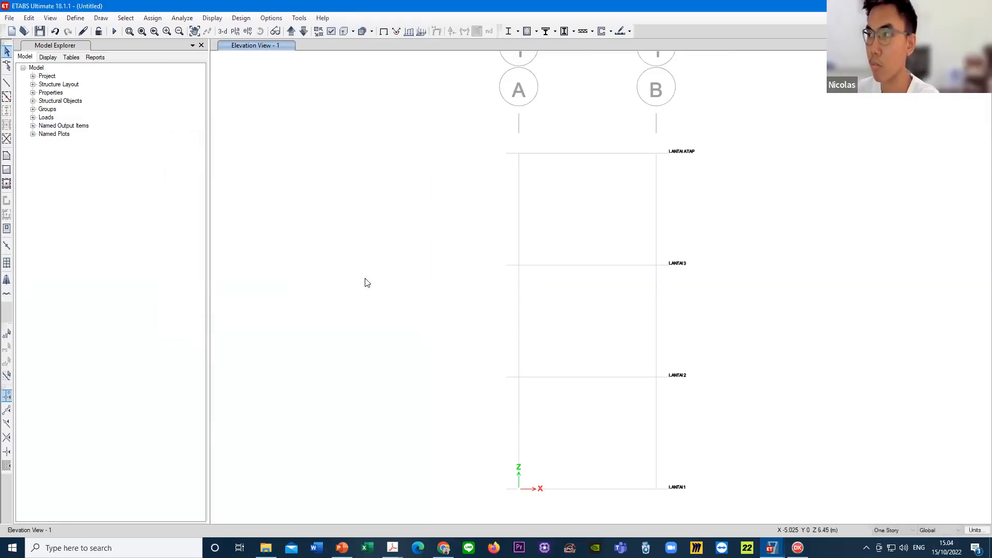
- Add a new frame section property with a concrete rectangular shape
click(76, 18)
mouse_move(111, 42)
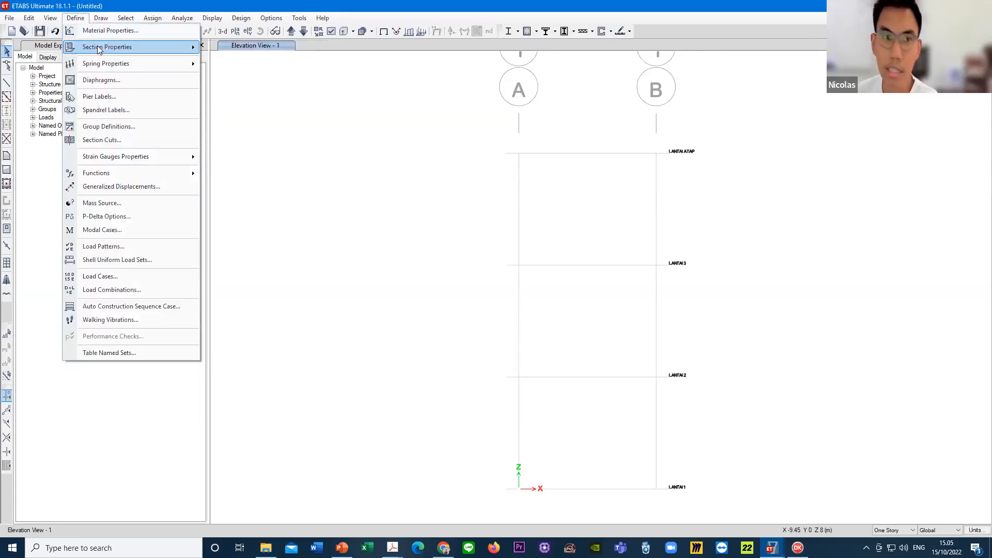
mouse_move(155, 47)
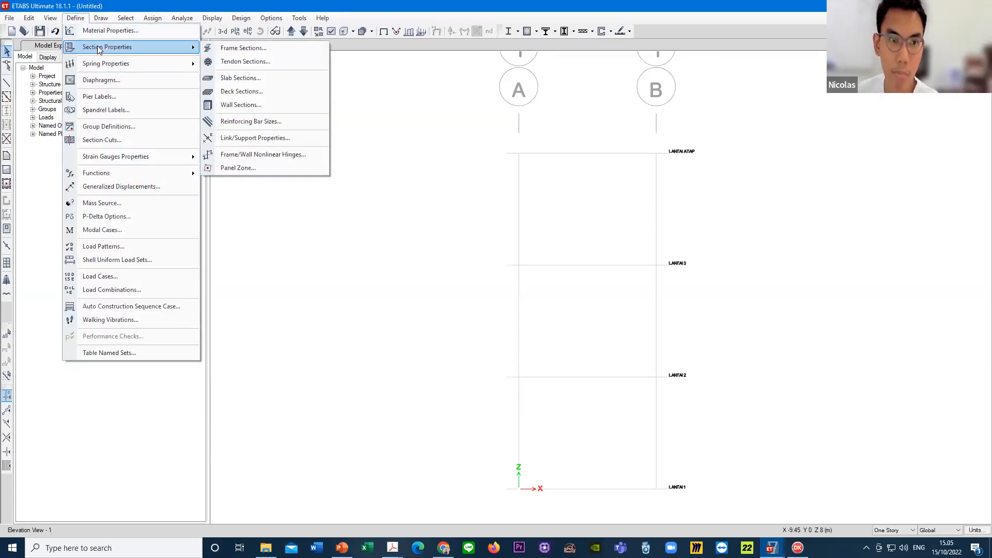
click(279, 48)
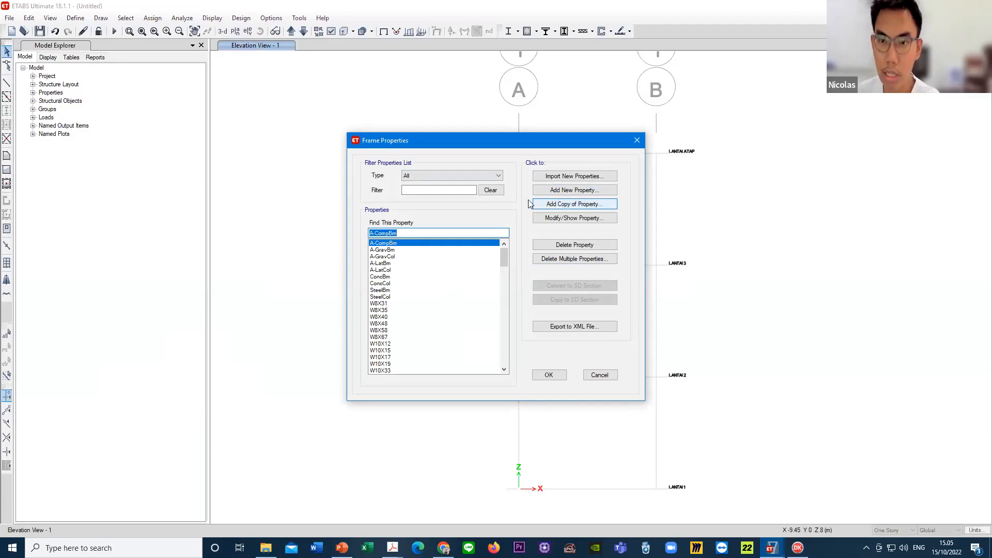
click(579, 190)
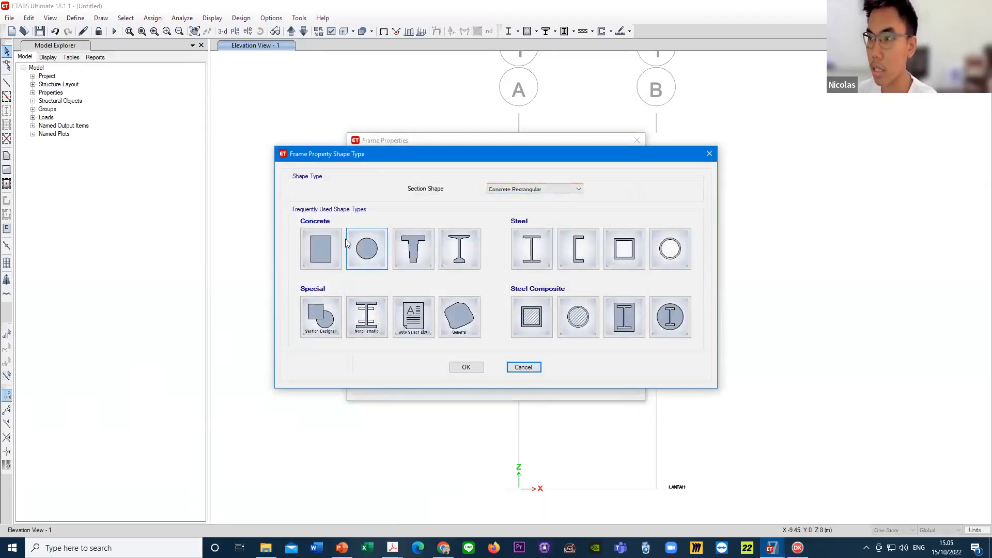
click(318, 251)
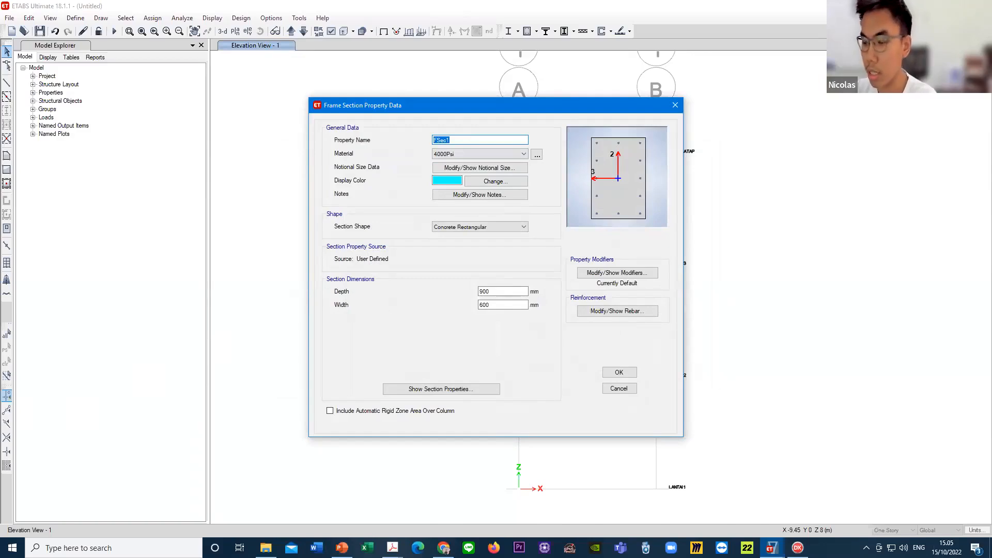
- Name the frame section B200X400 and assign it the FC' 25 MPA material
text(B2)
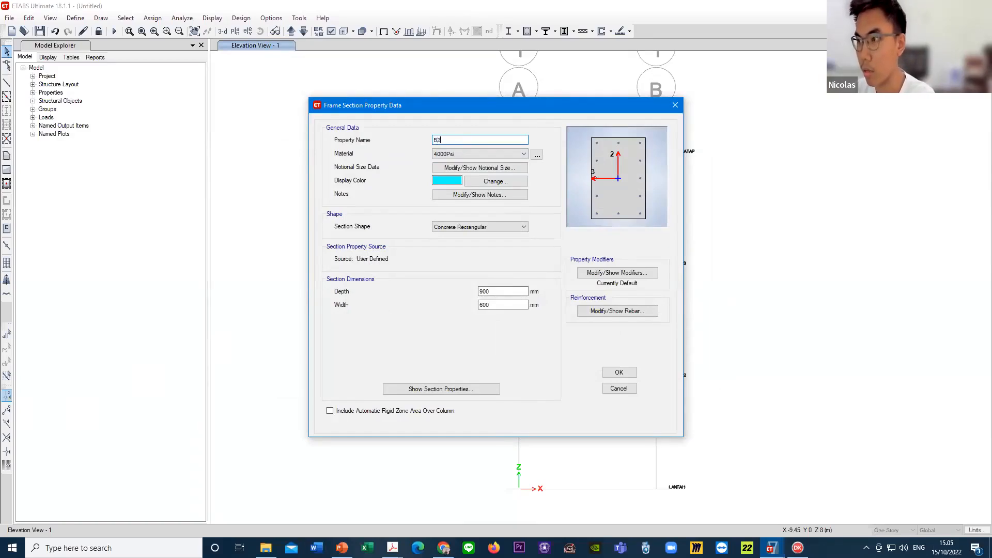
text(00X400)
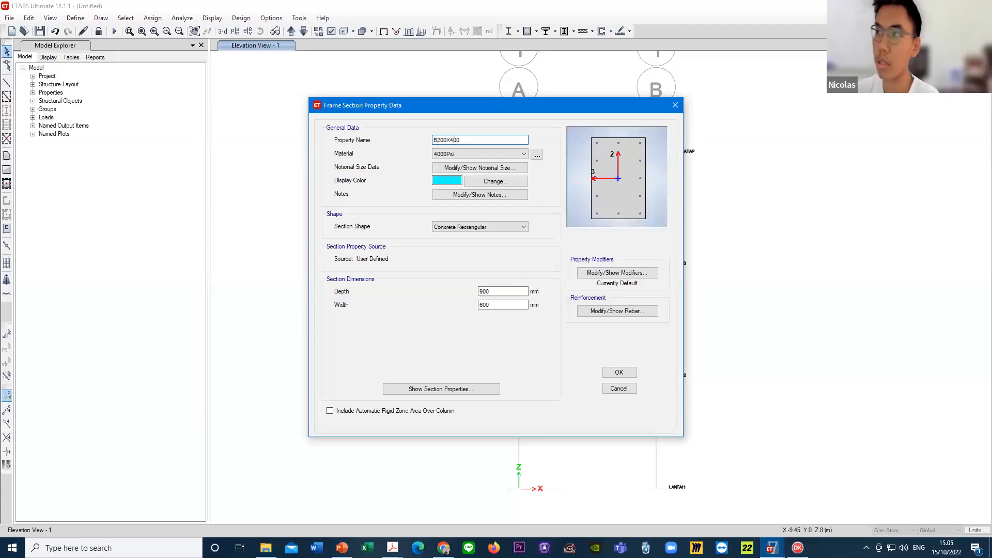
click(479, 156)
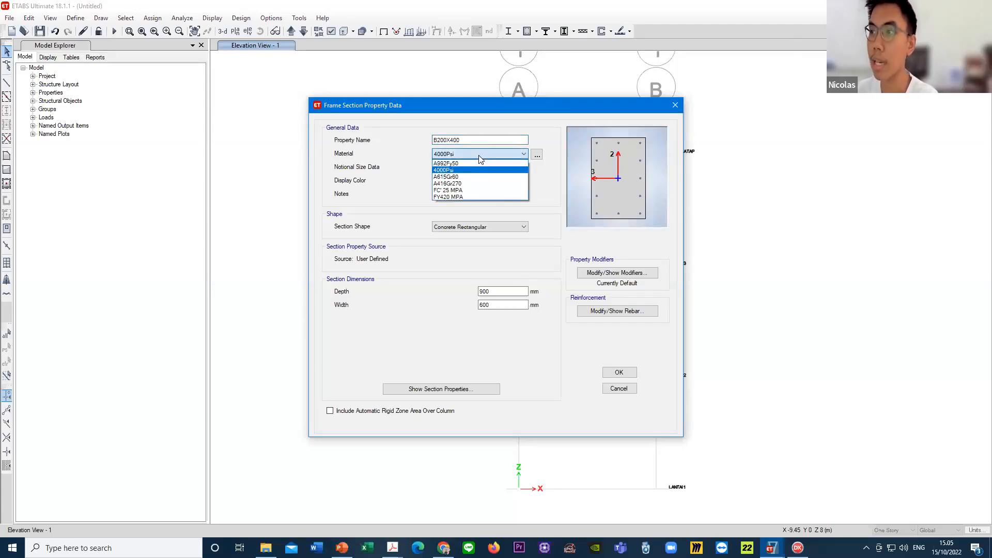
click(469, 191)
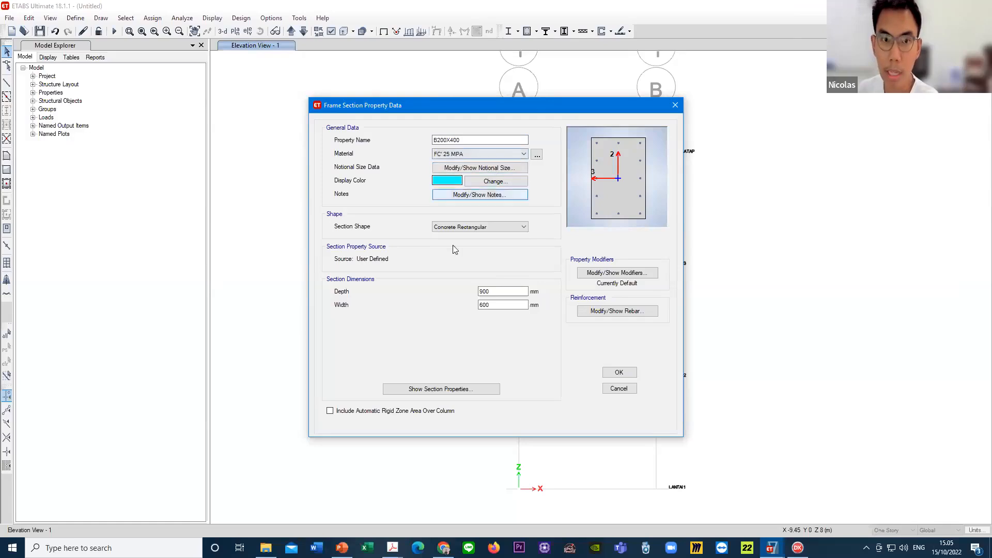
- Set the B200X400 section's depth to 400 mm and its width to 200 mm
double_click(498, 290)
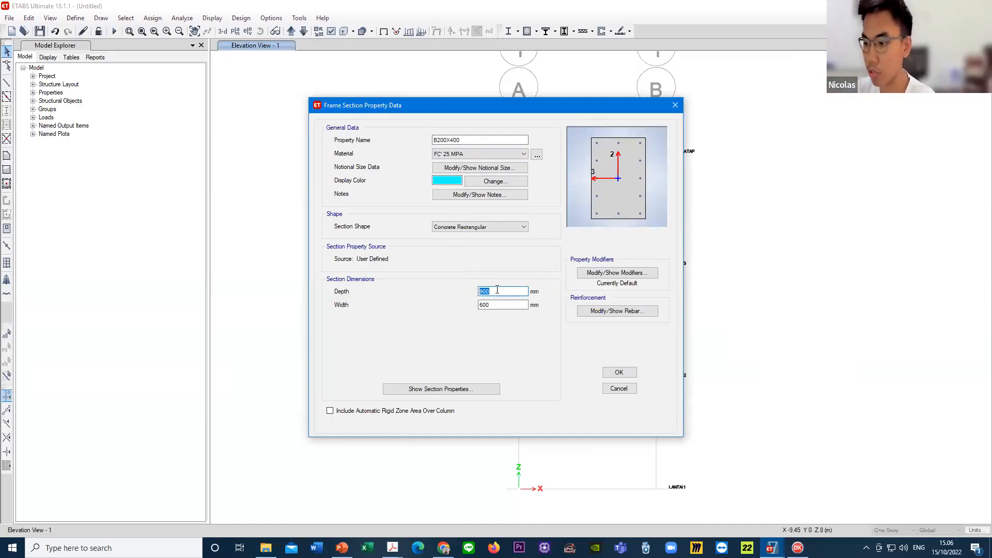
text(400)
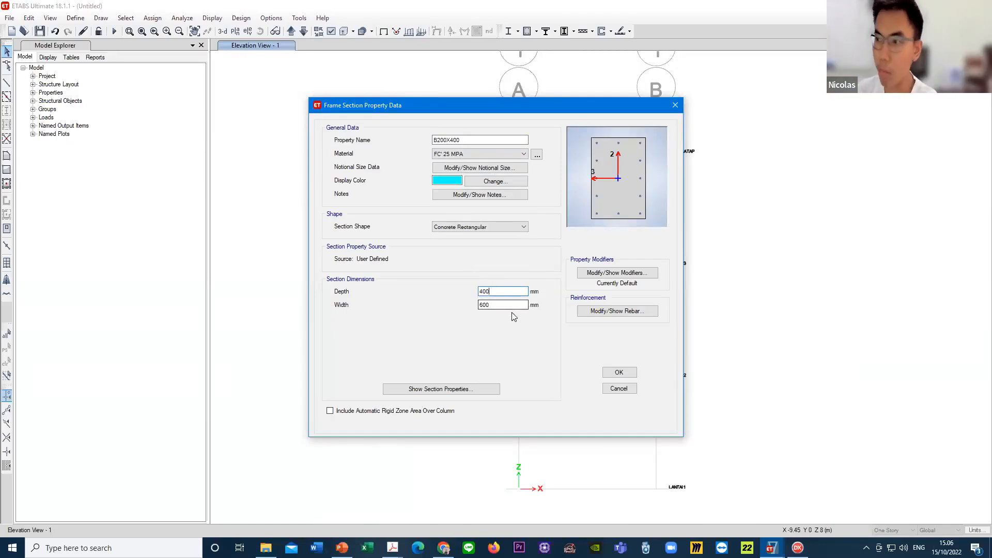
drag(501, 304, 477, 309)
text(200)
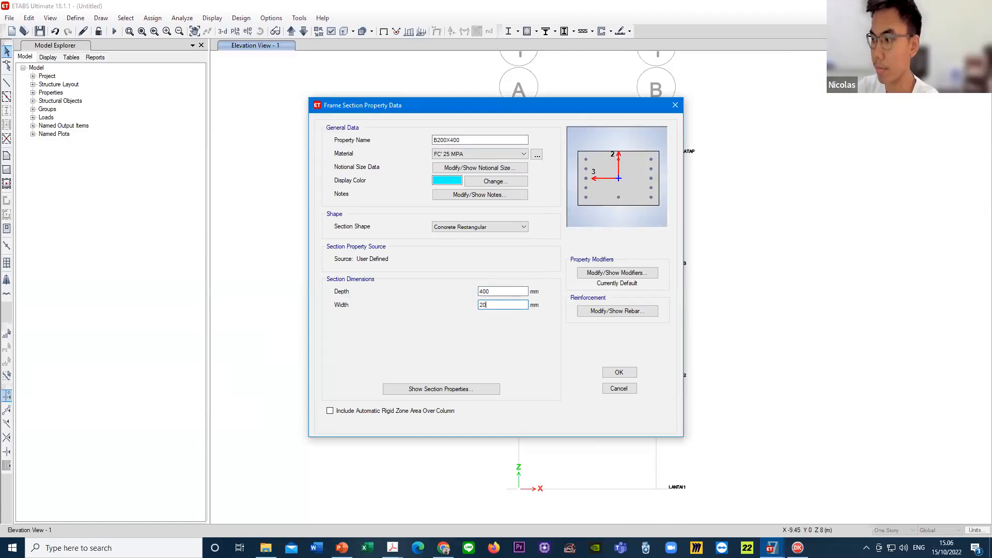
click(495, 296)
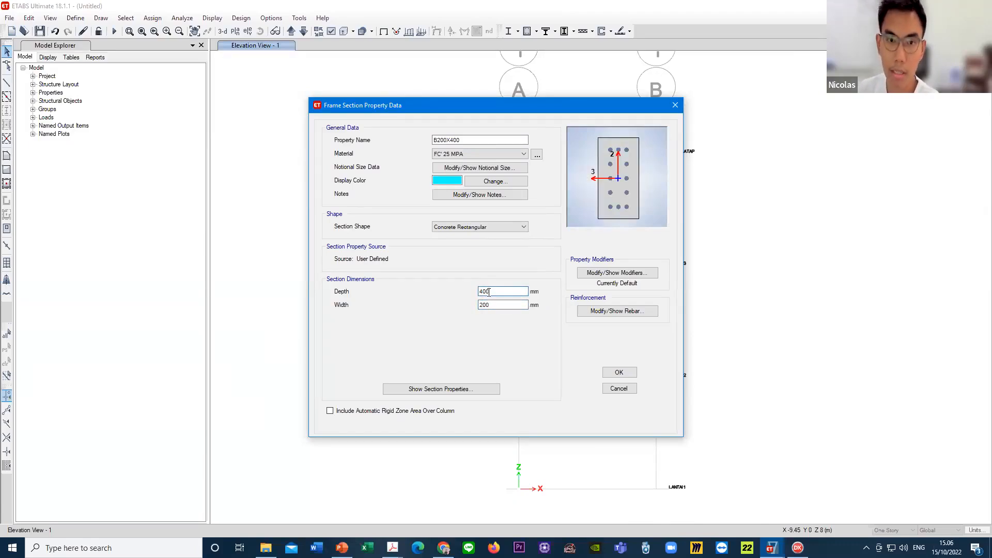
- Set the beam section's stiffness modifier for moment of inertia about the 3 axis to 0.35*2 (0.7) and accept the modifiers
click(620, 275)
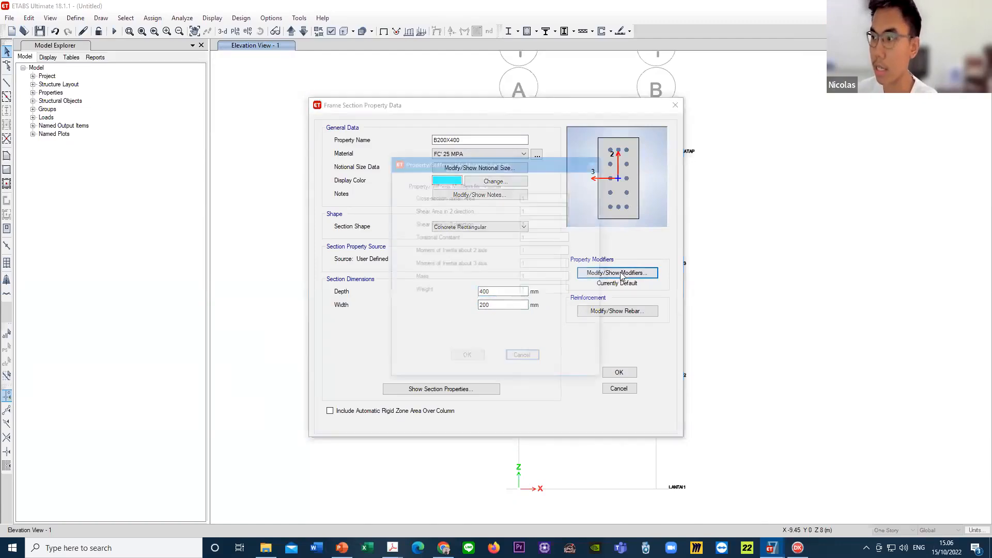
click(538, 265)
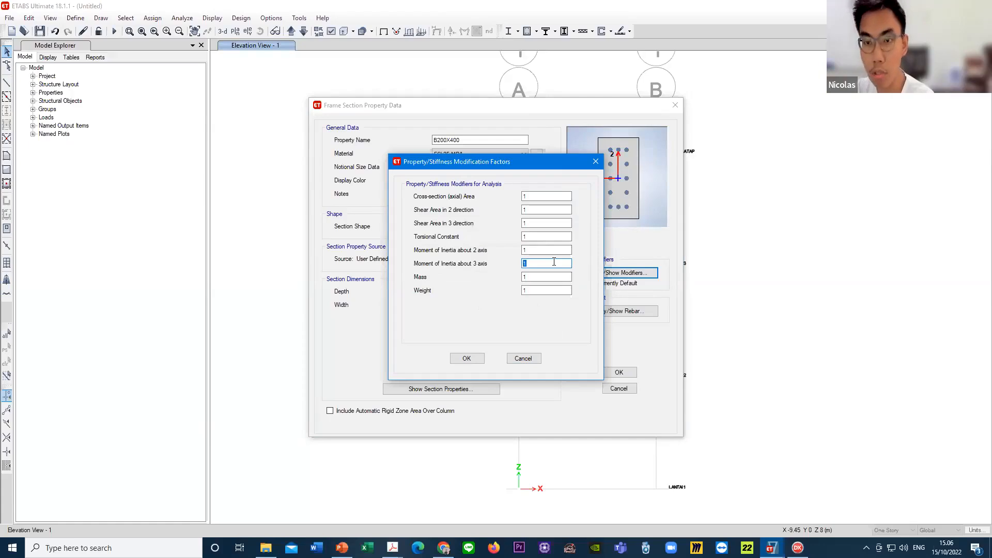
text(0.7)
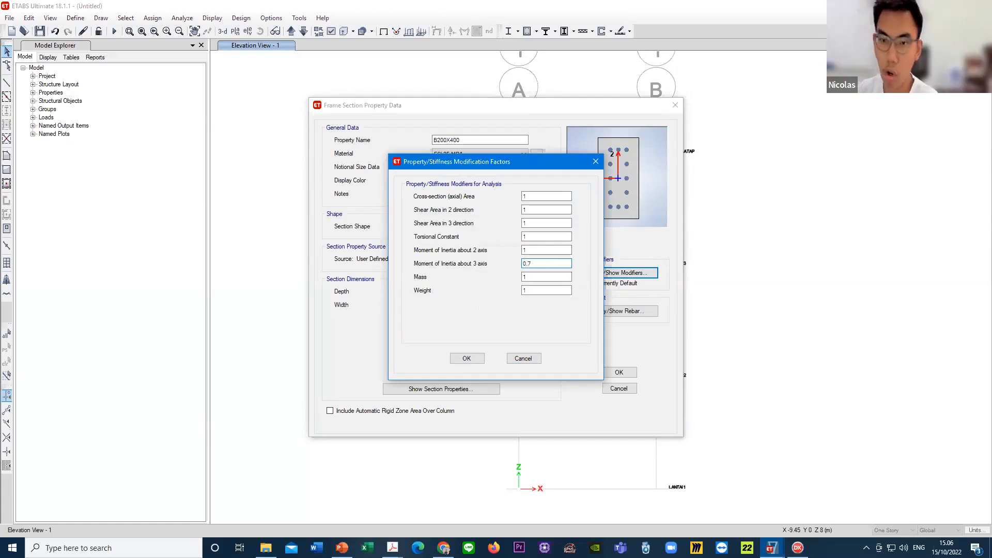
drag(555, 266, 514, 266)
text(0.)
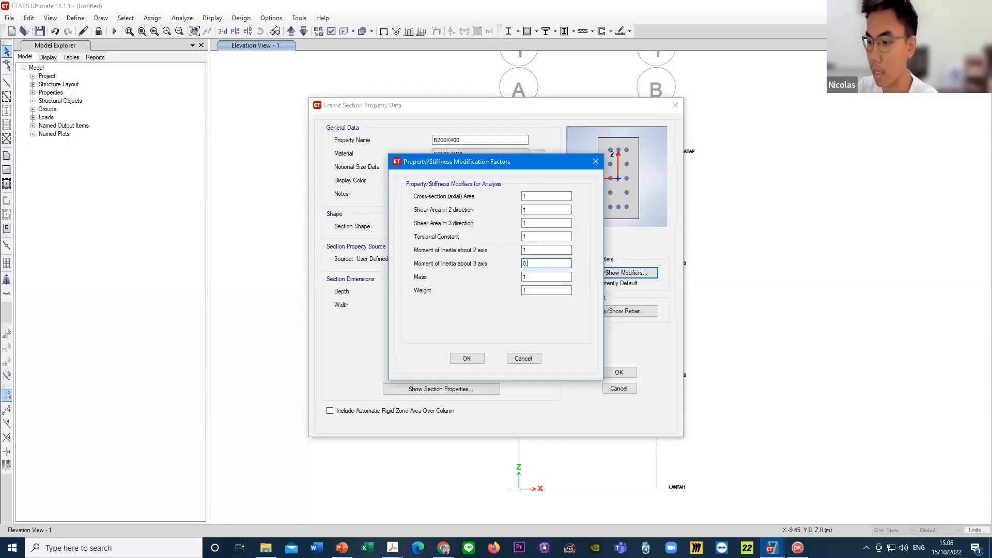
text(35*2)
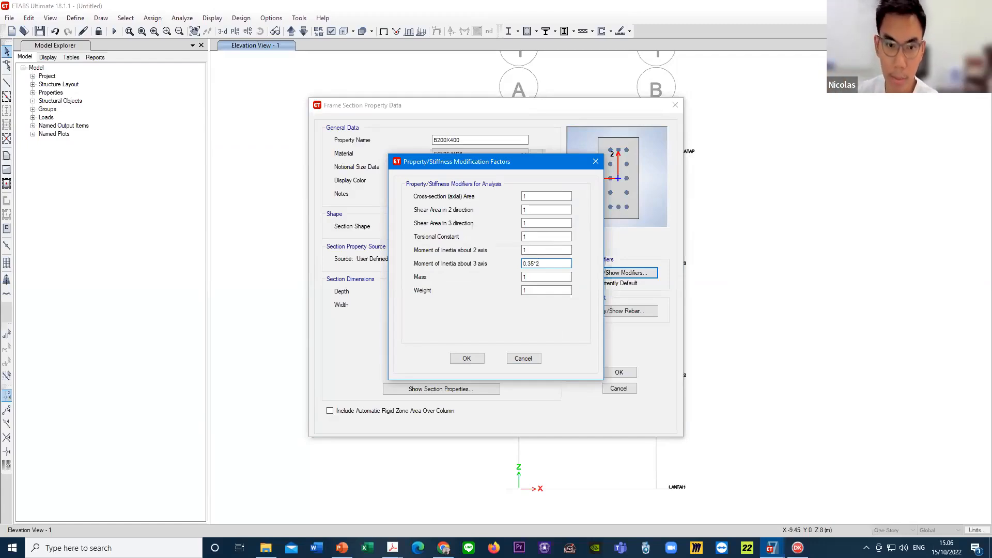
click(539, 280)
click(544, 263)
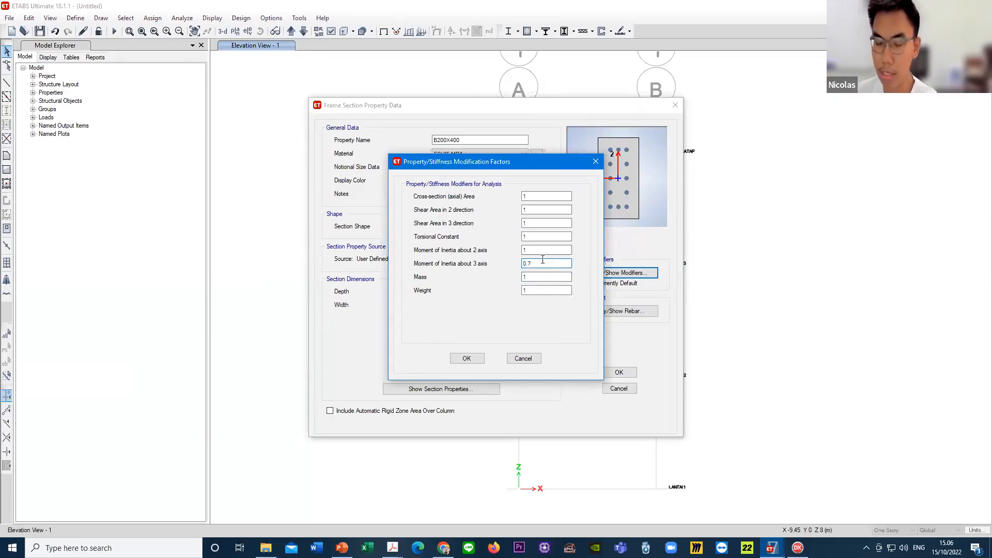
click(474, 360)
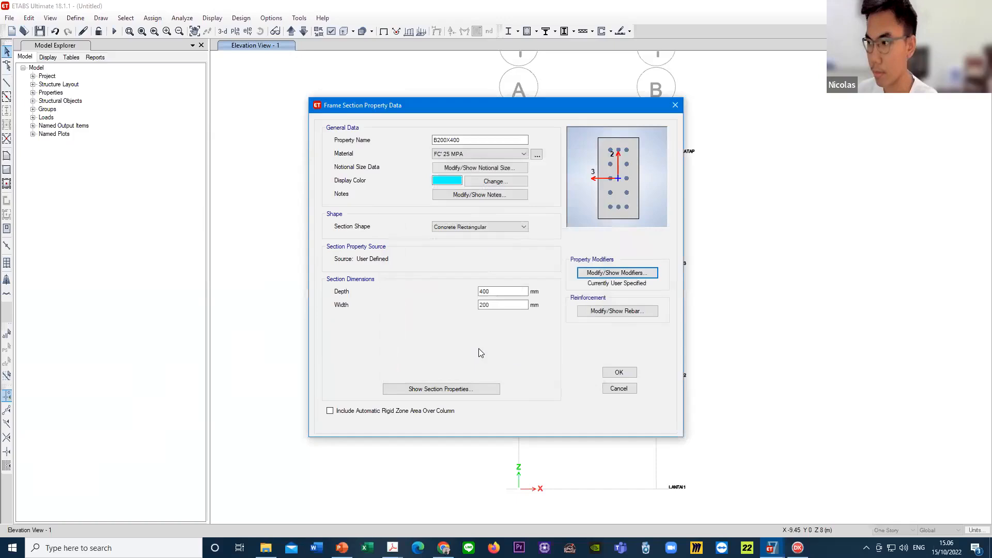
- Set the B200X400 reinforcement to M3 Design Only (Beam) with FY420 MPA for the longitudinal and confinement bars
click(620, 312)
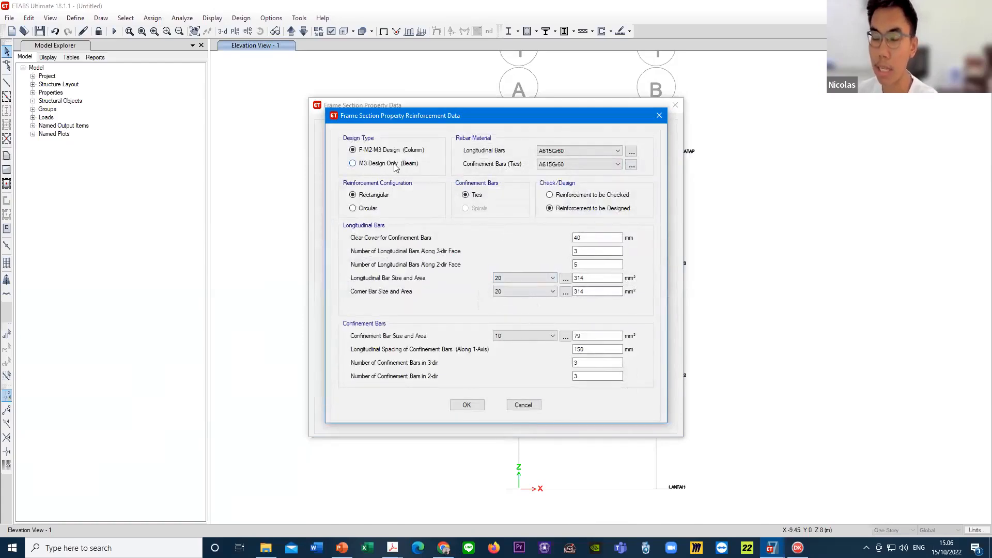
click(366, 165)
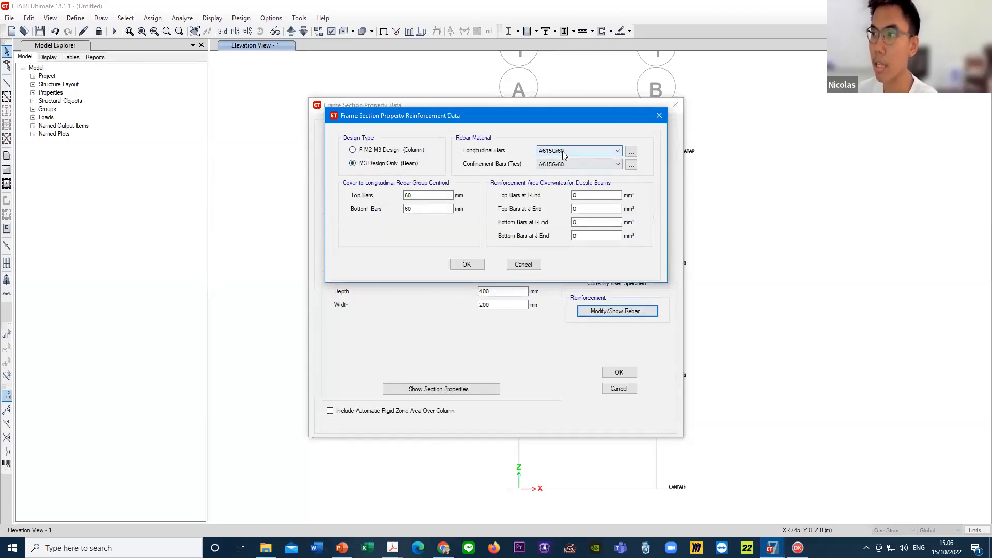
click(600, 151)
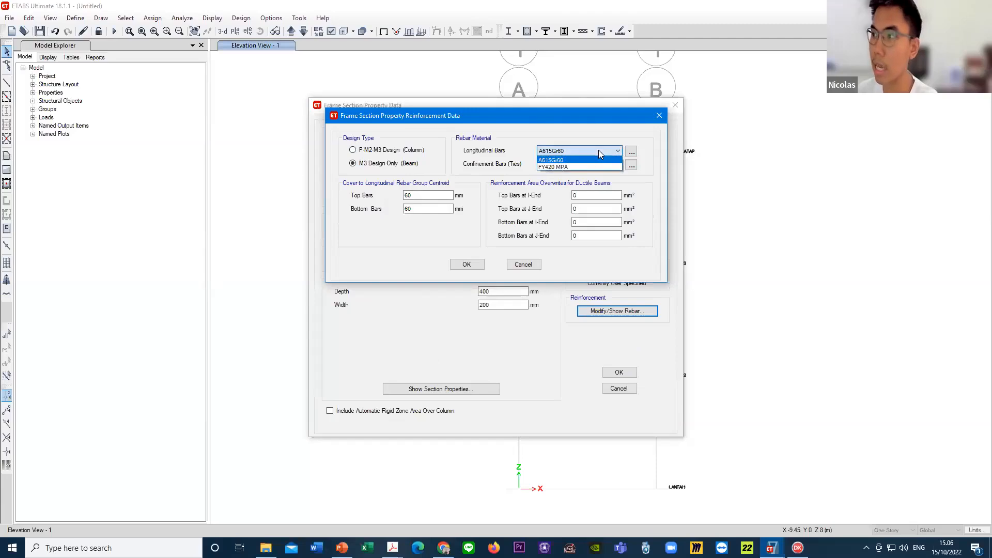
click(571, 166)
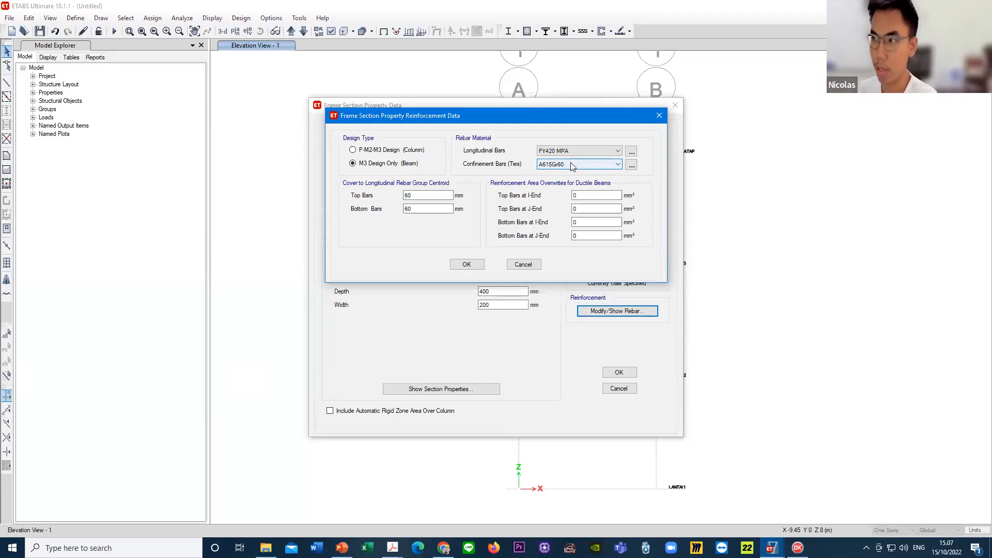
click(570, 162)
click(568, 184)
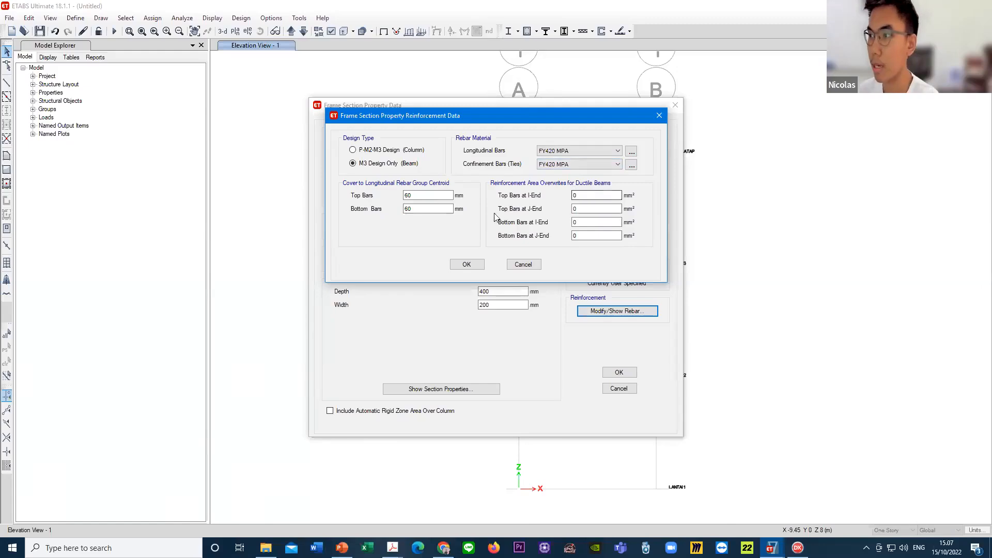
- Set the beam's cover to the longitudinal rebar group centroid to 50 mm for top and bottom bars, and accept the section
click(403, 196)
mouse_move(401, 197)
mouse_down()
mouse_move(417, 196)
mouse_move(403, 196)
mouse_up()
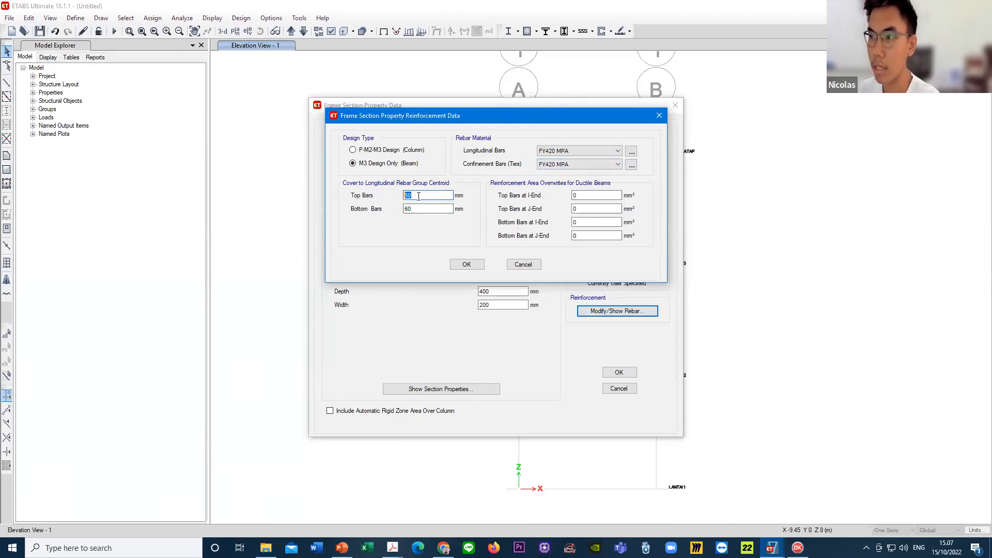
click(419, 196)
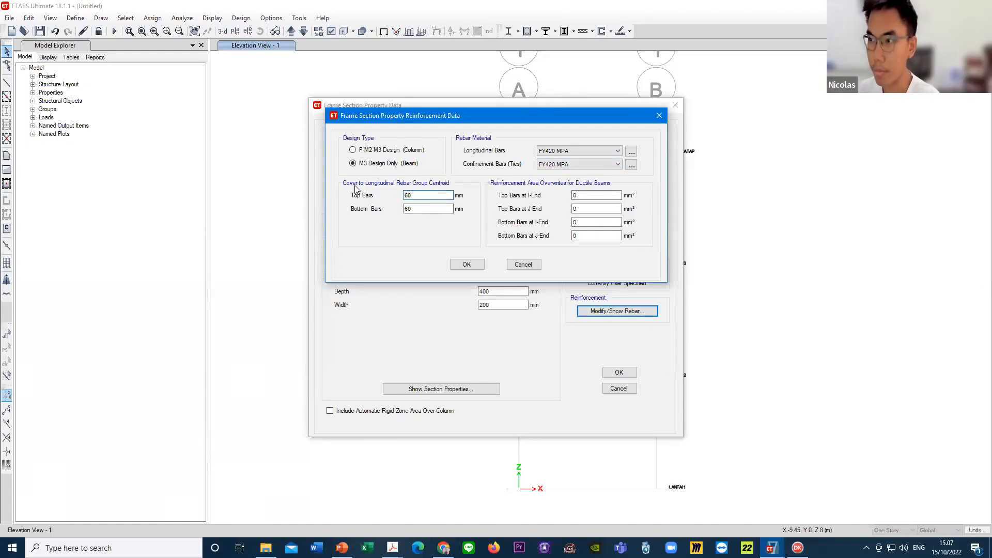
drag(415, 196, 401, 194)
double_click(425, 193)
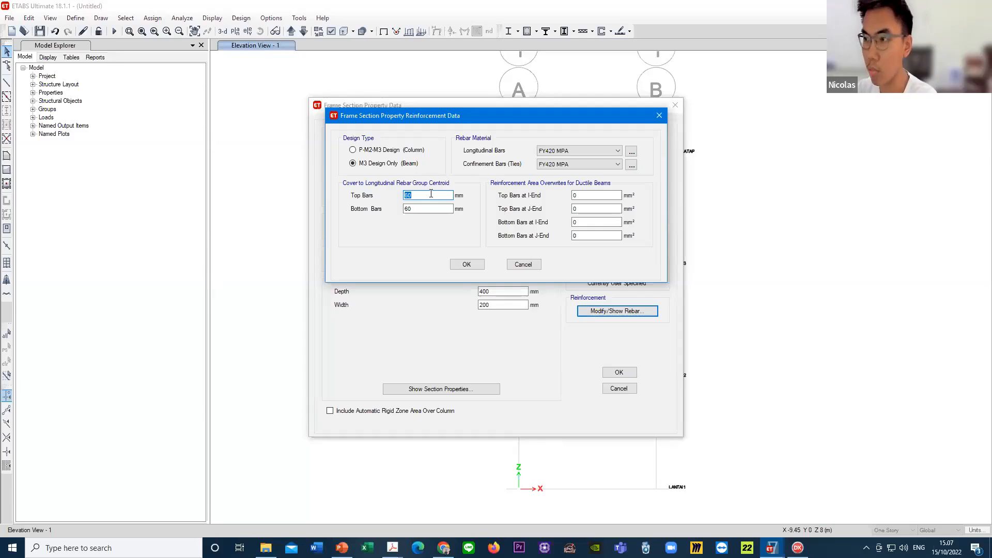
text(50)
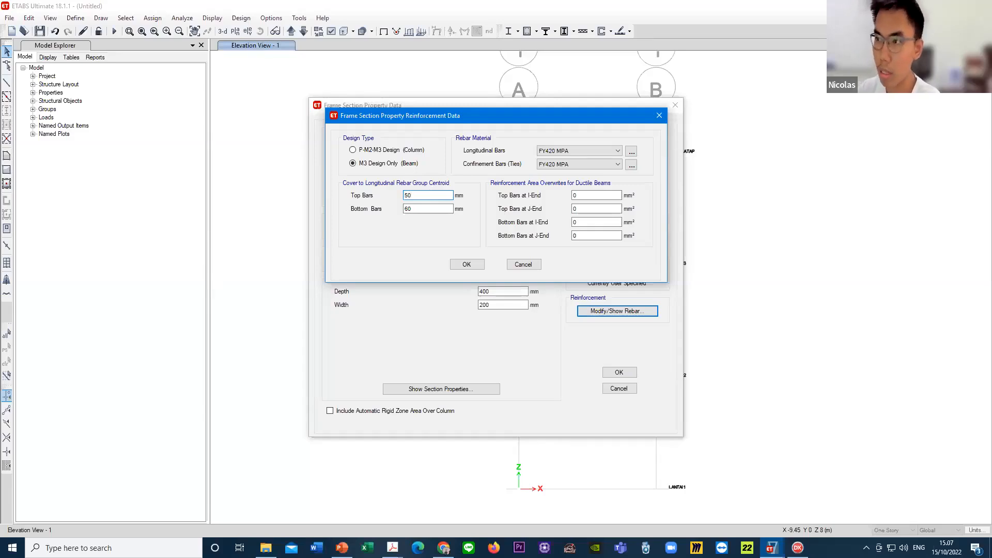
key(Tab)
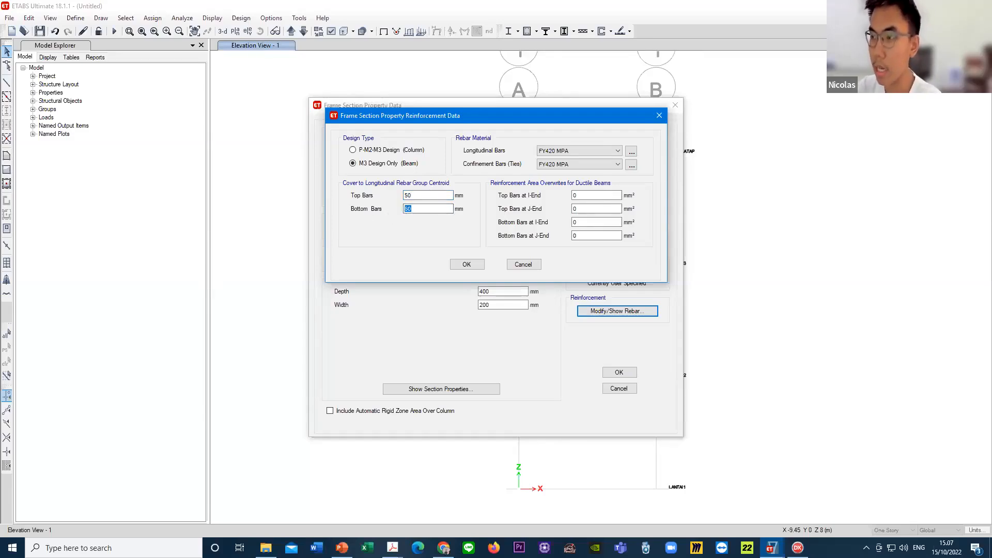
text(50)
drag(430, 196, 391, 200)
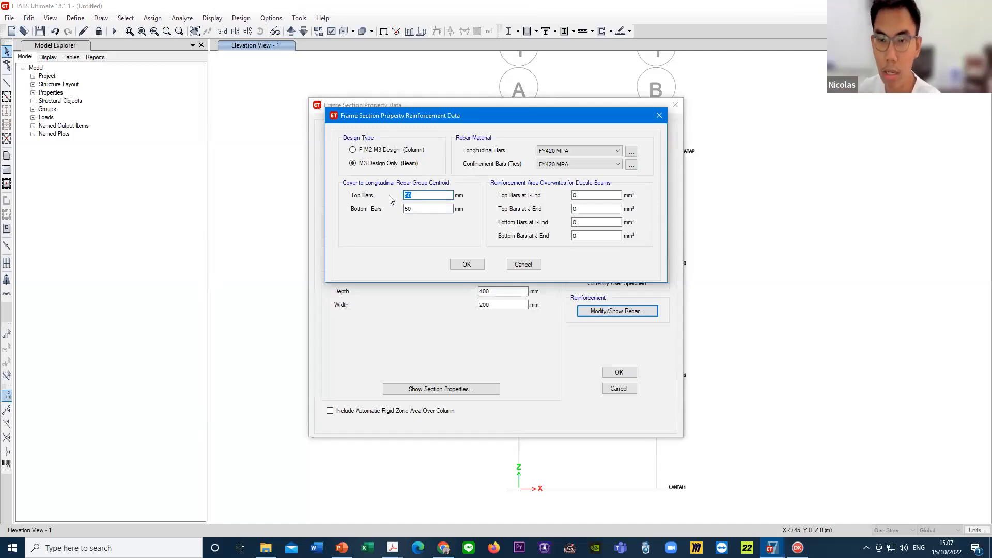
click(421, 195)
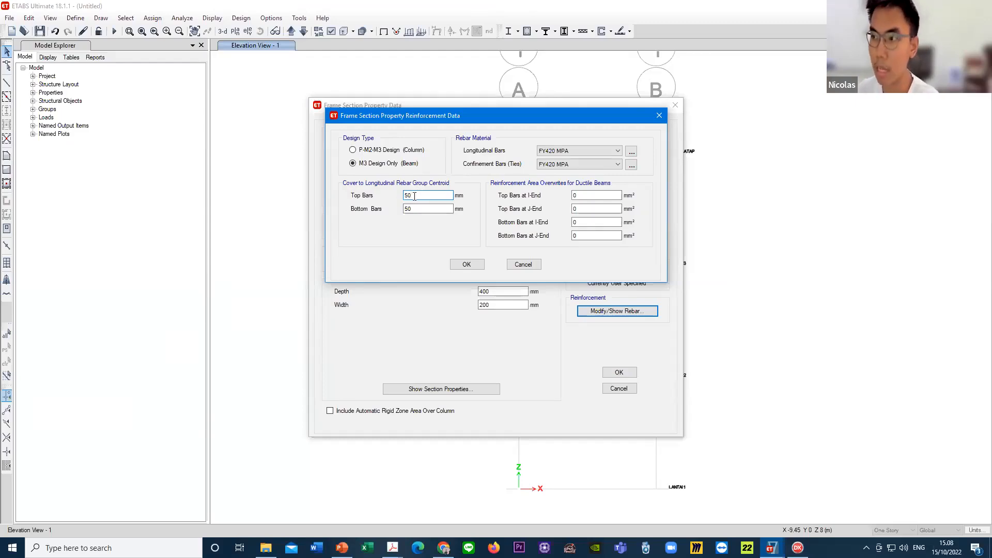
double_click(405, 194)
click(432, 207)
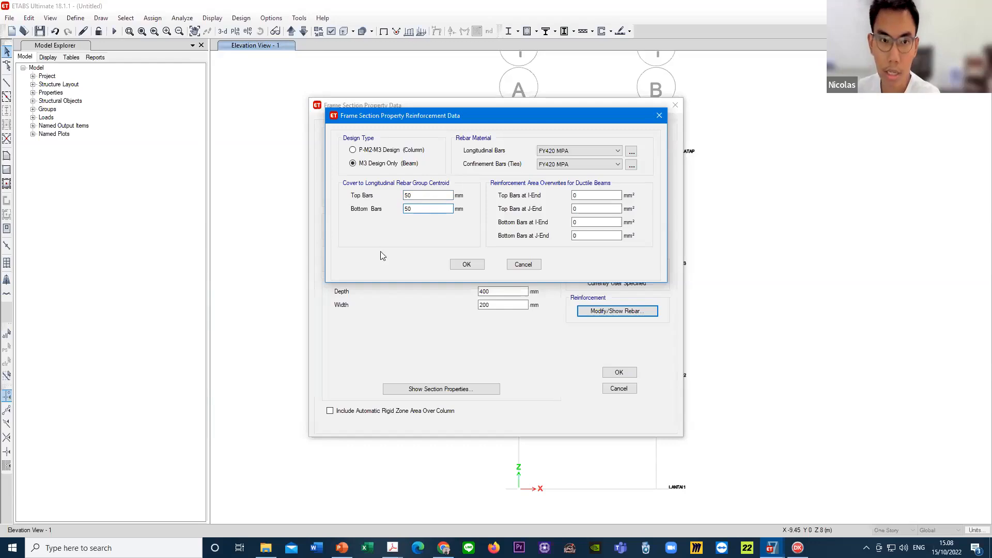
click(468, 264)
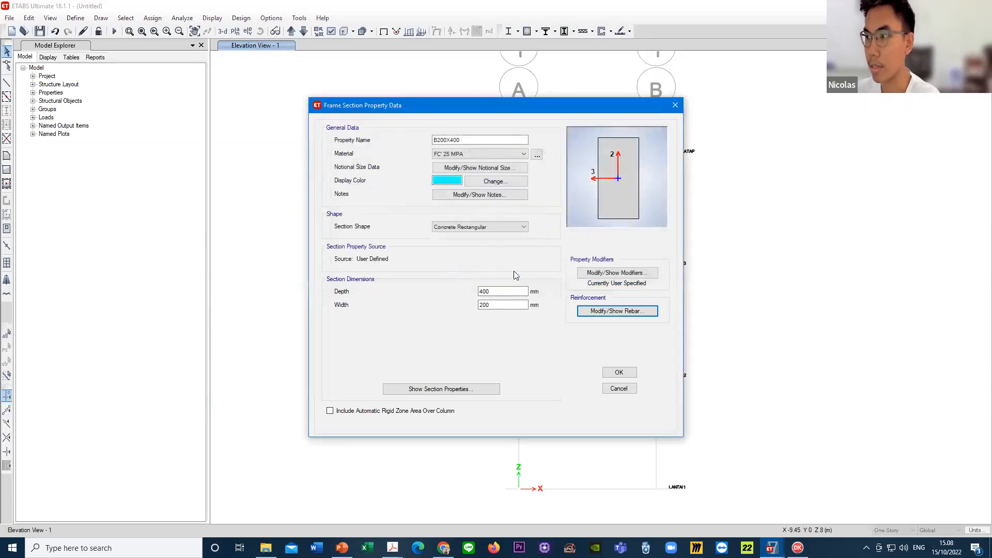
click(622, 374)
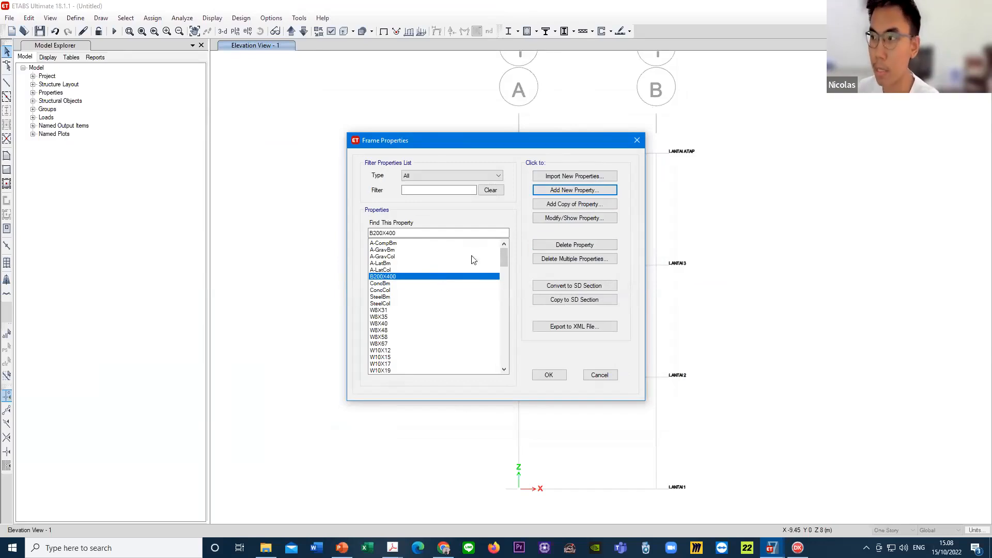
- Add a copy of the B200X400 frame property and name it C300X500
click(387, 279)
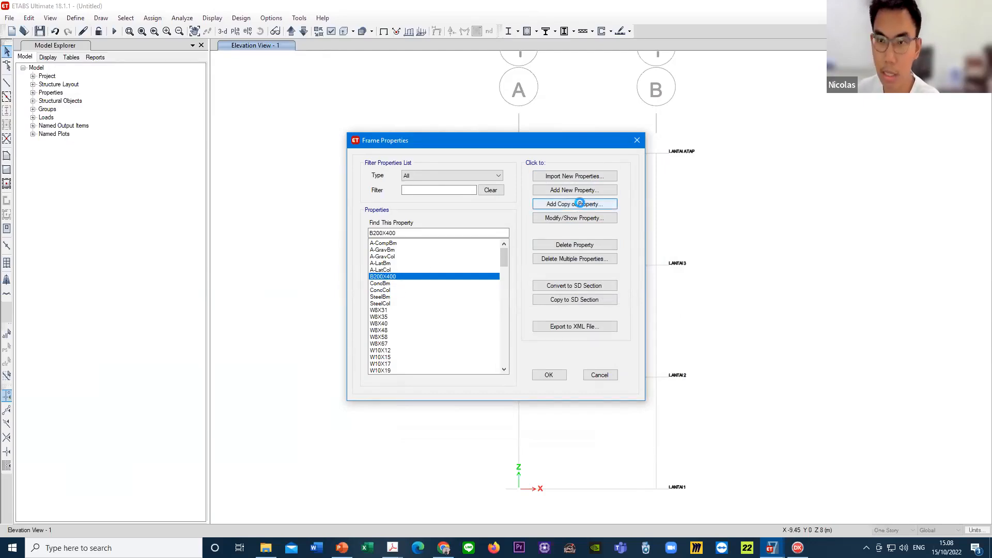
click(578, 204)
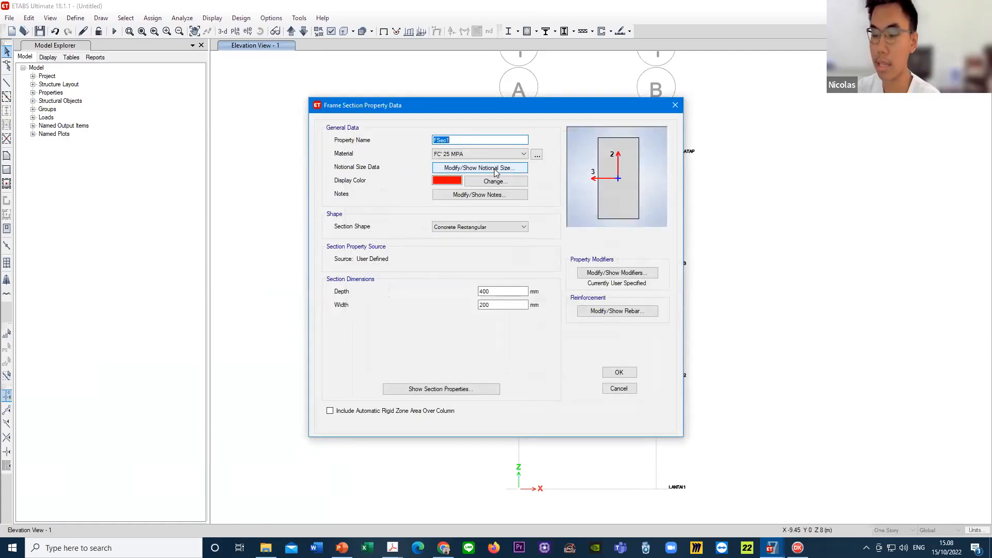
text(C)
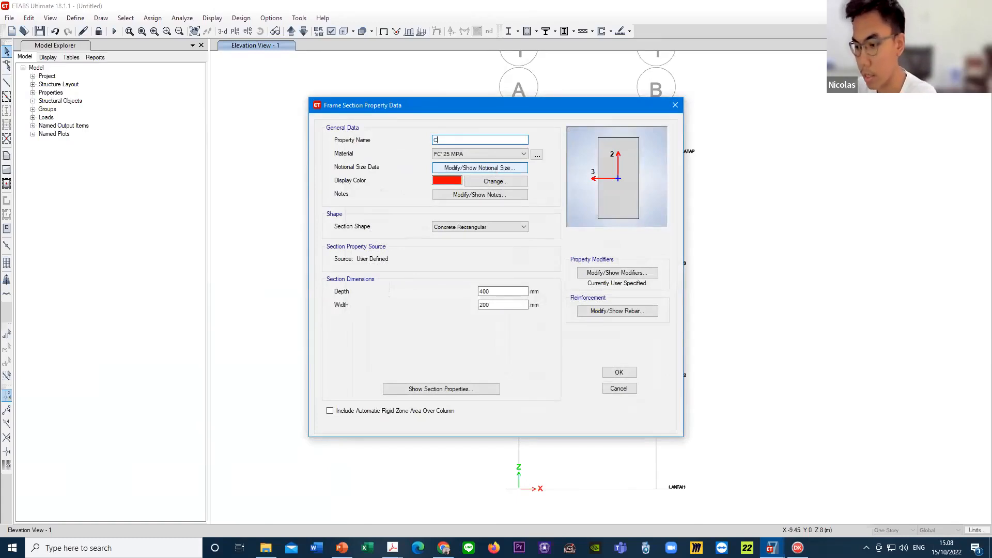
text(300X500)
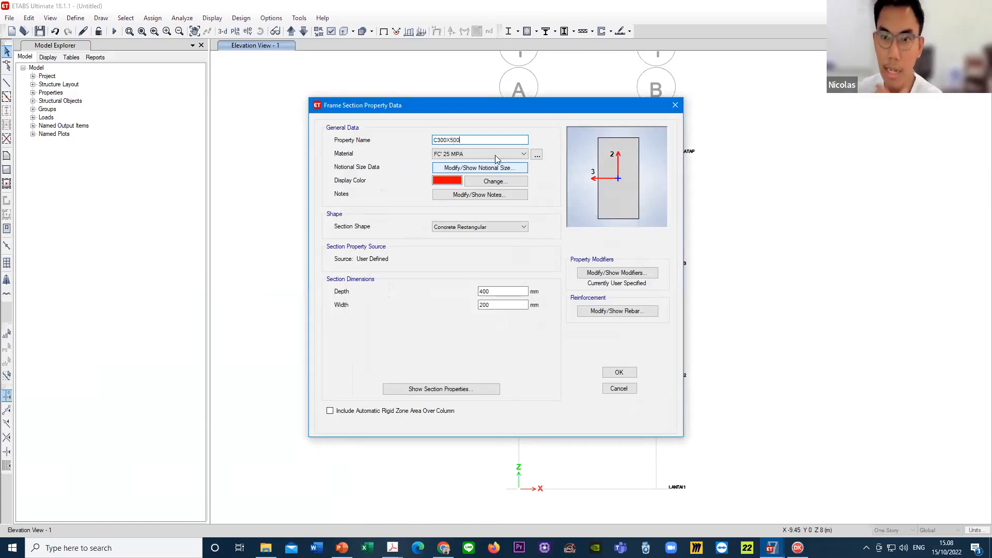
double_click(457, 140)
click(458, 140)
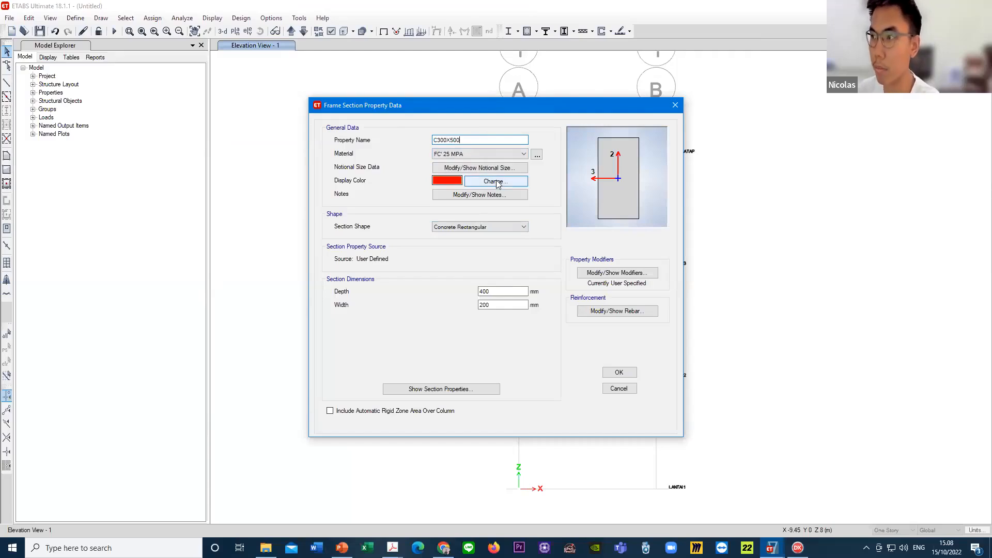
- Set the C300X500 section's depth to 500 mm and its width to 300 mm
double_click(500, 292)
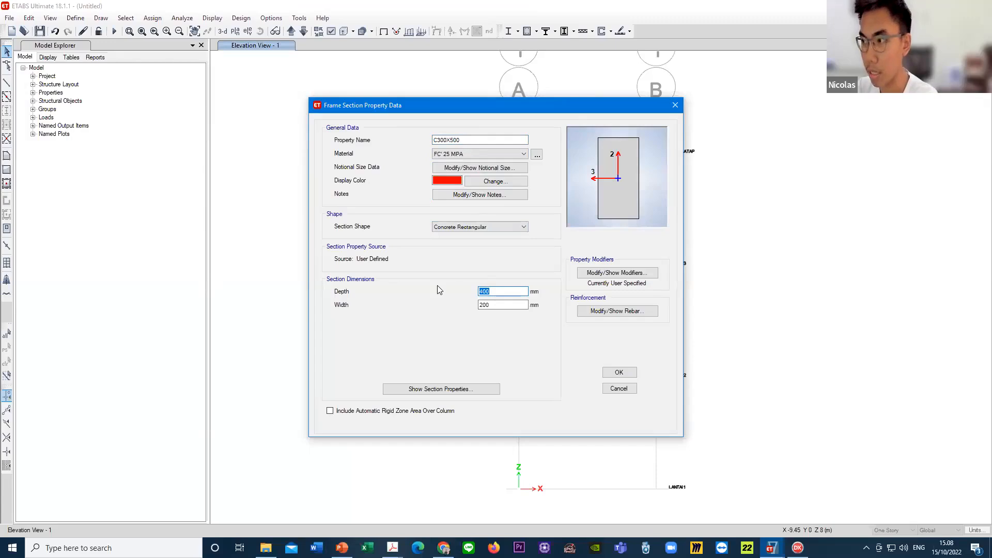
text(500)
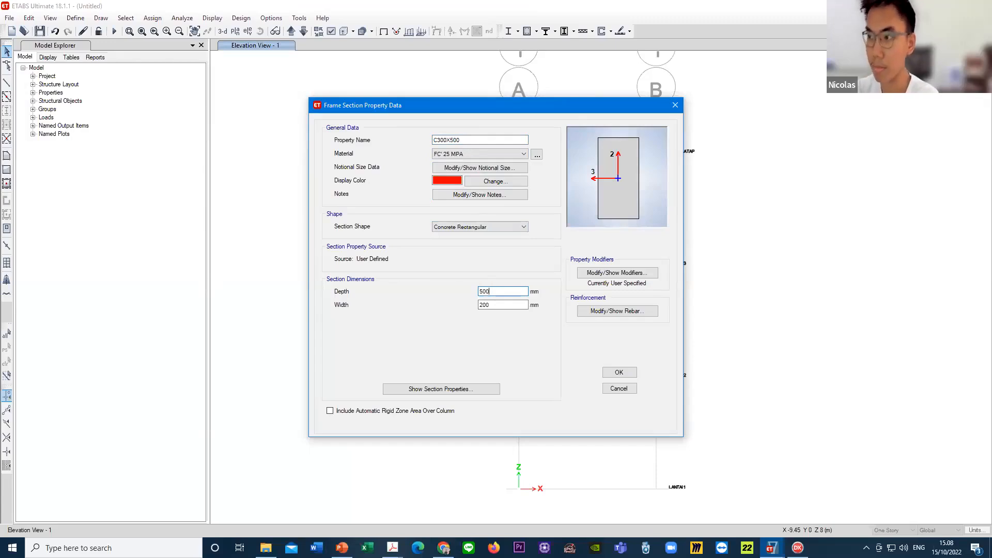
key(Tab)
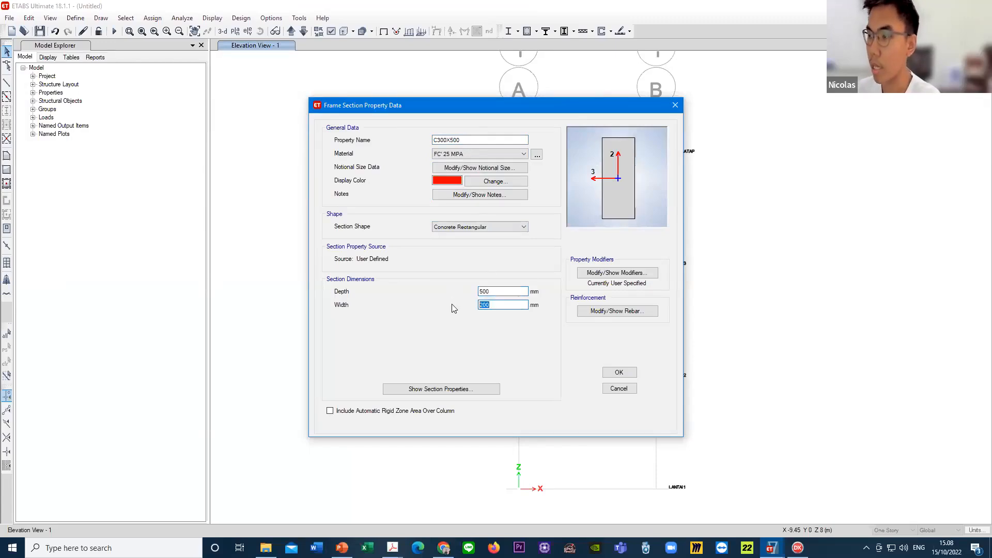
text(300)
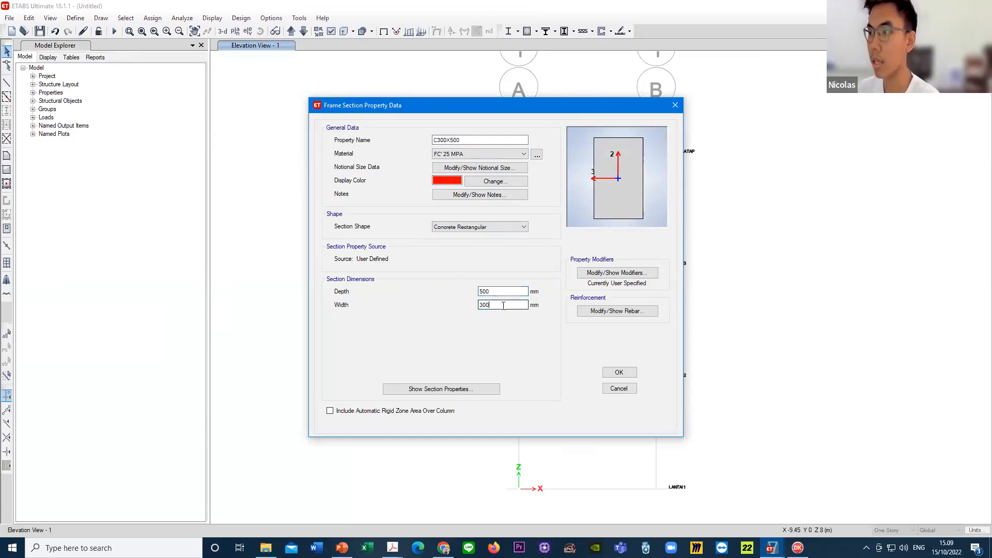
- Check the inertia modification factor slide in PowerPoint and, back in ETABS, set C300X500's moment of inertia modifier about the 2 axis to 0.7
click(651, 275)
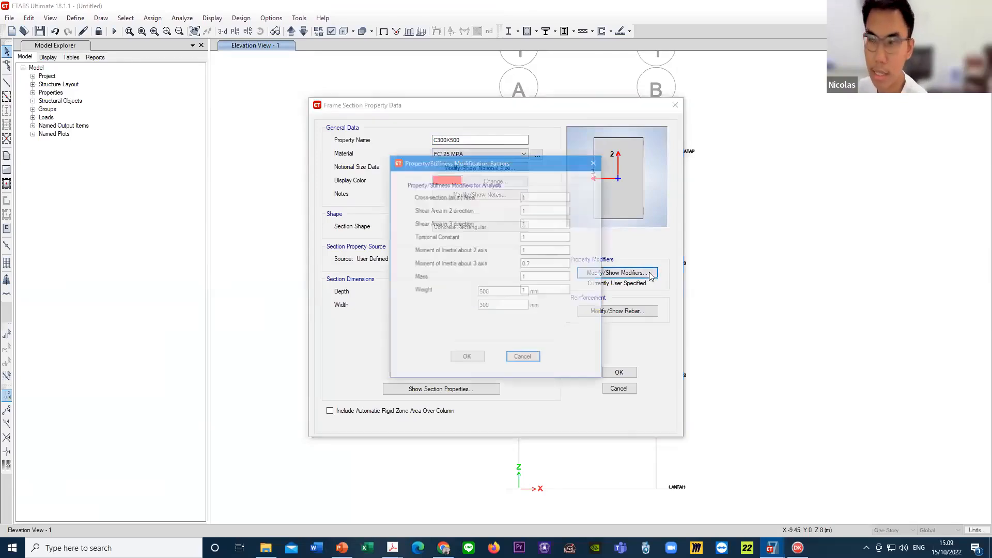
double_click(558, 251)
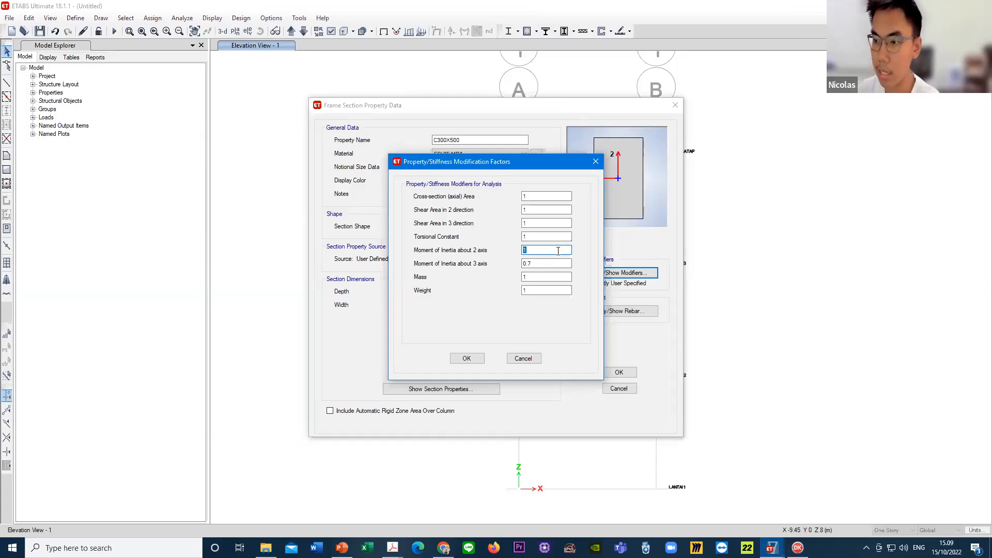
key(alt+Tab)
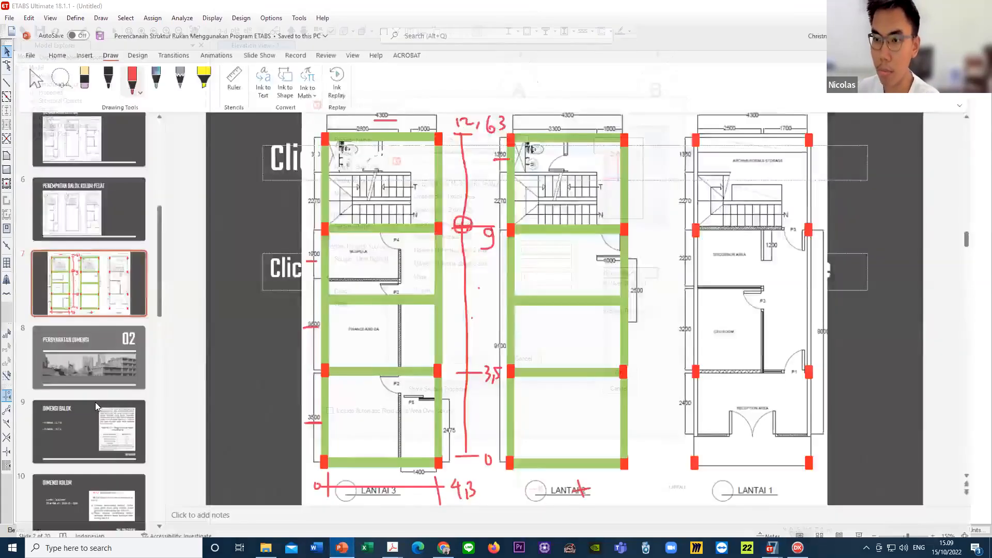
scroll(87, 398, down, 10)
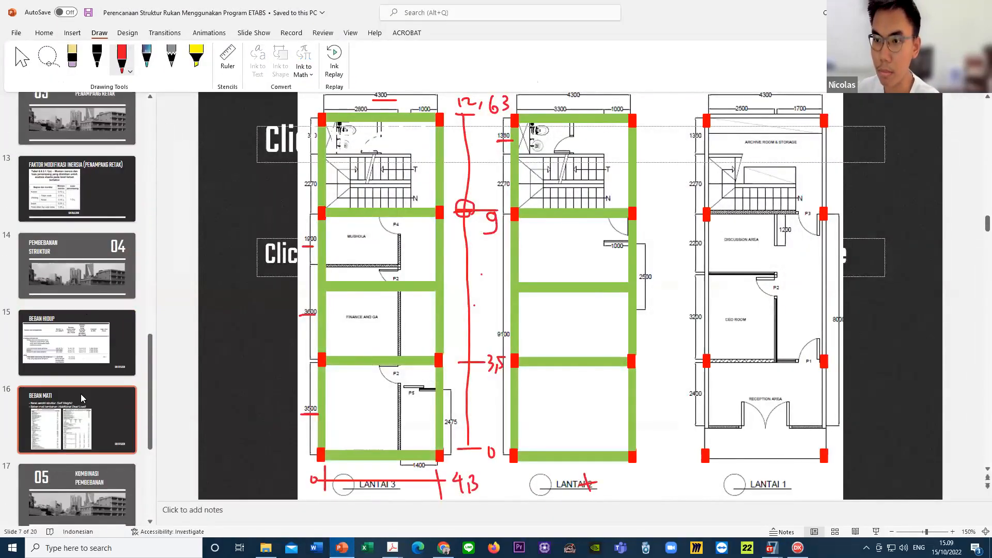
click(77, 191)
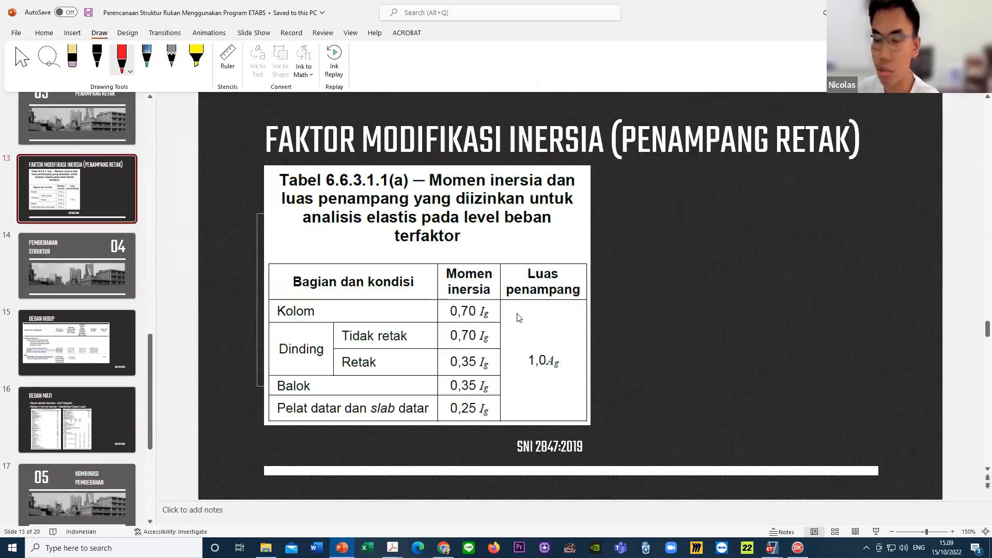
click(771, 547)
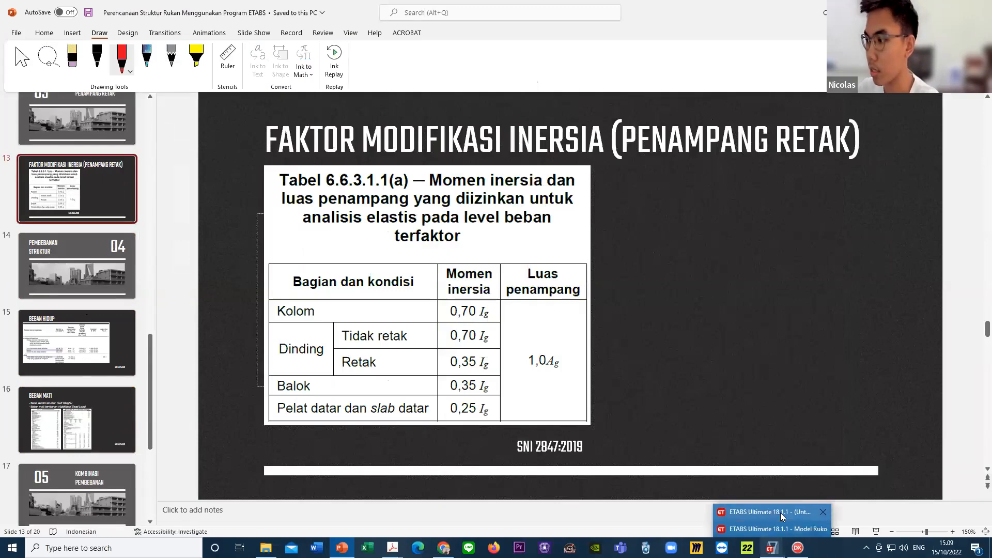
click(782, 516)
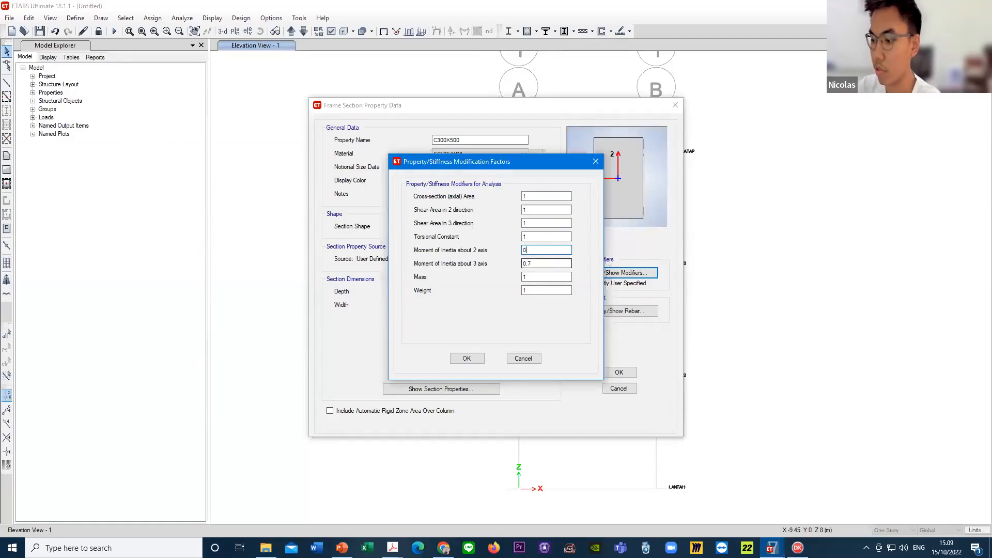
double_click(540, 263)
click(540, 263)
click(540, 250)
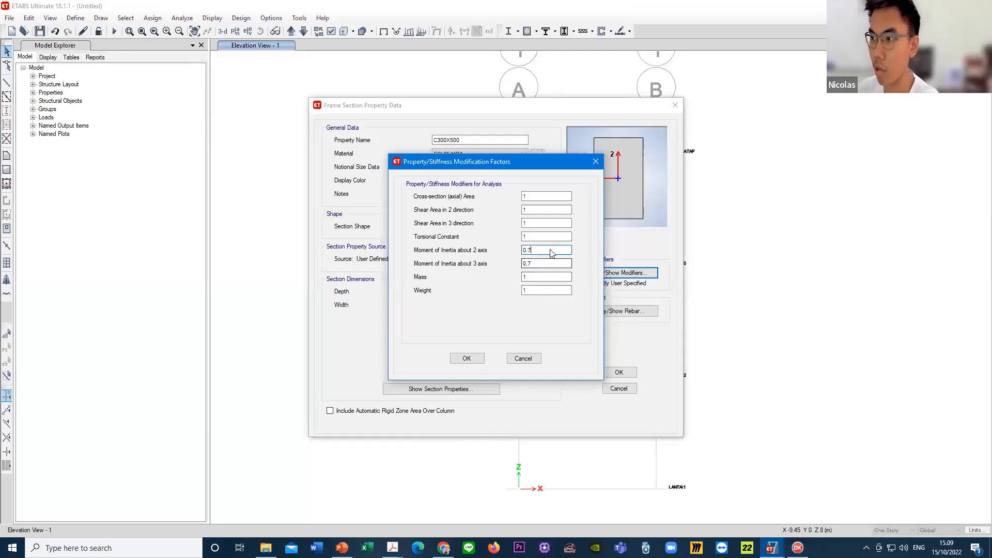
click(544, 264)
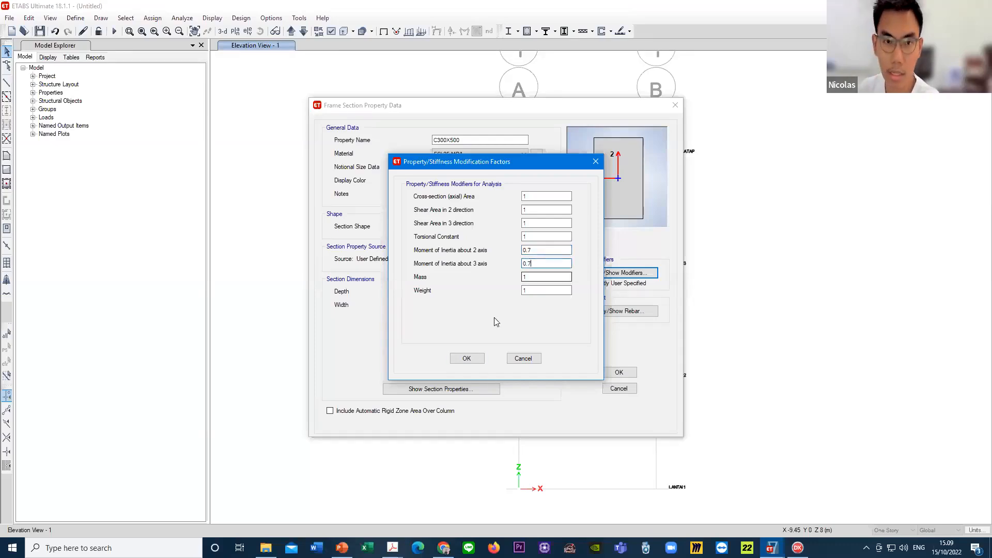
click(468, 358)
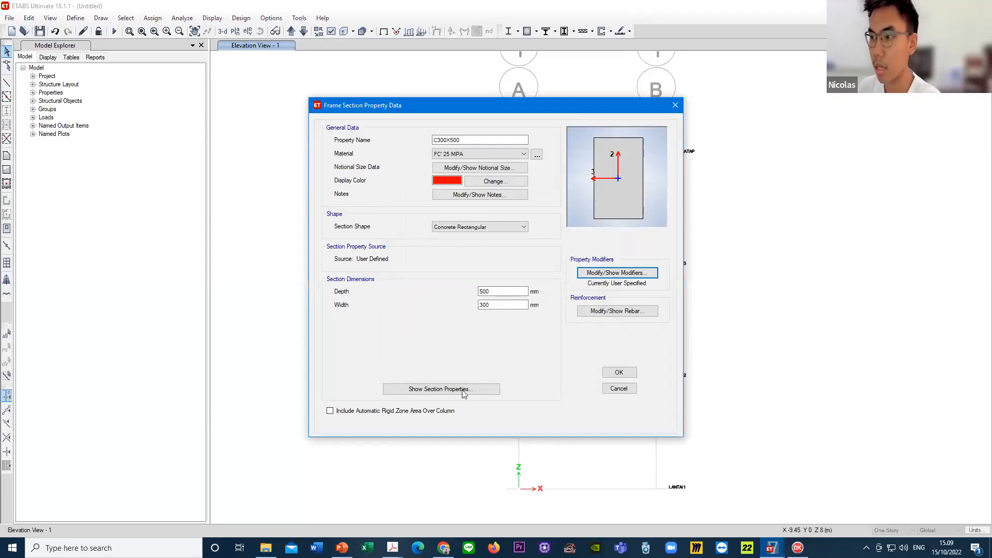
- Set C300X500's reinforcement to P-M2-M3 column design, keeping 40 mm clear cover and 3 longitudinal bars along the 3-dir face
click(644, 311)
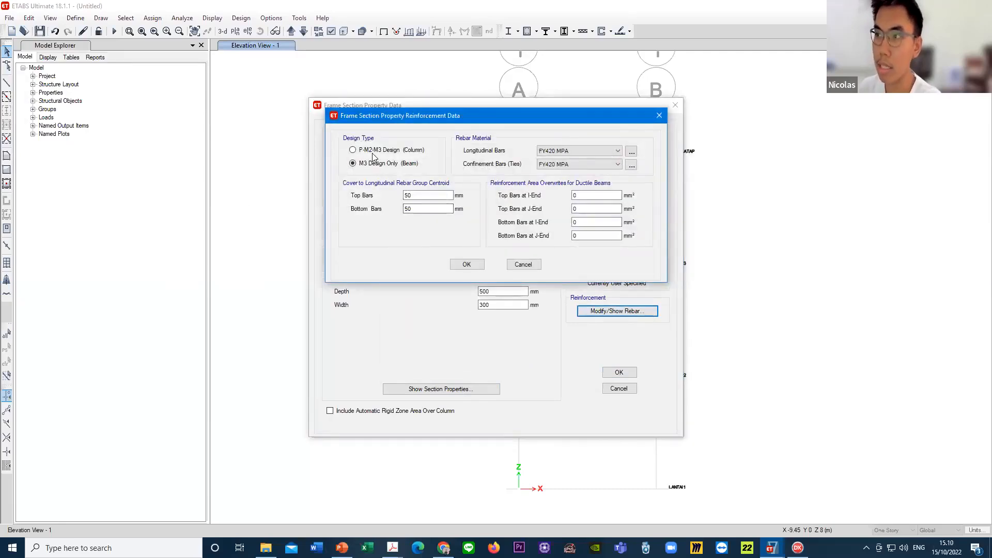
click(374, 151)
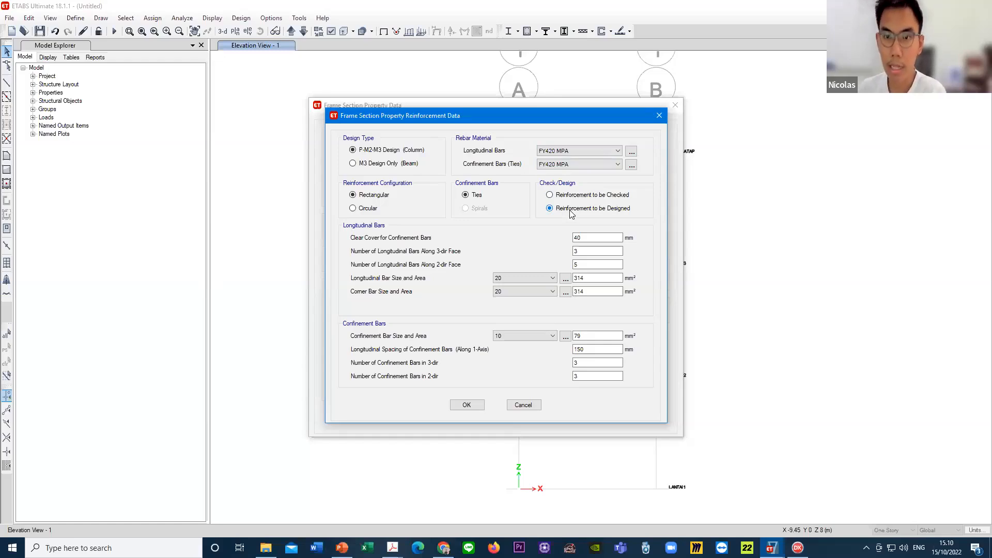
click(589, 236)
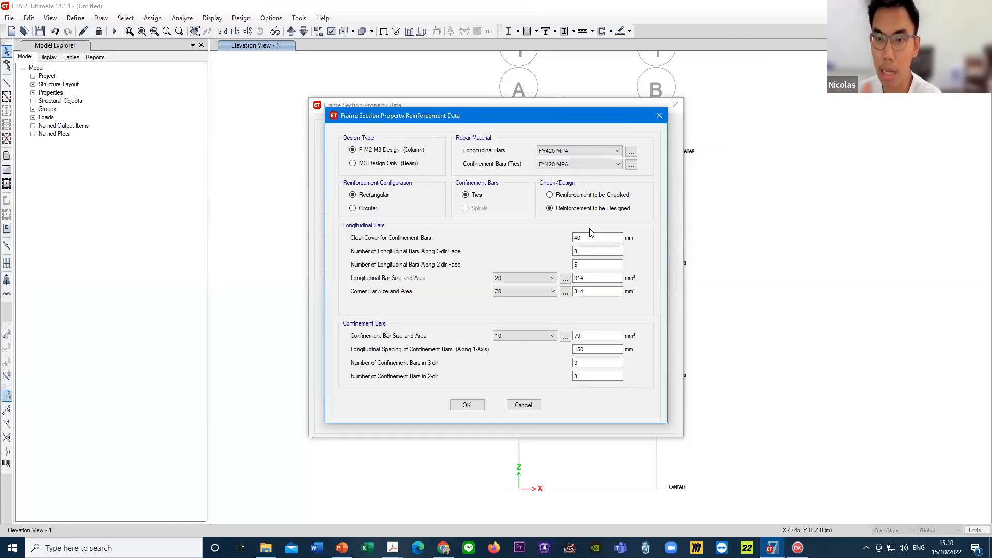
click(591, 237)
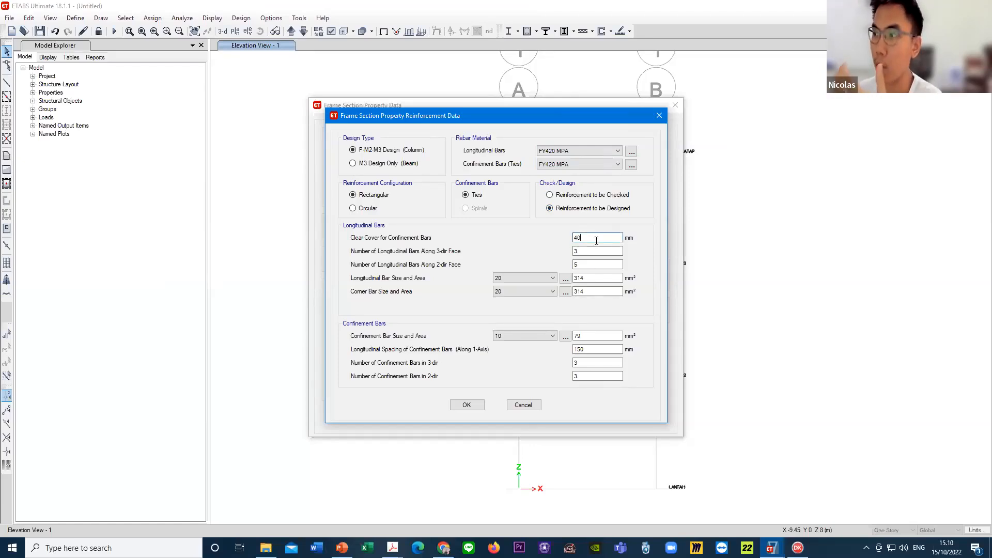
key(Tab)
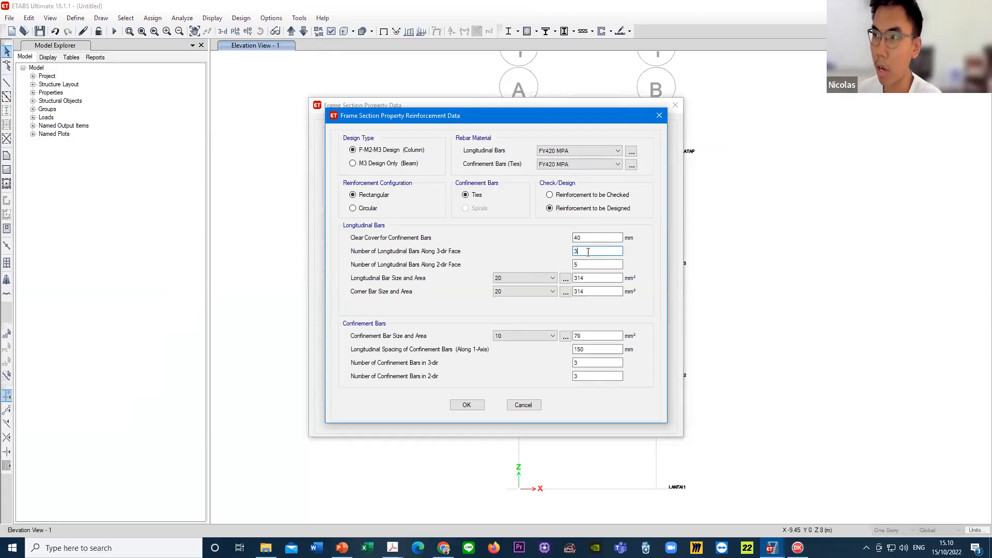
key(BackSpace)
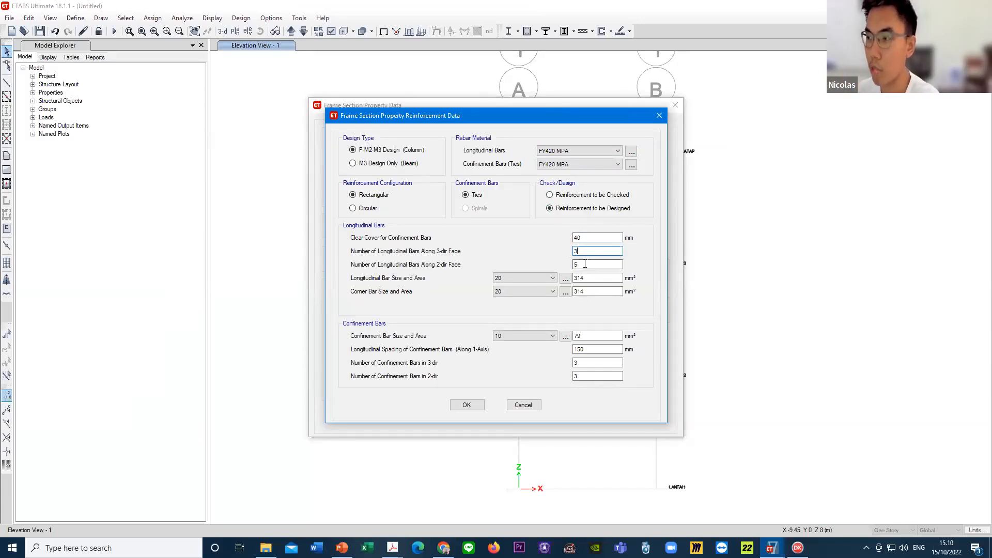
text(3)
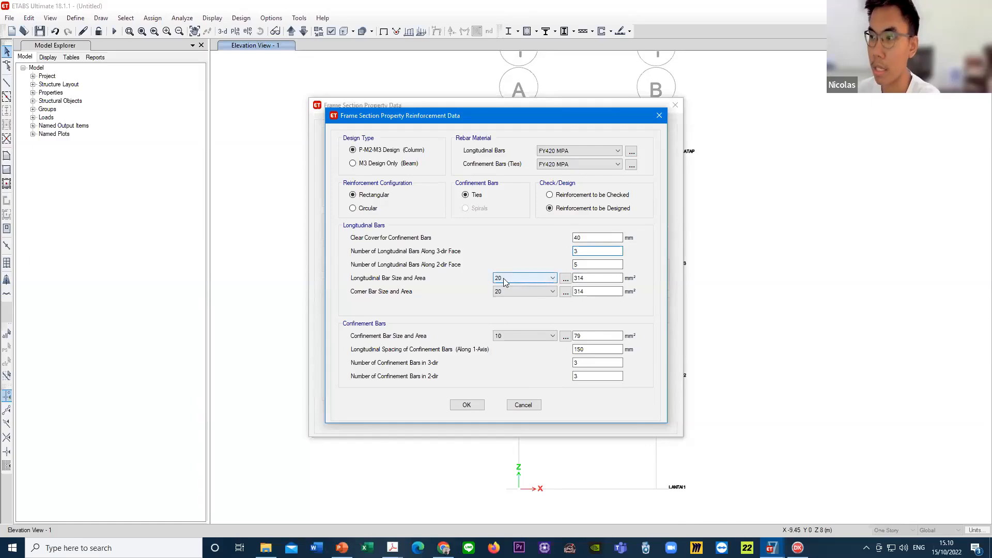
- Set the column reinforcement to be designed rather than checked, and accept the rebar data and the C300X500 section
click(600, 237)
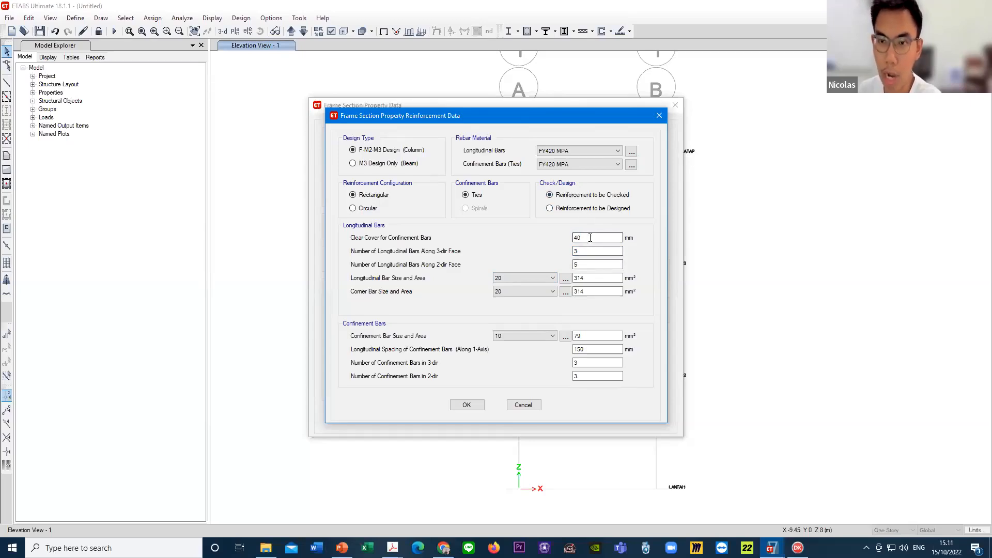
click(550, 209)
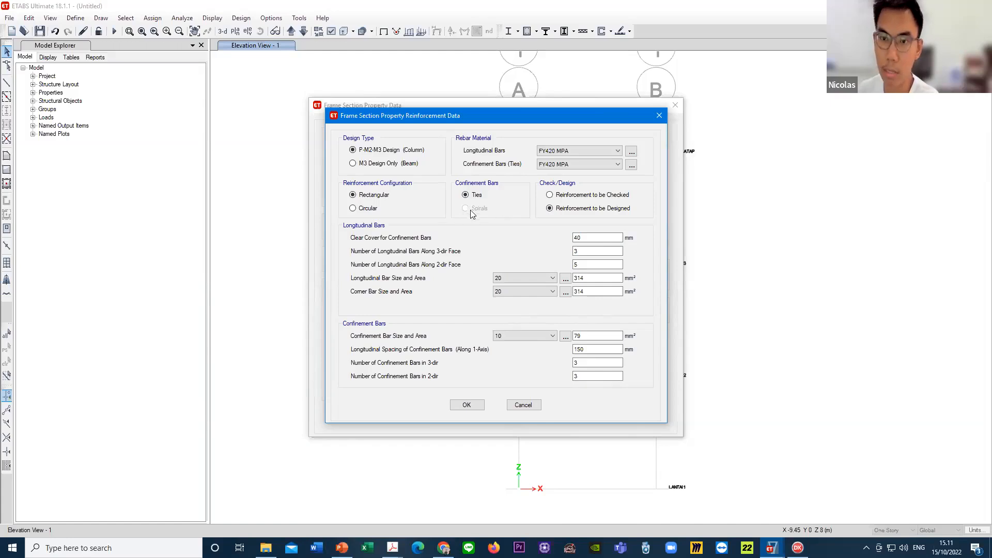
click(466, 406)
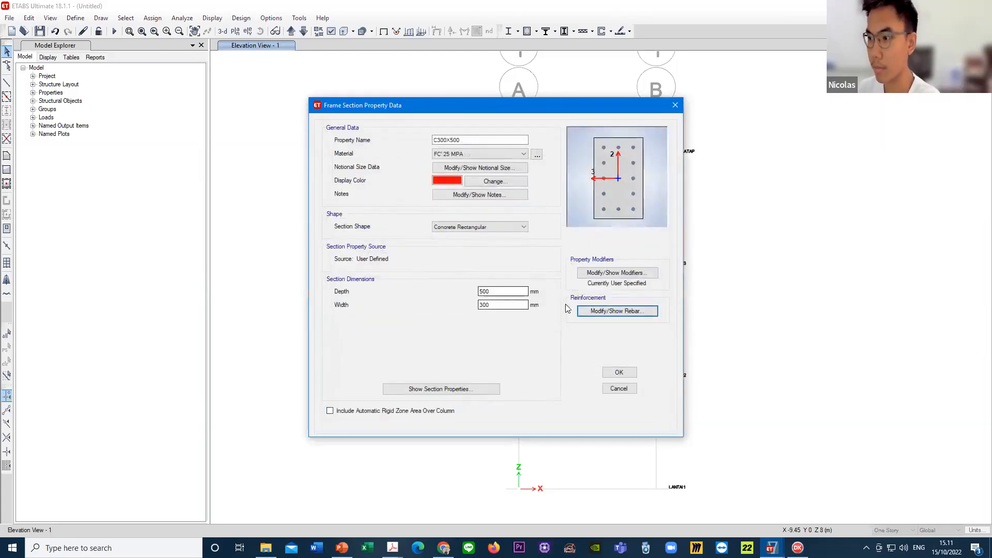
click(623, 374)
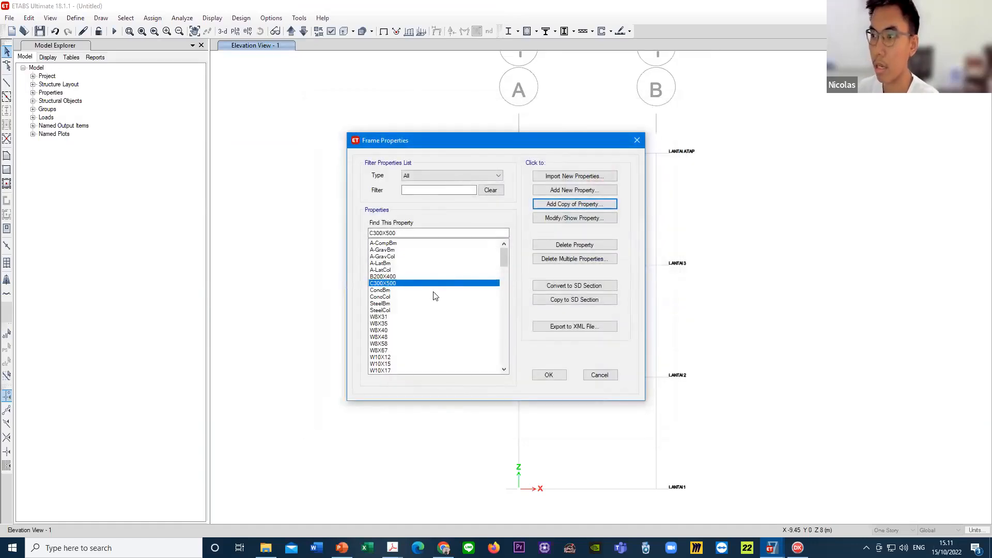
click(395, 284)
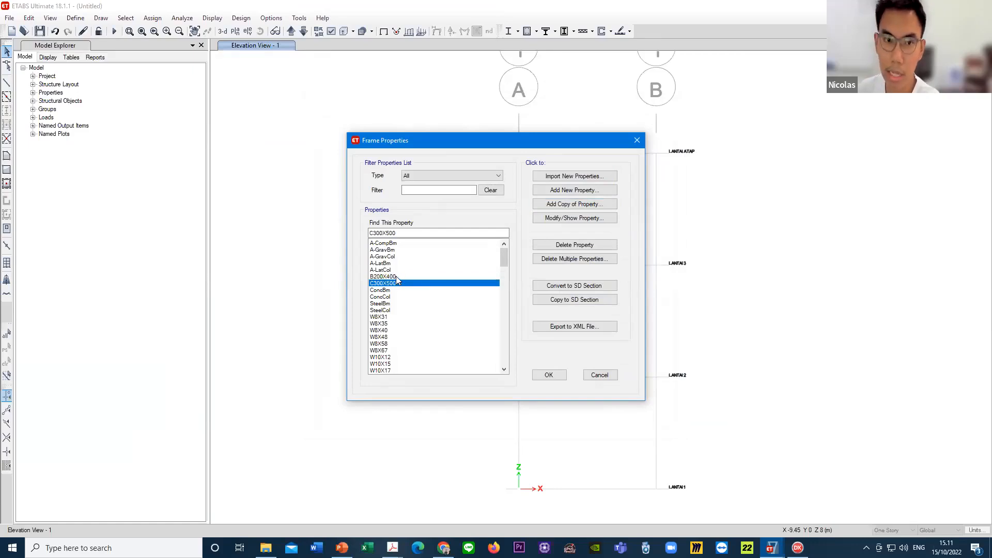
click(396, 276)
click(397, 283)
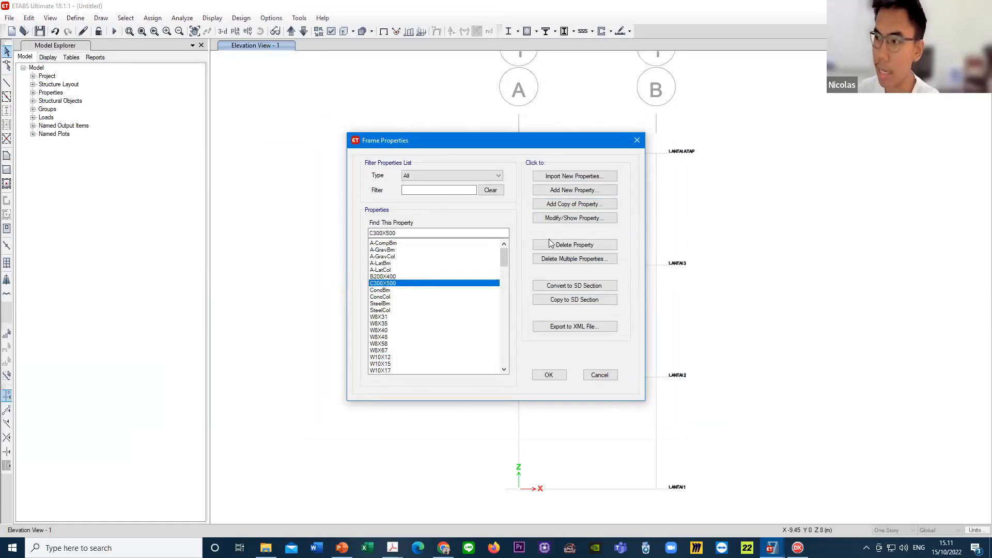
- Delete the frame sections A-CompBm, A-GravBm, A-GravCol, A-LatBm and A-LatCol together
click(571, 258)
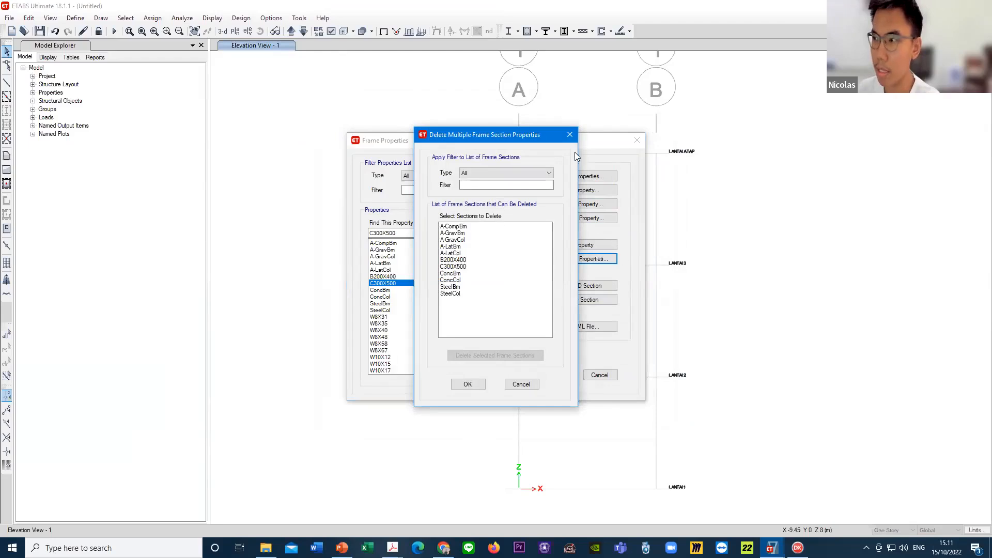
click(569, 135)
click(581, 258)
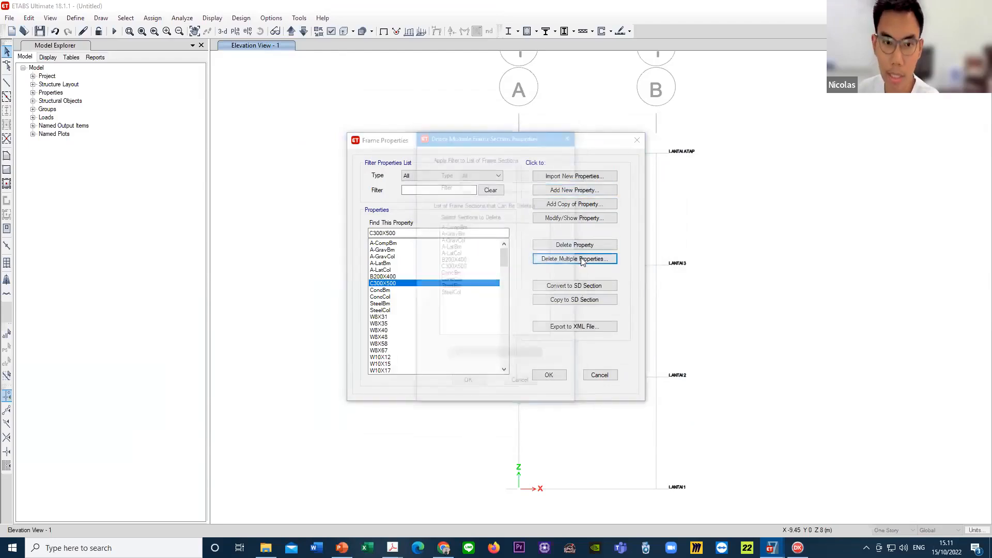
click(453, 226)
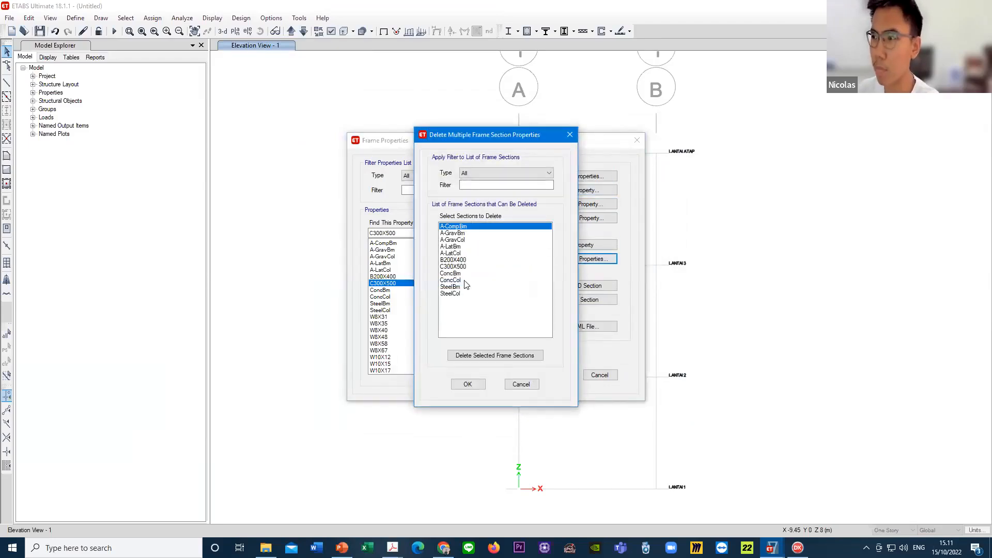
shift+click(464, 293)
click(464, 253)
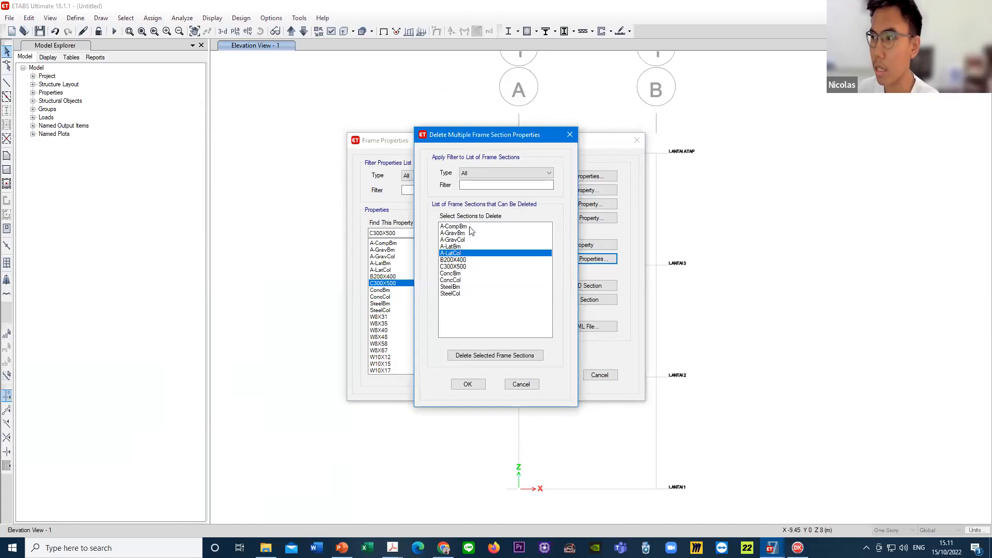
shift+click(471, 226)
click(474, 239)
drag(466, 227, 465, 253)
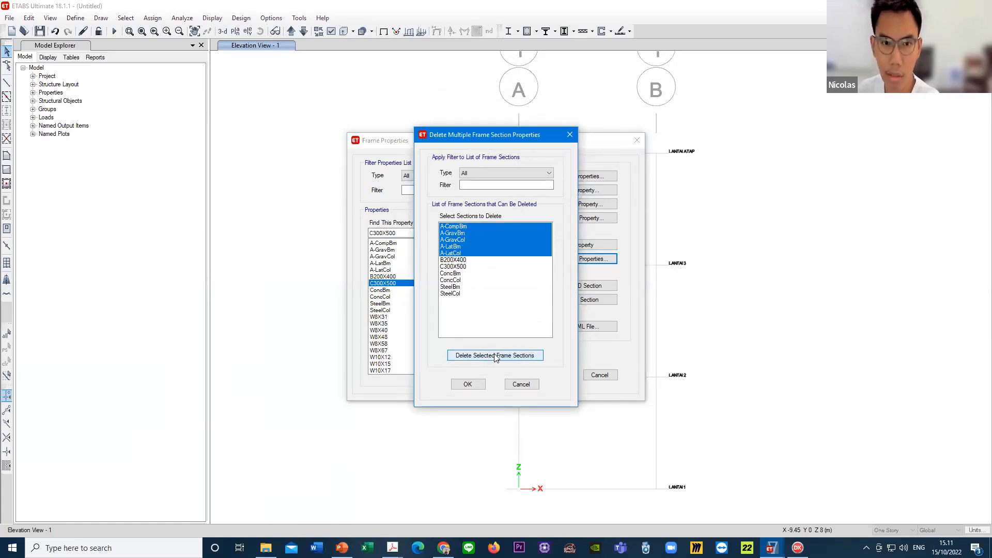
click(494, 355)
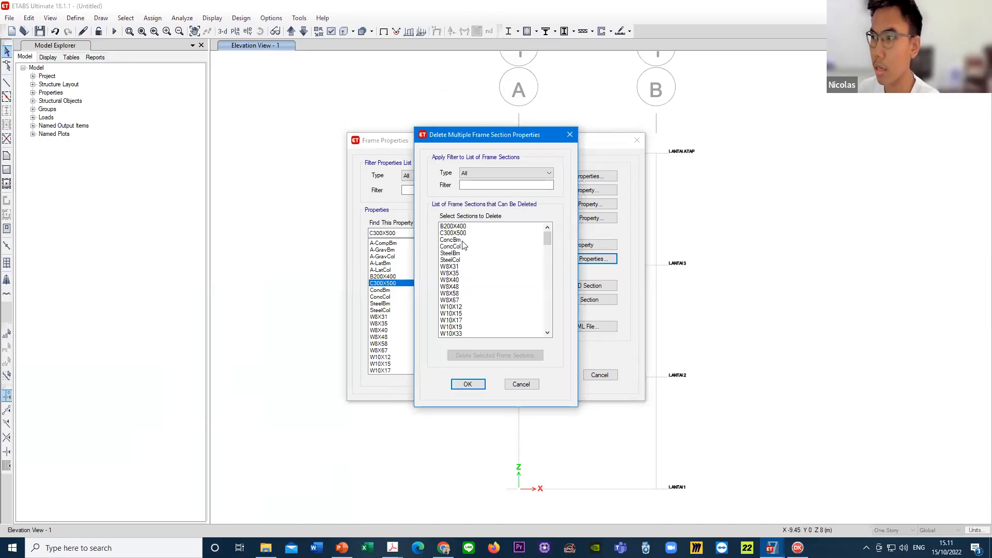
- Delete all default frame sections from ConcBm through the last W shape, keeping only B200X400 and C300X500, and confirm
click(473, 239)
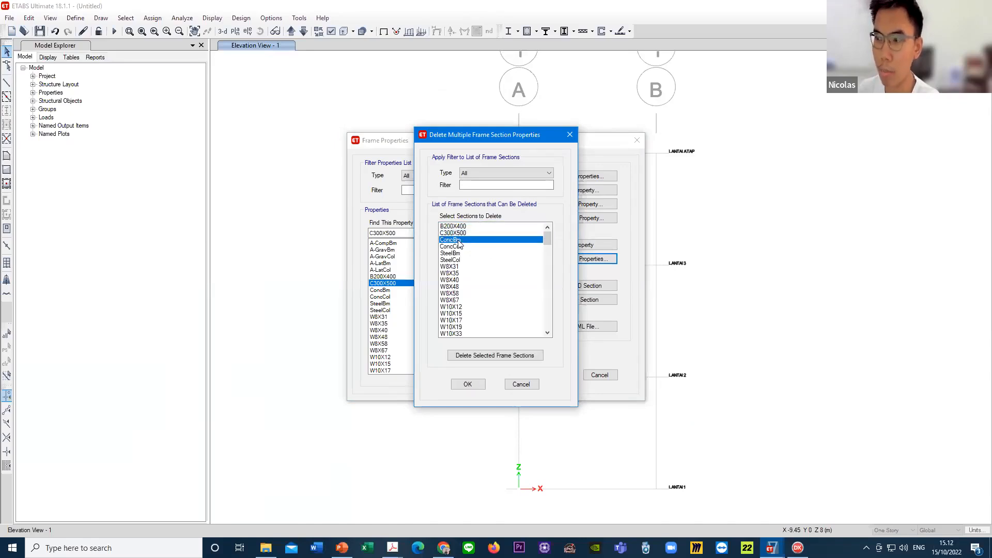
click(463, 233)
click(464, 228)
click(458, 241)
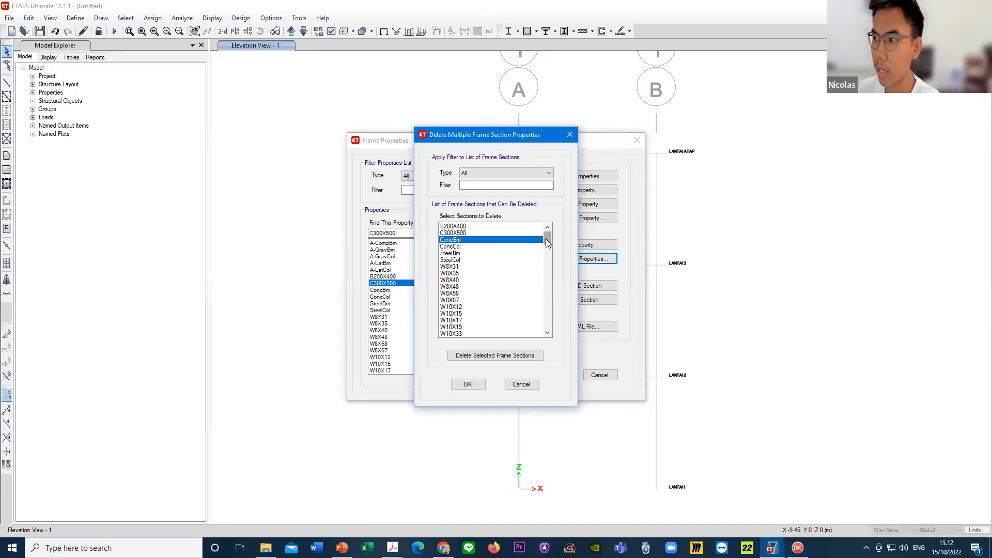
drag(547, 241, 547, 326)
scroll(547, 326, down, 4)
shift+click(464, 334)
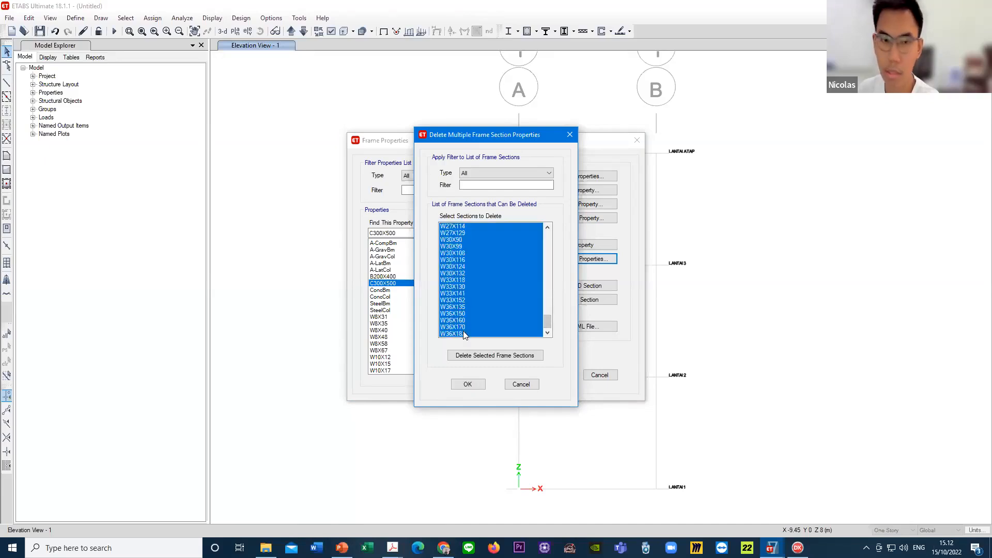
mouse_move(547, 321)
mouse_down()
mouse_move(541, 231)
mouse_move(541, 330)
mouse_up()
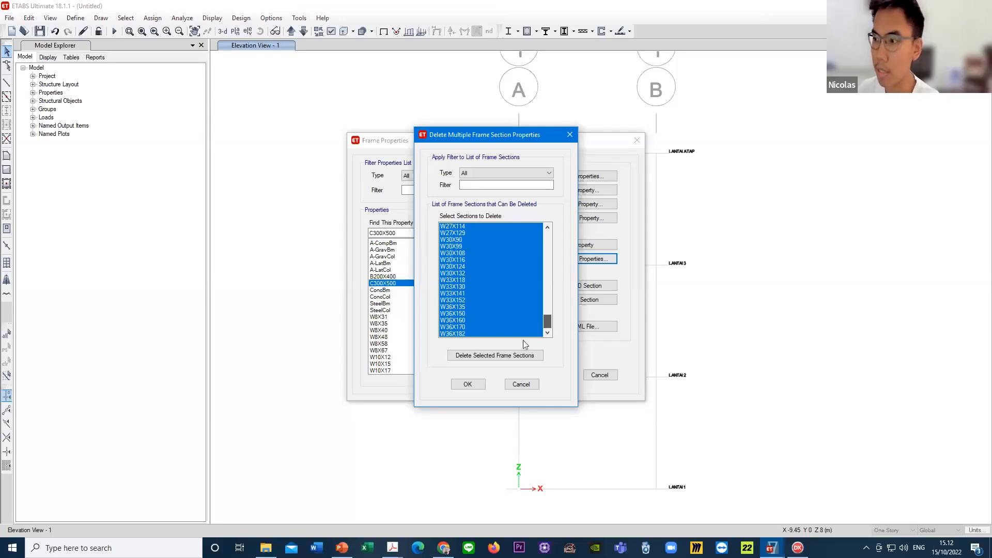
click(492, 359)
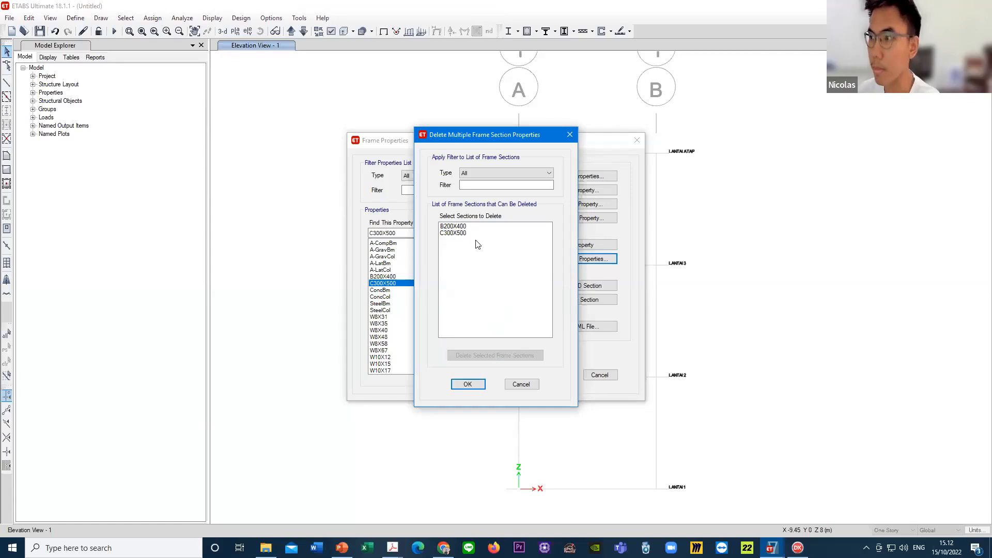
click(474, 386)
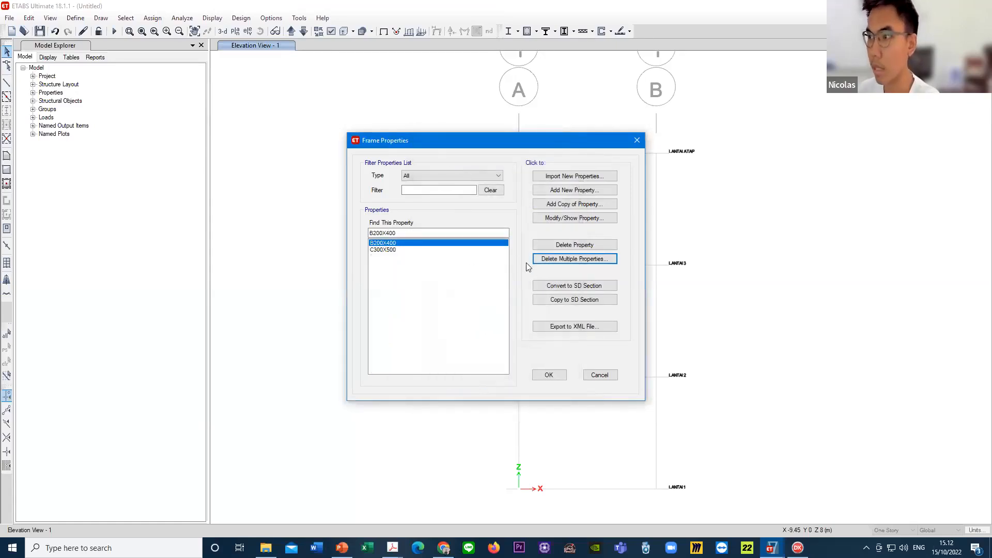
- Look over the B200X400 and C300X500 entries and accept the frame property list
click(398, 251)
click(398, 244)
click(398, 250)
click(399, 244)
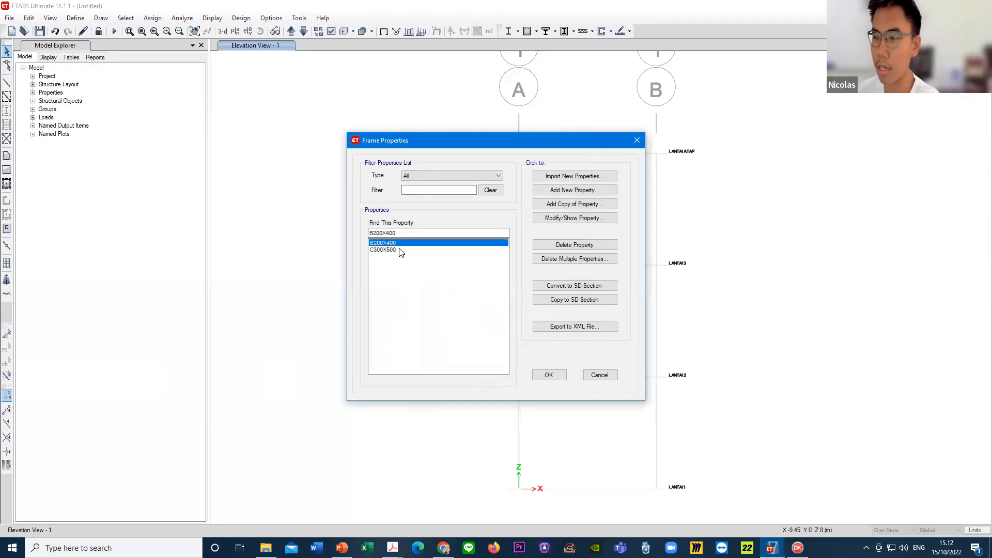
click(401, 251)
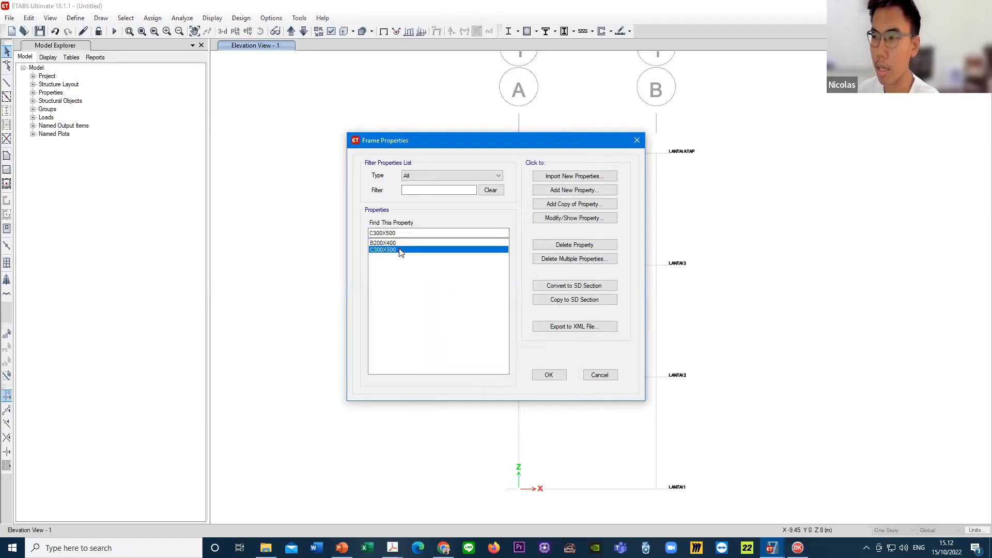
click(549, 375)
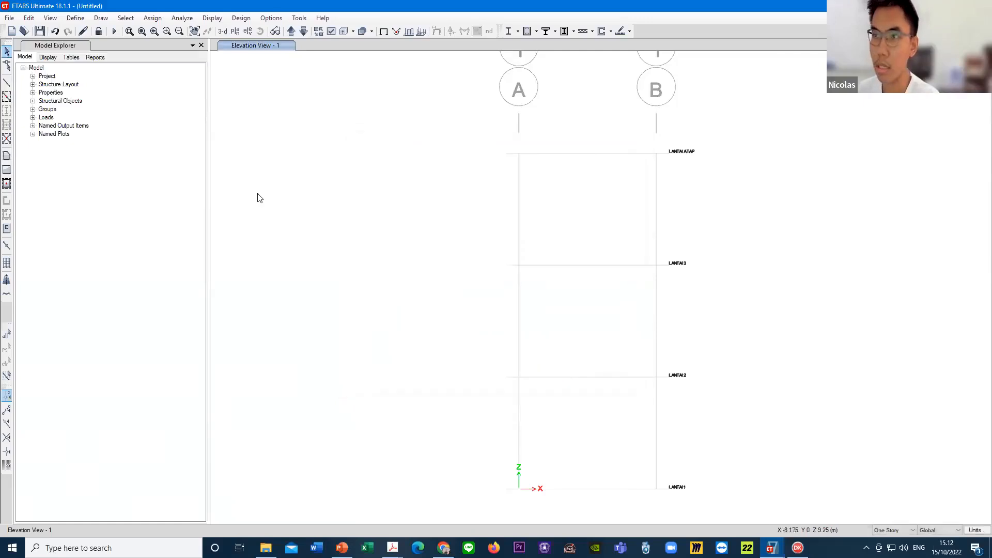
- Look over the existing Plank1 and Slab1 slab properties, and add a new slab property named S120
click(75, 19)
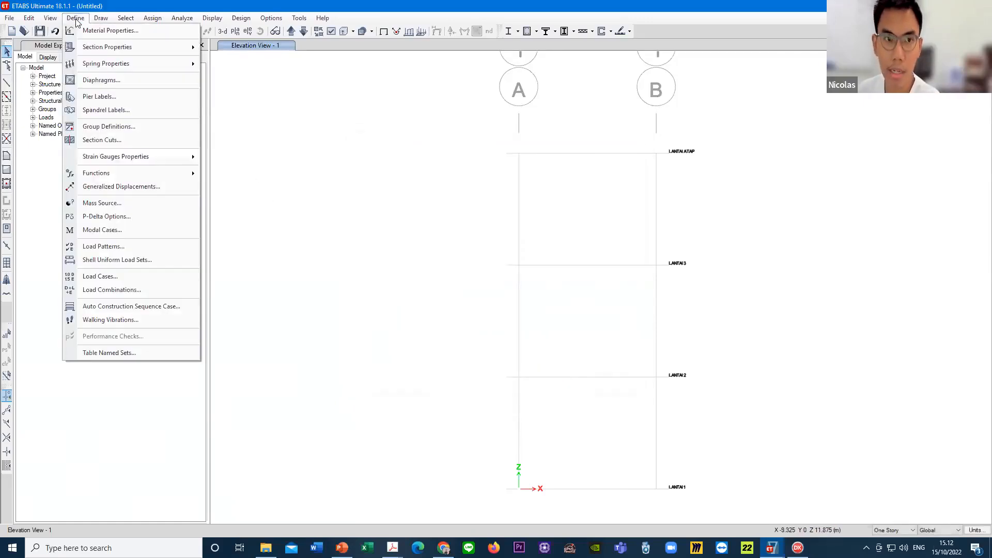
mouse_move(132, 47)
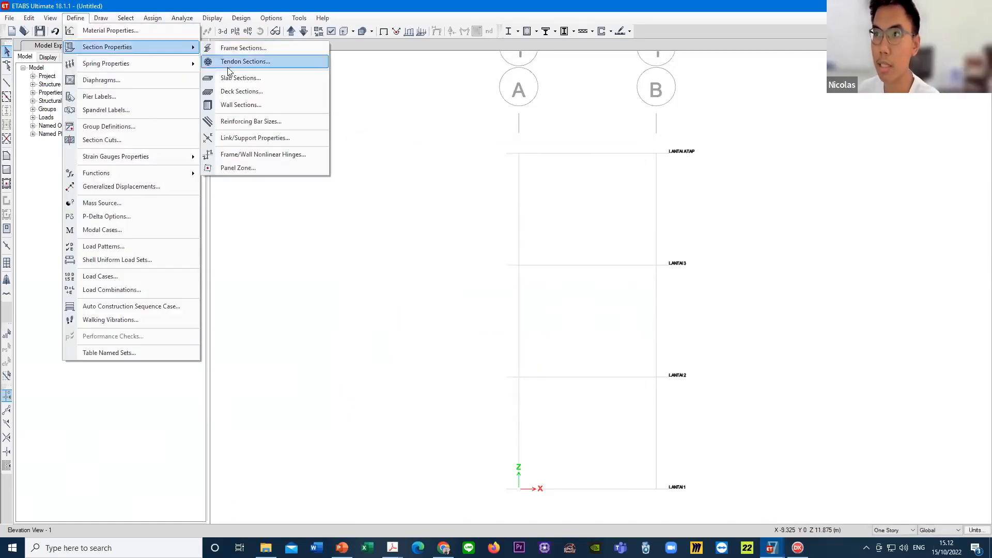
click(266, 79)
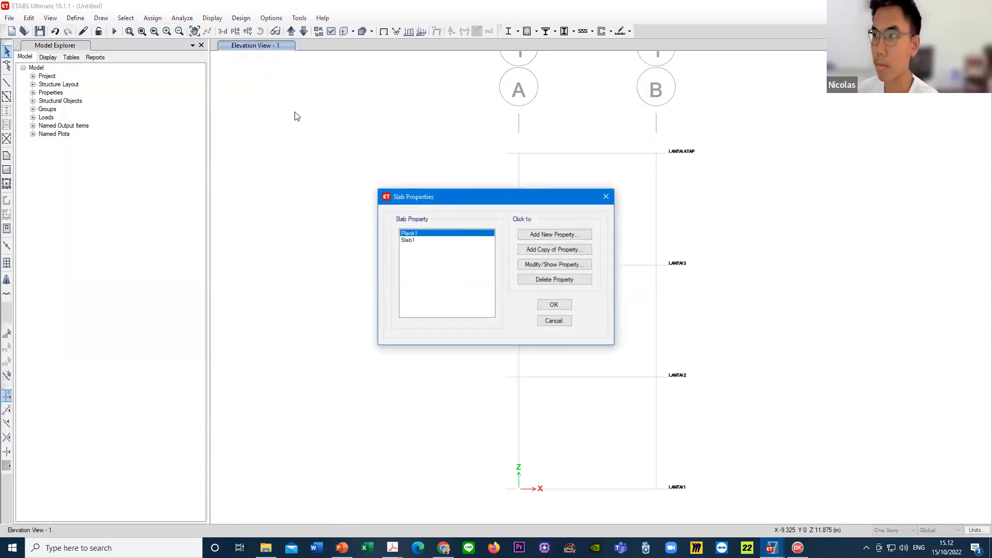
click(423, 241)
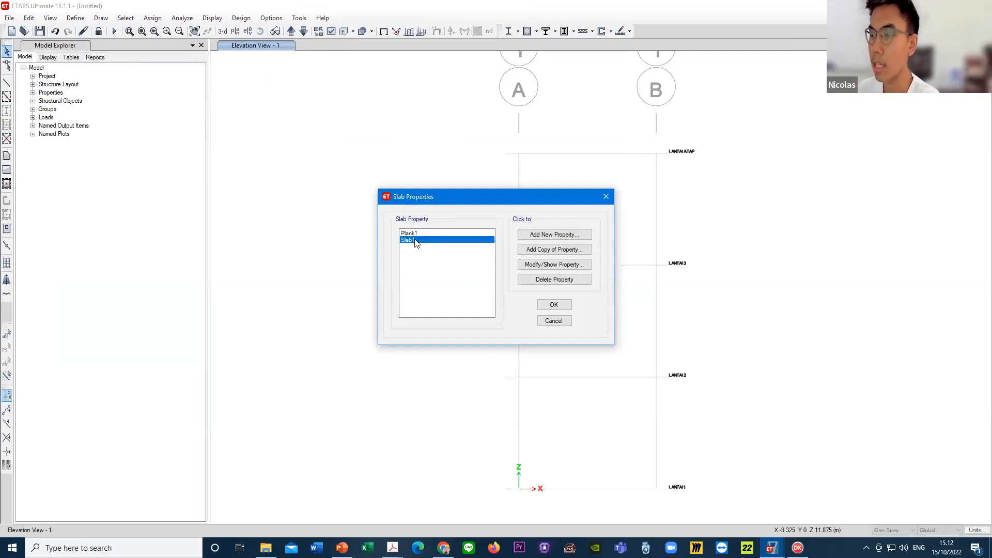
click(424, 234)
click(425, 241)
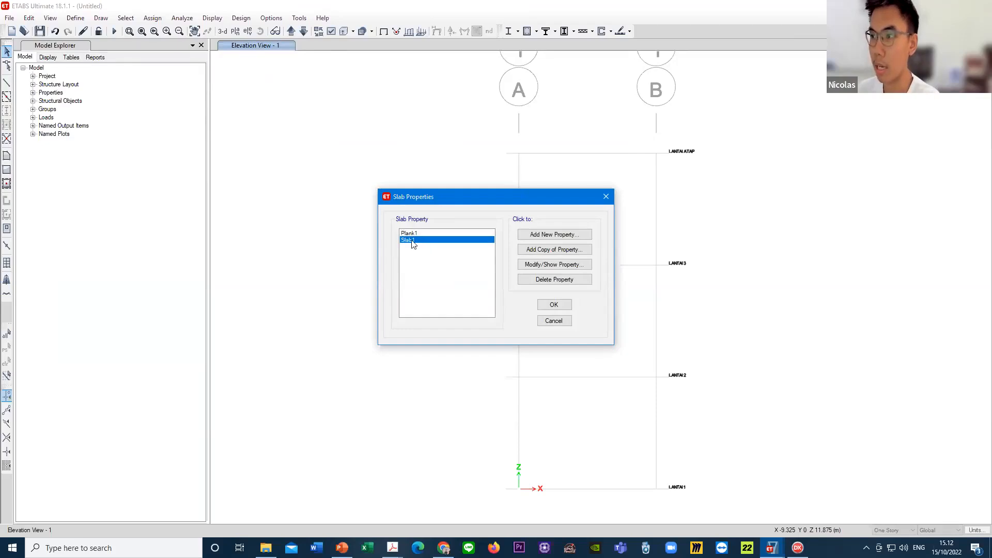
click(558, 236)
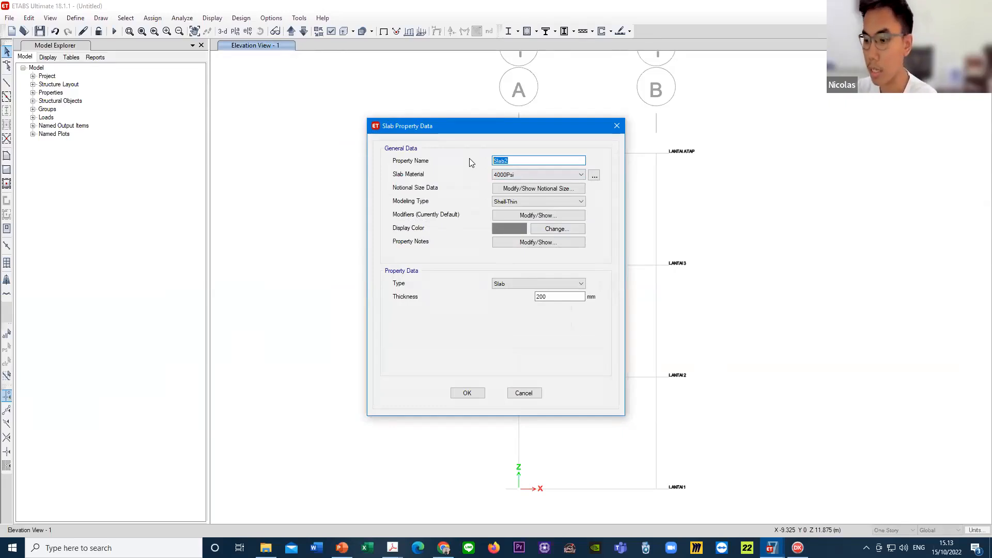
text(S1)
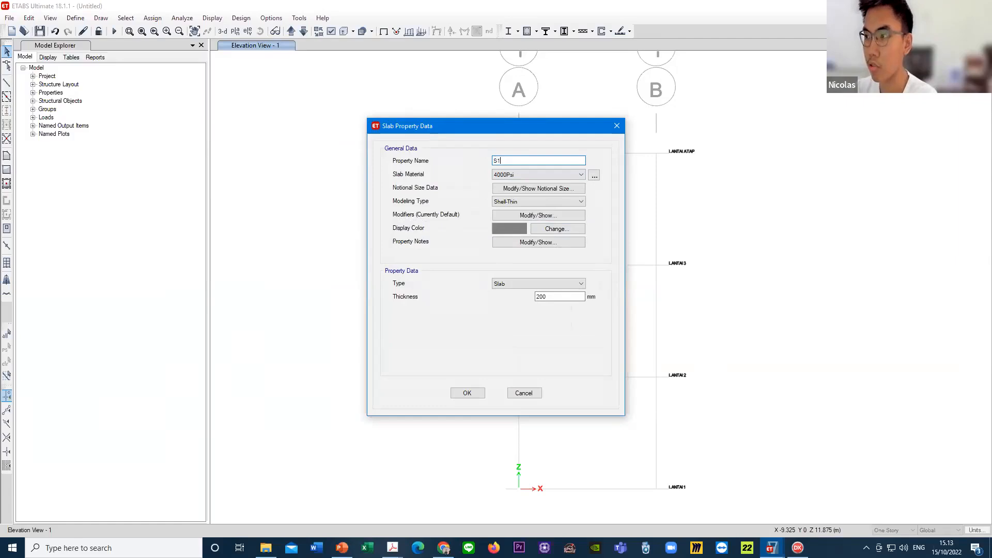
text(20)
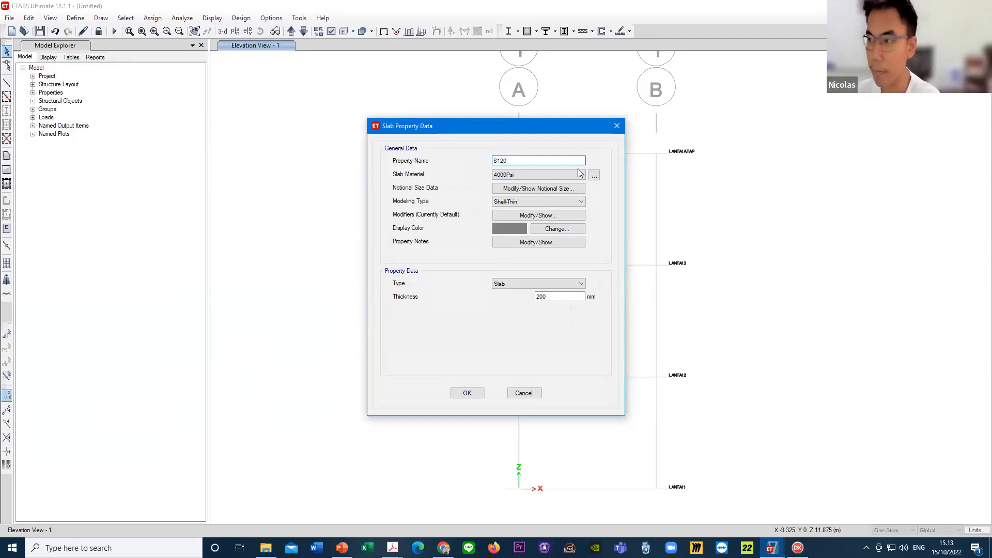
drag(526, 159, 493, 162)
click(519, 159)
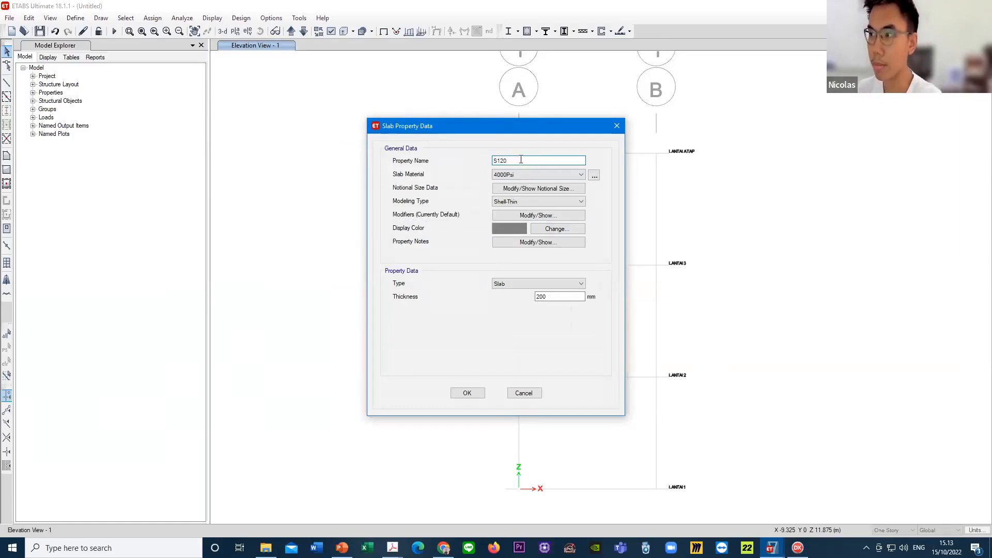
- Assign FC' 25 MPA as the material of slab S120 and bring up its modeling type options
click(516, 175)
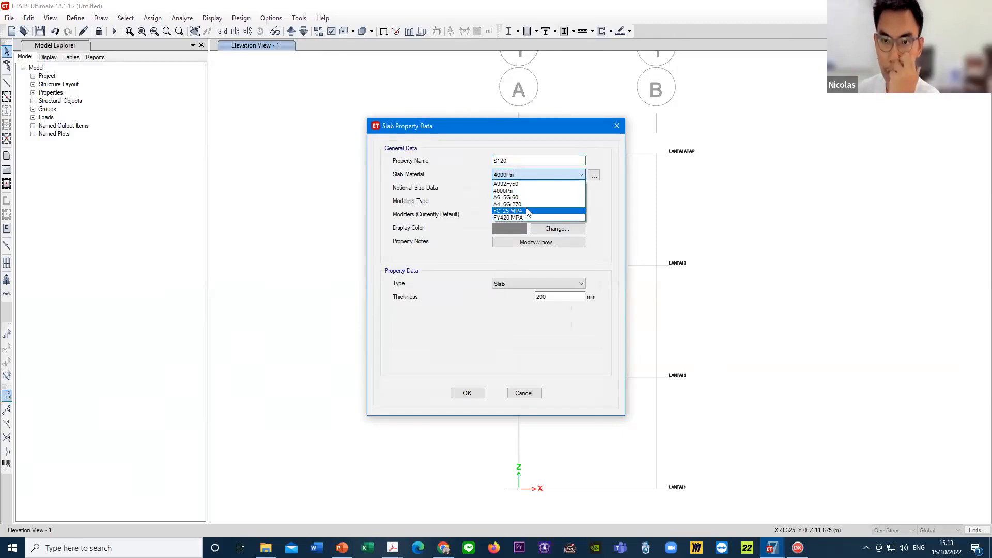
click(526, 212)
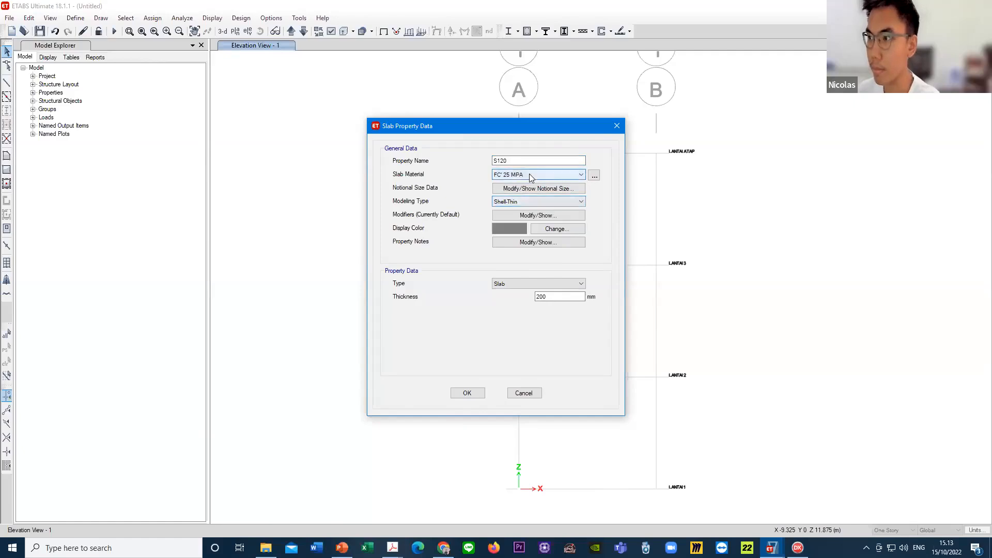
click(521, 200)
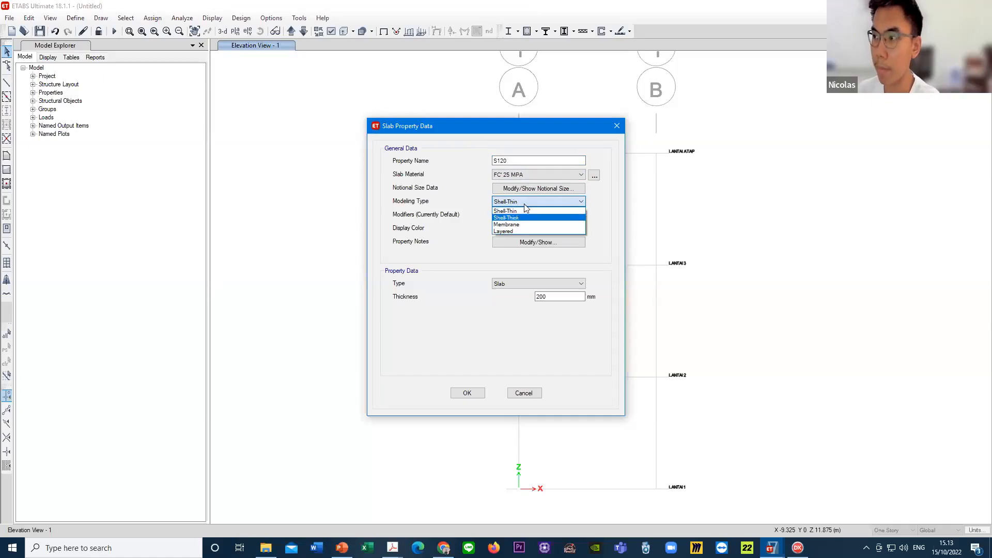
click(524, 201)
click(528, 202)
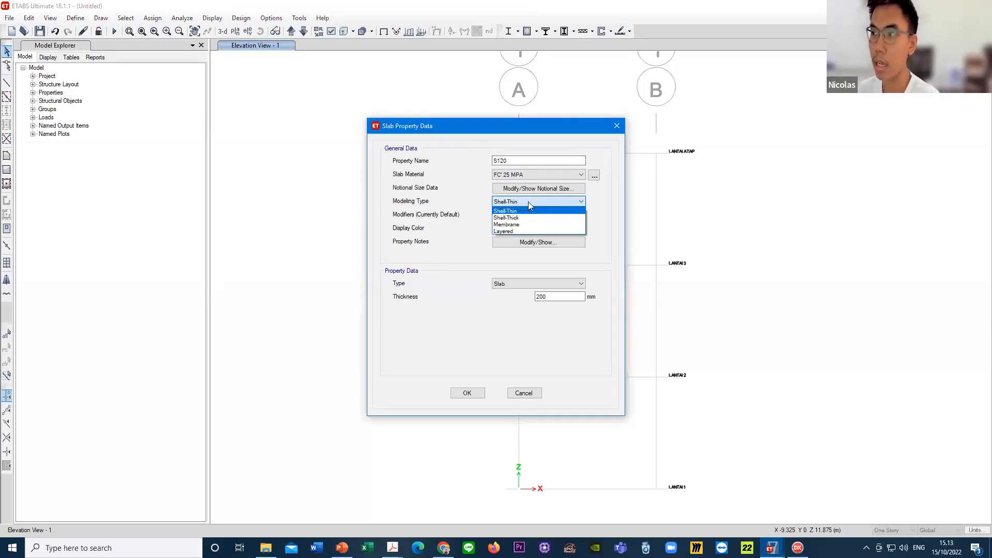
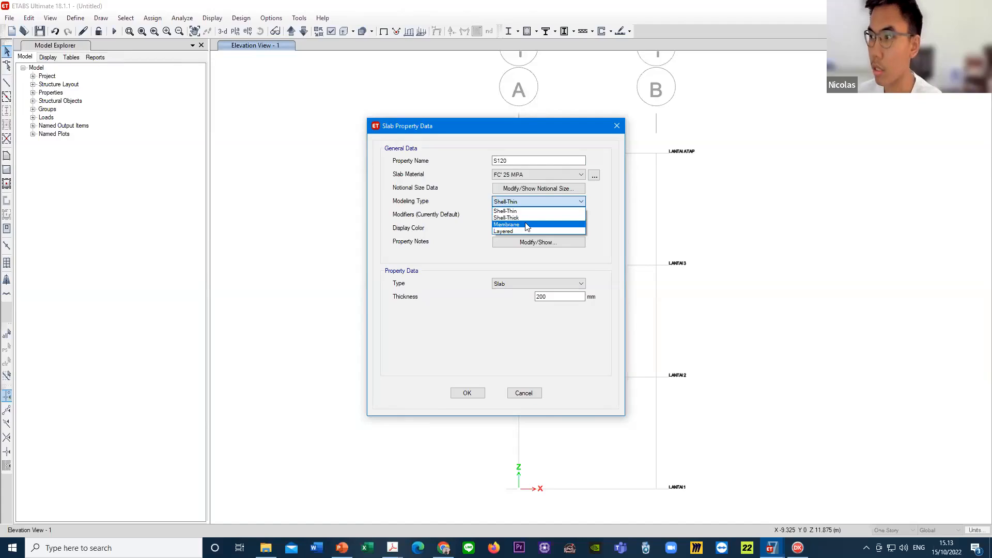
- Set the modeling type of slab S120 to Membrane and its membrane f11 stiffness modifier to 0.25
click(524, 224)
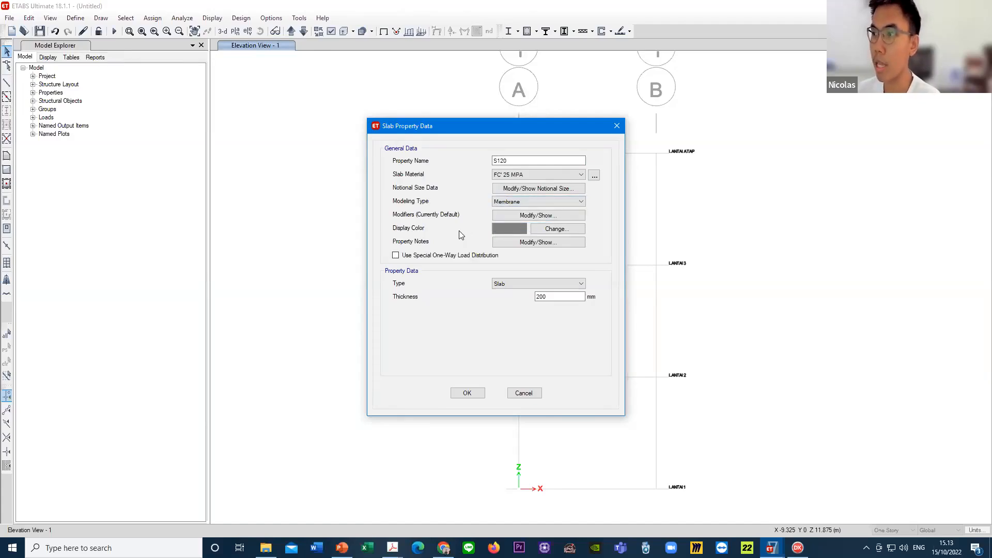
click(534, 215)
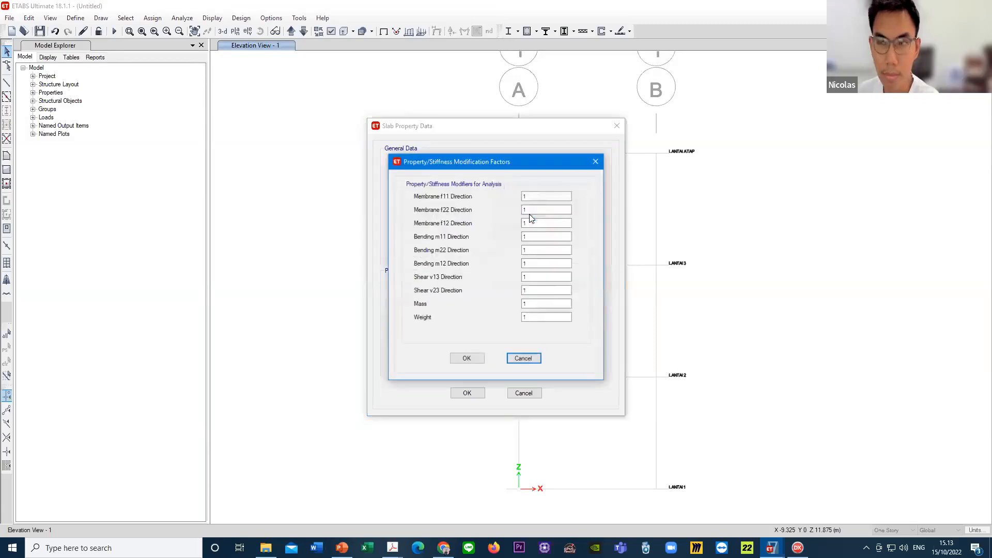
click(535, 196)
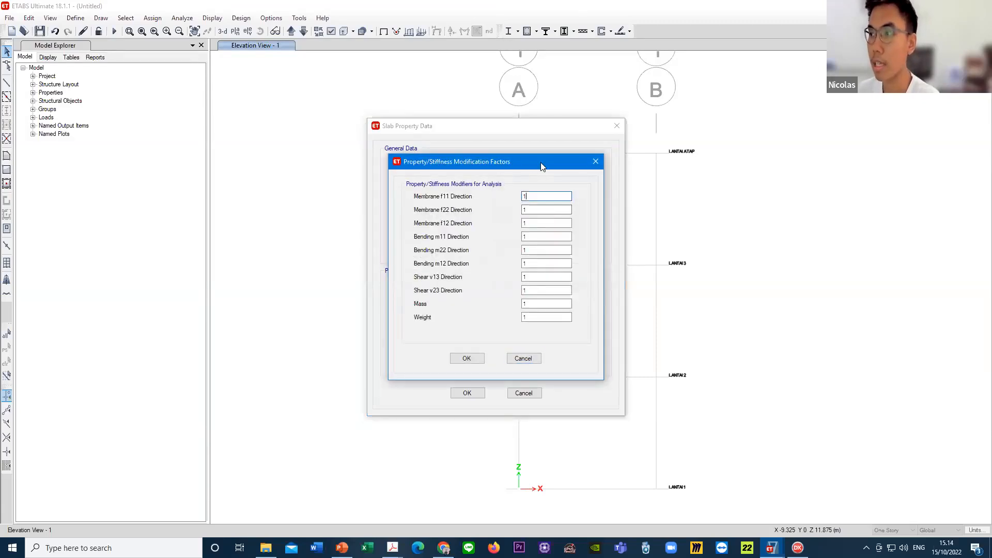
drag(540, 162, 774, 165)
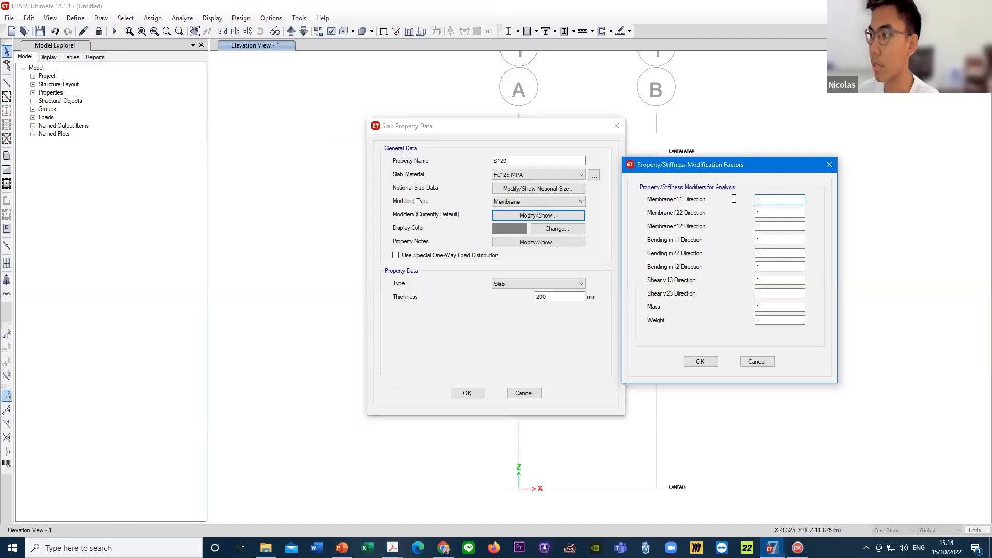
key(shift+Home)
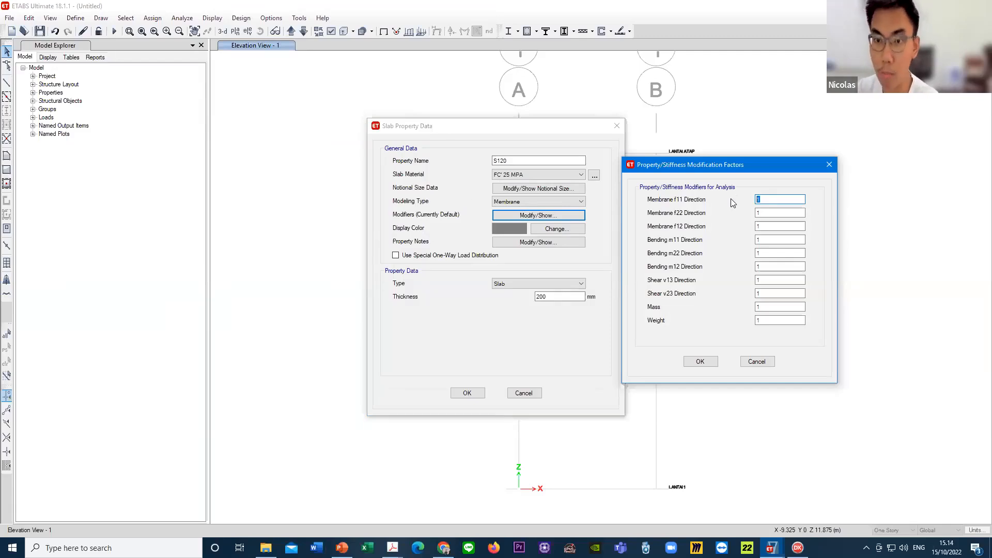
text(0.25)
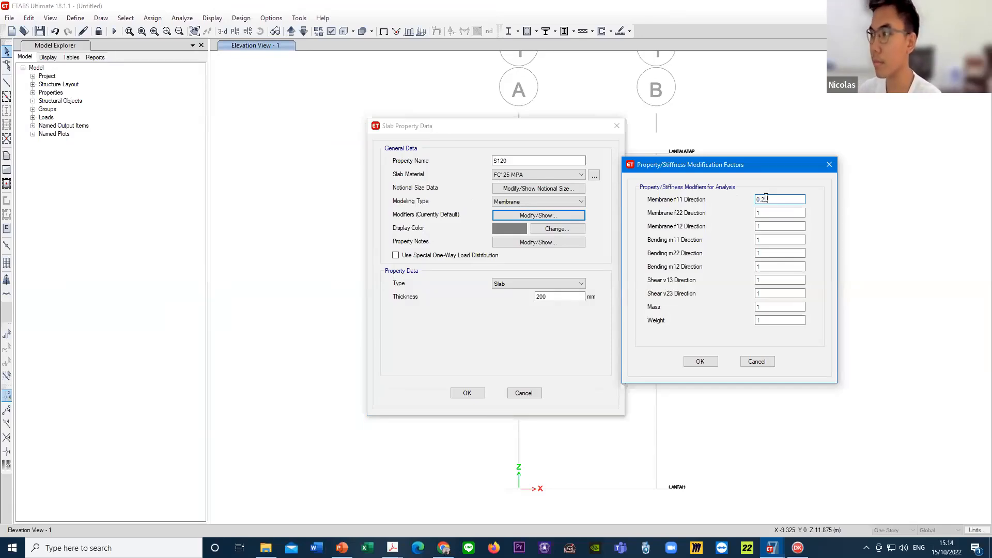
- Apply the same 0.25 modifier to the membrane f22 and f12 directions, accept the factors and recheck them
drag(770, 199, 742, 203)
key(ctrl+c)
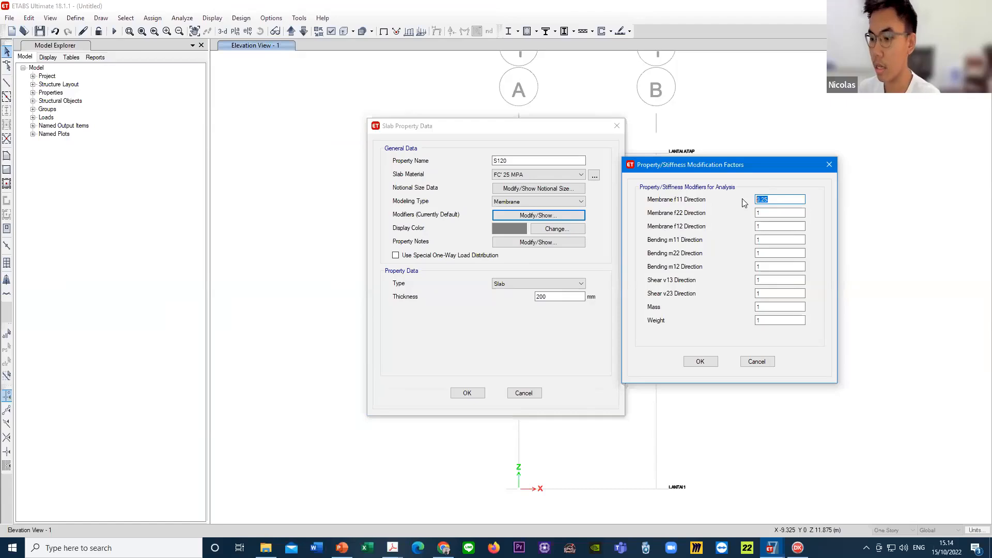
key(Tab)
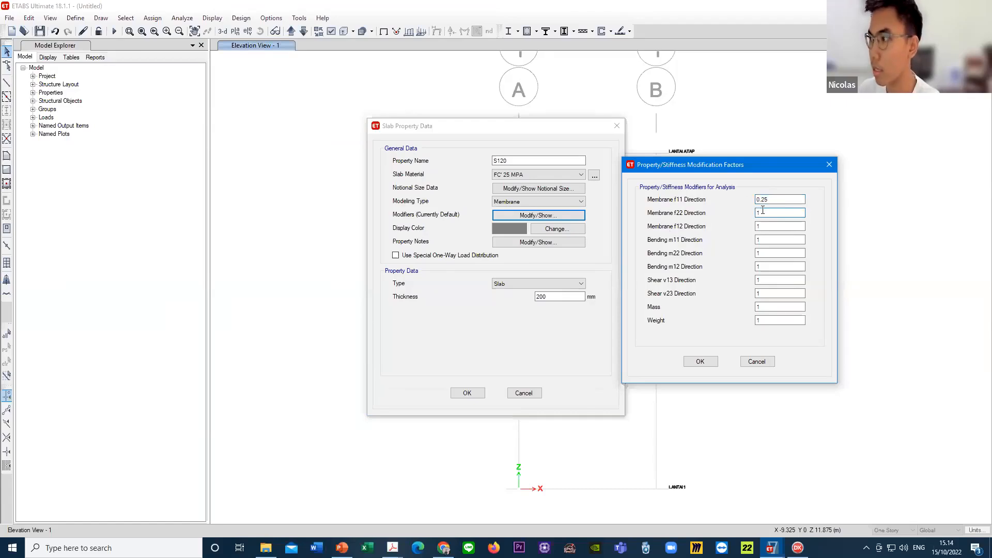
drag(773, 225, 742, 224)
key(ctrl+v)
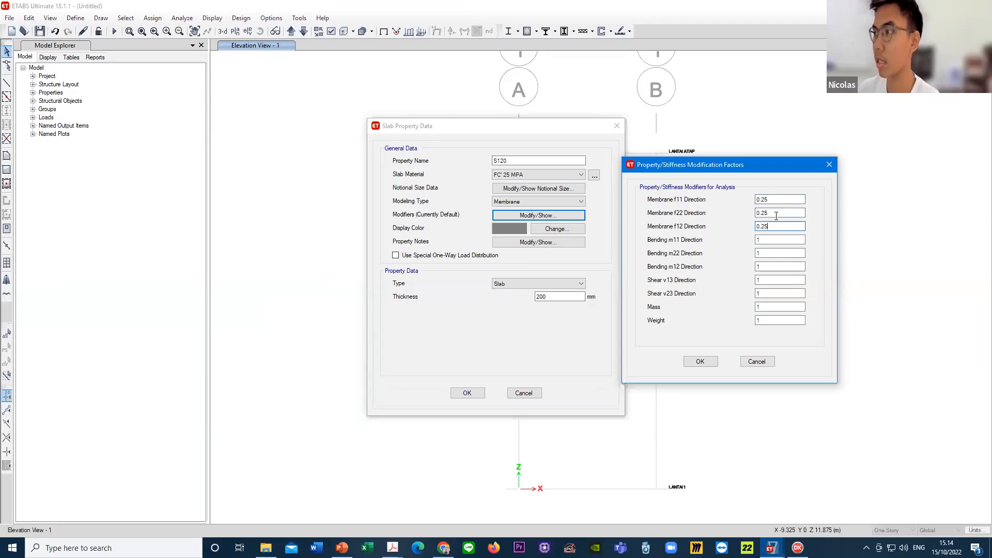
click(775, 212)
click(773, 200)
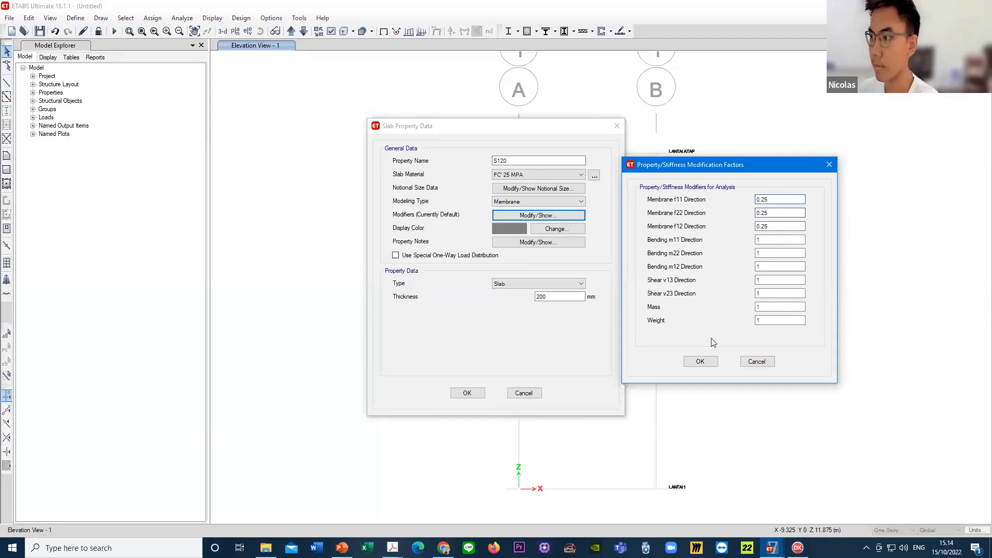
click(701, 362)
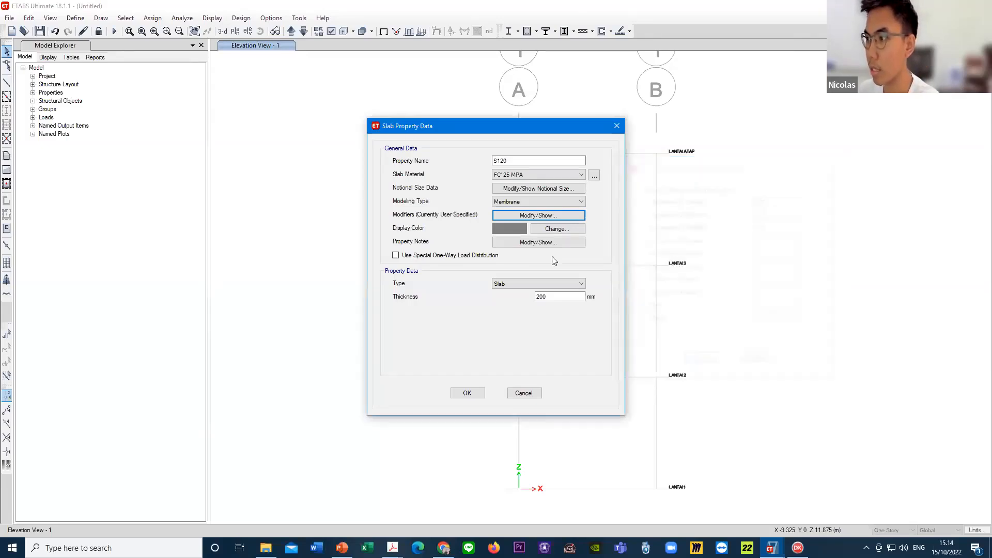
click(537, 216)
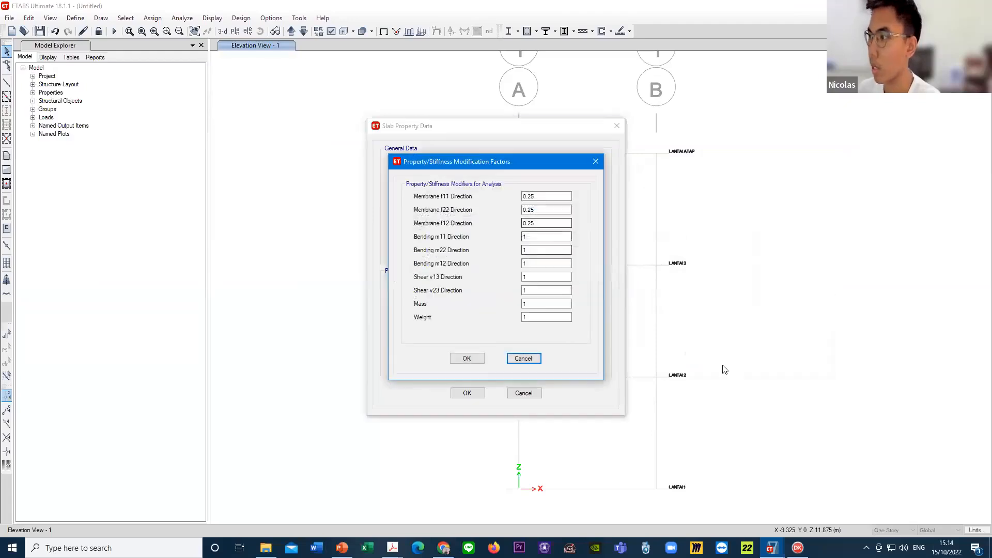
click(480, 362)
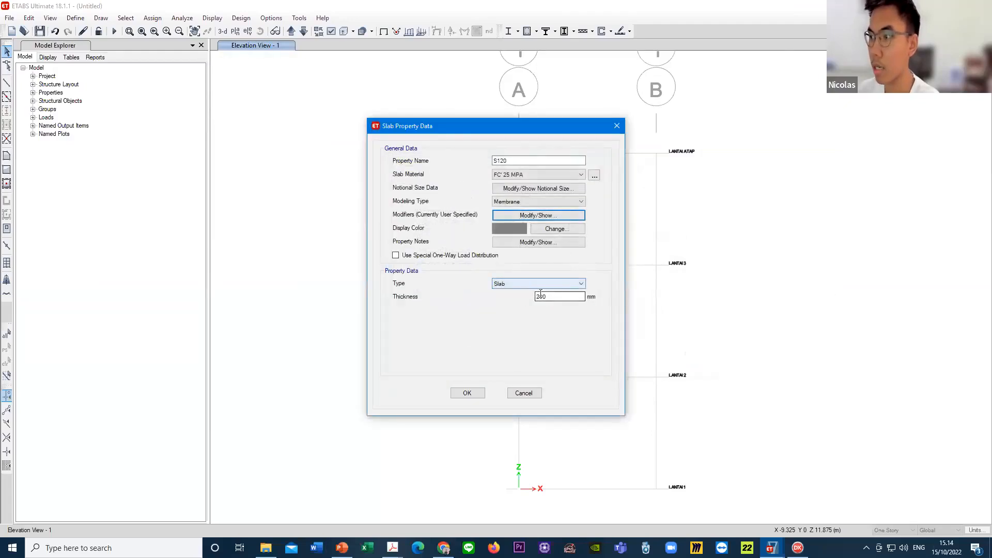
- Keep Slab as the property type, set the thickness of S120 to 120 mm, and confirm the slab property
click(518, 283)
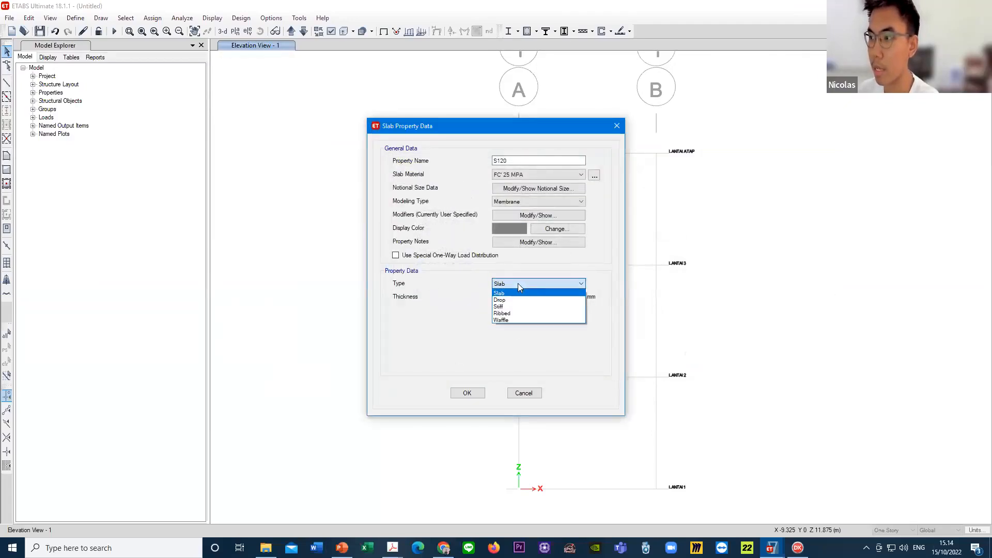
click(536, 284)
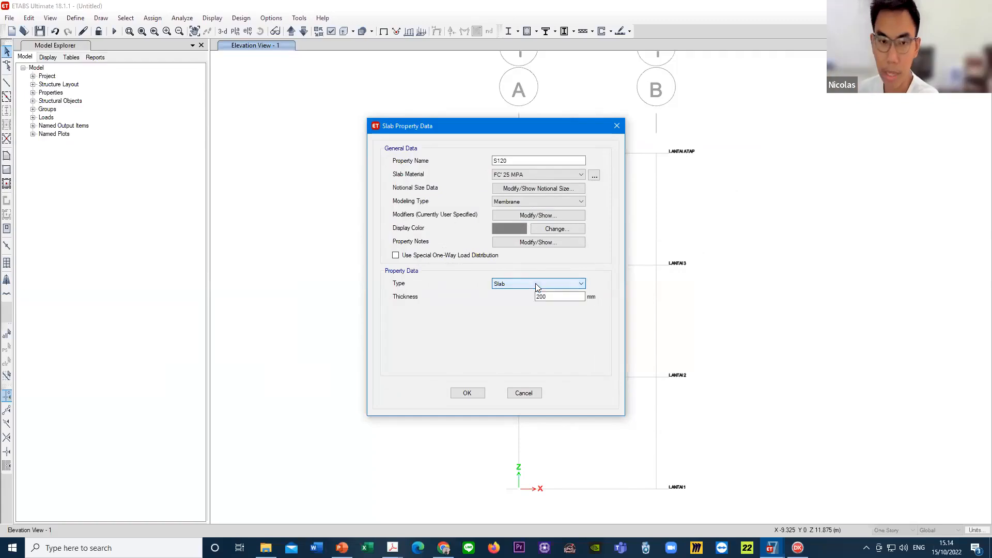
click(535, 298)
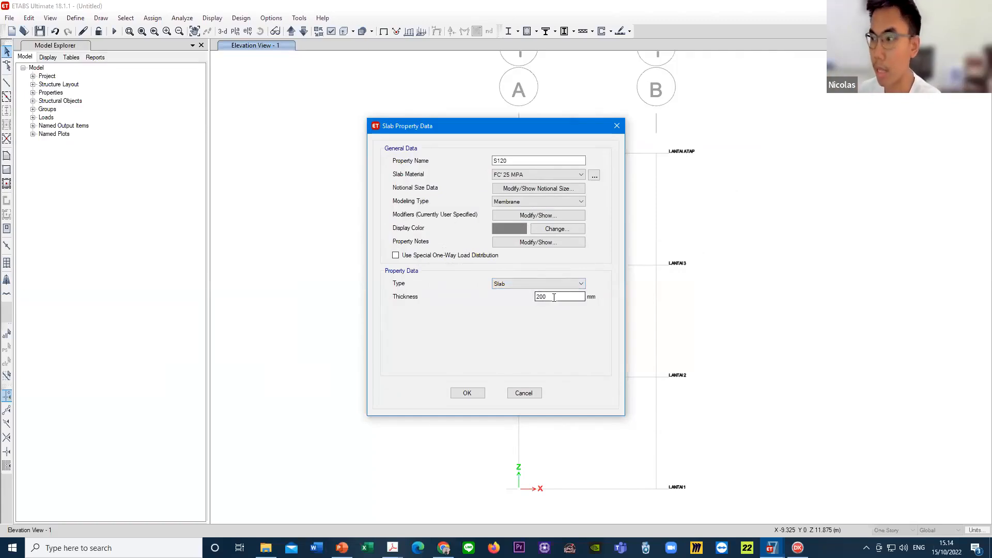
double_click(565, 297)
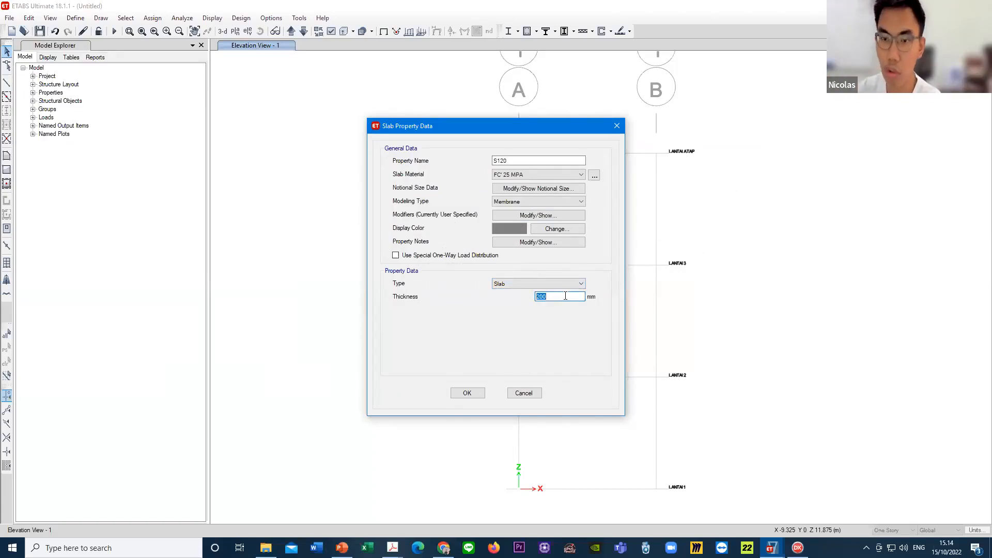
text(1)
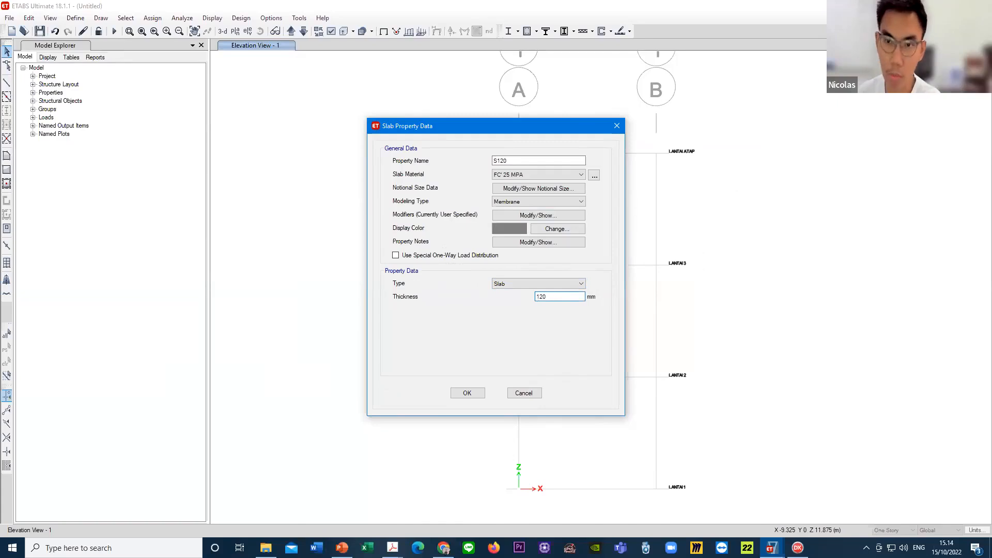
click(519, 160)
click(562, 298)
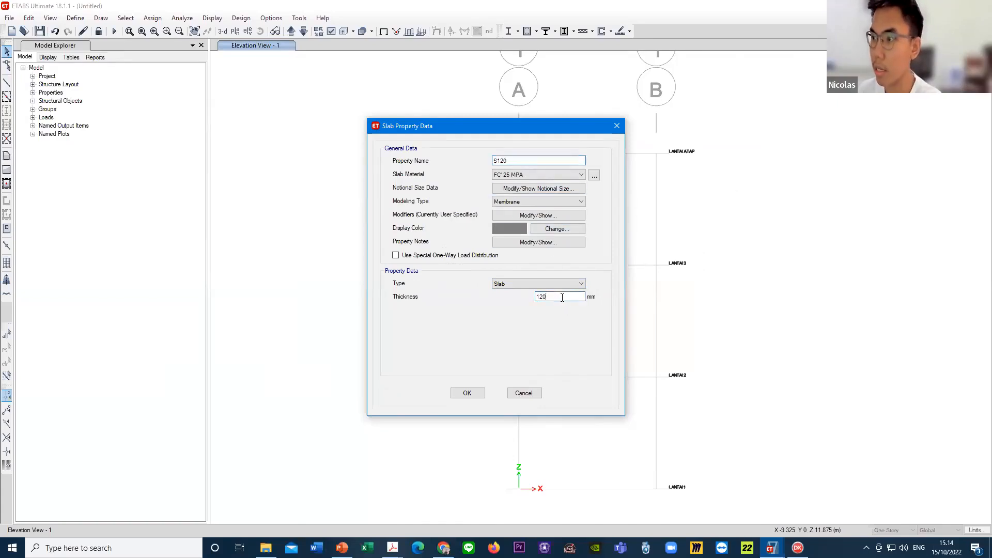
drag(553, 297, 536, 300)
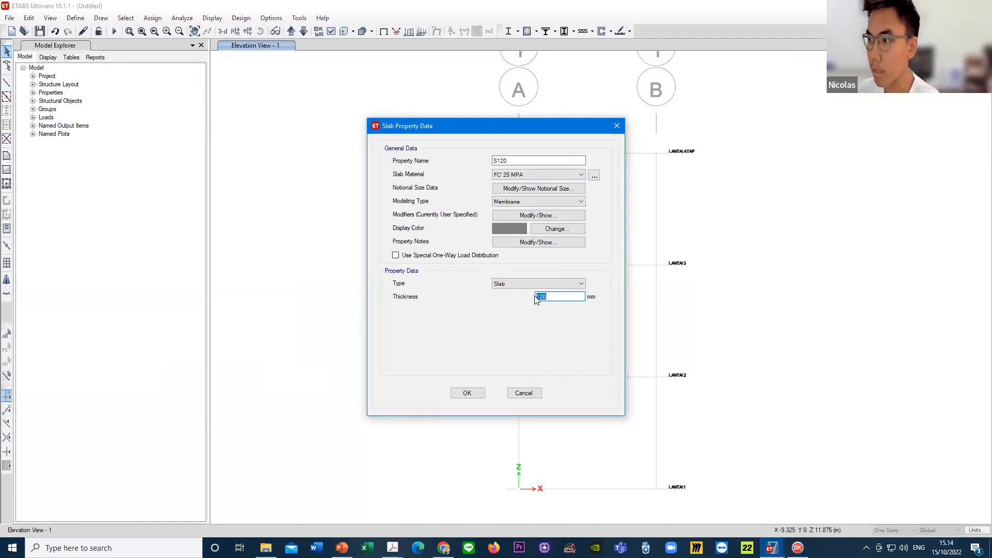
click(558, 296)
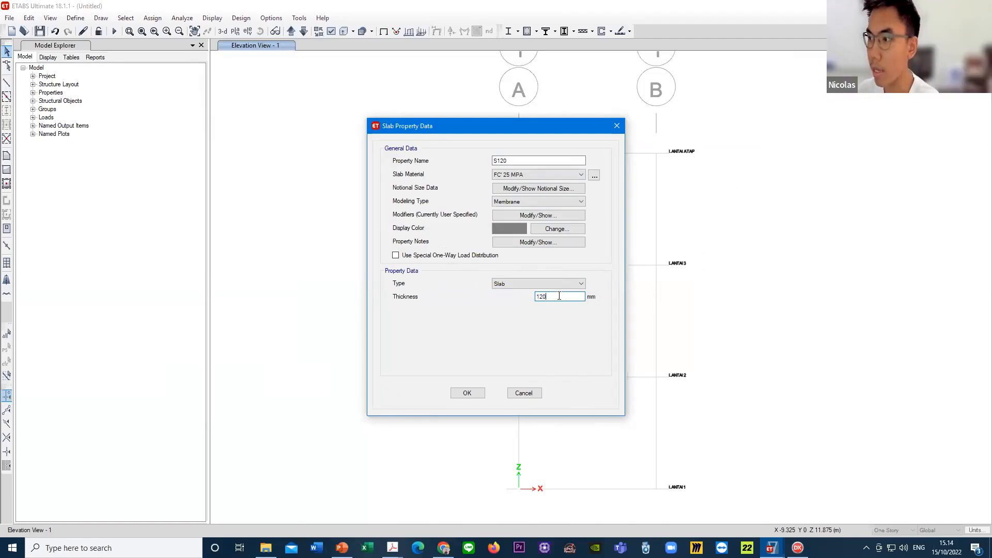
click(467, 393)
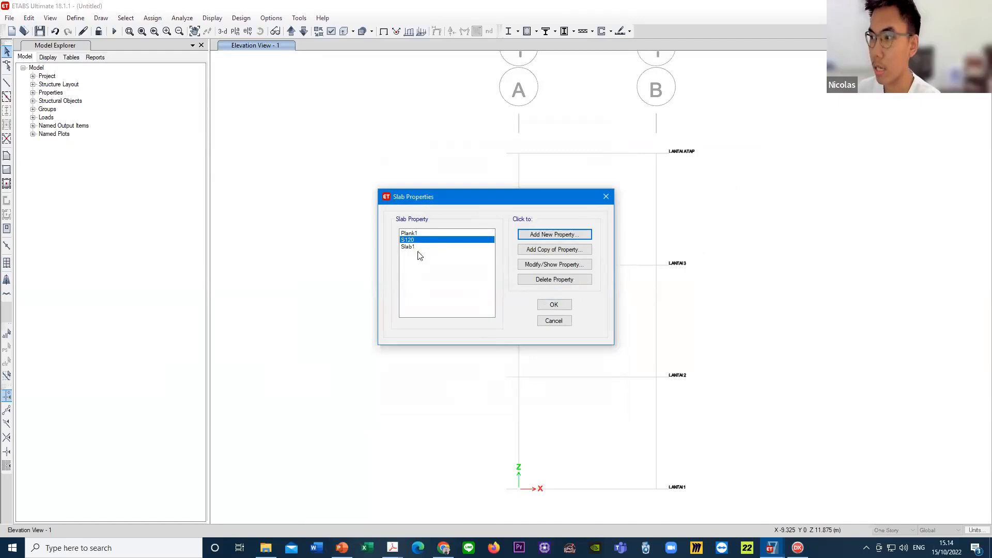
- Delete the default slab properties Slab1 and Plank1, keeping only S120, and accept the slab property list
click(421, 247)
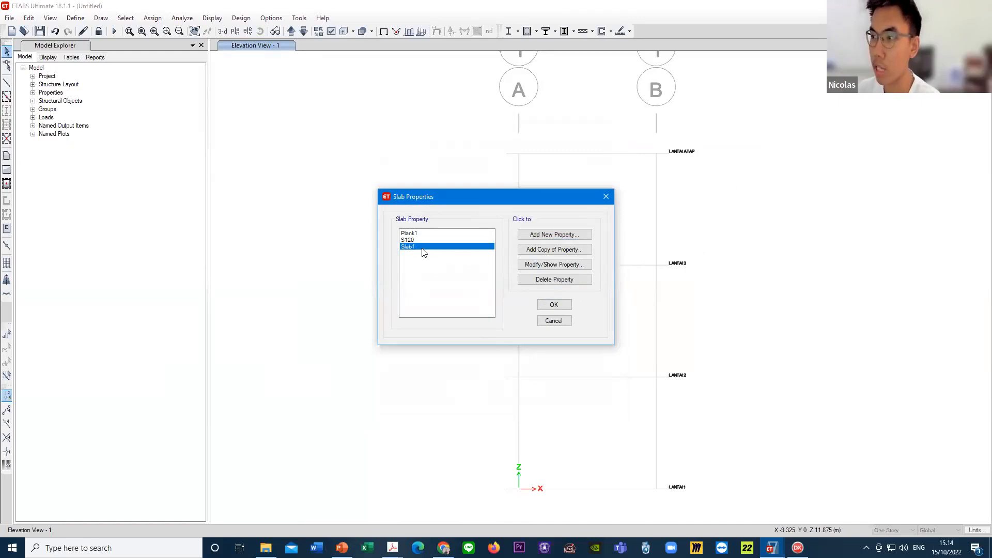
click(554, 279)
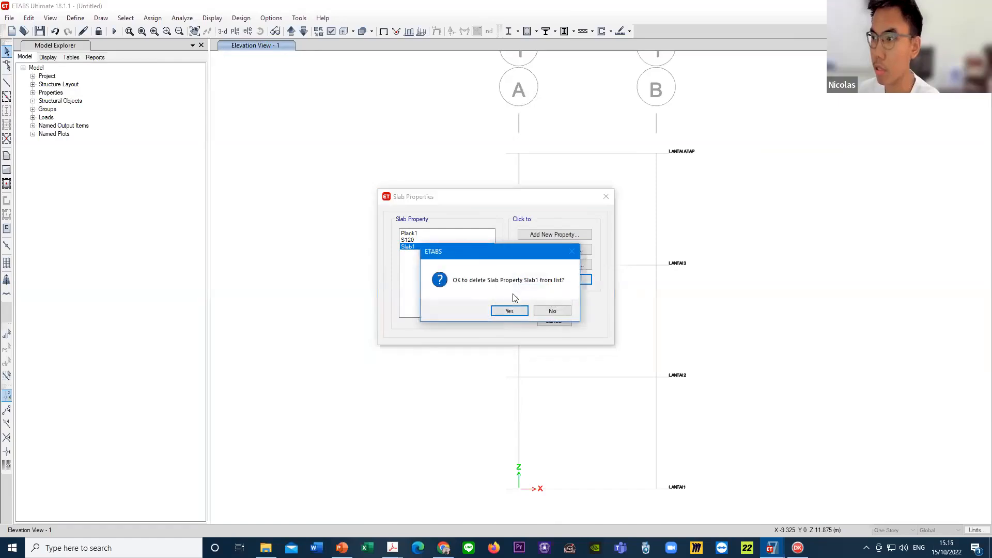
click(510, 312)
click(427, 233)
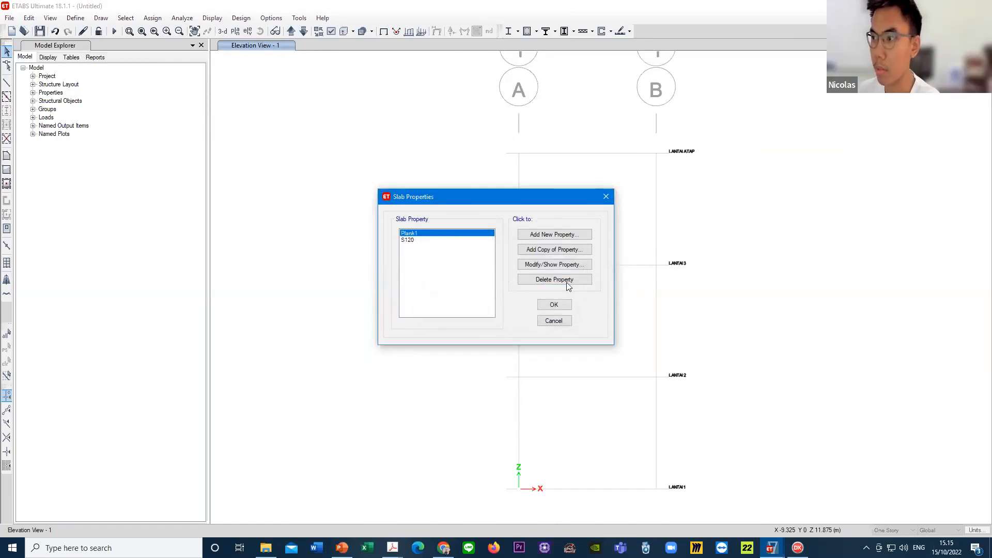
click(564, 279)
click(510, 311)
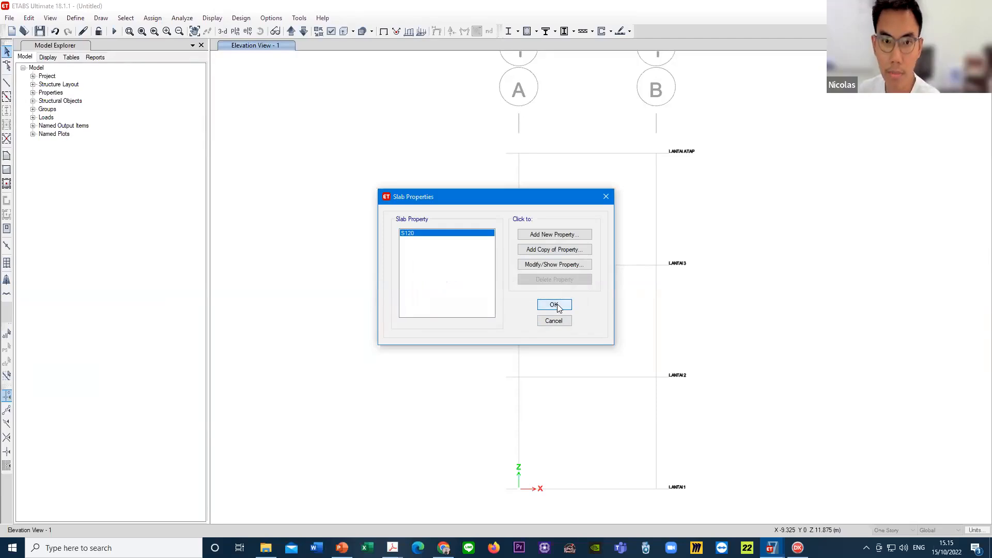
click(554, 305)
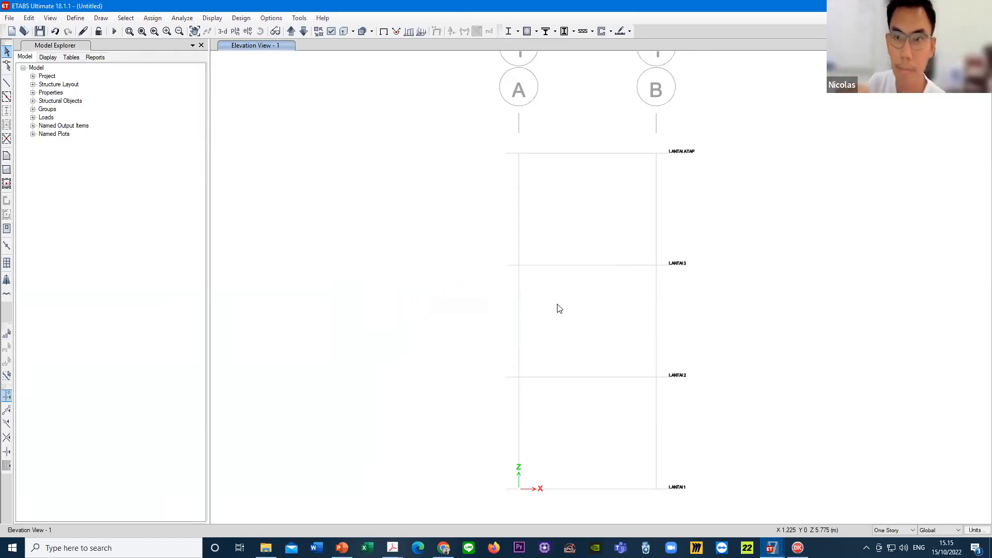
- Edit mass source MsSrc1 to use only specified load patterns, excluding element self mass and additional mass, and add Dead with multiplier 1
middle_drag(560, 191, 510, 191)
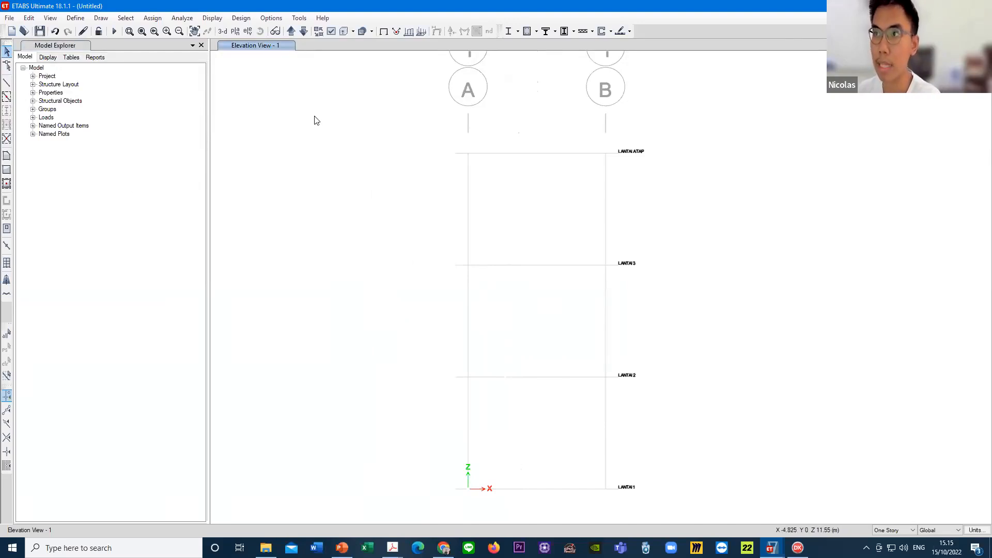
click(75, 17)
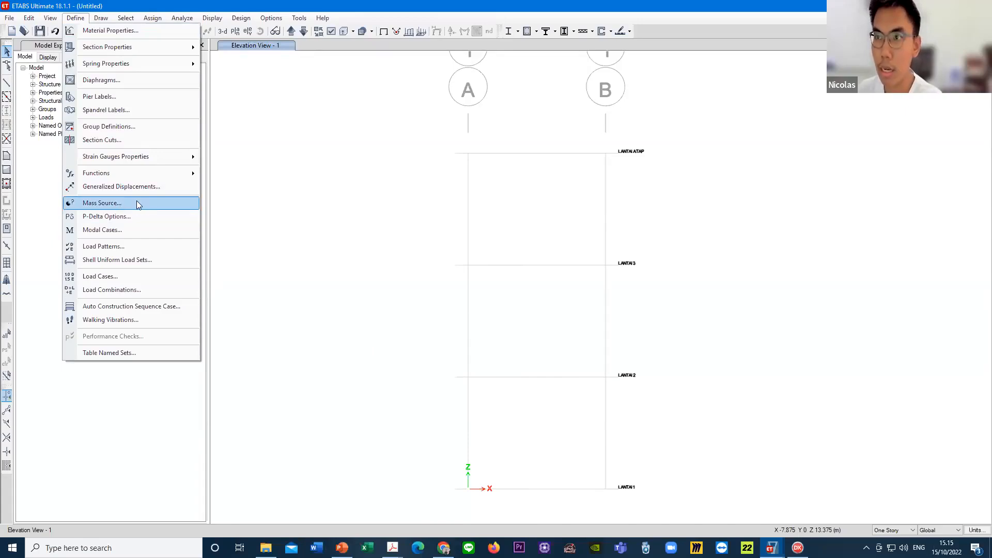
click(130, 203)
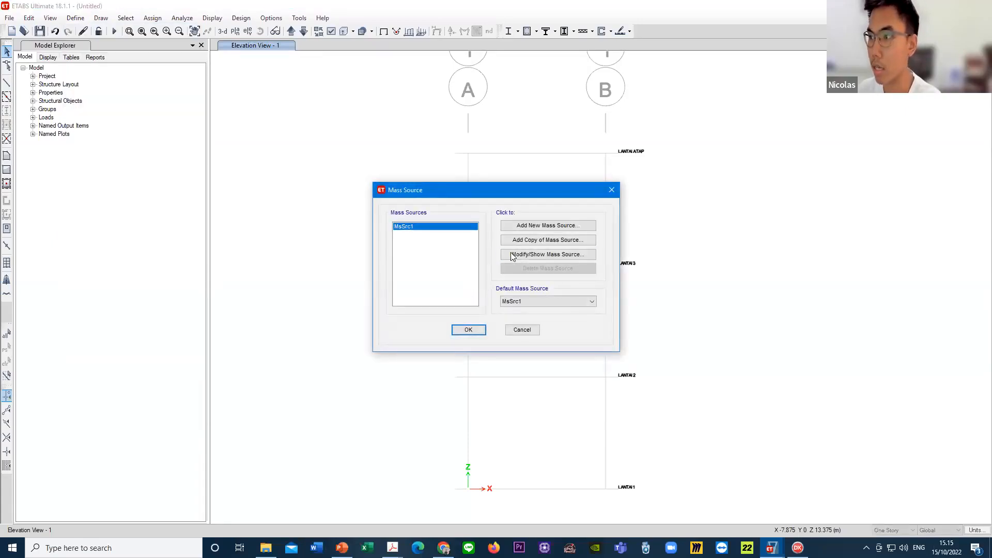
click(545, 256)
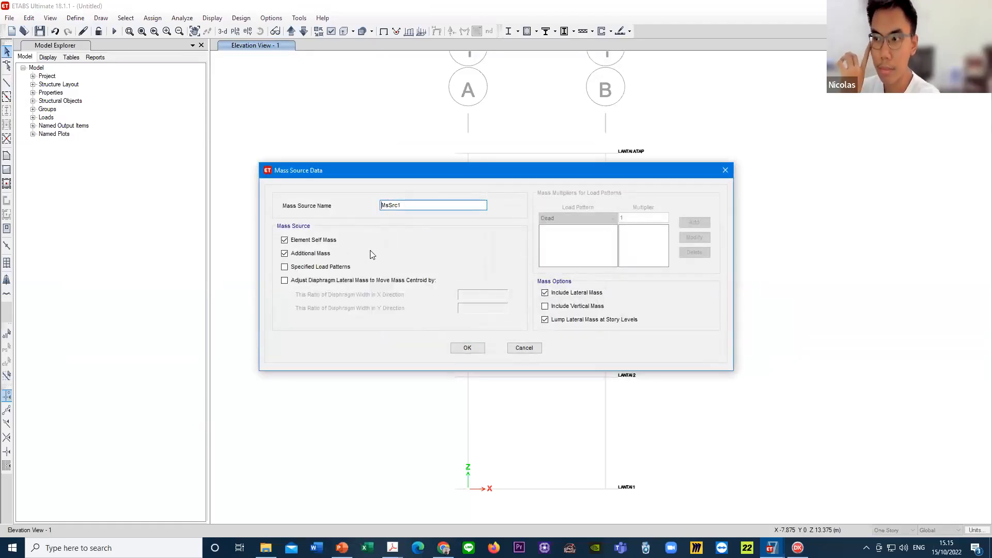
click(309, 243)
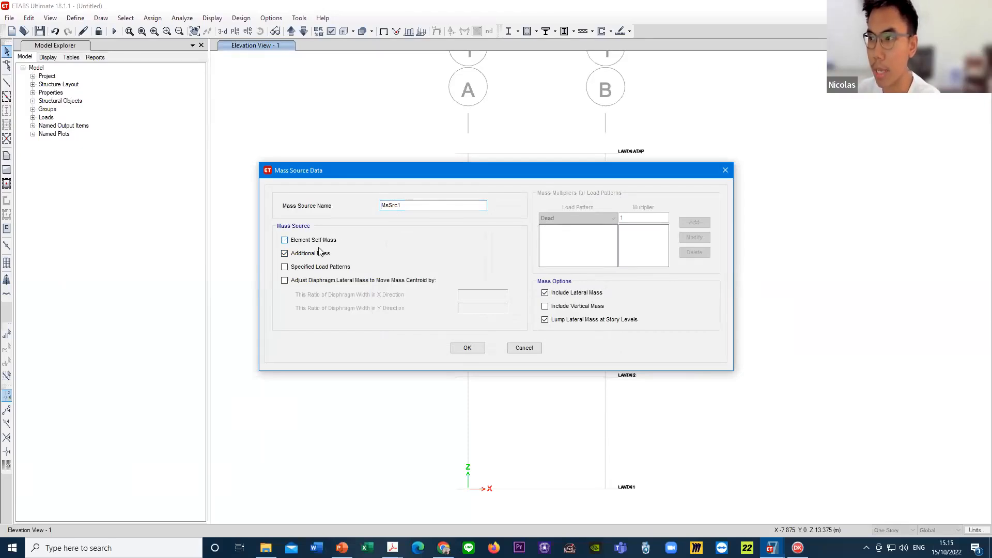
click(312, 254)
click(310, 270)
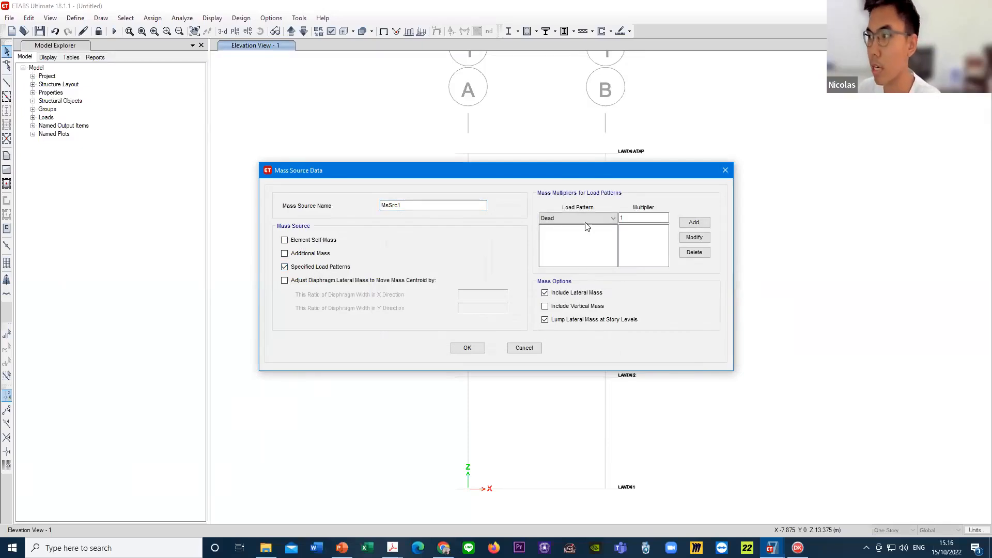
click(620, 218)
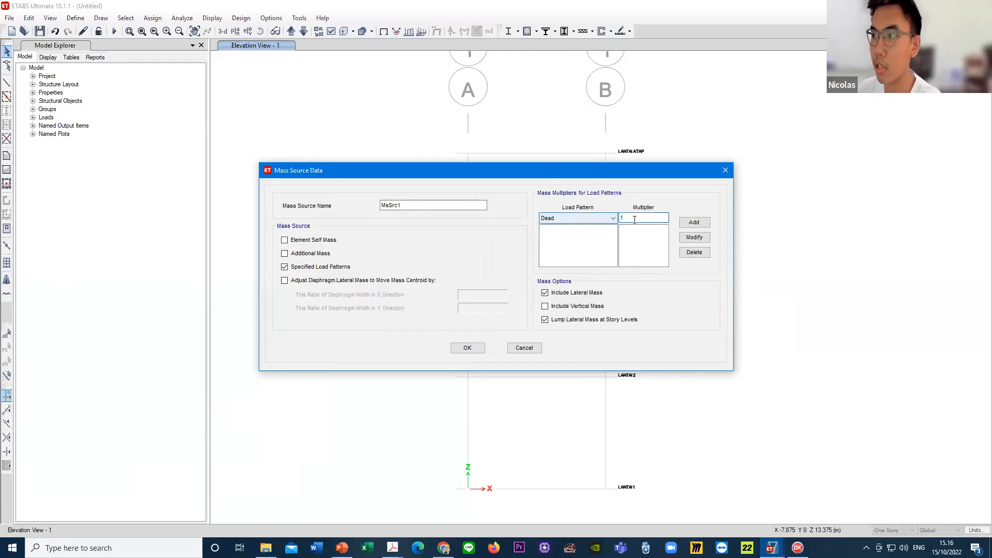
click(693, 223)
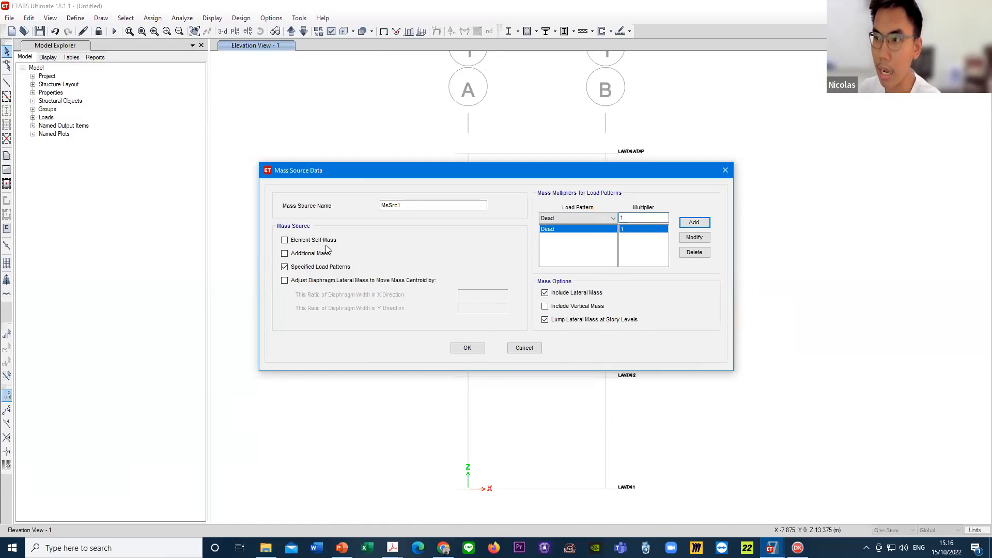
- Add the Live load pattern to mass source MsSrc1 with a multiplier of 0.25
click(573, 216)
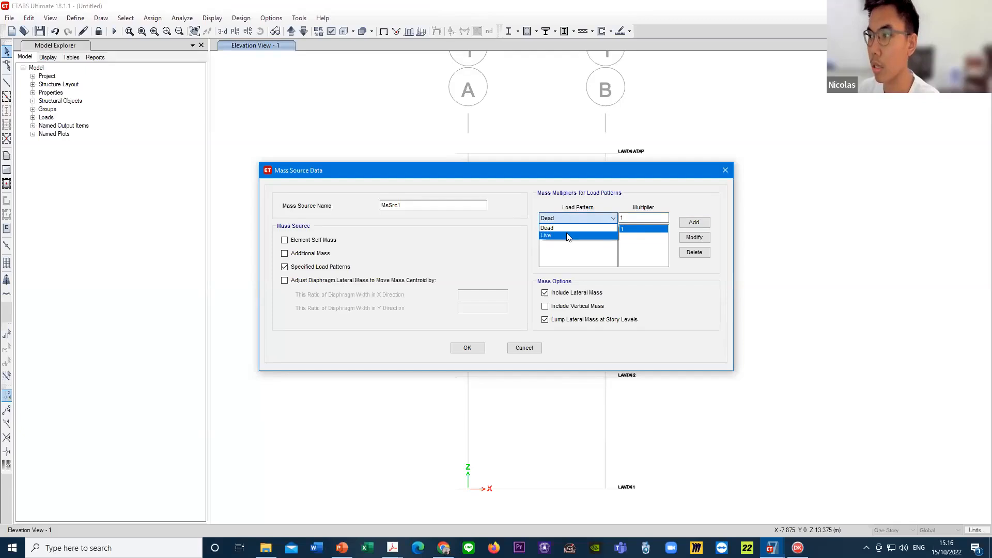
click(569, 236)
click(615, 217)
key(BackSpace)
text(0)
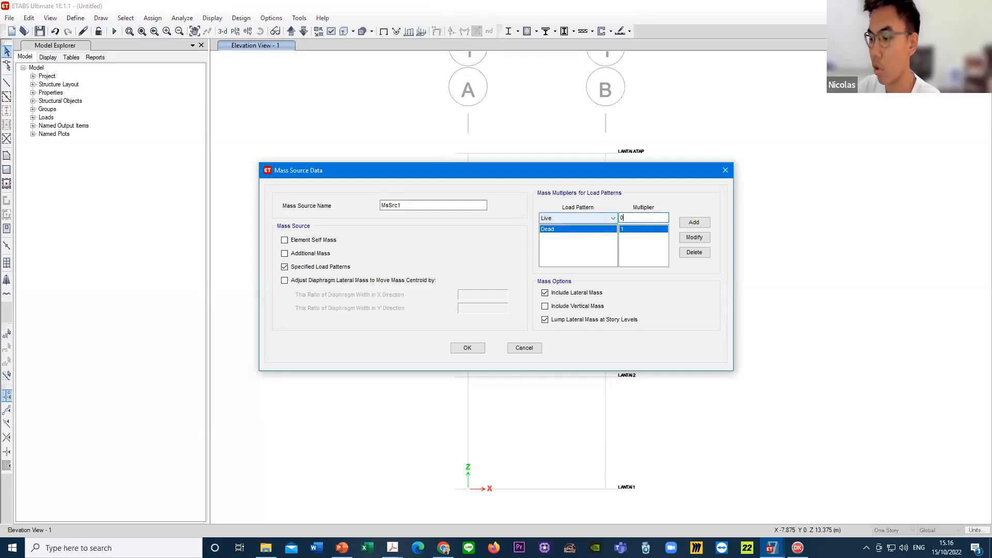
text(.25)
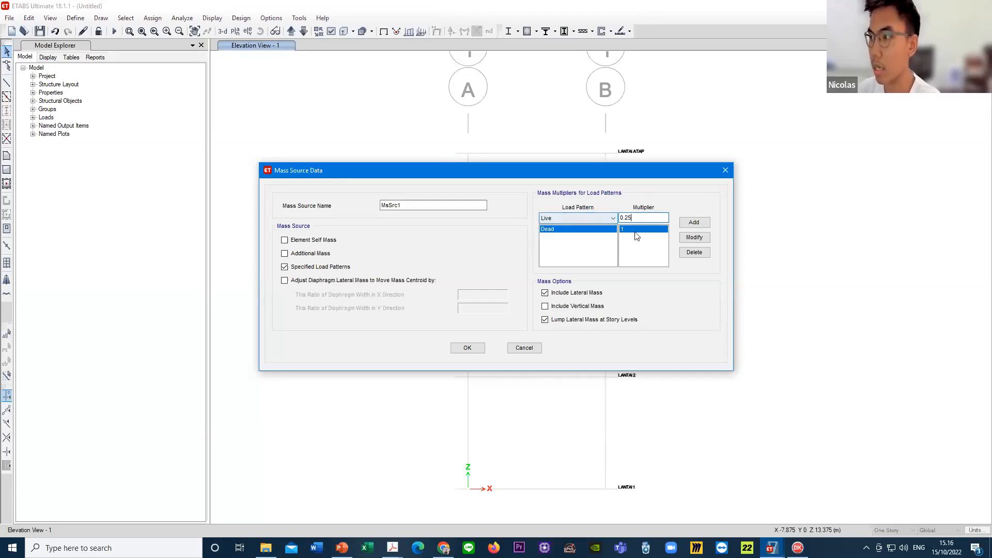
click(704, 227)
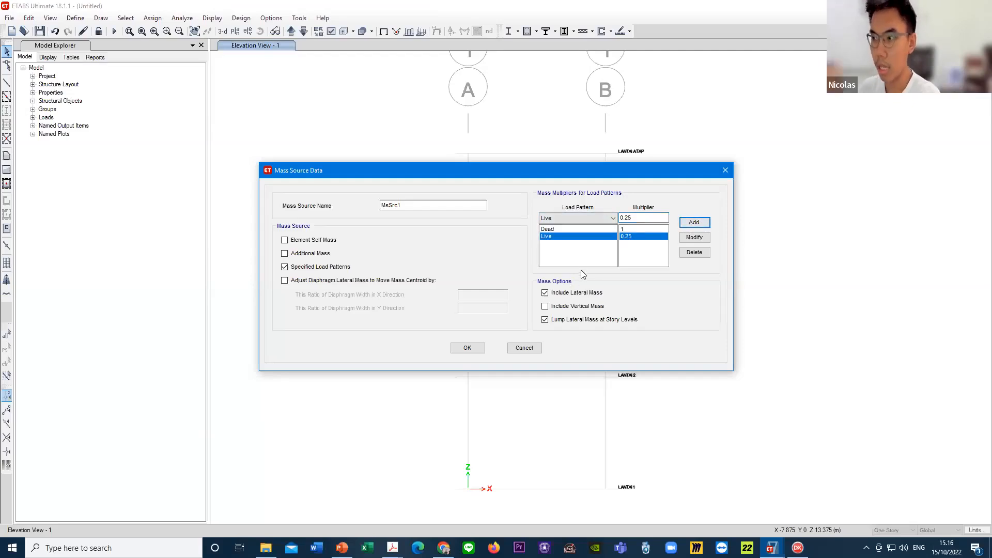
- Recheck the Dead and Live multipliers, then accept the MsSrc1 data and the mass source list
click(574, 229)
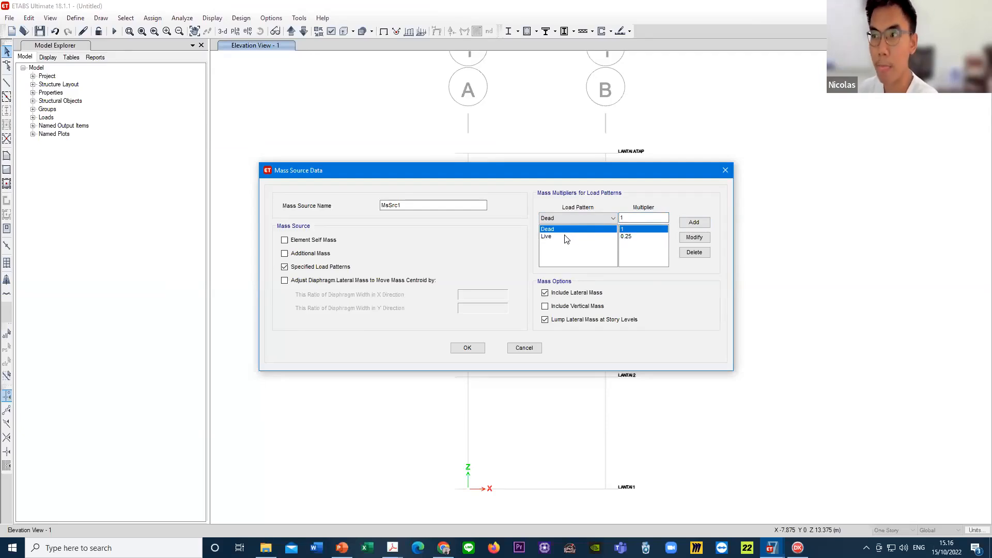
click(567, 237)
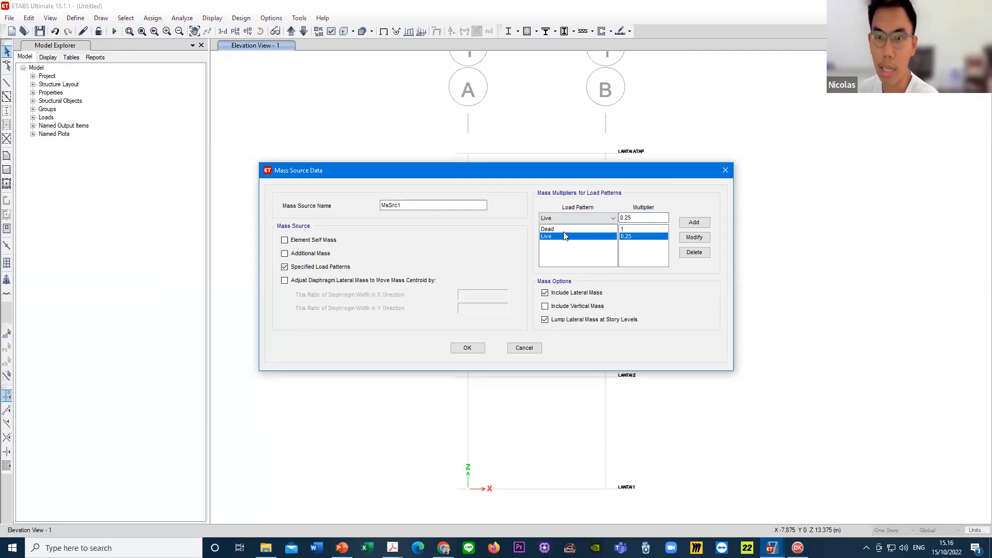
click(469, 347)
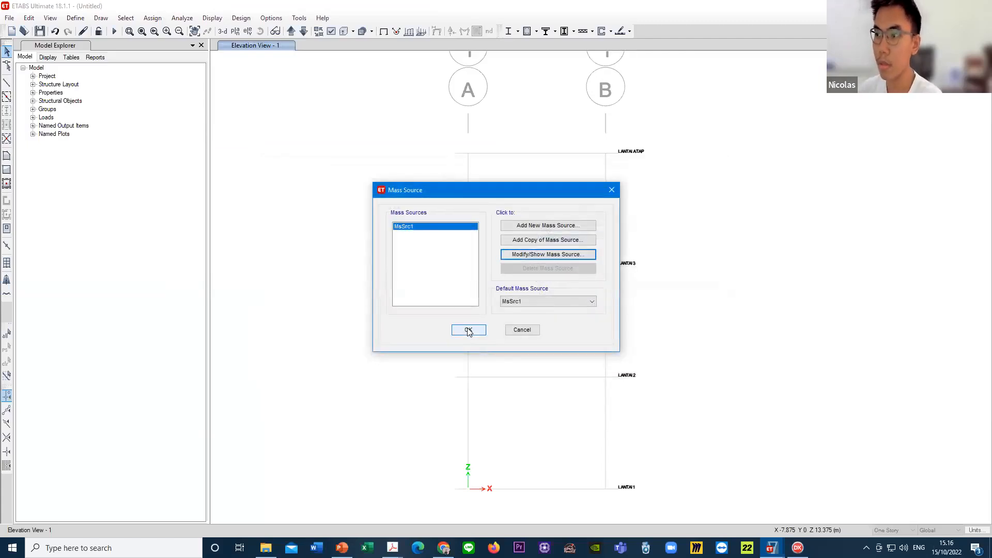
click(468, 330)
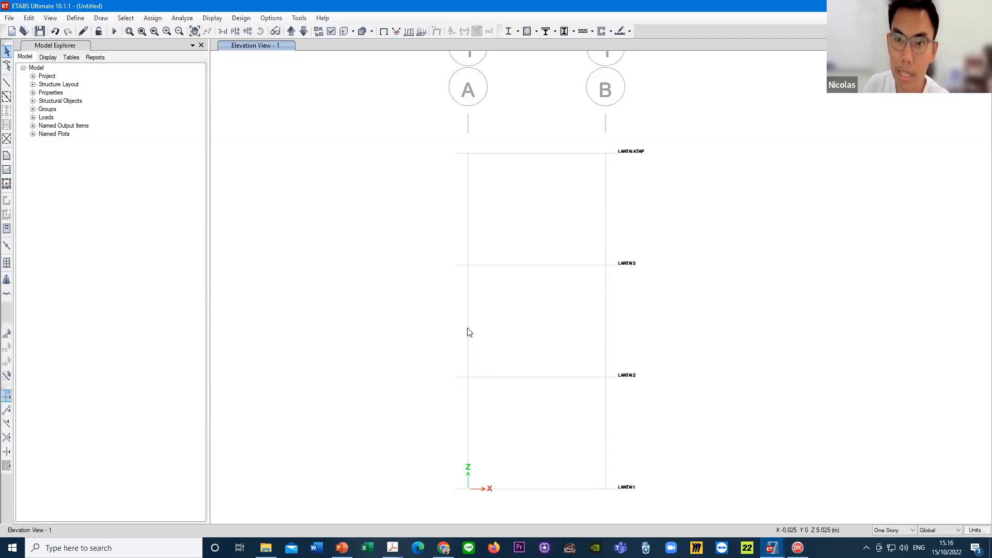
drag(208, 131, 252, 124)
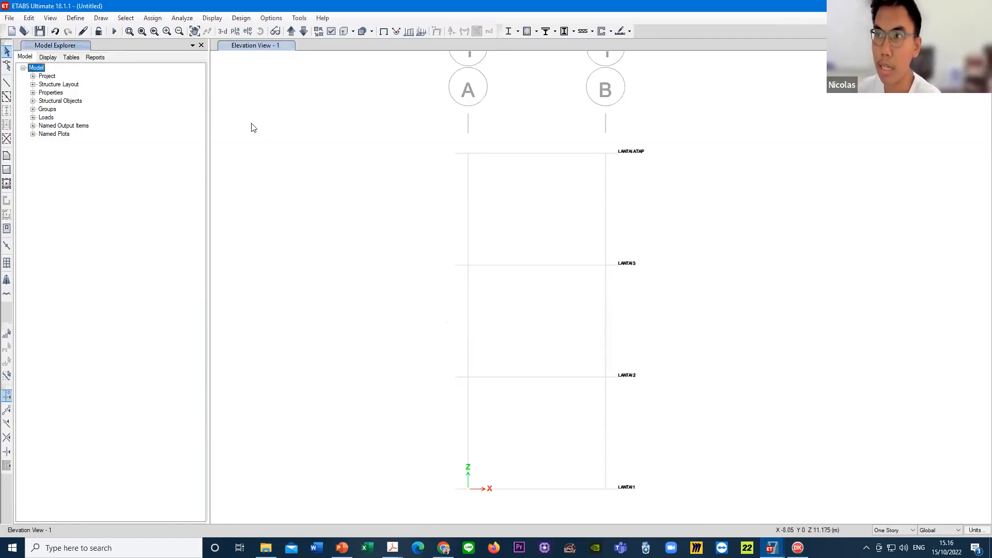
click(252, 124)
click(166, 184)
click(277, 128)
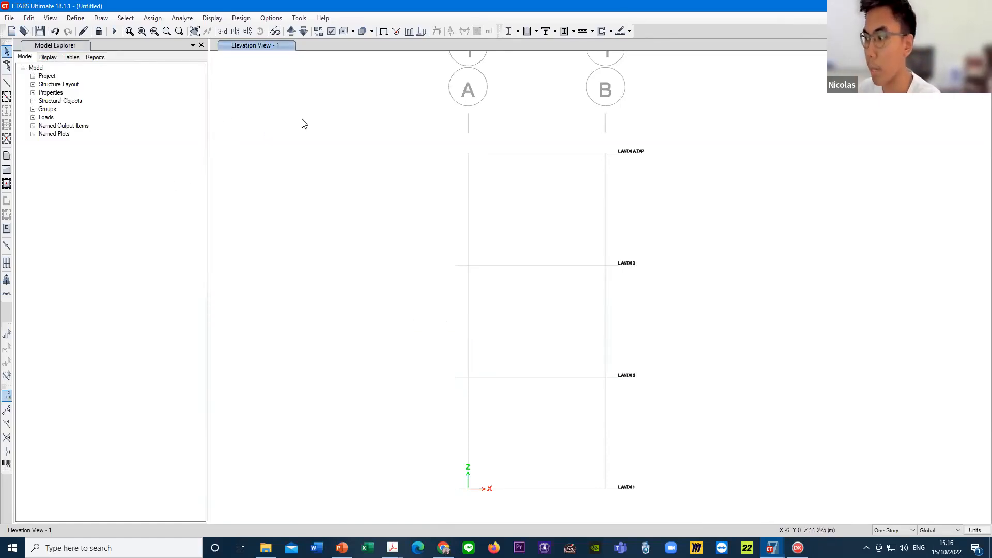
- Open the load pattern definitions and examine the existing Dead and Live patterns with their types and self-weight multipliers
click(74, 19)
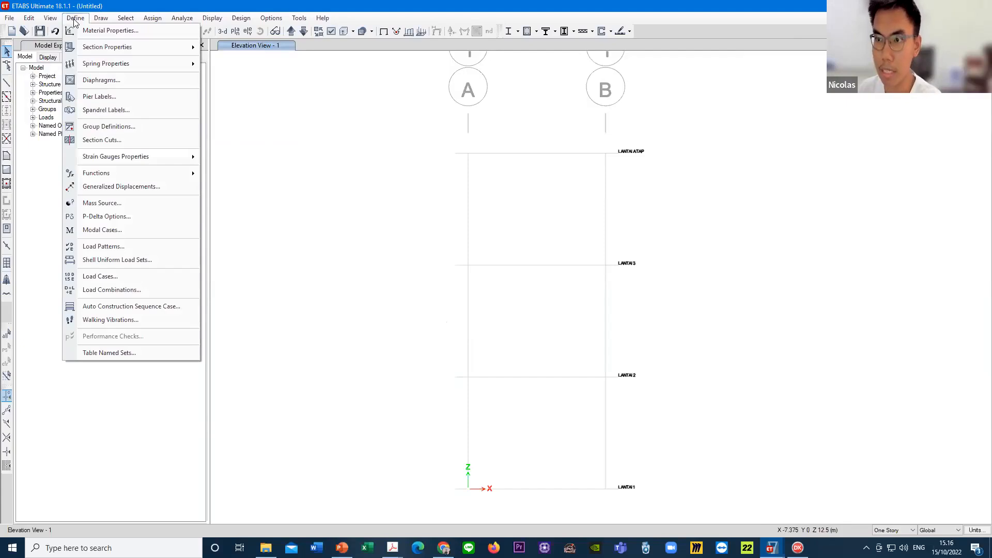
click(142, 245)
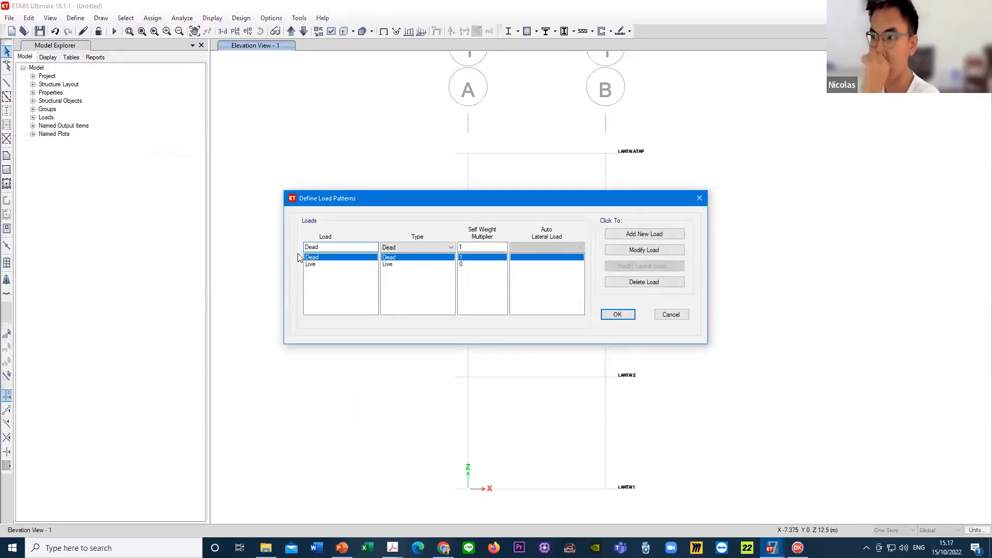
drag(322, 247, 292, 247)
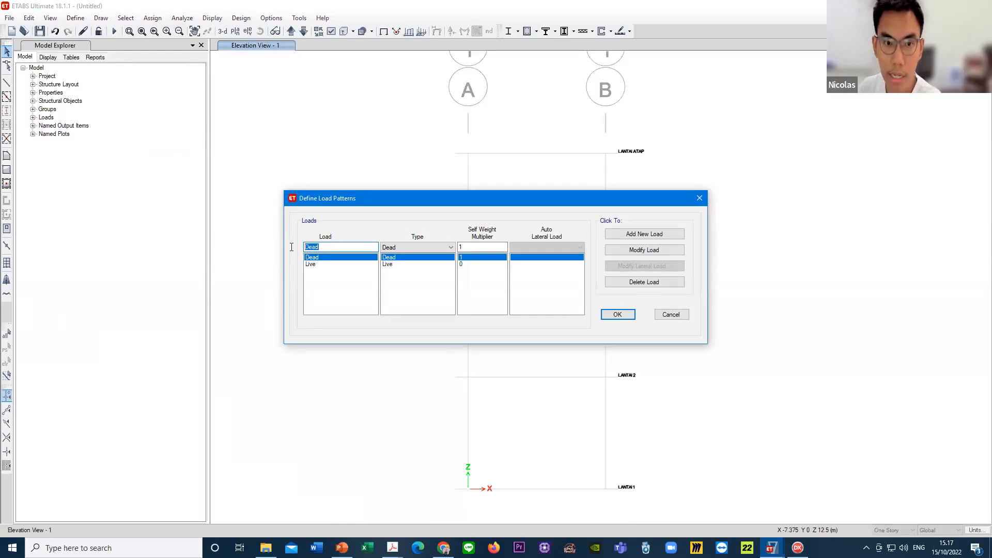
click(341, 248)
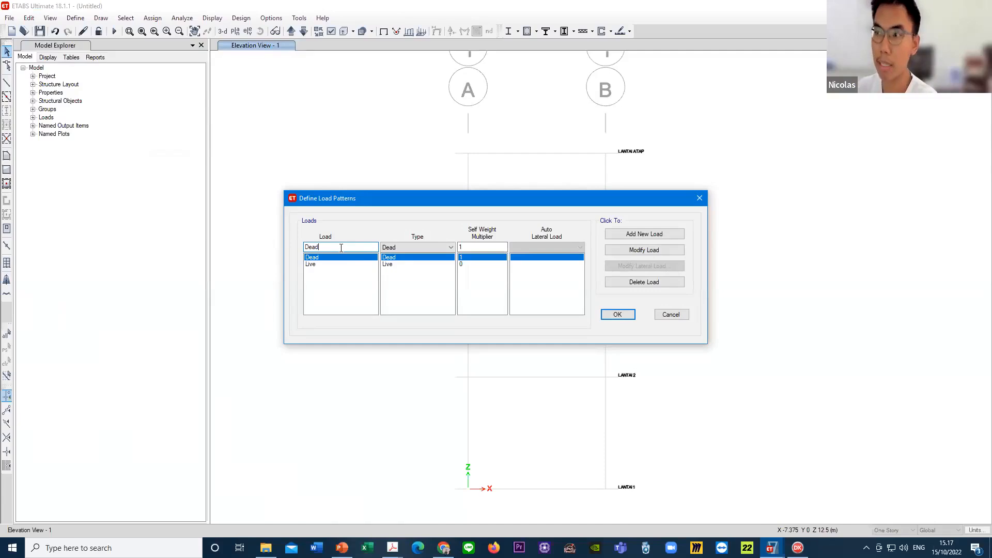
click(324, 265)
click(326, 258)
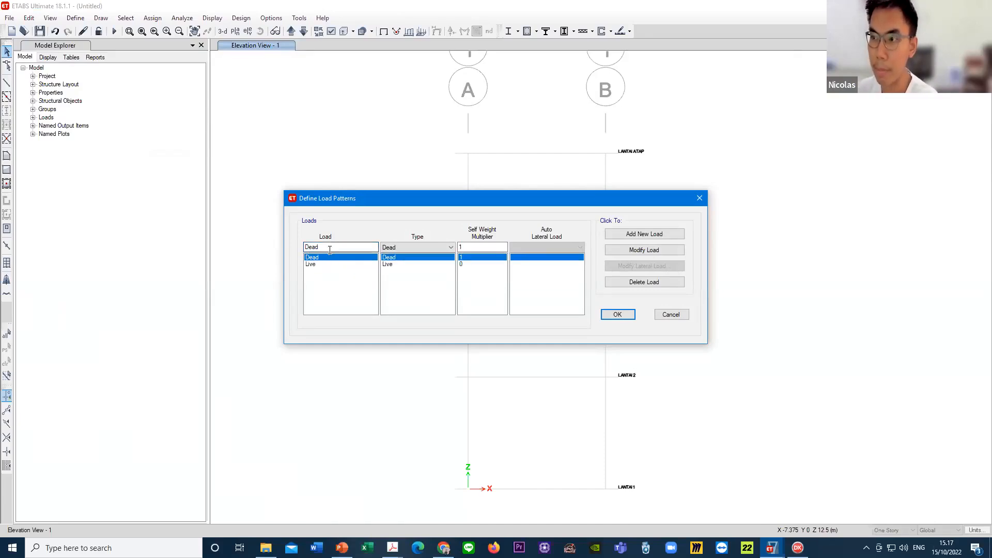
click(328, 264)
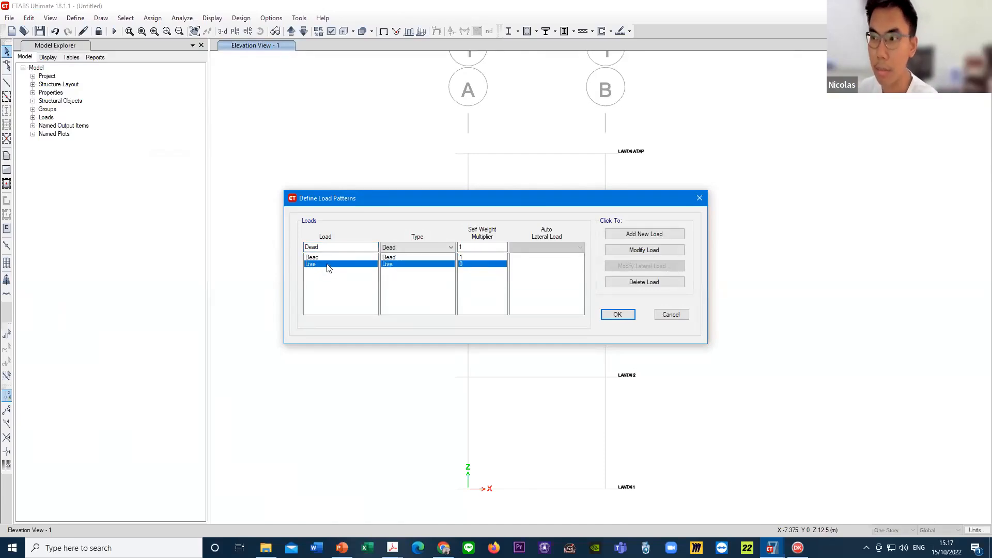
click(326, 257)
click(332, 248)
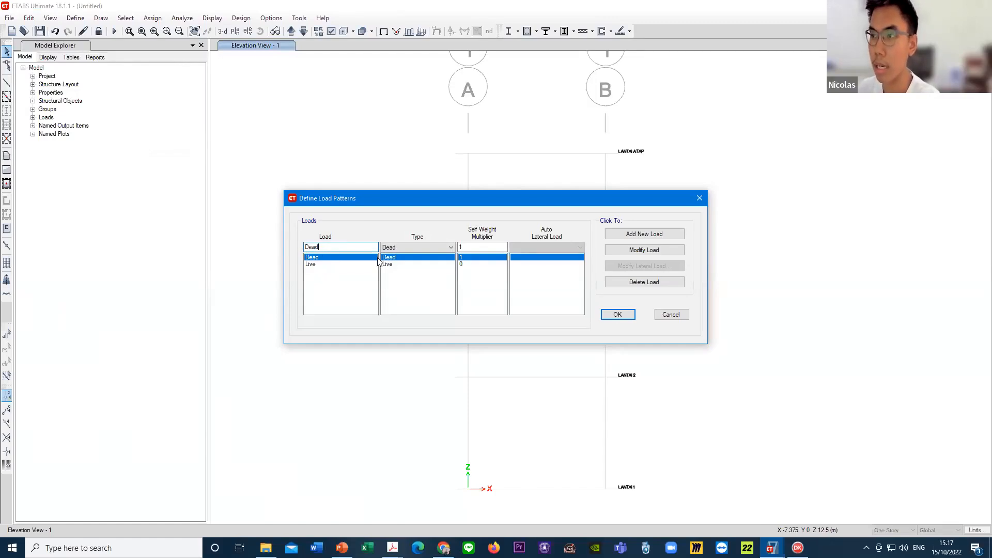
click(331, 264)
click(339, 257)
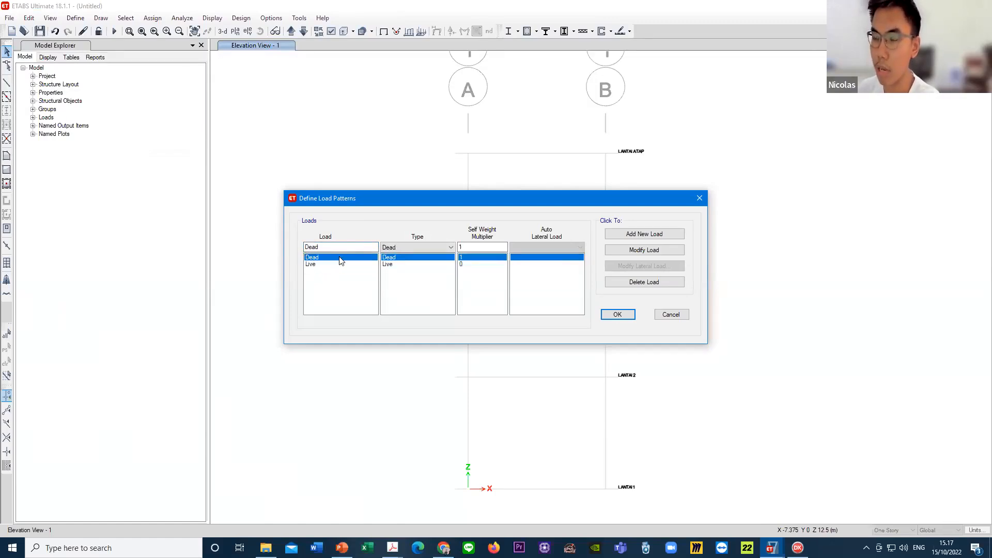
drag(340, 247, 269, 251)
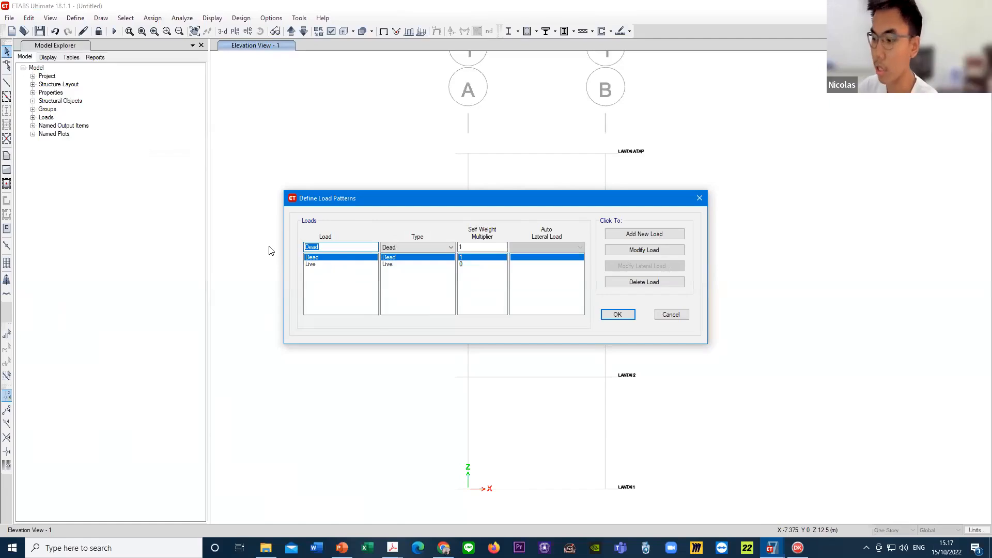
text(ADL)
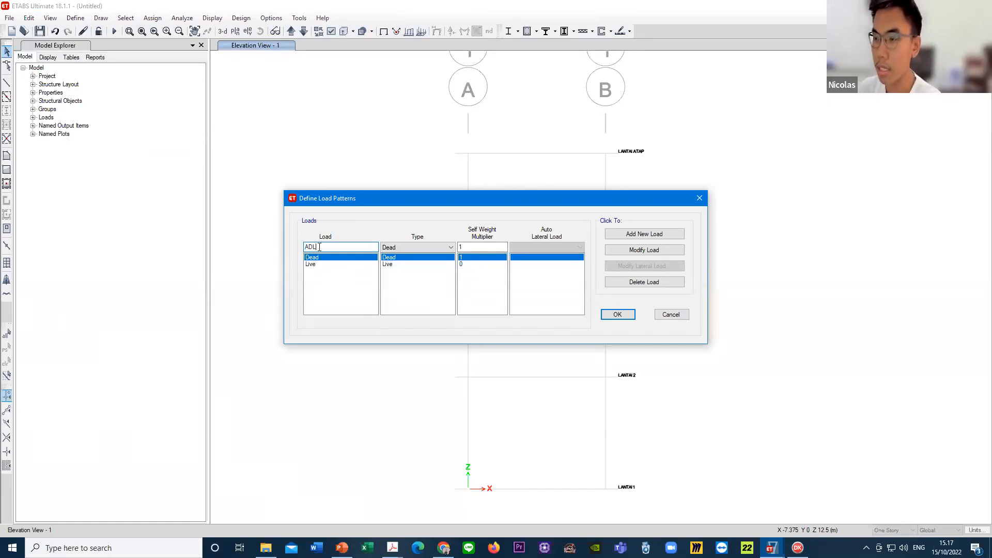
drag(316, 247, 303, 248)
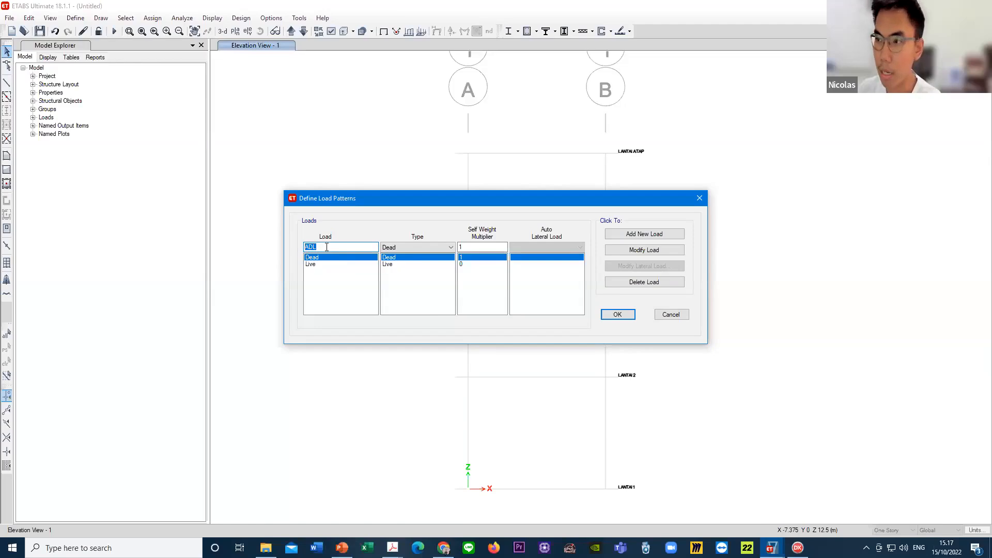
click(326, 247)
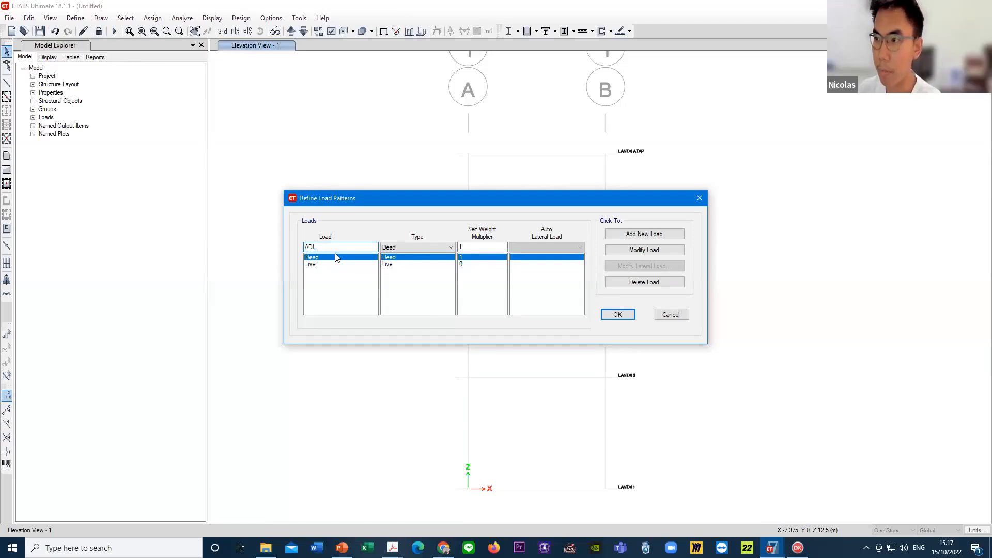
click(411, 245)
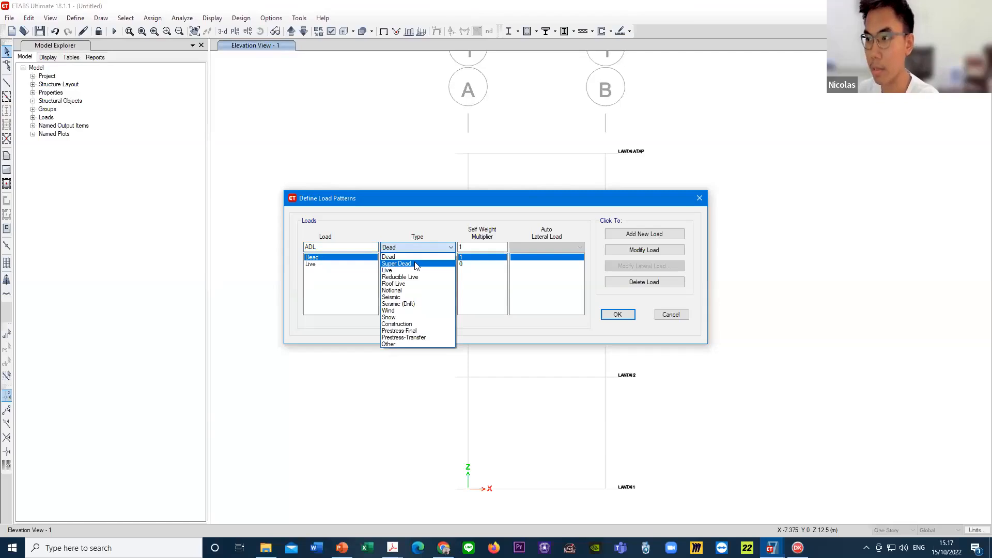
click(414, 265)
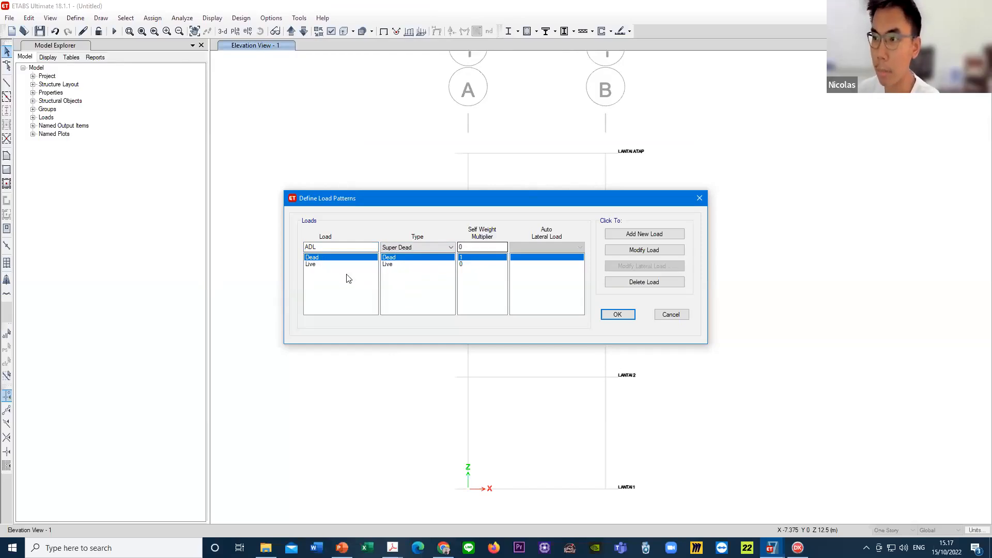
click(327, 265)
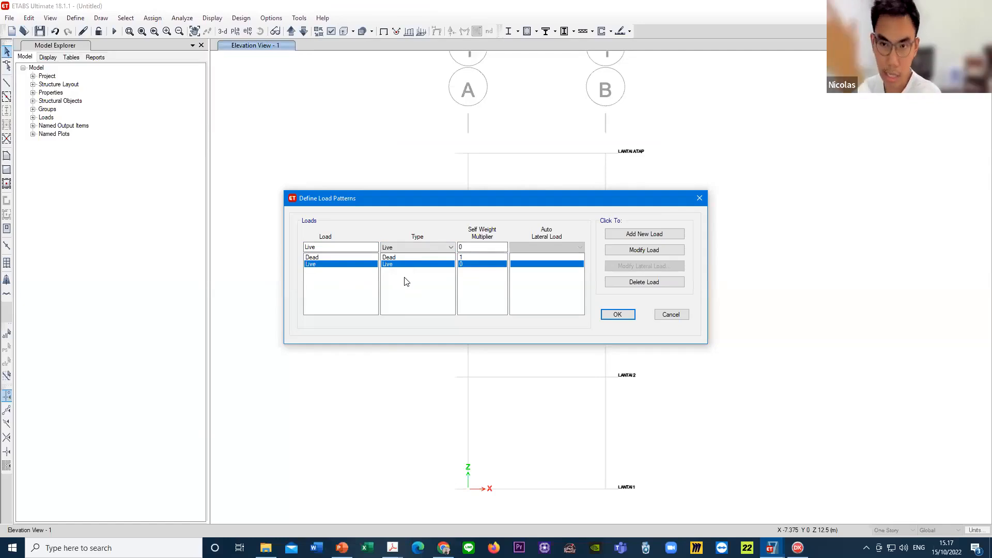
click(394, 258)
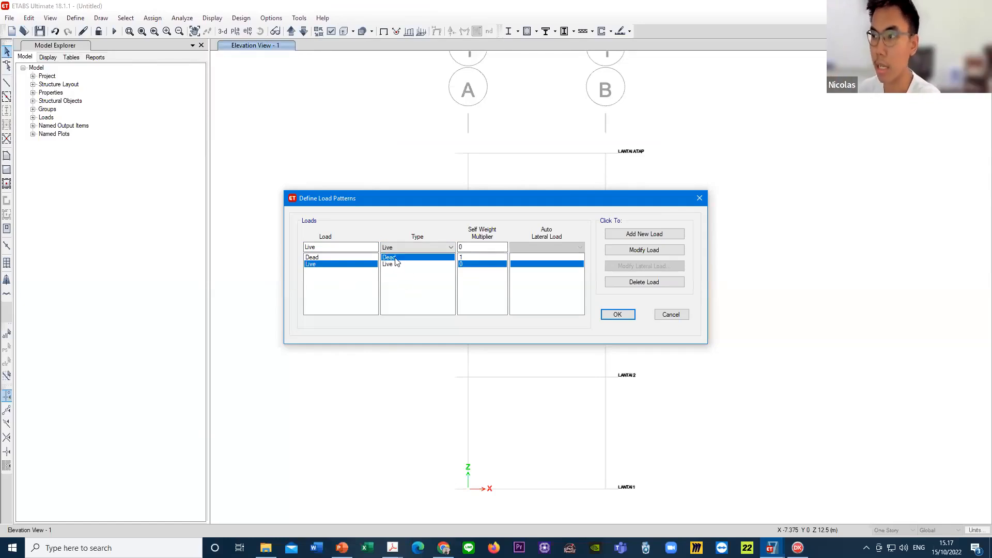
click(397, 263)
- Add a new load pattern named ADL of type Super Dead with self-weight multiplier 0
click(398, 258)
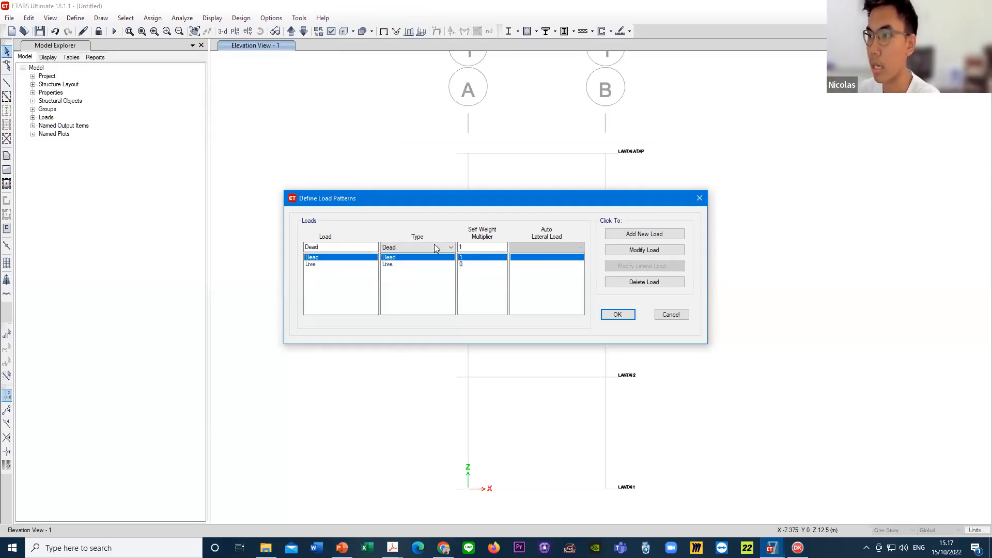
text(ADL)
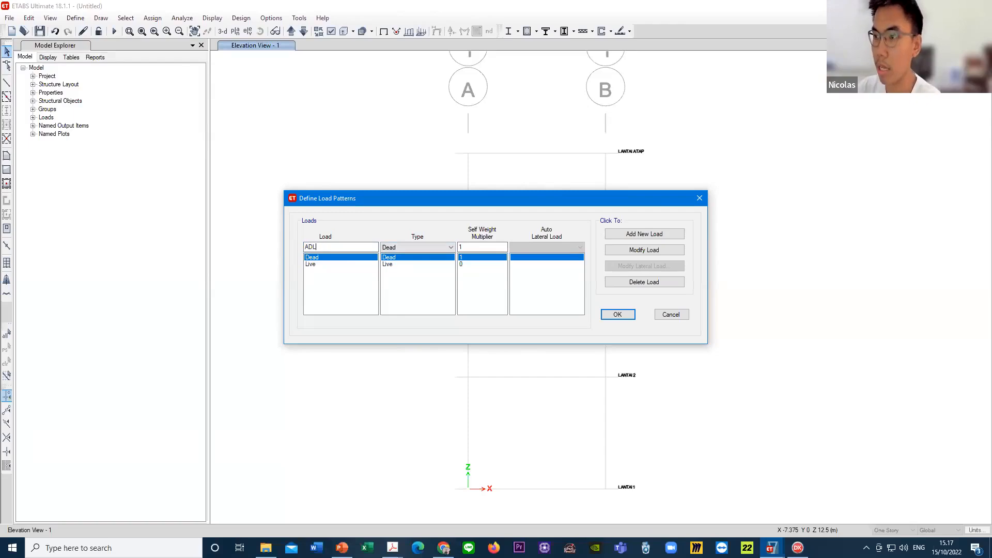
click(409, 248)
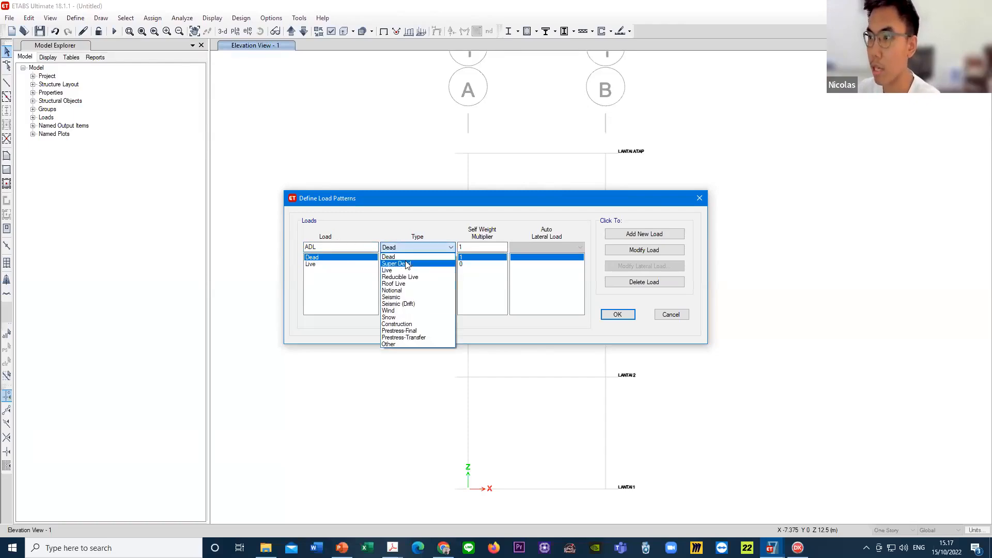
click(421, 262)
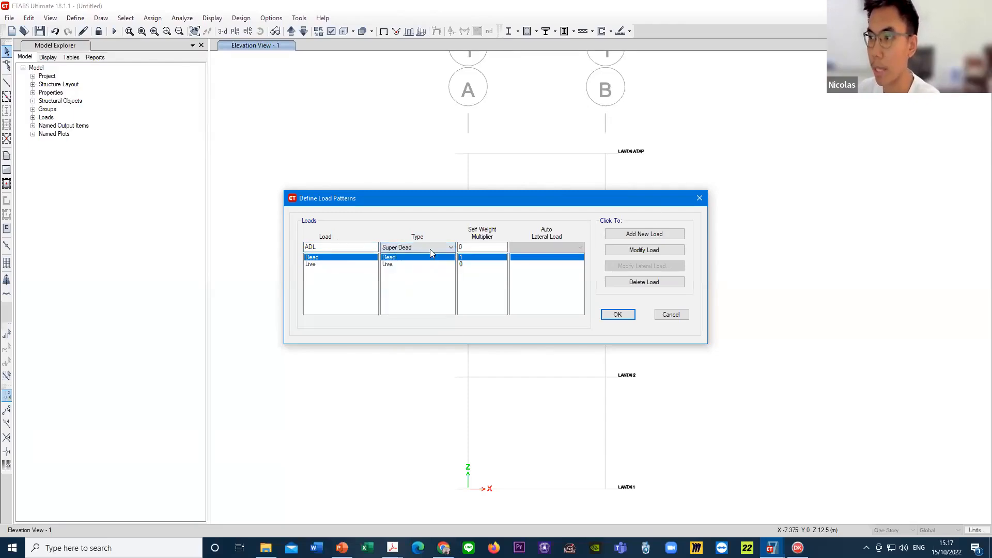
click(653, 234)
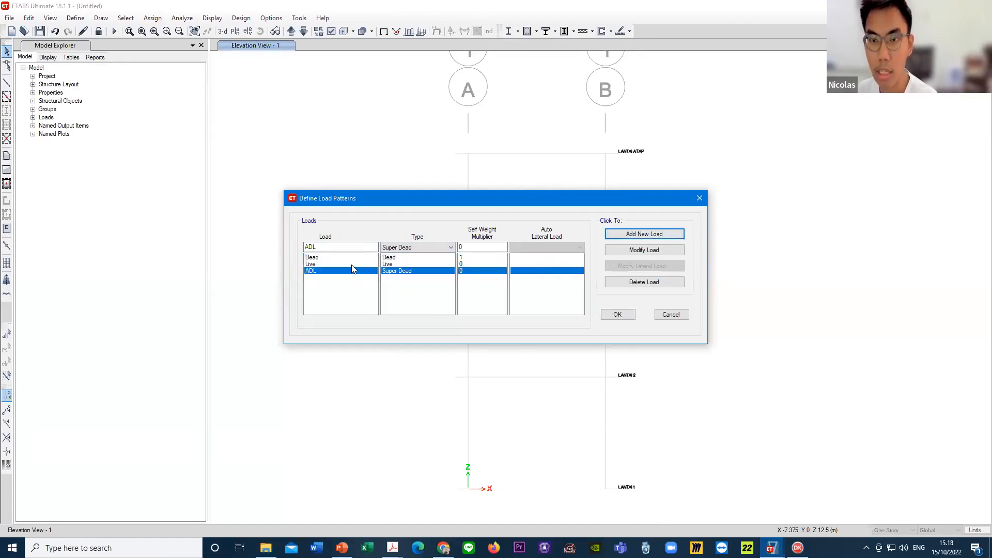
- Add a new load pattern named LIVE ROOF of type Roof Live with self-weight multiplier 0
double_click(329, 246)
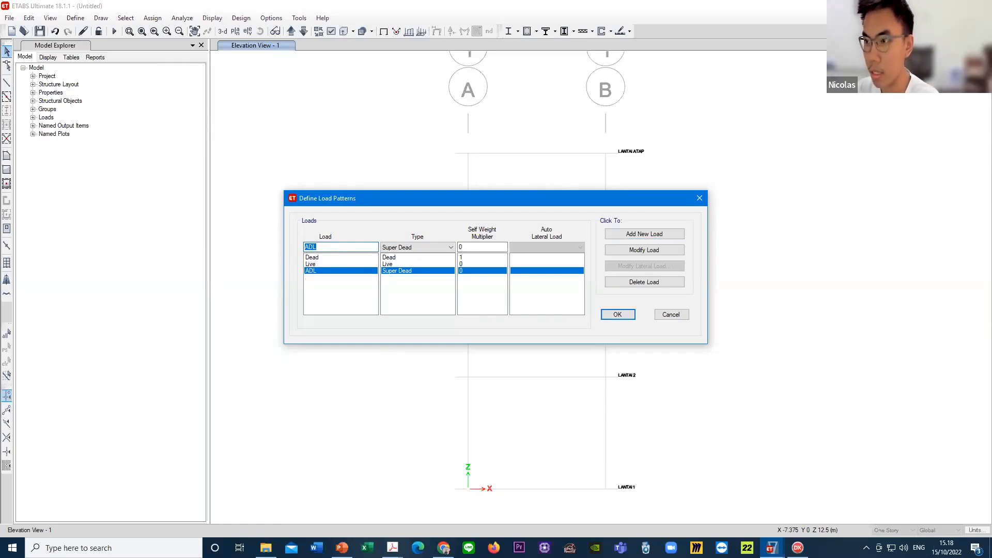
text(LR)
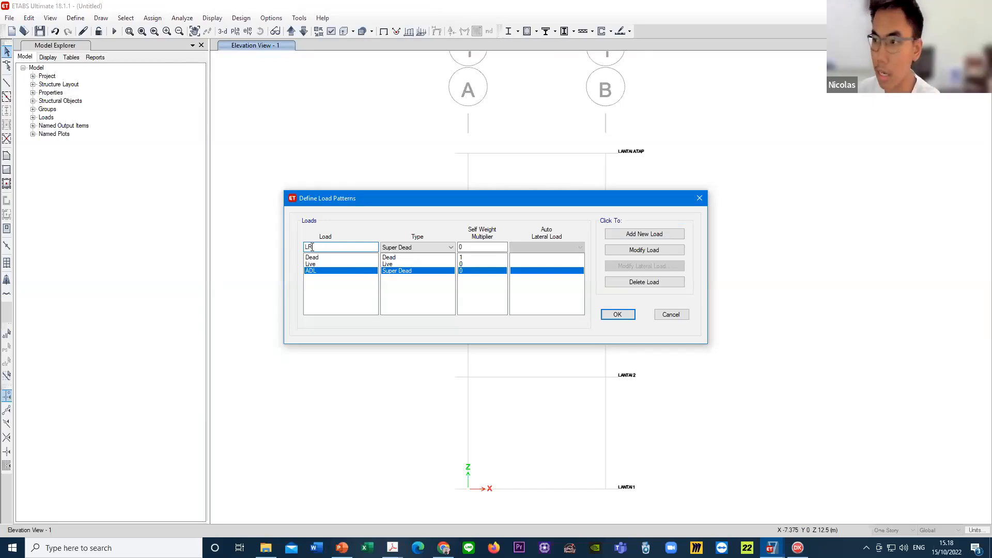
text(LIVE)
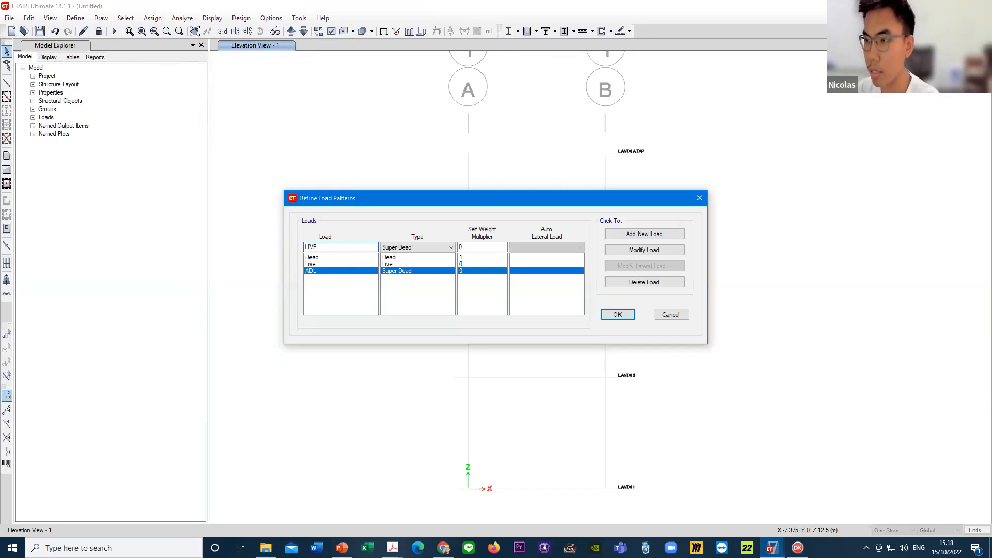
text( ROOF)
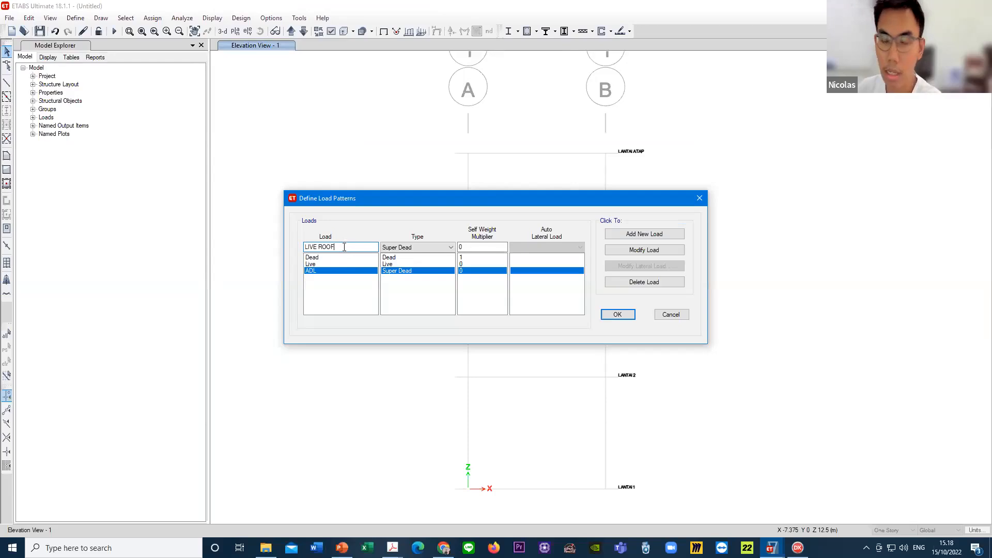
click(429, 249)
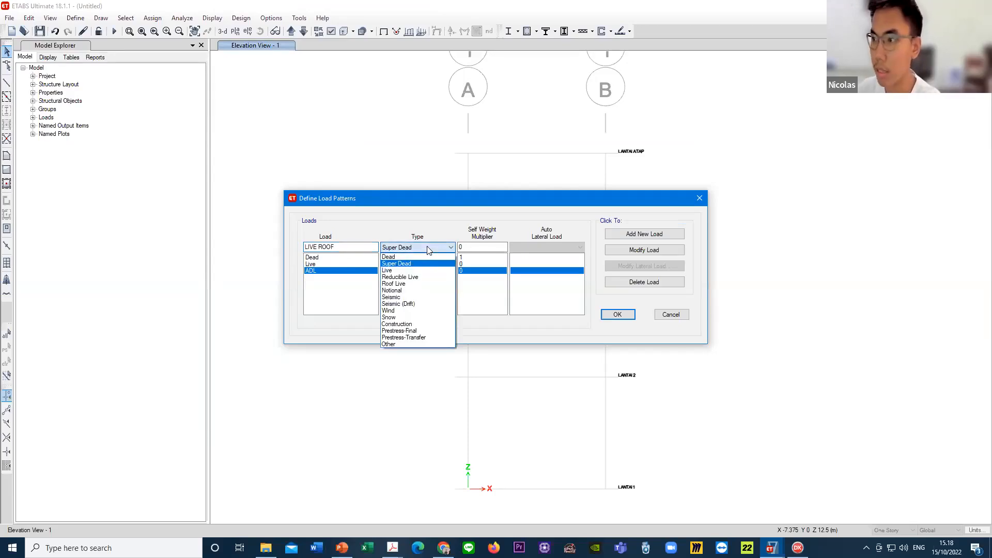
click(409, 287)
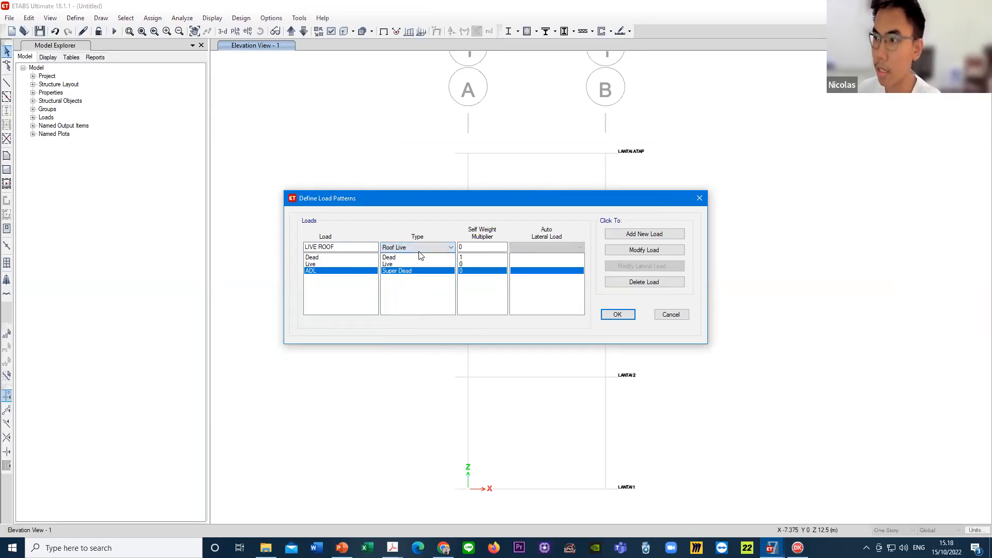
click(645, 234)
- Review the Dead, Live, ADL and LIVE ROOF load patterns, then accept the load pattern definitions
click(328, 270)
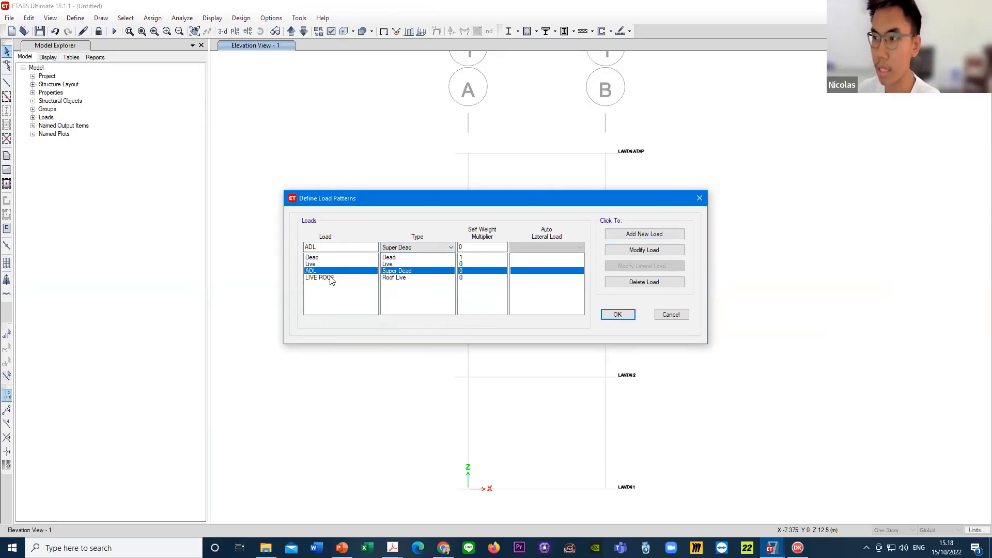
click(334, 265)
click(333, 258)
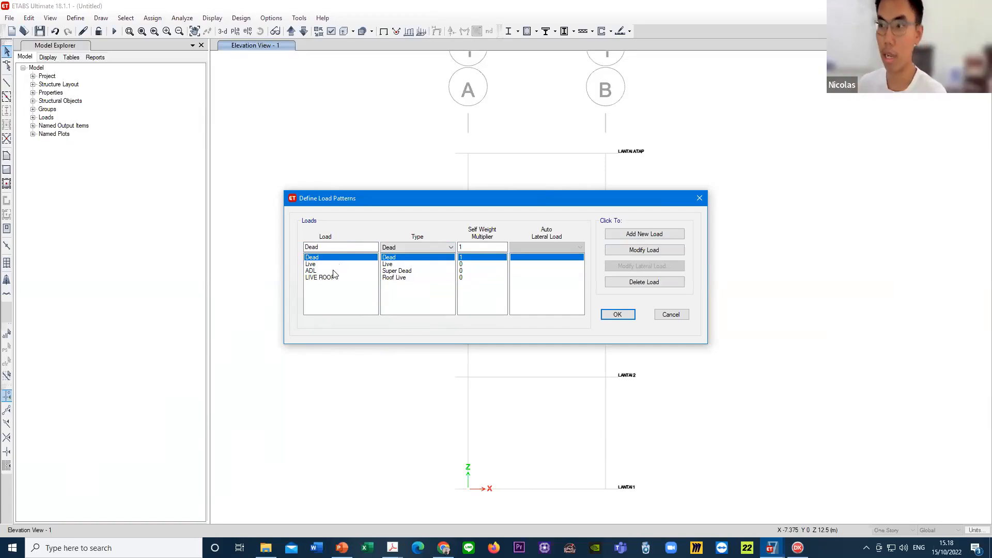
click(334, 271)
click(333, 262)
click(334, 256)
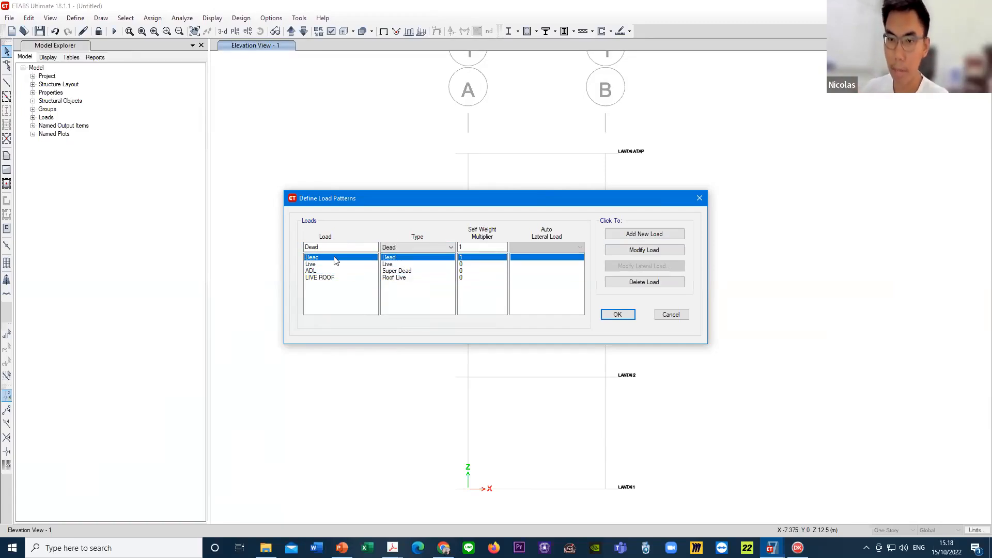
click(332, 263)
click(330, 270)
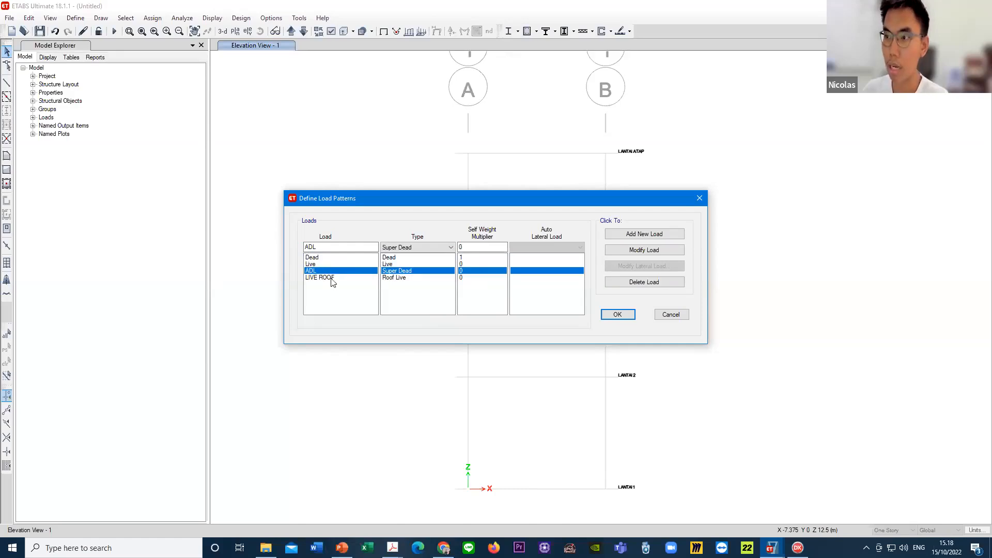
click(333, 265)
click(330, 270)
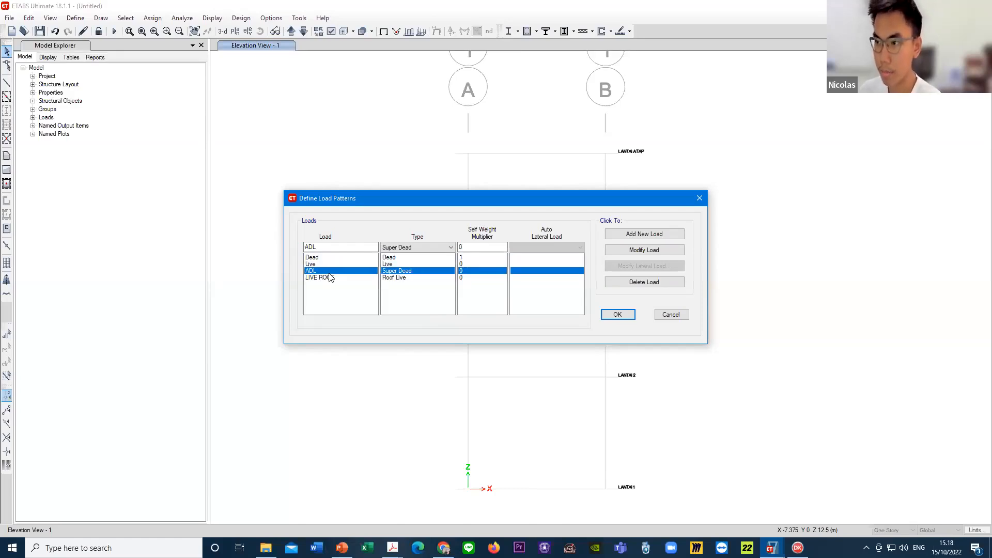
click(332, 278)
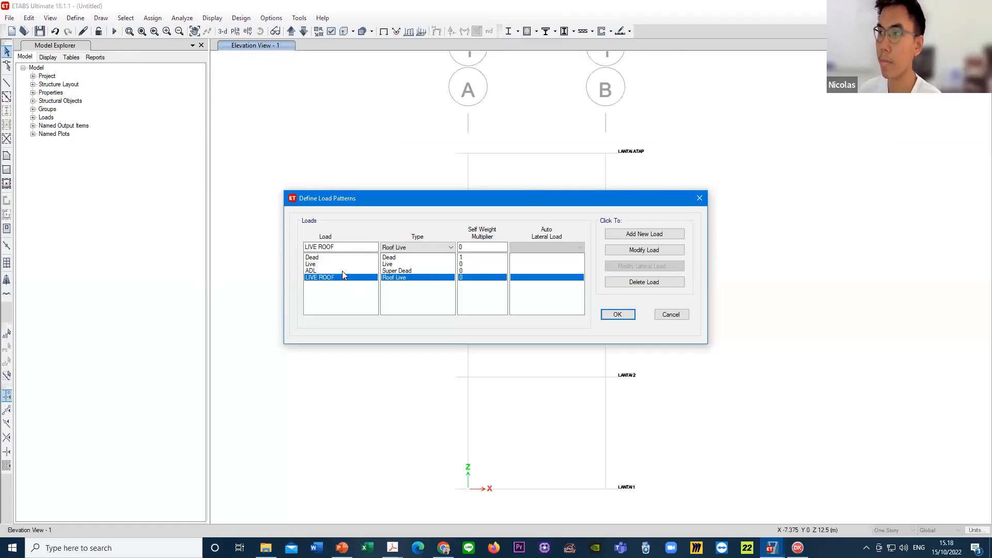
click(618, 314)
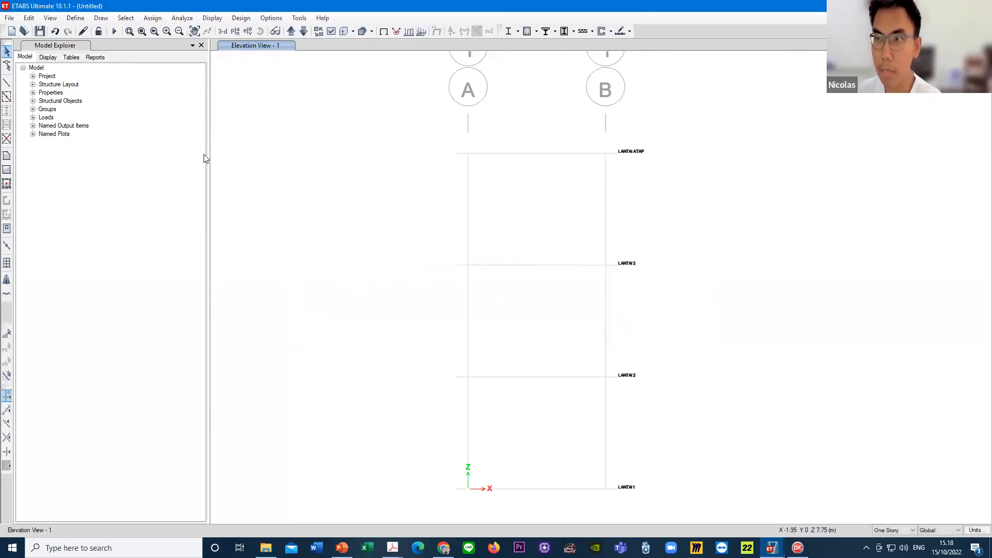
- Reopen mass source MsSrc1 and add the ADL load pattern to it with a multiplier of 1
click(75, 18)
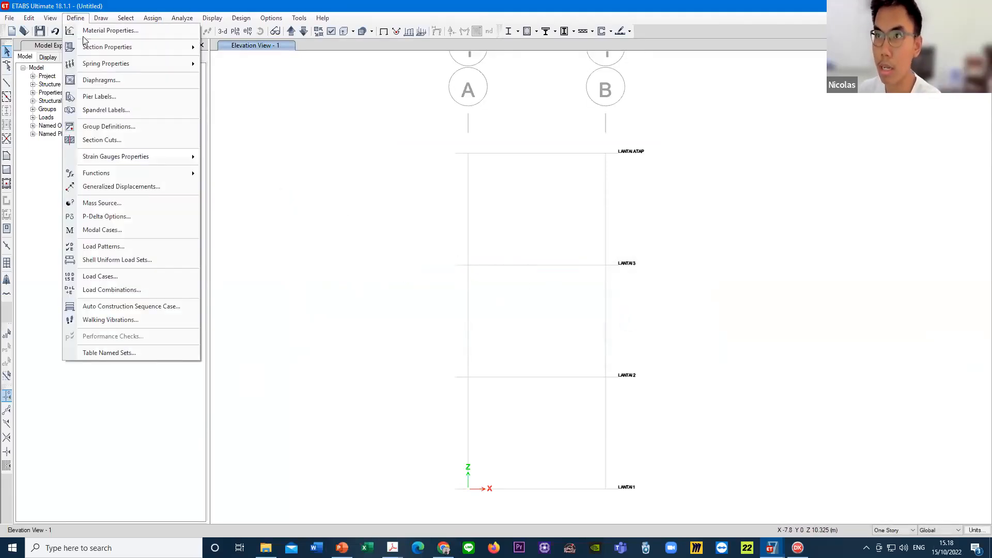
click(144, 203)
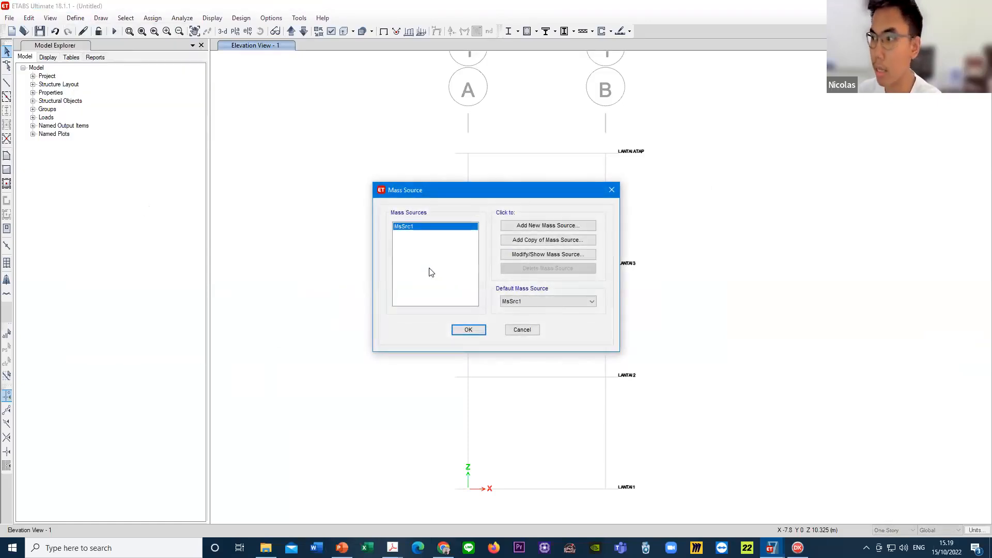
click(542, 255)
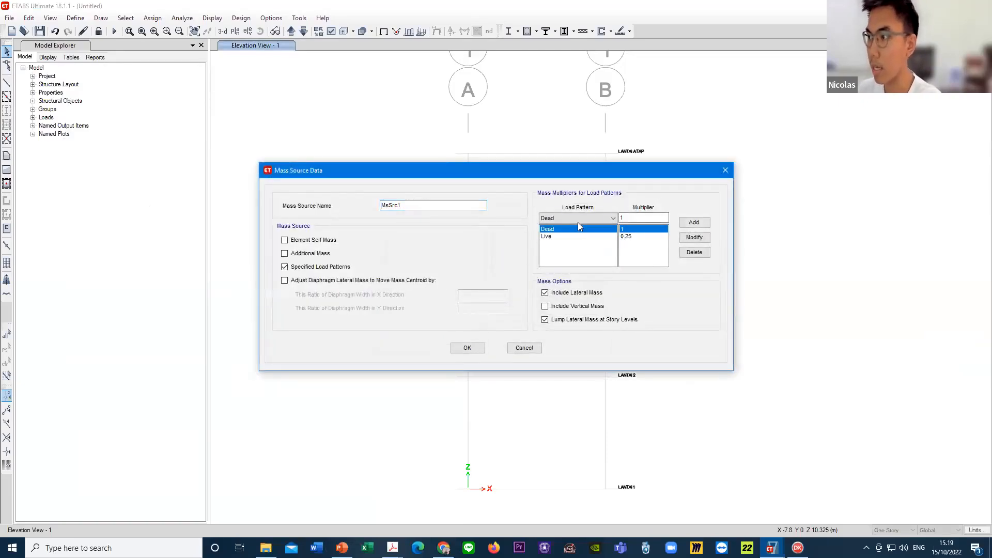
click(580, 217)
click(590, 224)
click(581, 236)
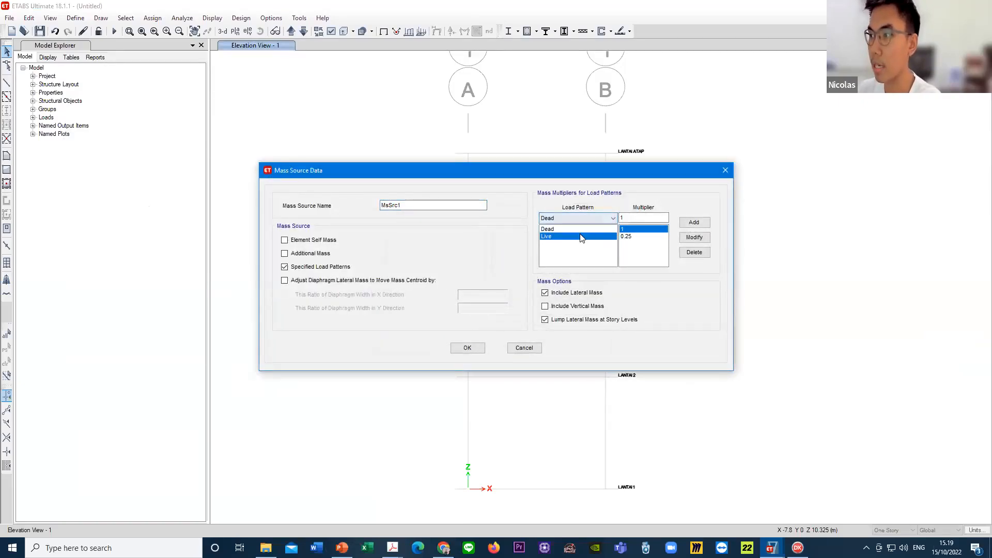
click(581, 229)
click(581, 217)
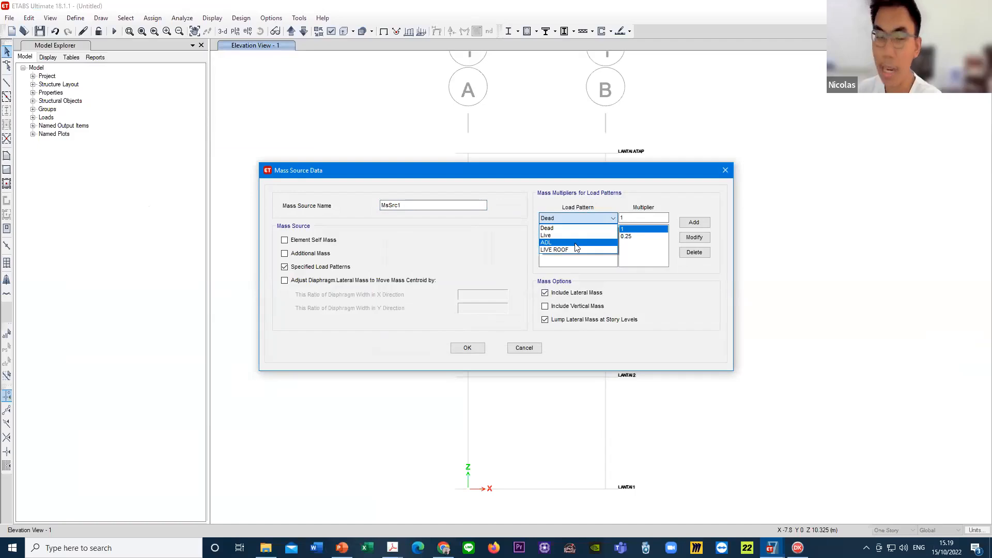
click(575, 243)
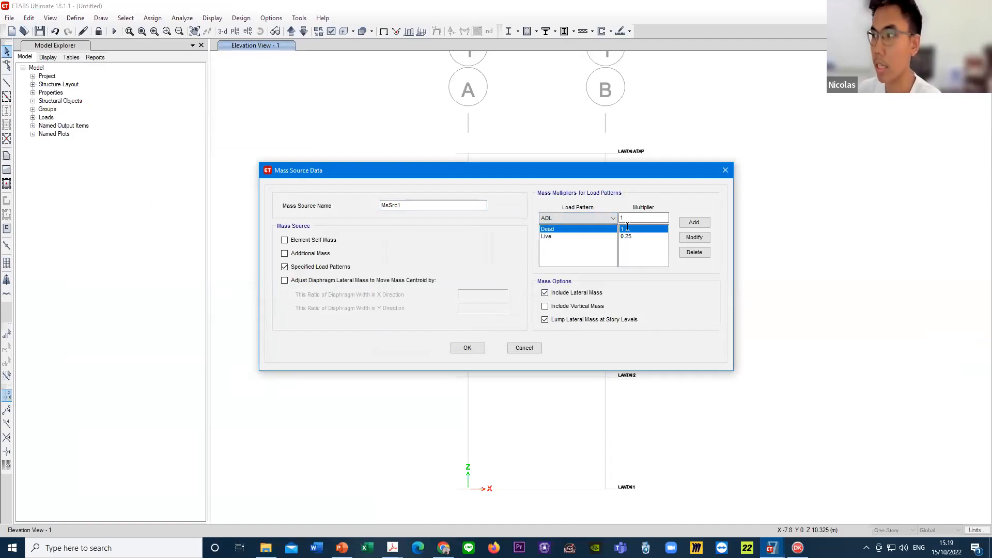
click(625, 217)
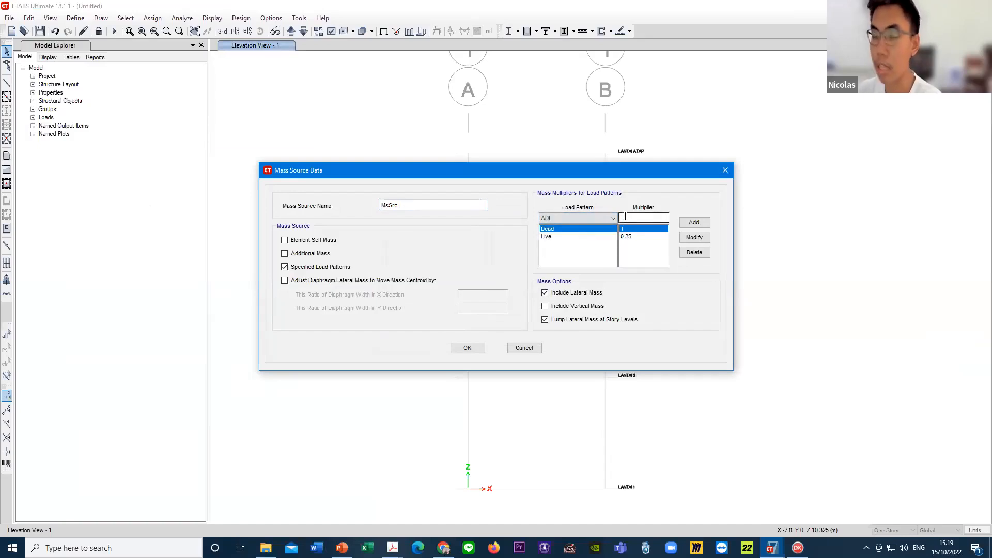
click(706, 224)
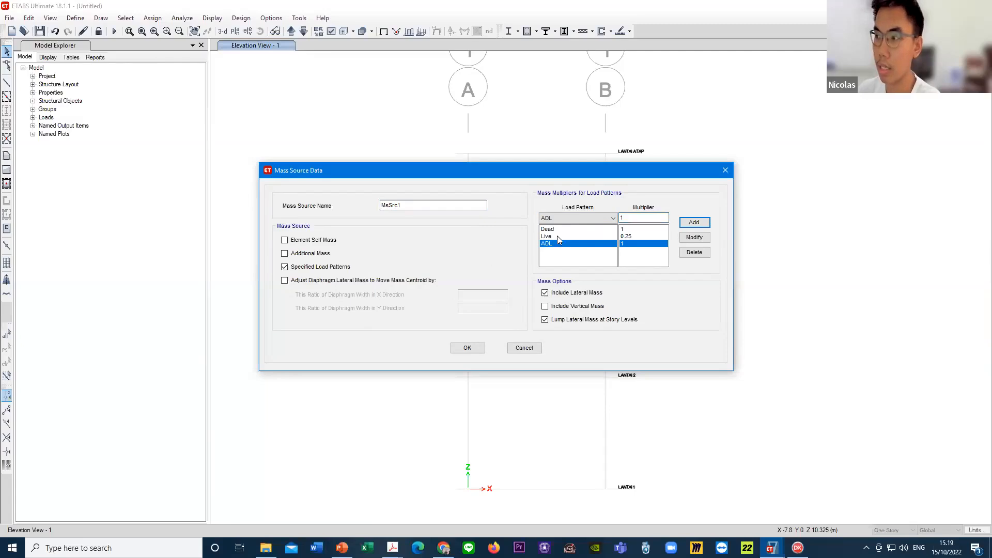
- Add the LIVE ROOF load pattern to mass source MsSrc1 with a multiplier of 1
click(566, 218)
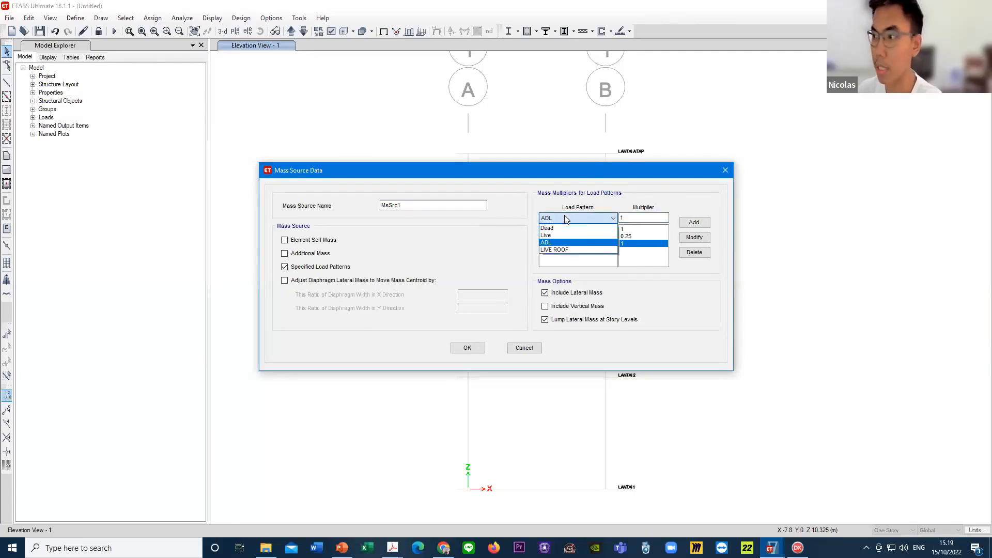
click(568, 249)
click(638, 219)
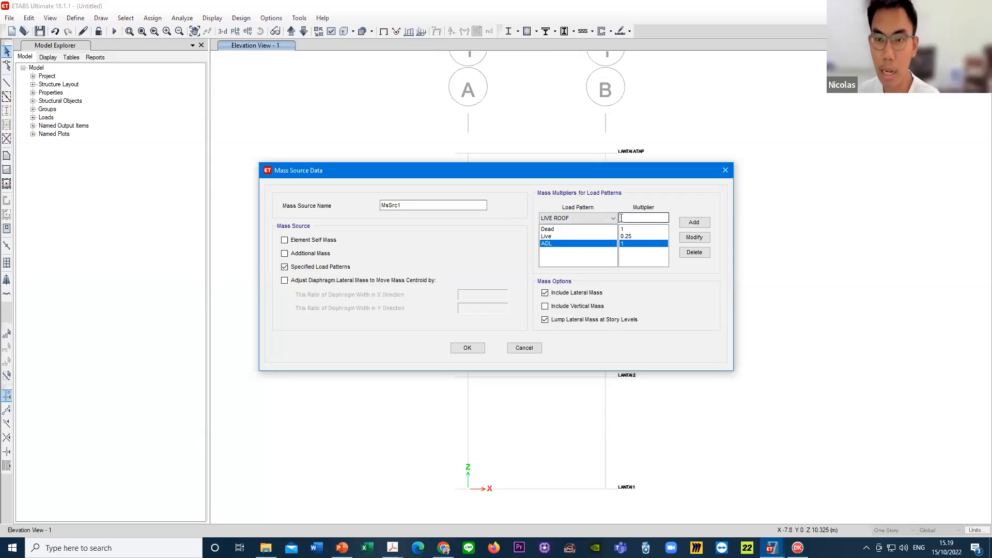
text(1)
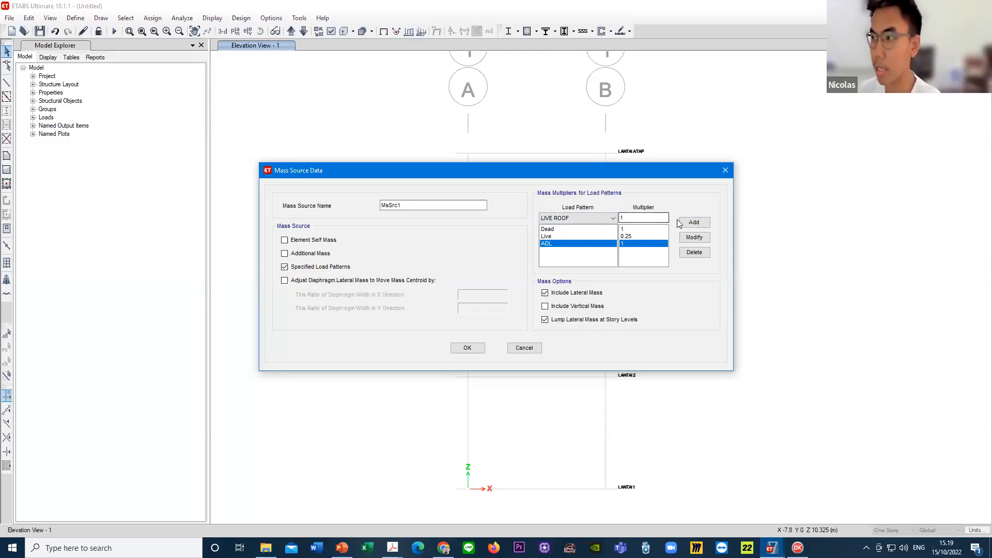
click(694, 222)
- Review the mass multipliers of all four load patterns in MsSrc1, then accept the mass source data and list
click(581, 236)
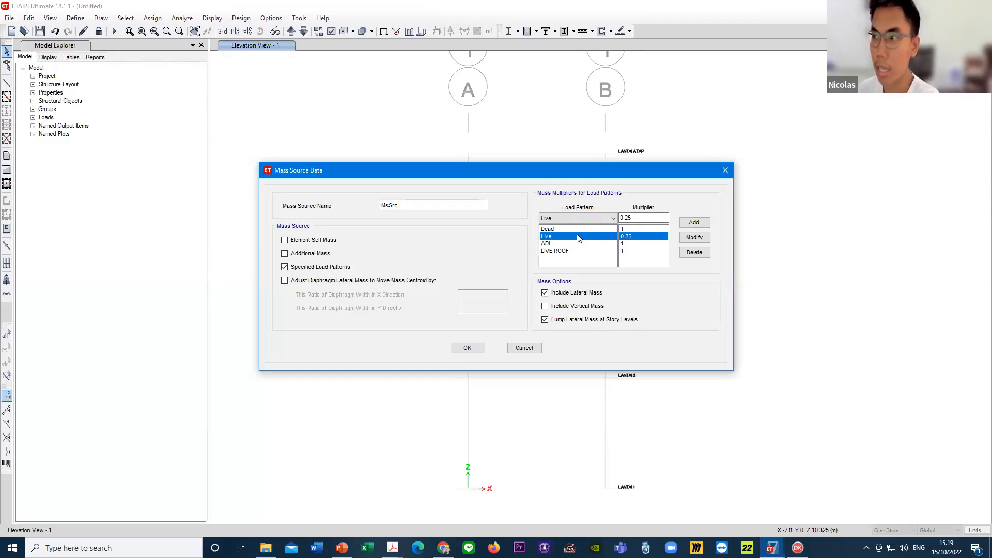
click(564, 229)
click(562, 235)
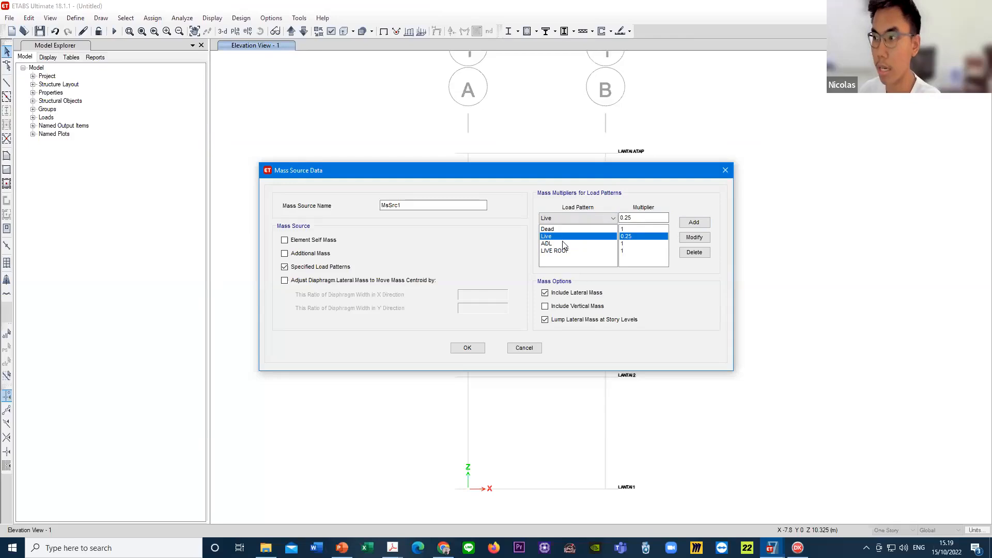
click(563, 242)
click(564, 236)
click(566, 229)
click(567, 236)
click(569, 243)
click(570, 235)
click(569, 230)
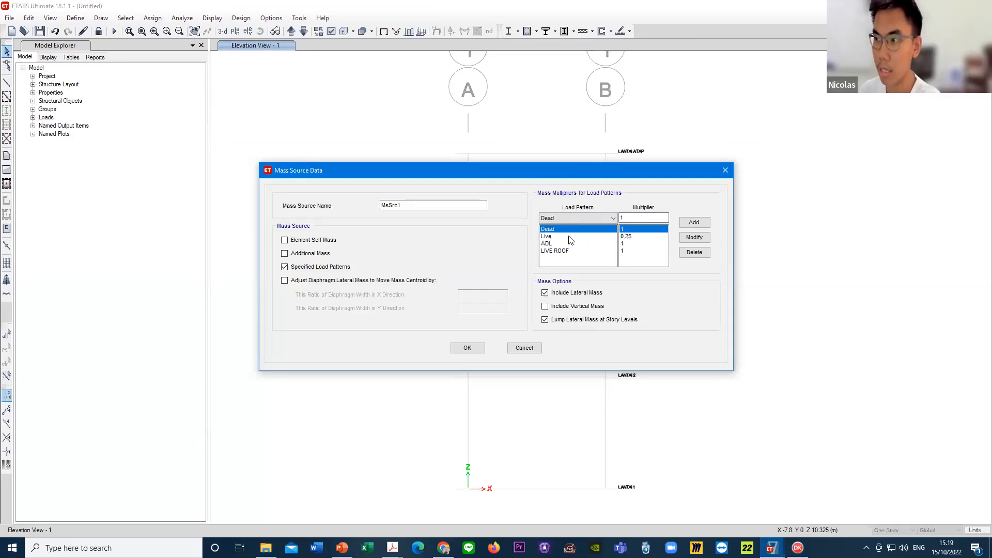
click(569, 236)
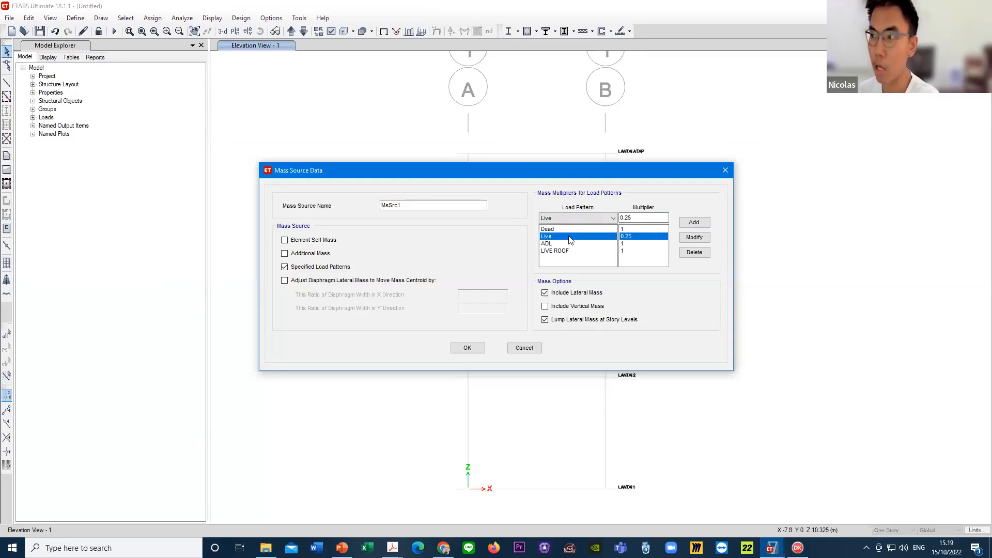
click(571, 243)
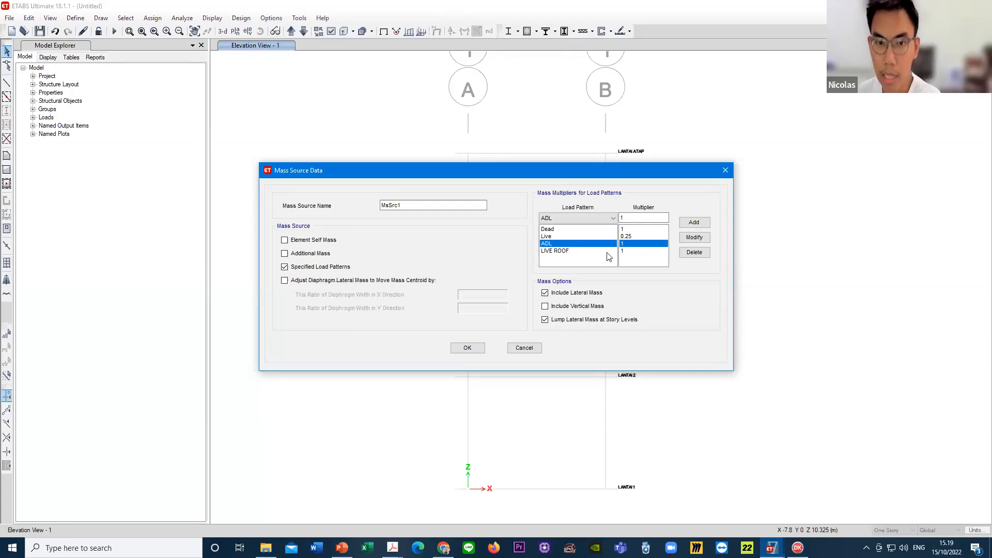
click(574, 252)
click(465, 350)
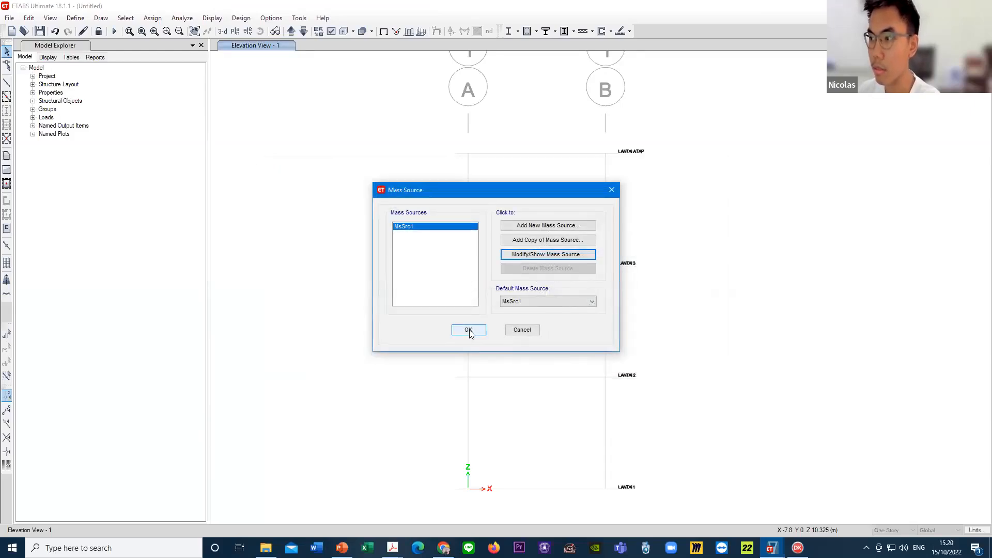
click(468, 331)
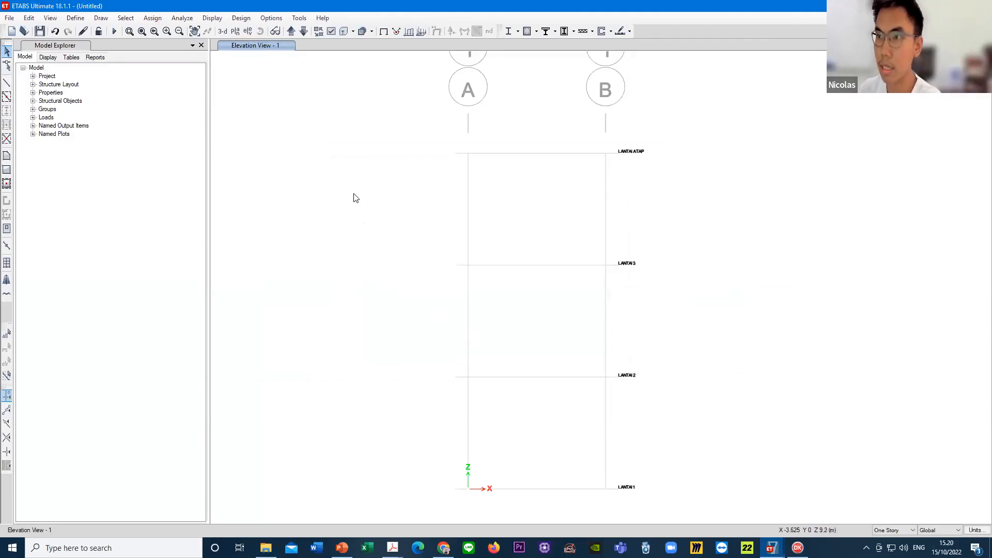
- Open the list of load combination definitions
click(75, 18)
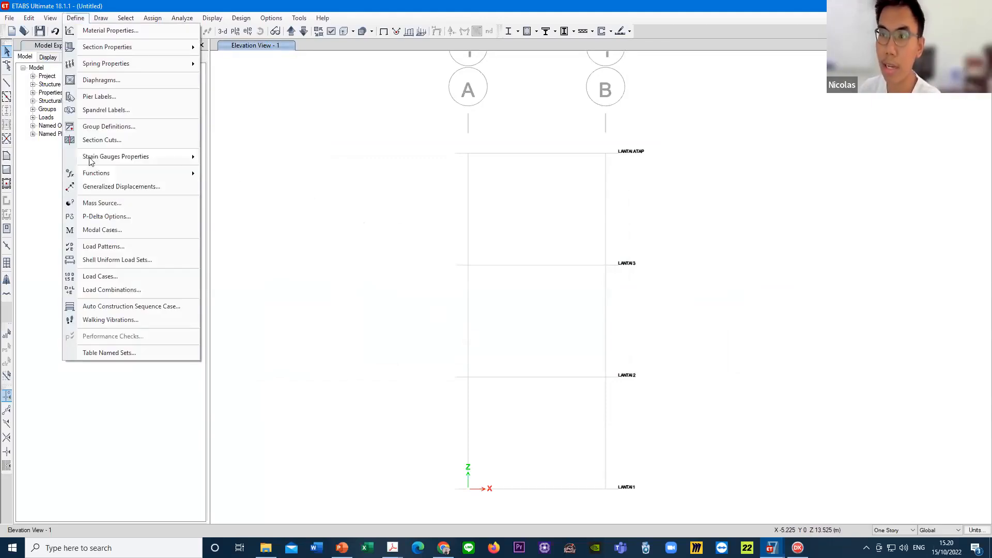
click(155, 289)
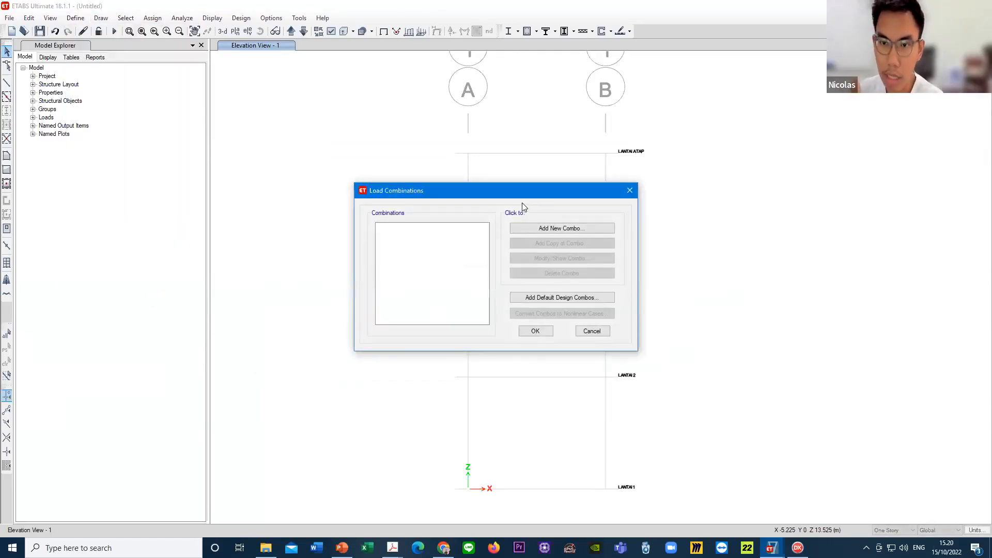
click(552, 229)
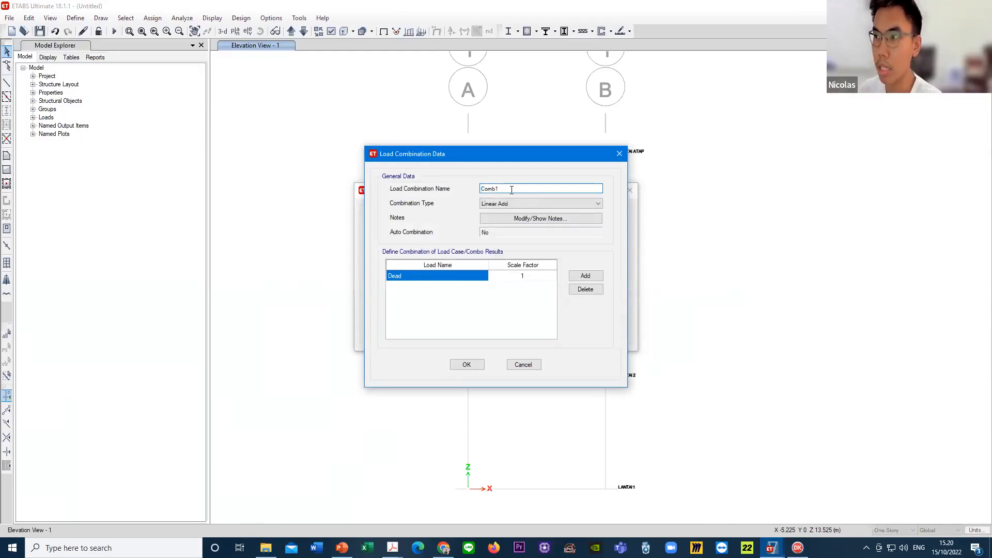
click(535, 279)
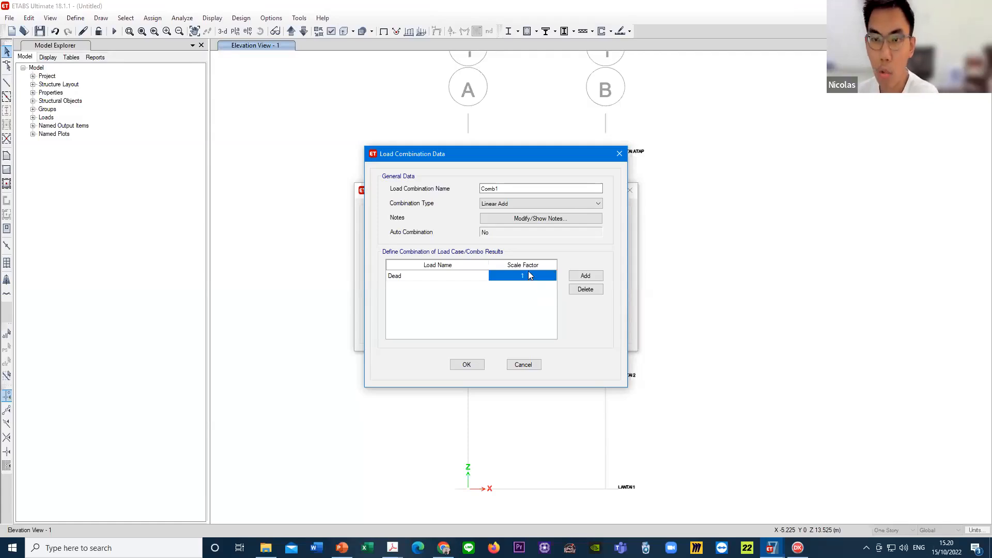
click(532, 275)
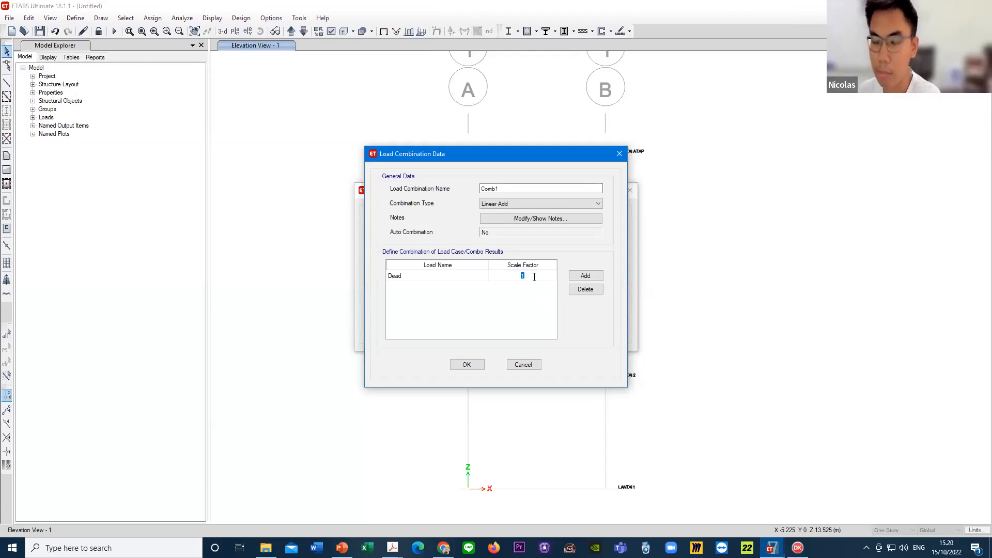
drag(541, 277, 519, 277)
text(1)
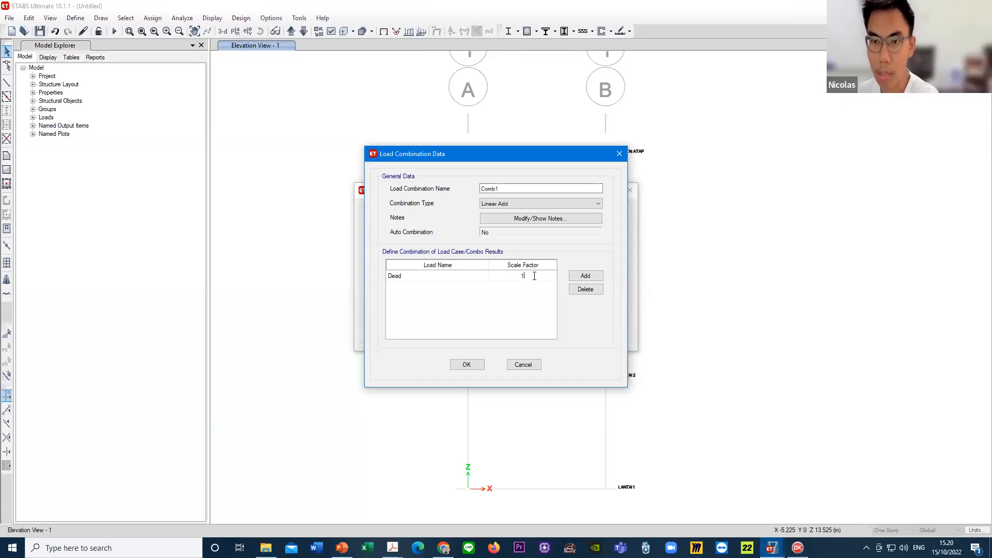
click(538, 367)
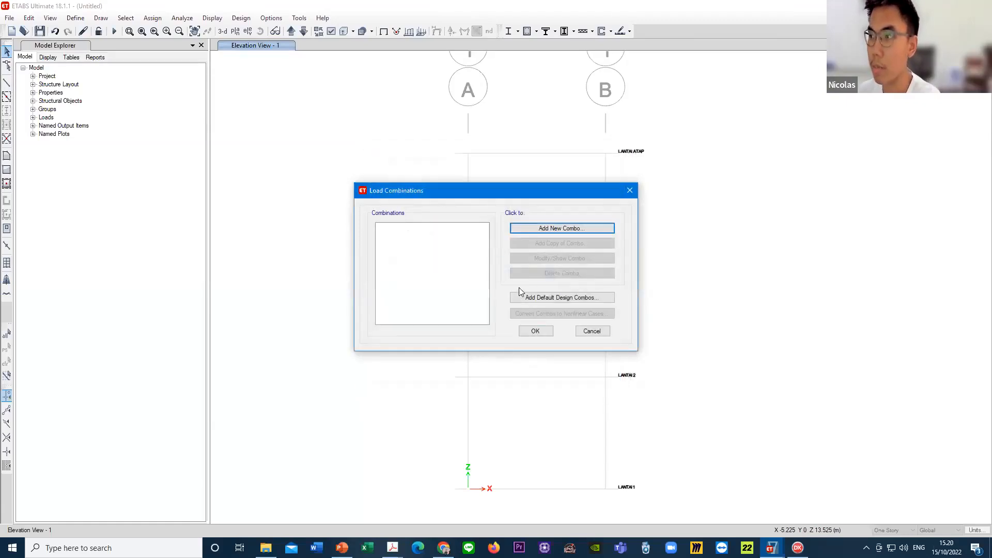
- Add the default design combinations for Concrete Frame Design, converted to editable user combinations
click(562, 298)
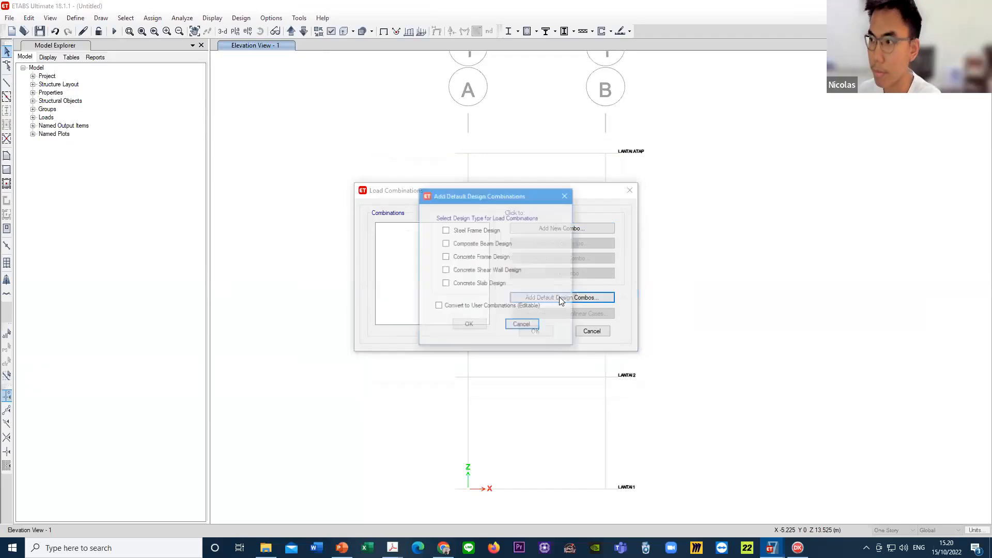
click(472, 261)
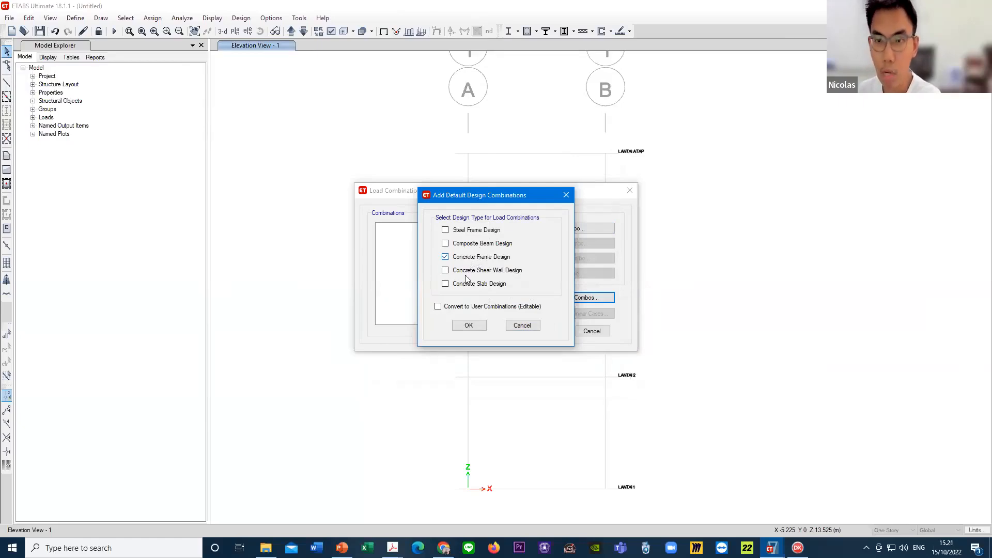
click(438, 307)
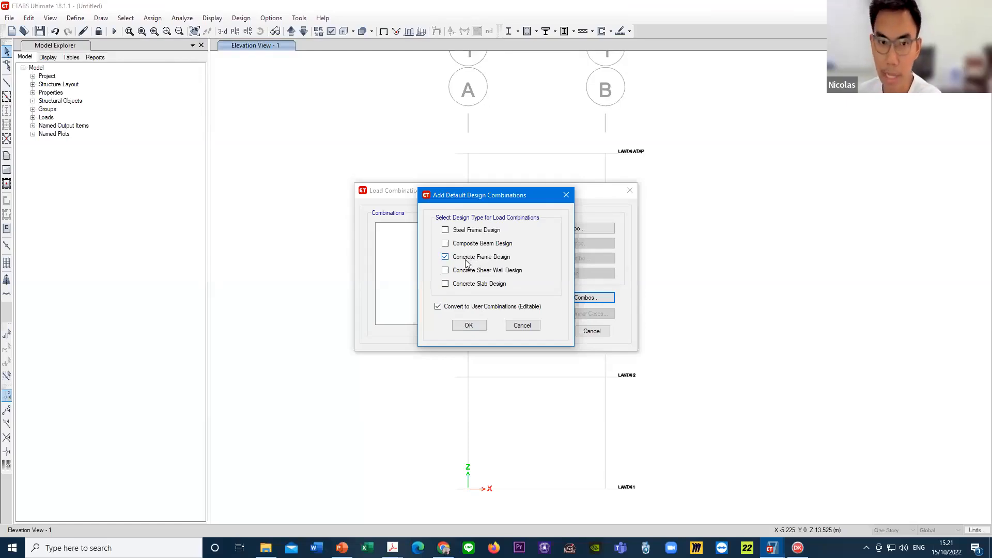
click(469, 325)
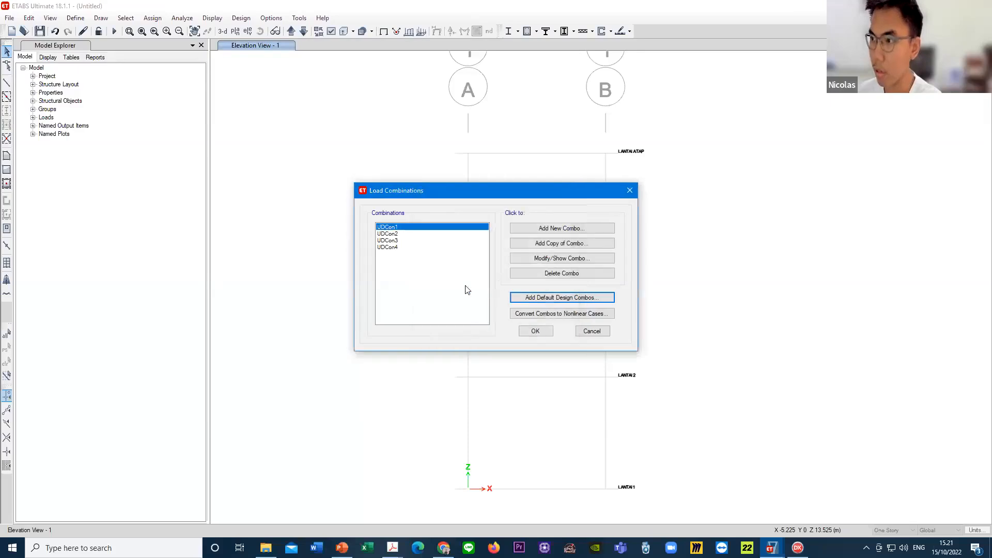
- Look through combinations UDCon1 to UDCon4, then open UDCon1 to examine its load names and scale factors
click(406, 241)
click(404, 233)
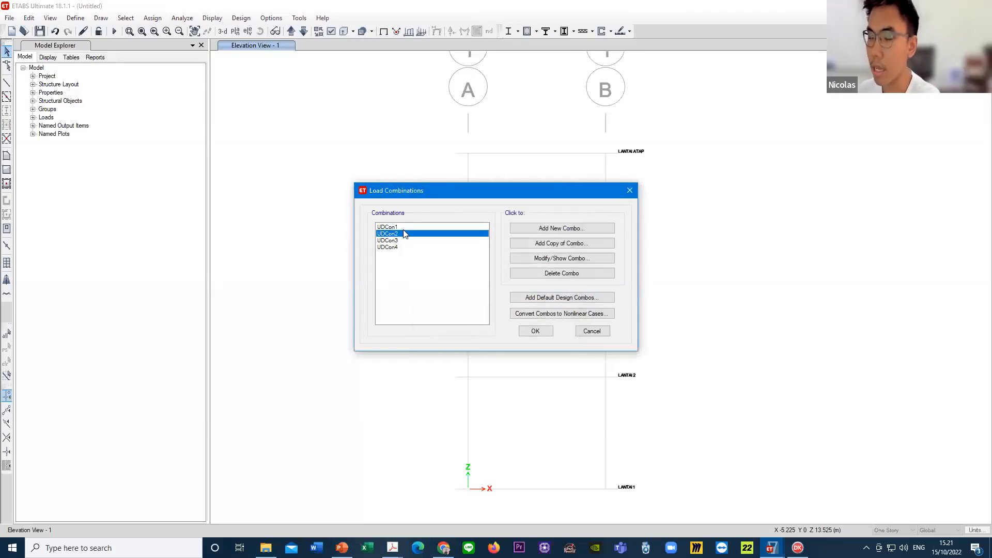
click(404, 228)
click(419, 240)
click(420, 248)
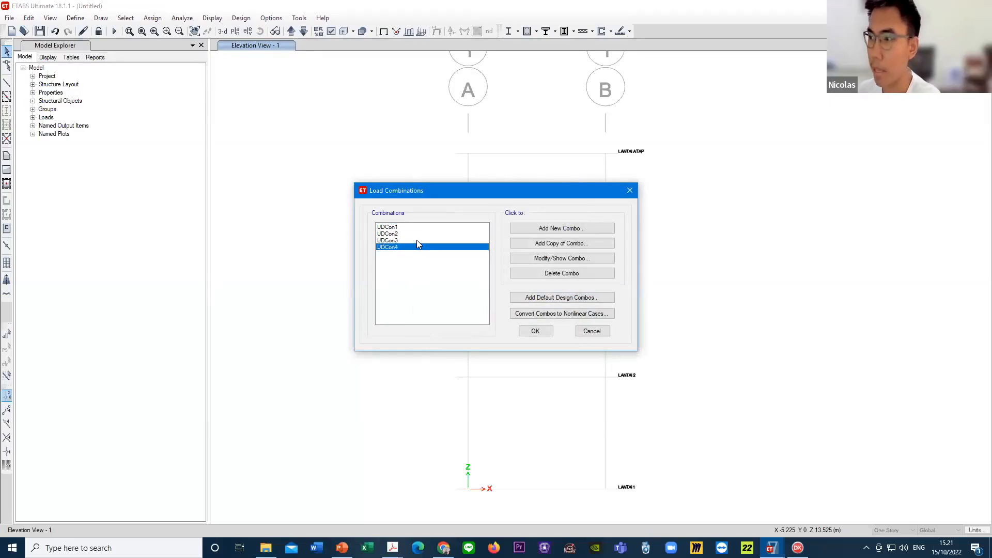
click(416, 241)
click(415, 233)
click(415, 227)
click(534, 259)
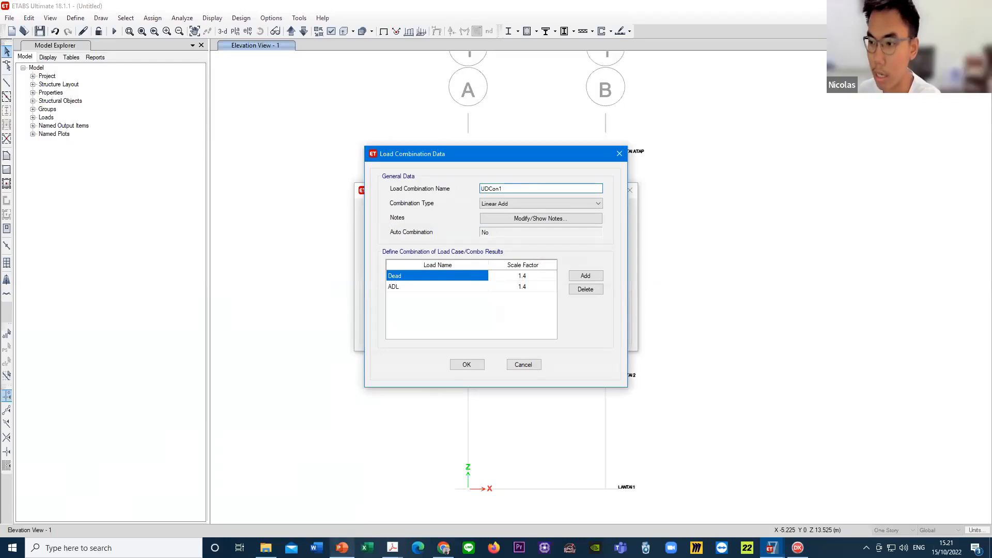
- Switch to PowerPoint and, on slide 18, circle combination 1,4D in red with the note "SW + ADL" and circle SNI 1727:2020
click(341, 548)
scroll(96, 393, down, 3)
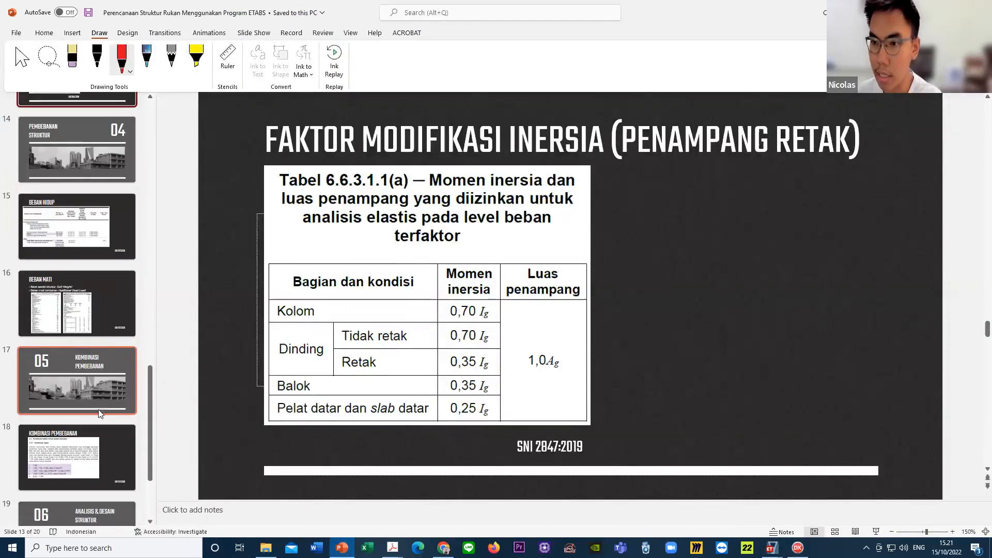
scroll(429, 356, down, 5)
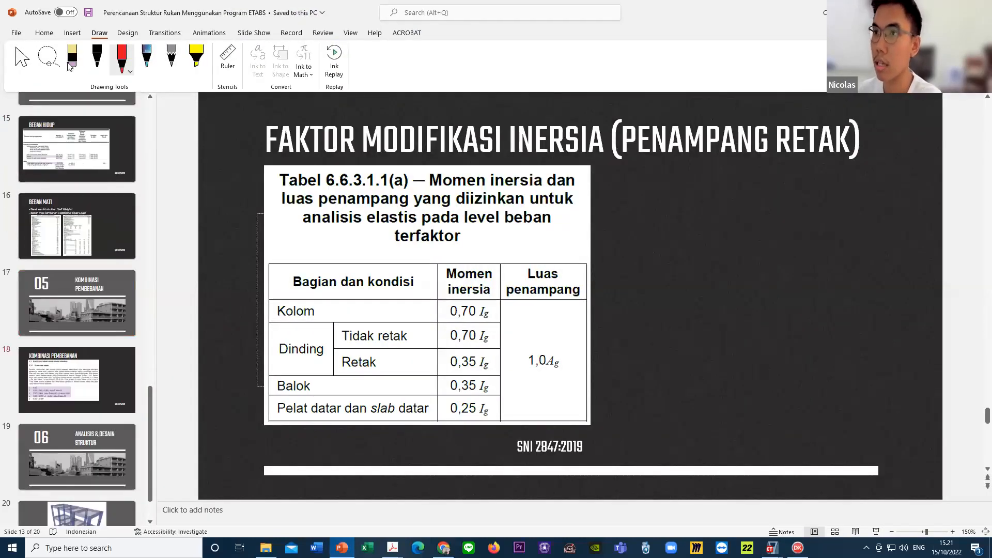
click(122, 62)
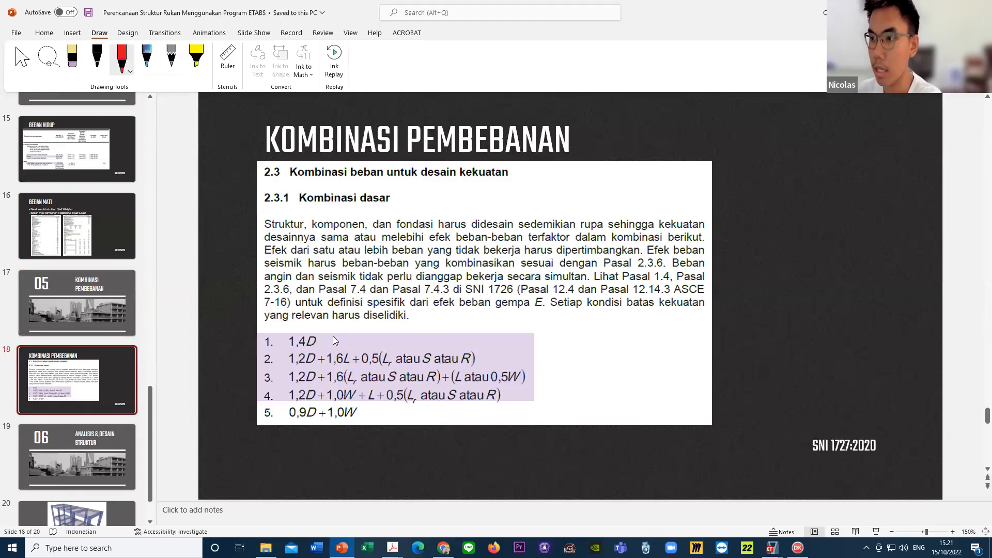
mouse_move(333, 337)
mouse_down()
mouse_move(307, 348)
mouse_move(285, 328)
mouse_move(341, 341)
mouse_up()
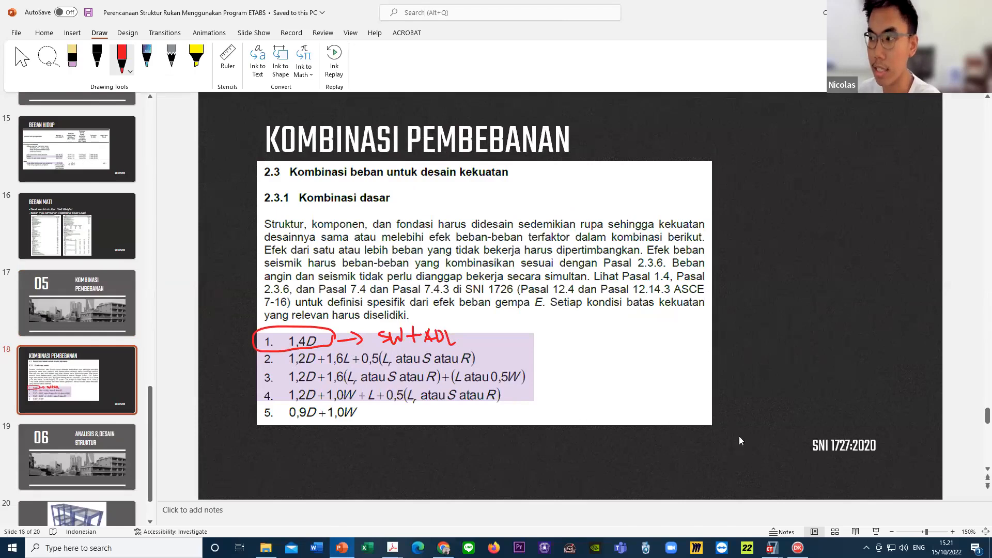
mouse_move(871, 460)
mouse_down()
mouse_move(779, 444)
mouse_move(791, 466)
mouse_up()
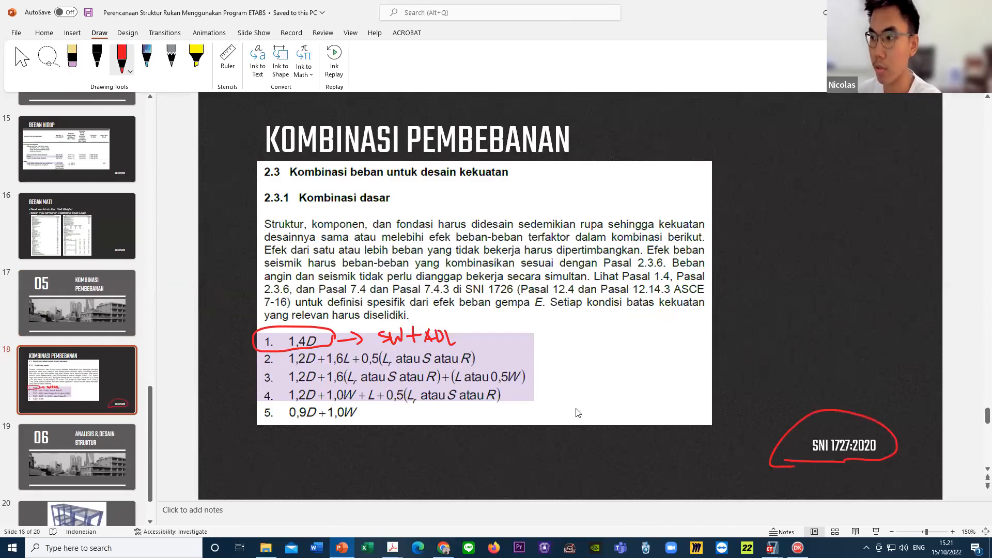
key(Escape)
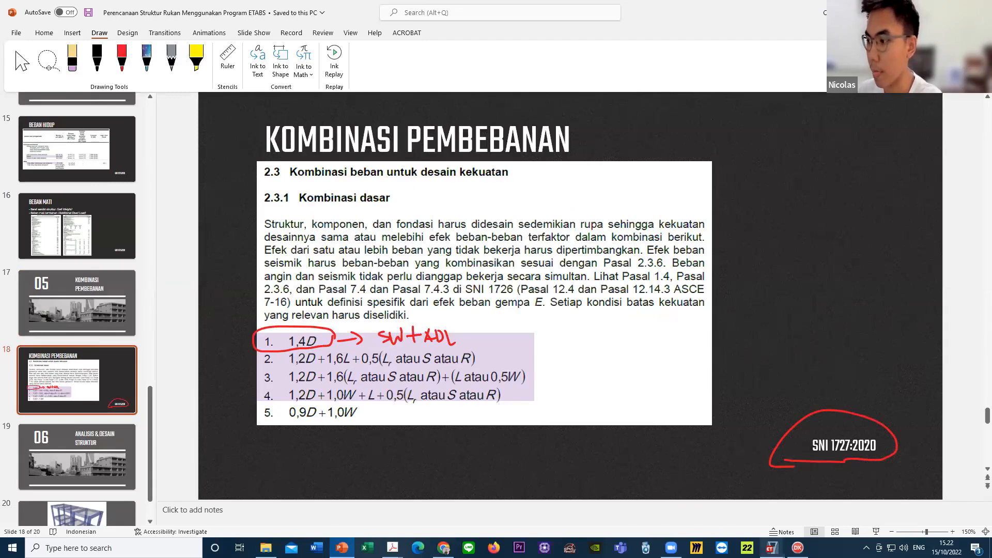
- Return to ETABS, close UDCon1 without changes and examine the Dead, Live and ADL scale factors in UDCon2
mouse_move(771, 547)
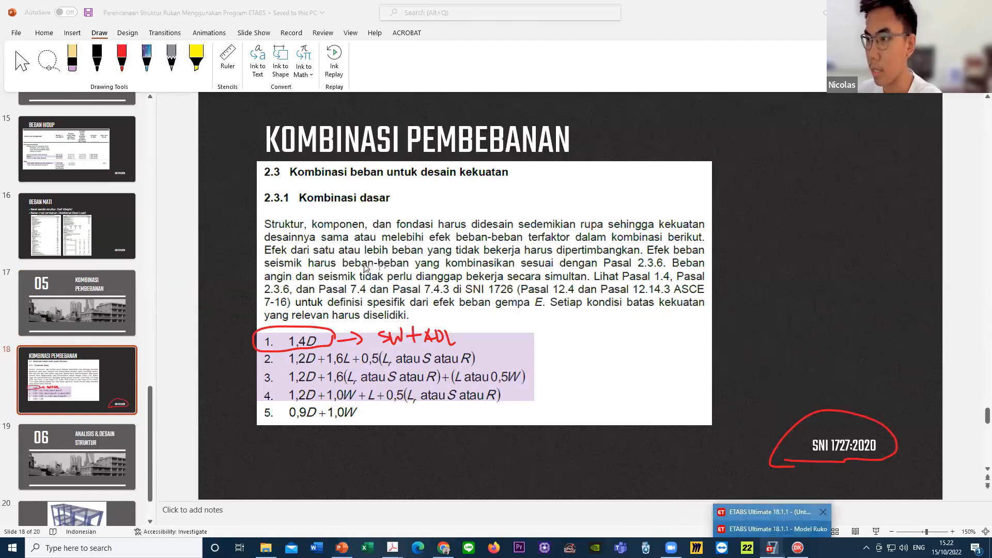
click(775, 512)
click(523, 365)
click(387, 233)
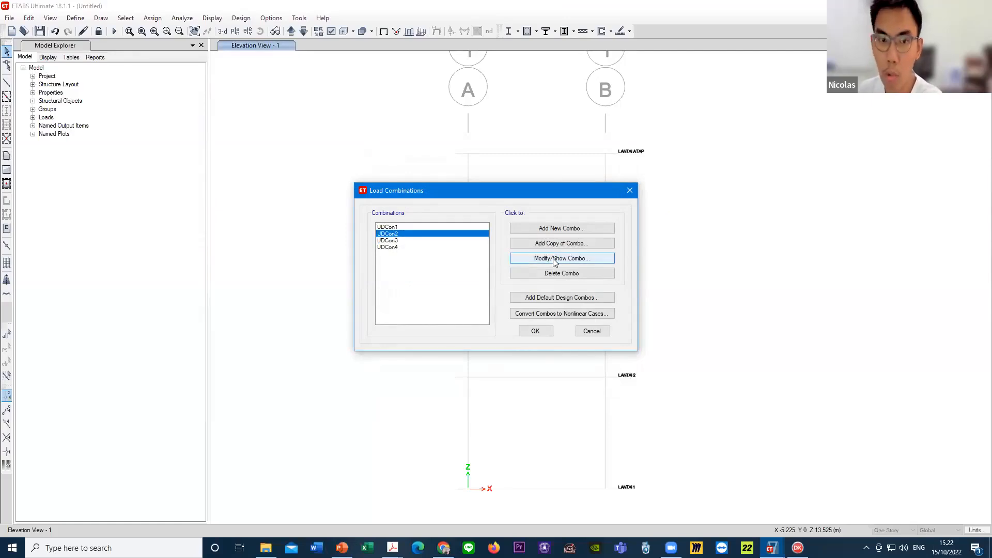
click(575, 260)
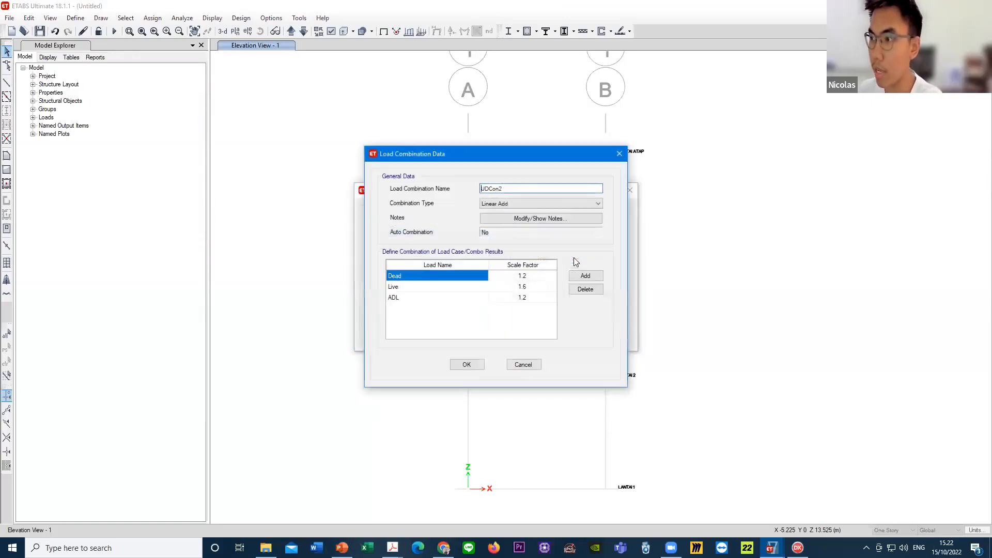
click(531, 298)
click(532, 279)
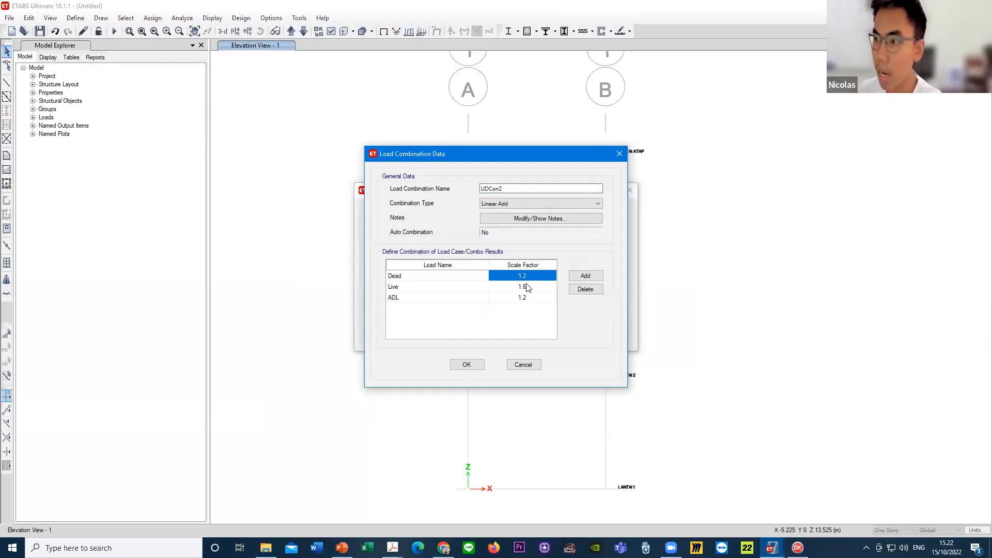
click(534, 299)
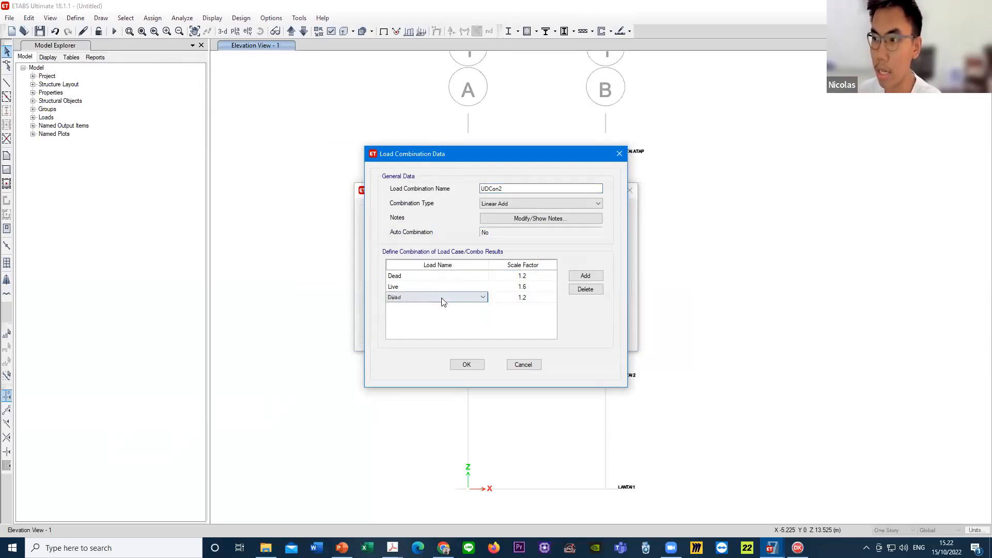
click(540, 290)
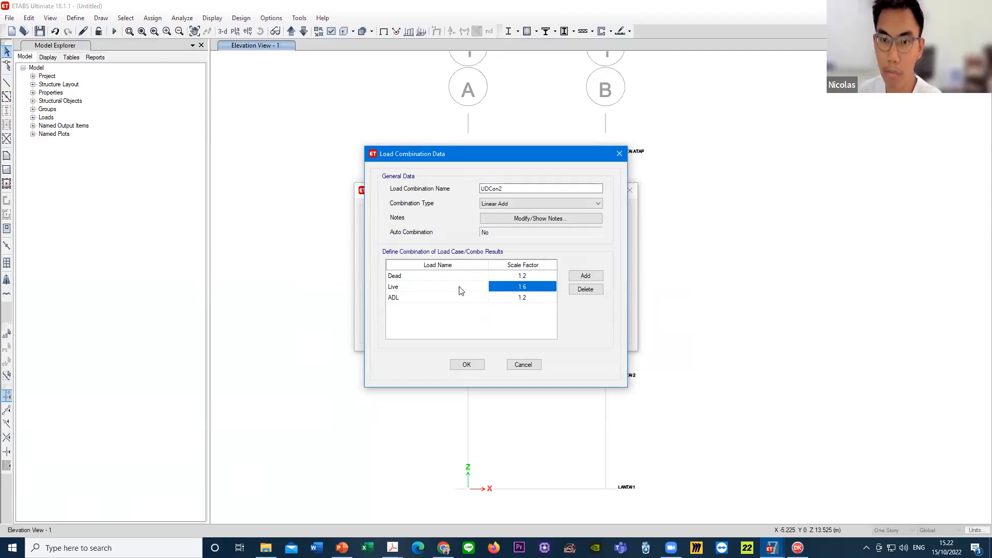
- Switch to PowerPoint and mark the 1,2D + 1,6L part of combination 2 with red pen lines
click(342, 547)
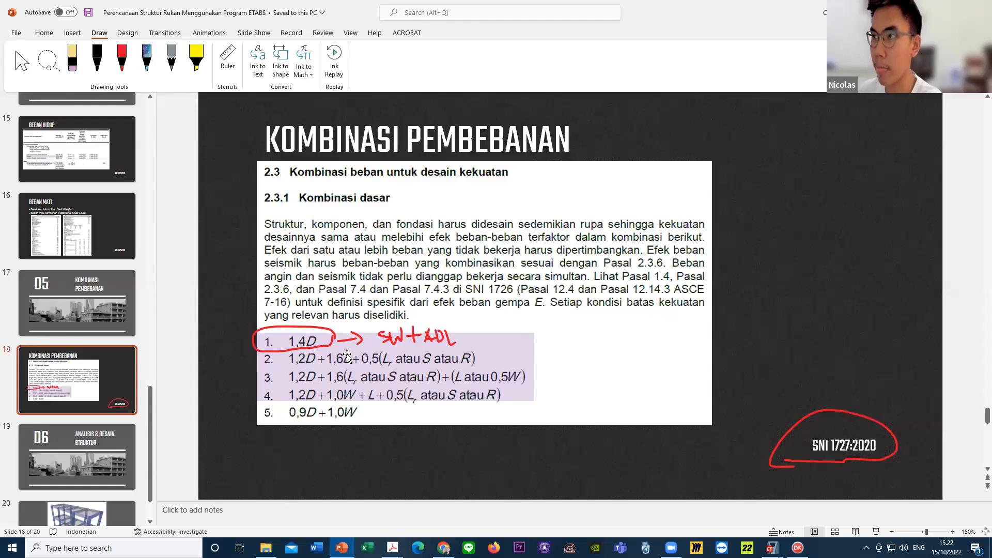
click(122, 58)
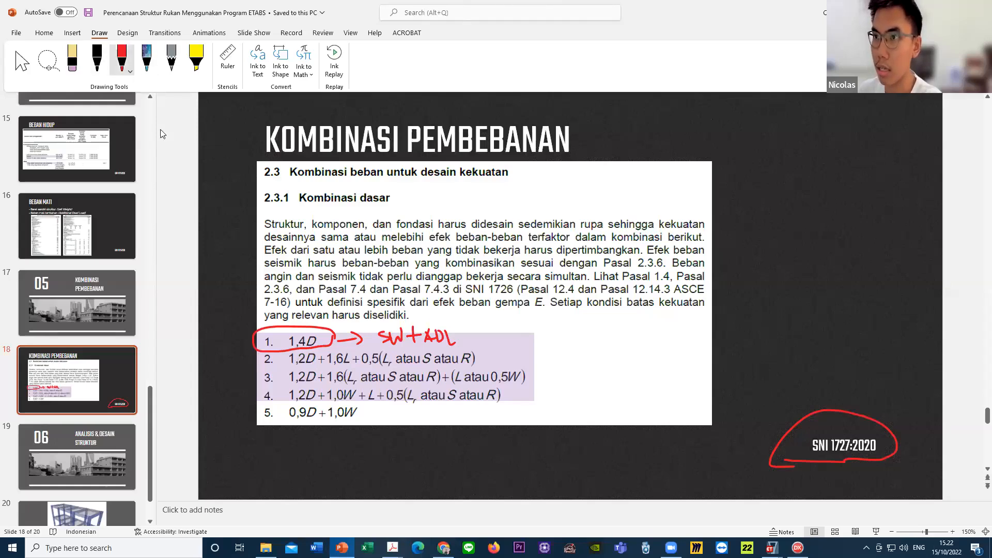
drag(269, 367, 368, 366)
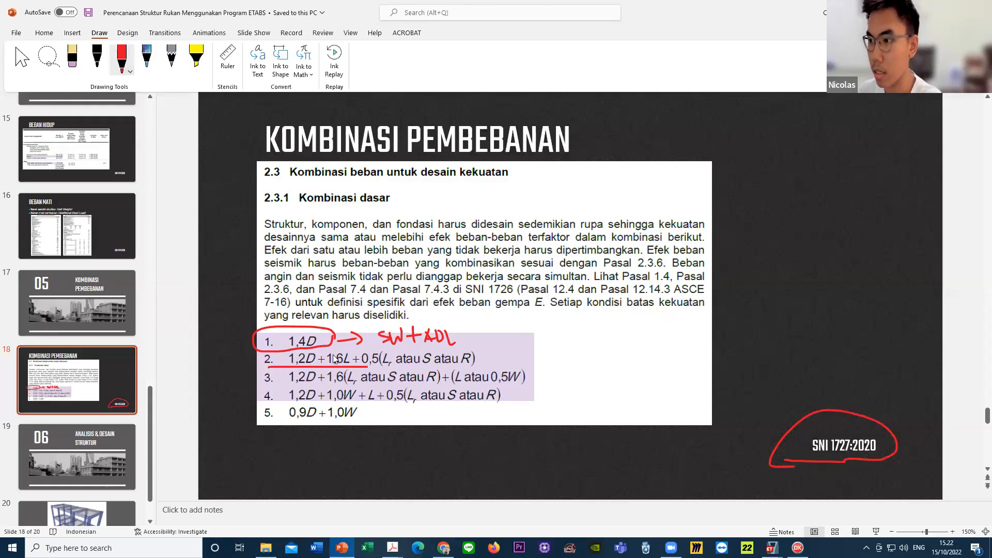
drag(271, 367, 370, 363)
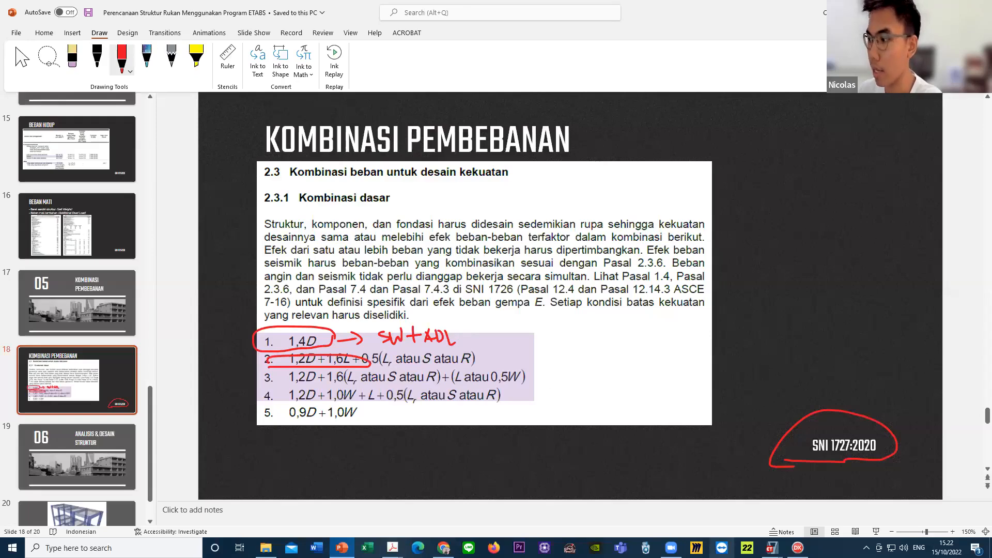
- Return to ETABS, close UDCon2 without changes and examine the Dead, Live, ADL and LIVE ROOF scale factors in UDCon3
click(772, 548)
click(762, 507)
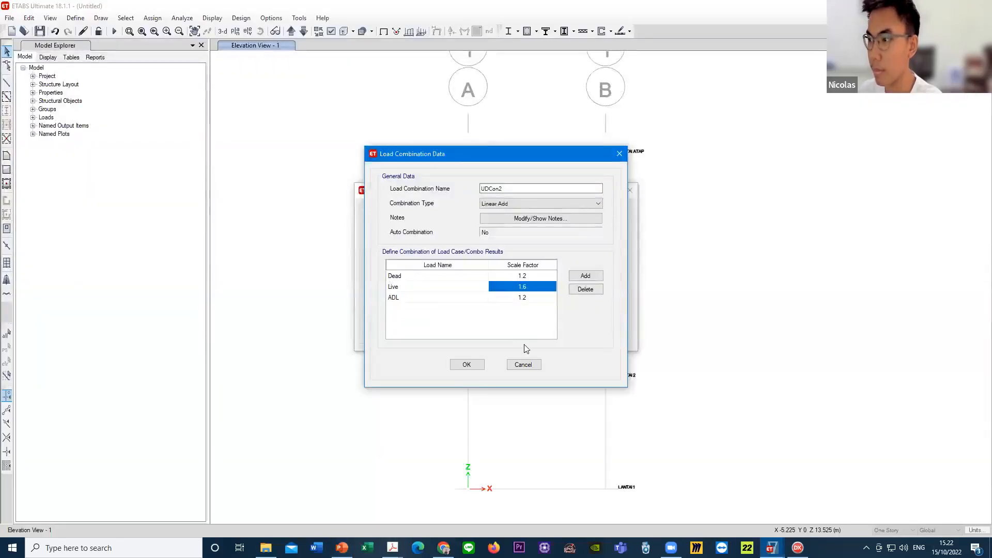
click(522, 364)
click(396, 244)
click(544, 256)
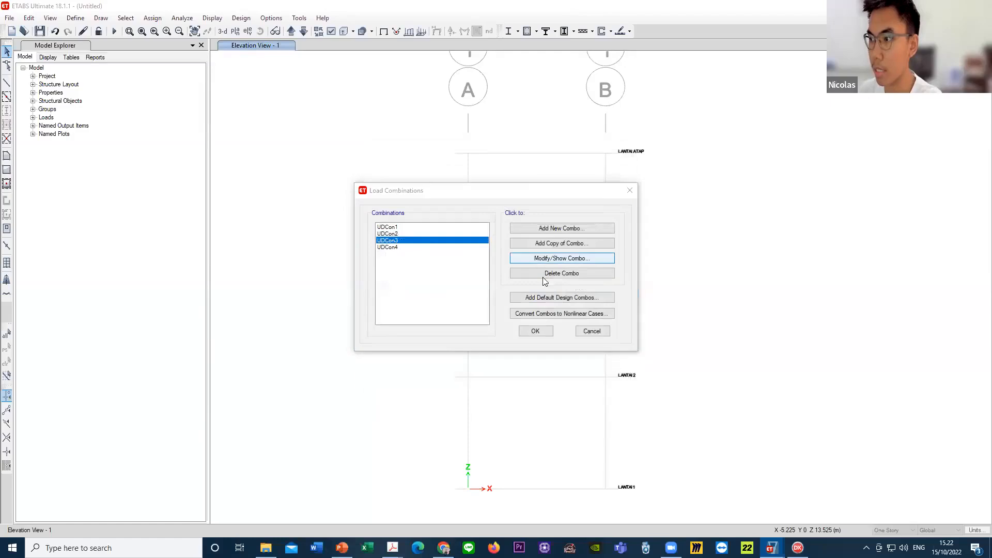
drag(541, 309, 536, 280)
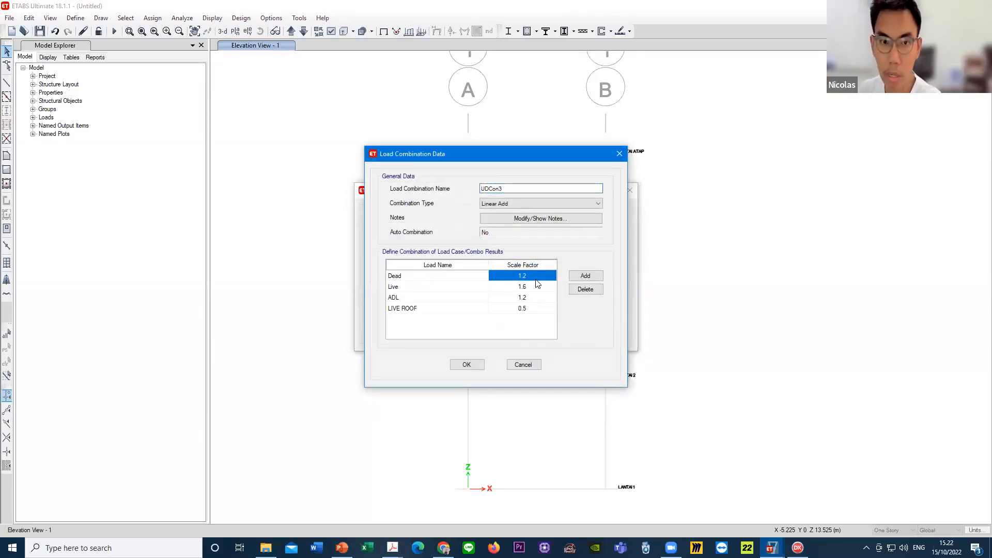
click(540, 298)
click(539, 308)
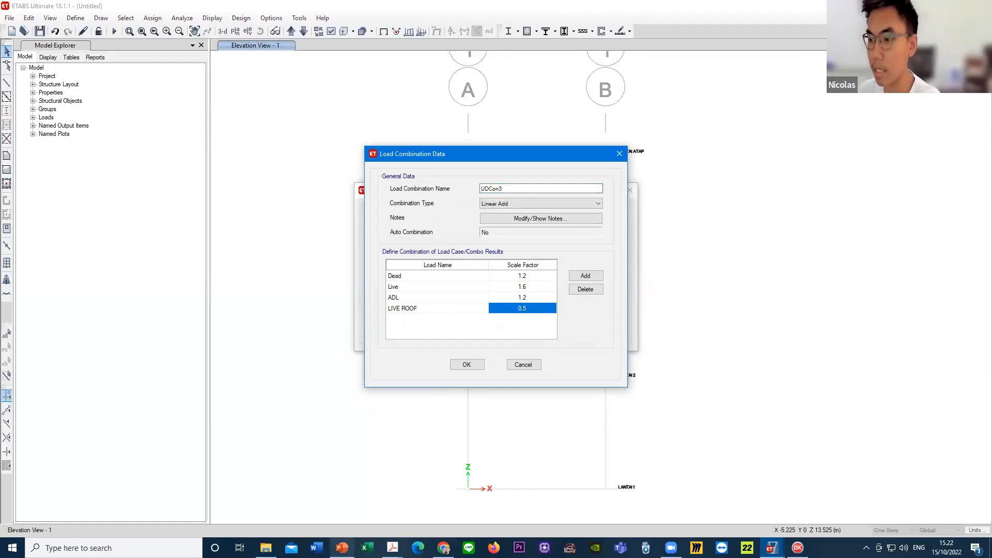
- Compare UDCon3 with the load combinations on the PowerPoint slide, then return to its data in ETABS
click(342, 548)
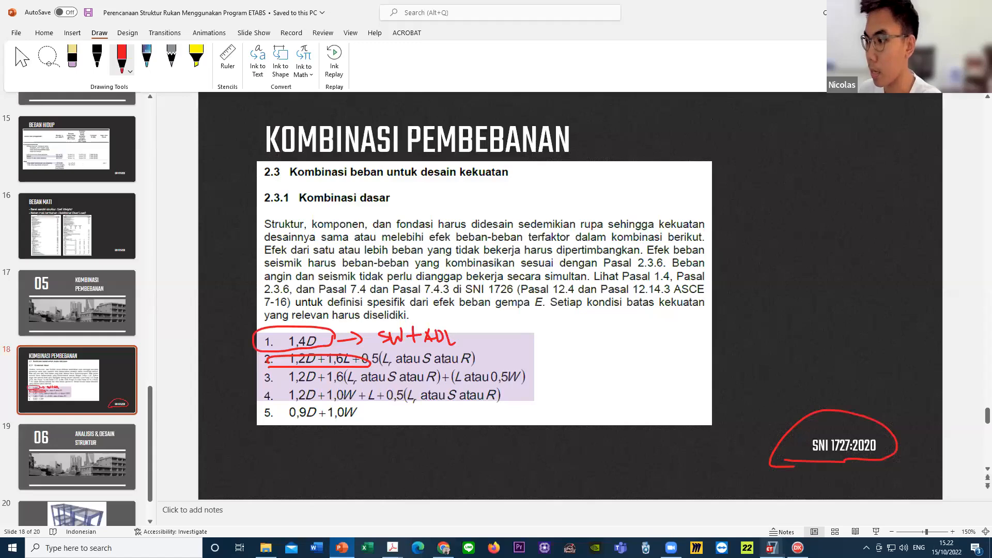
mouse_move(772, 548)
click(775, 511)
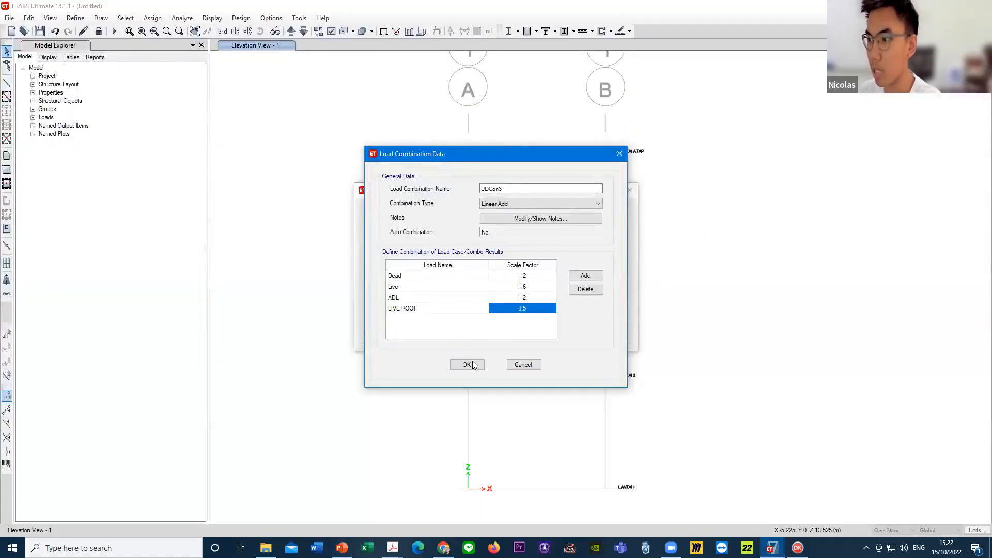